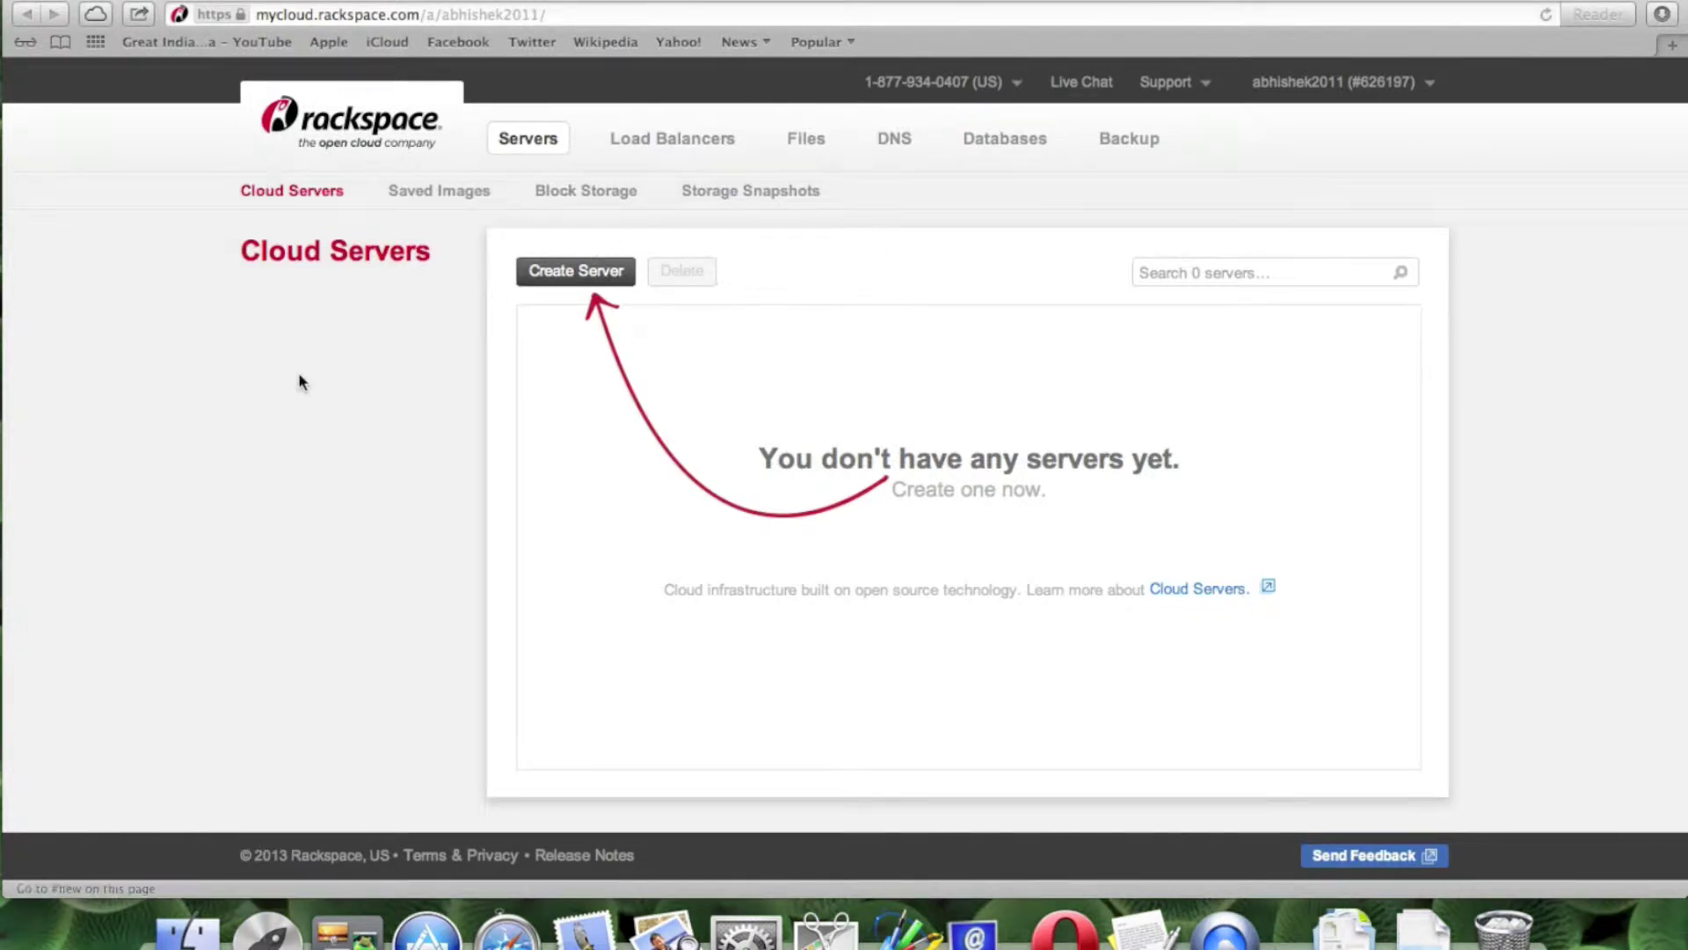
Create the 1 GB Debian 6.06 server 'thecustomizewindows.com' in the Chicago (ORD) region
click(577, 270)
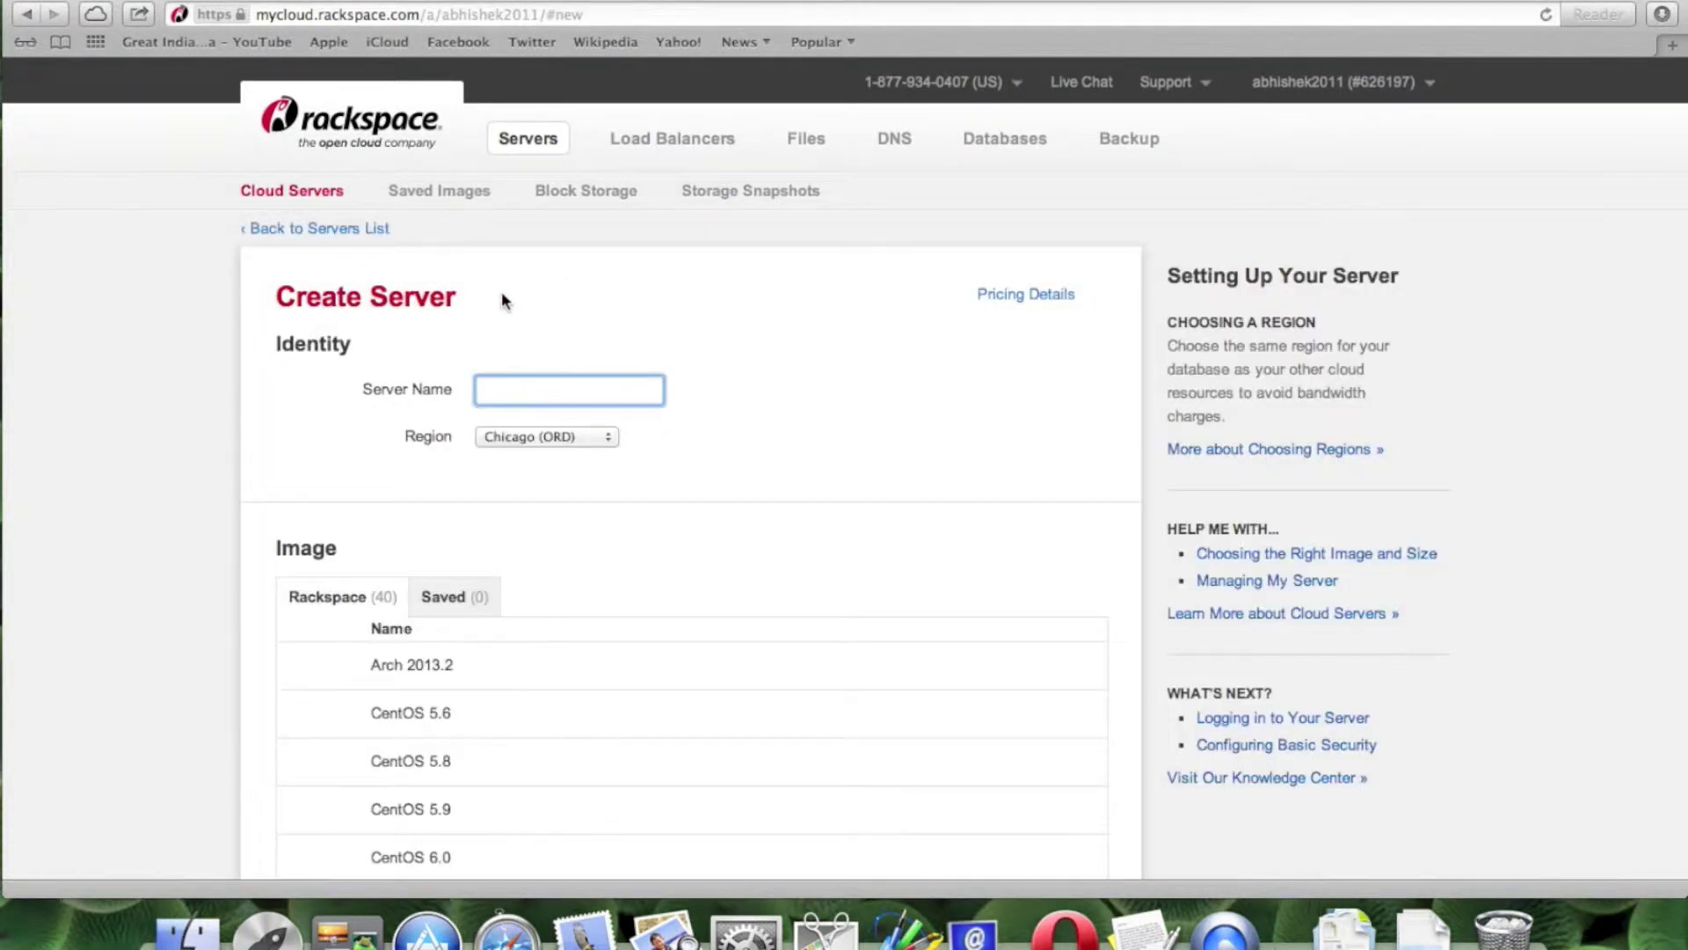
scroll(803, 317, down, 2)
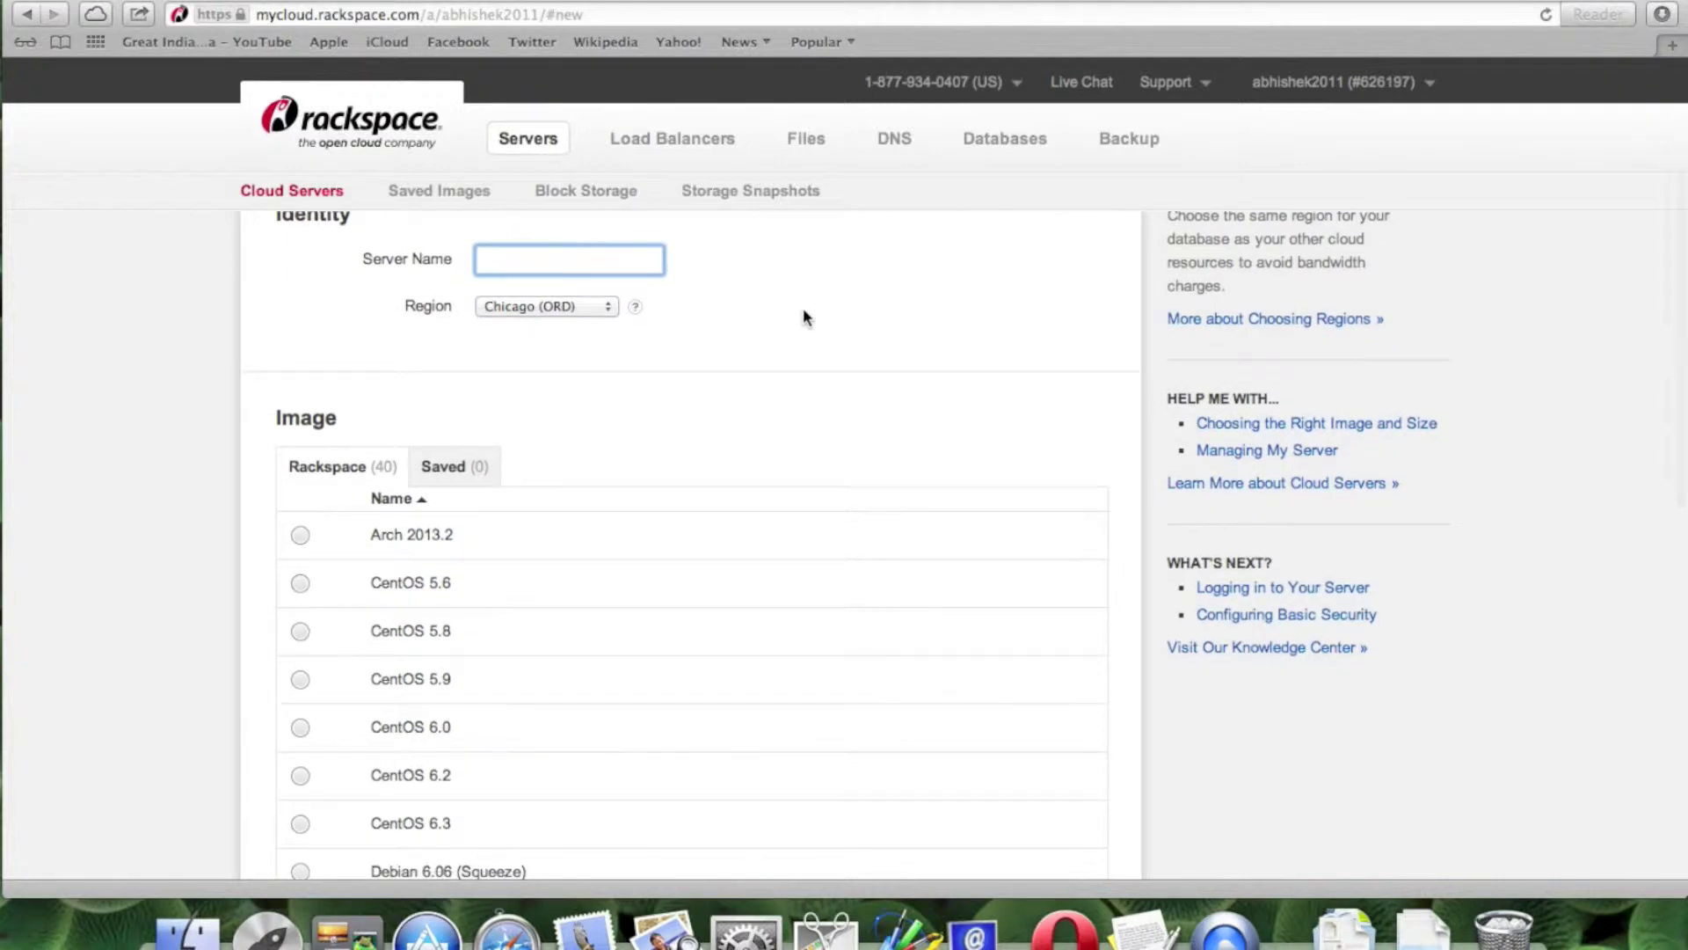
text(customizewind)
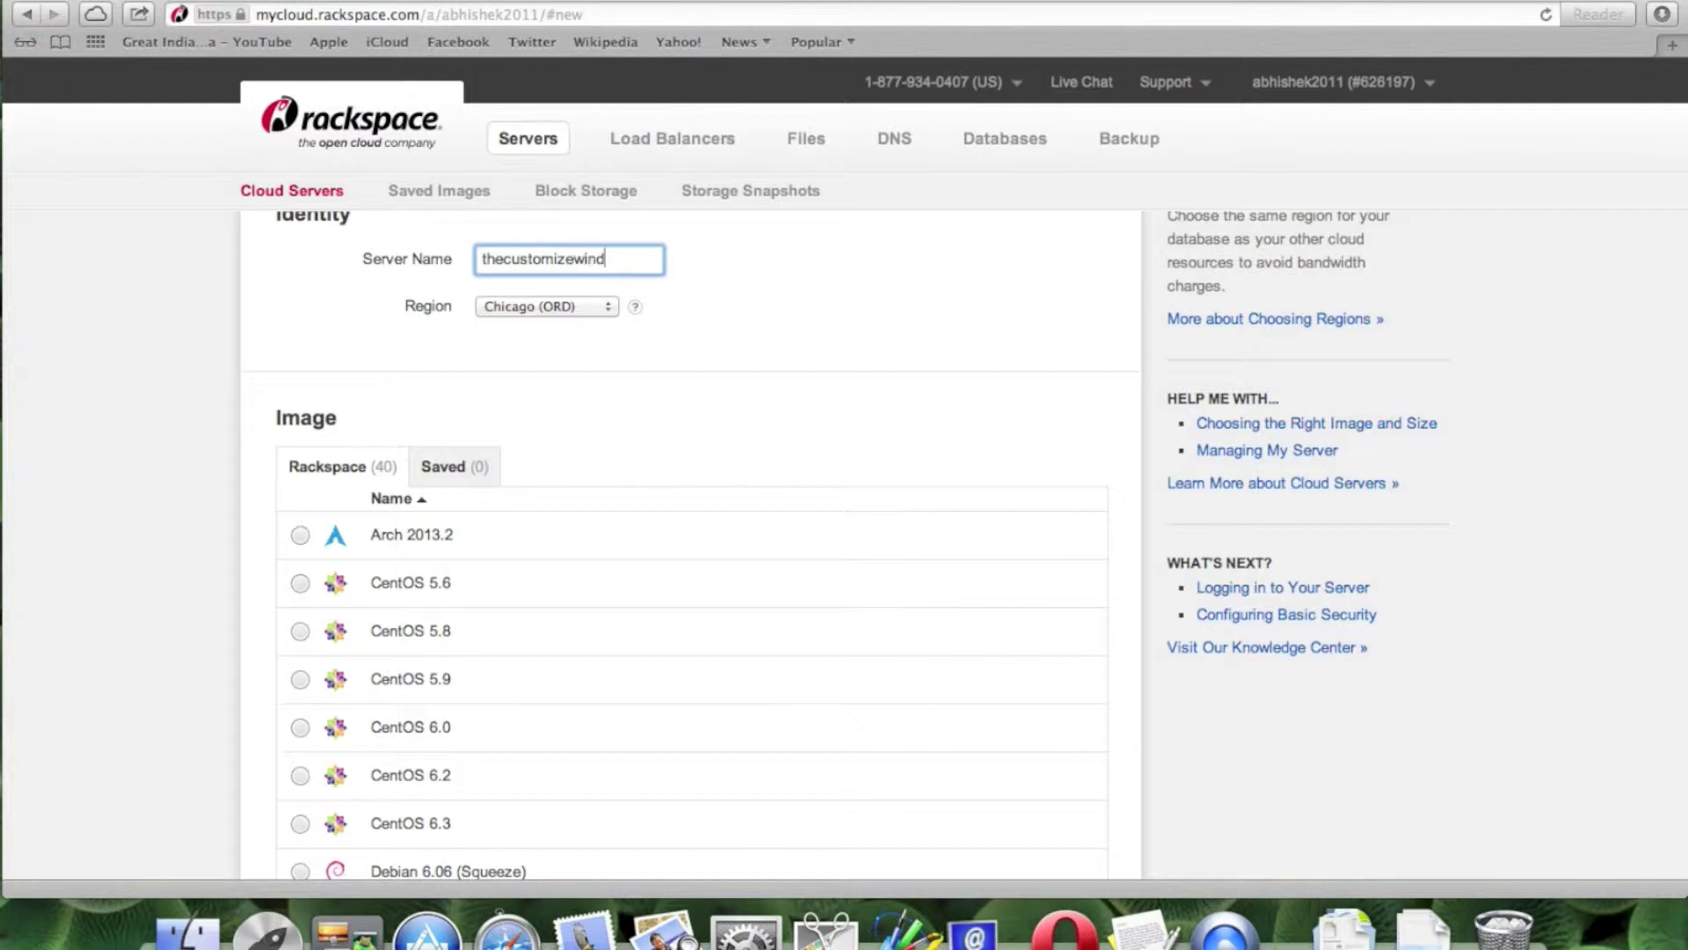
text(.c)
text(om)
click(567, 306)
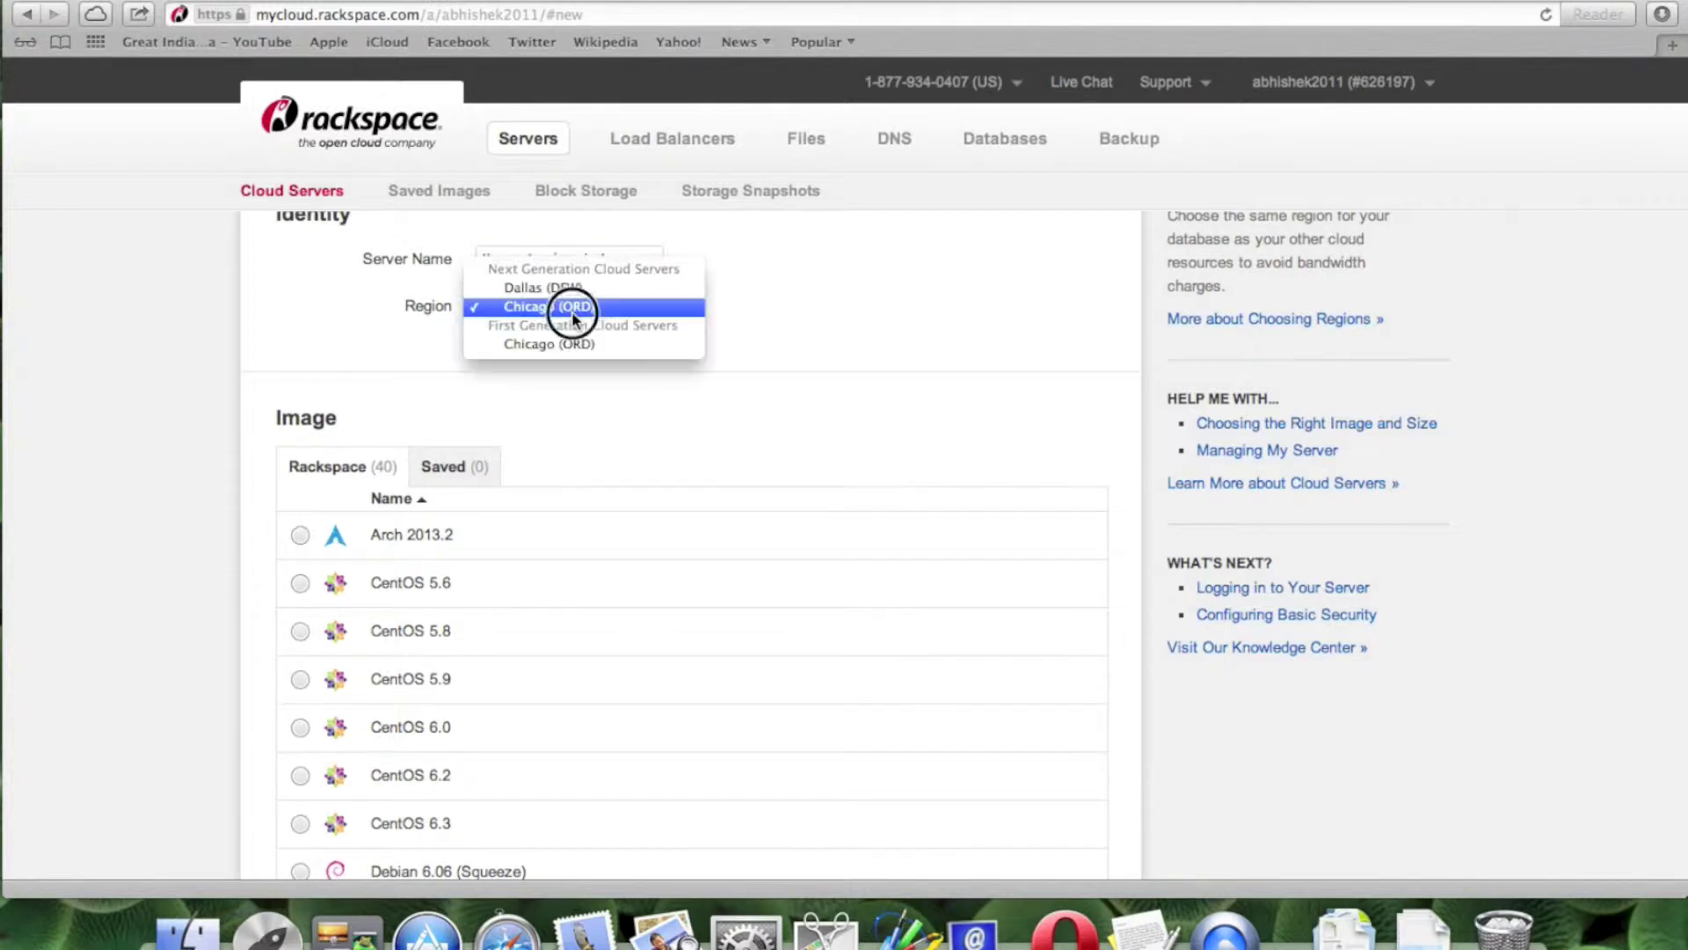
click(592, 305)
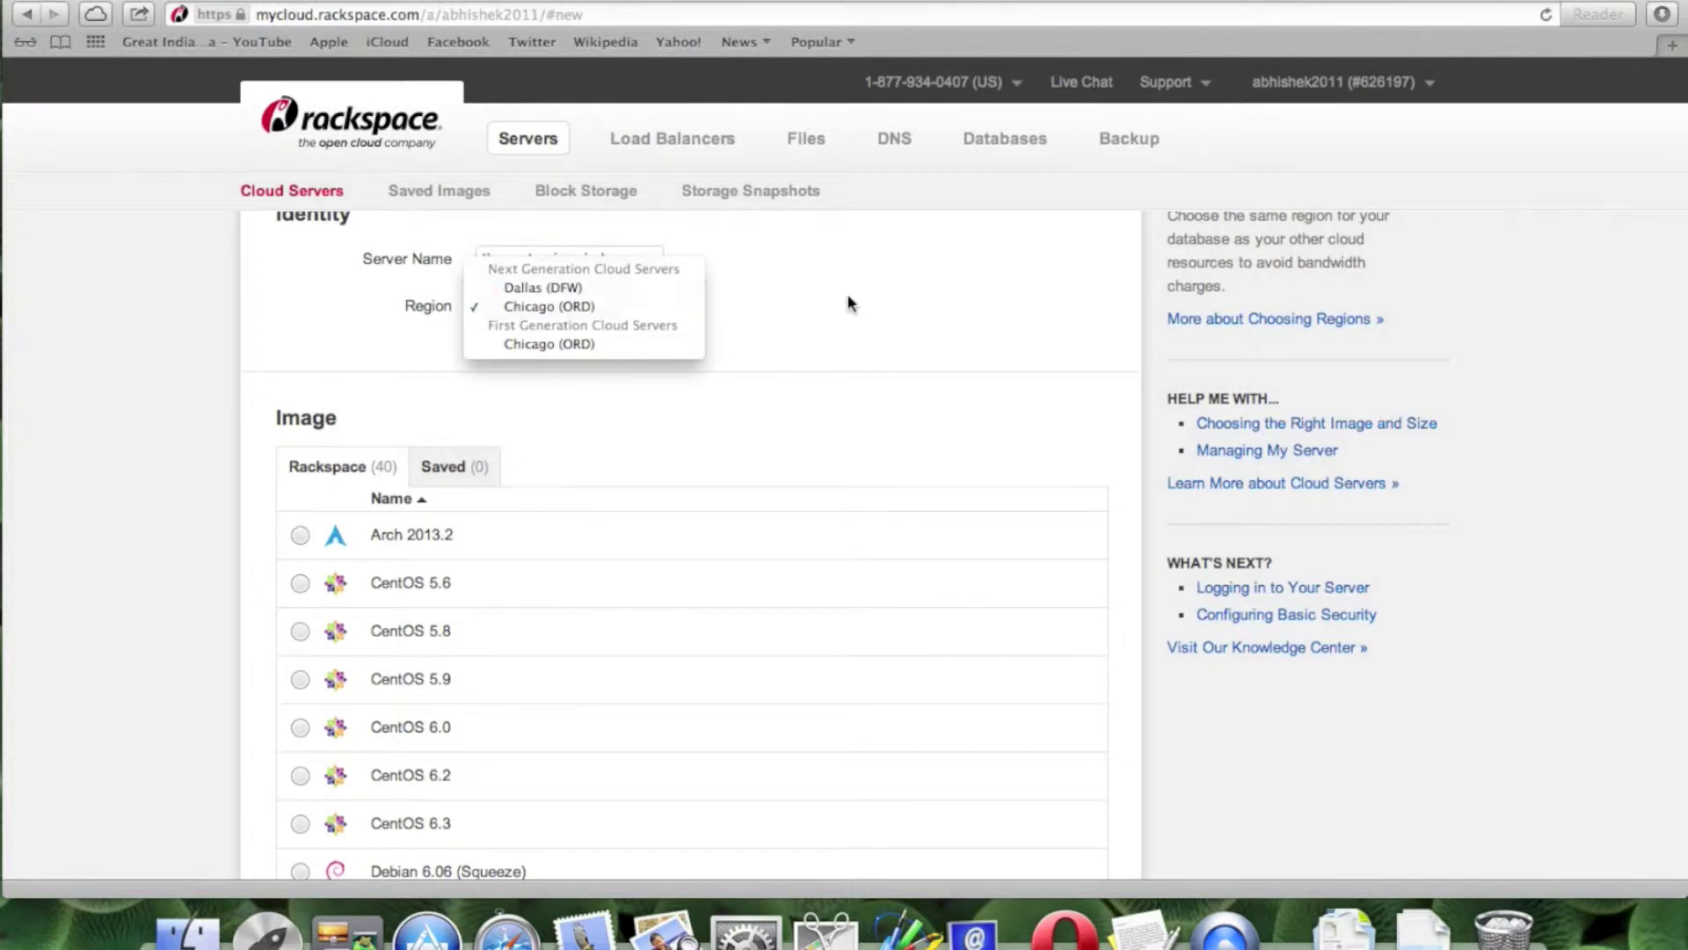
scroll(767, 373, down, 2)
scroll(691, 380, down, 2)
scroll(691, 383, down, 3)
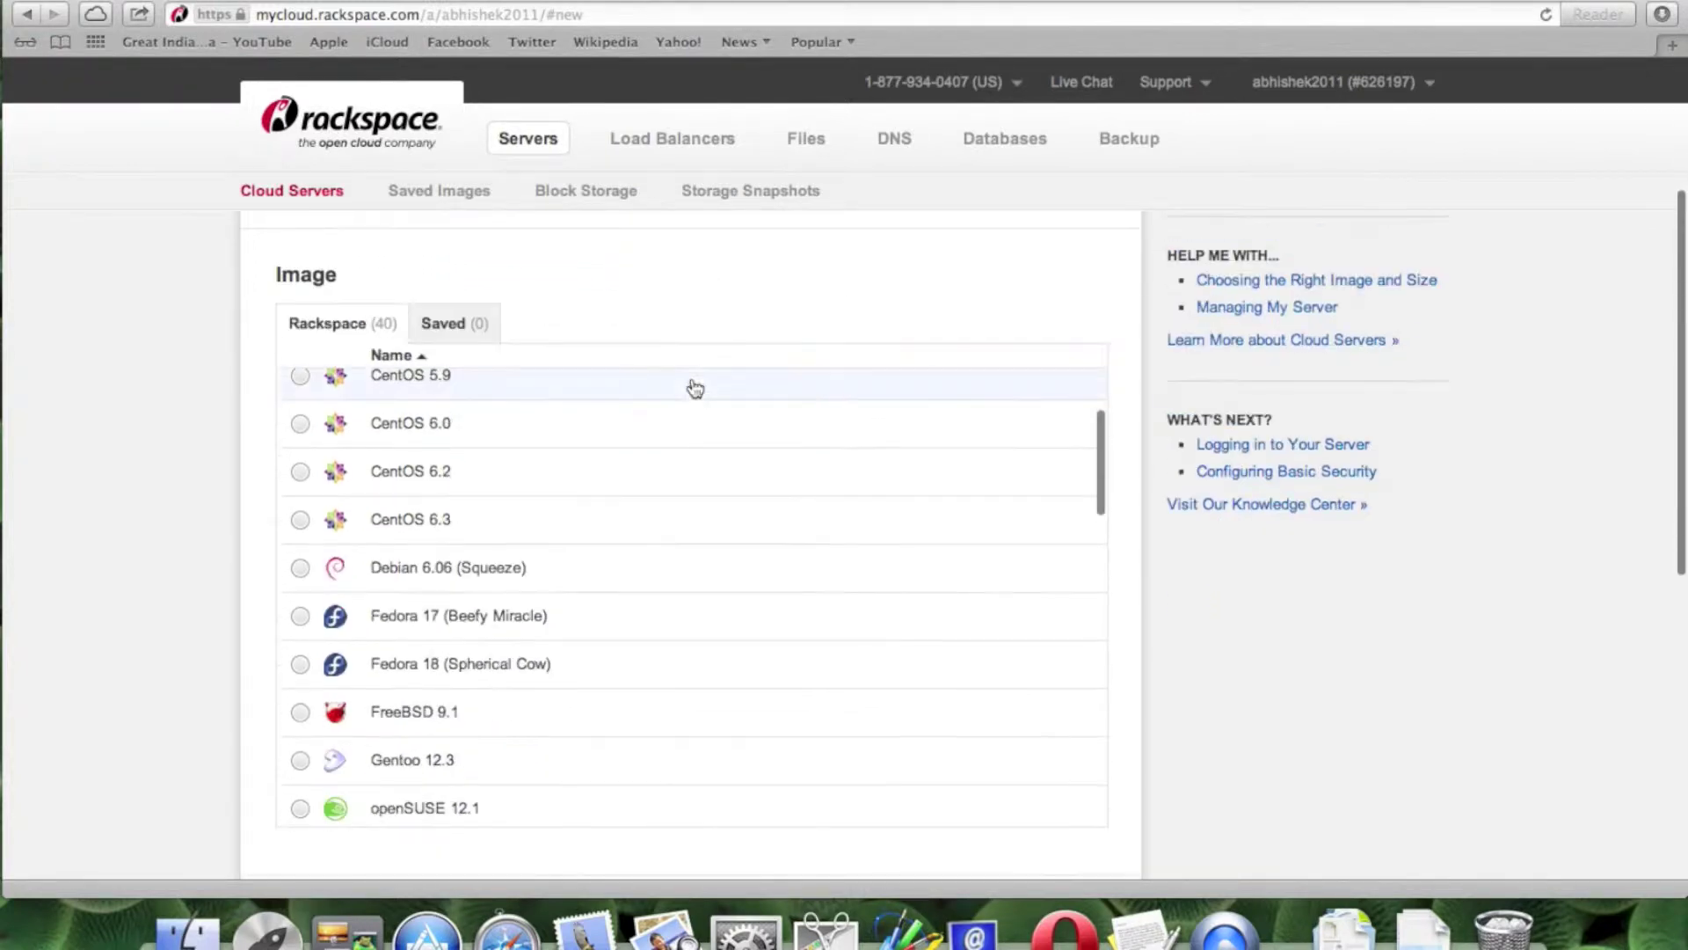
scroll(712, 455, down, 2)
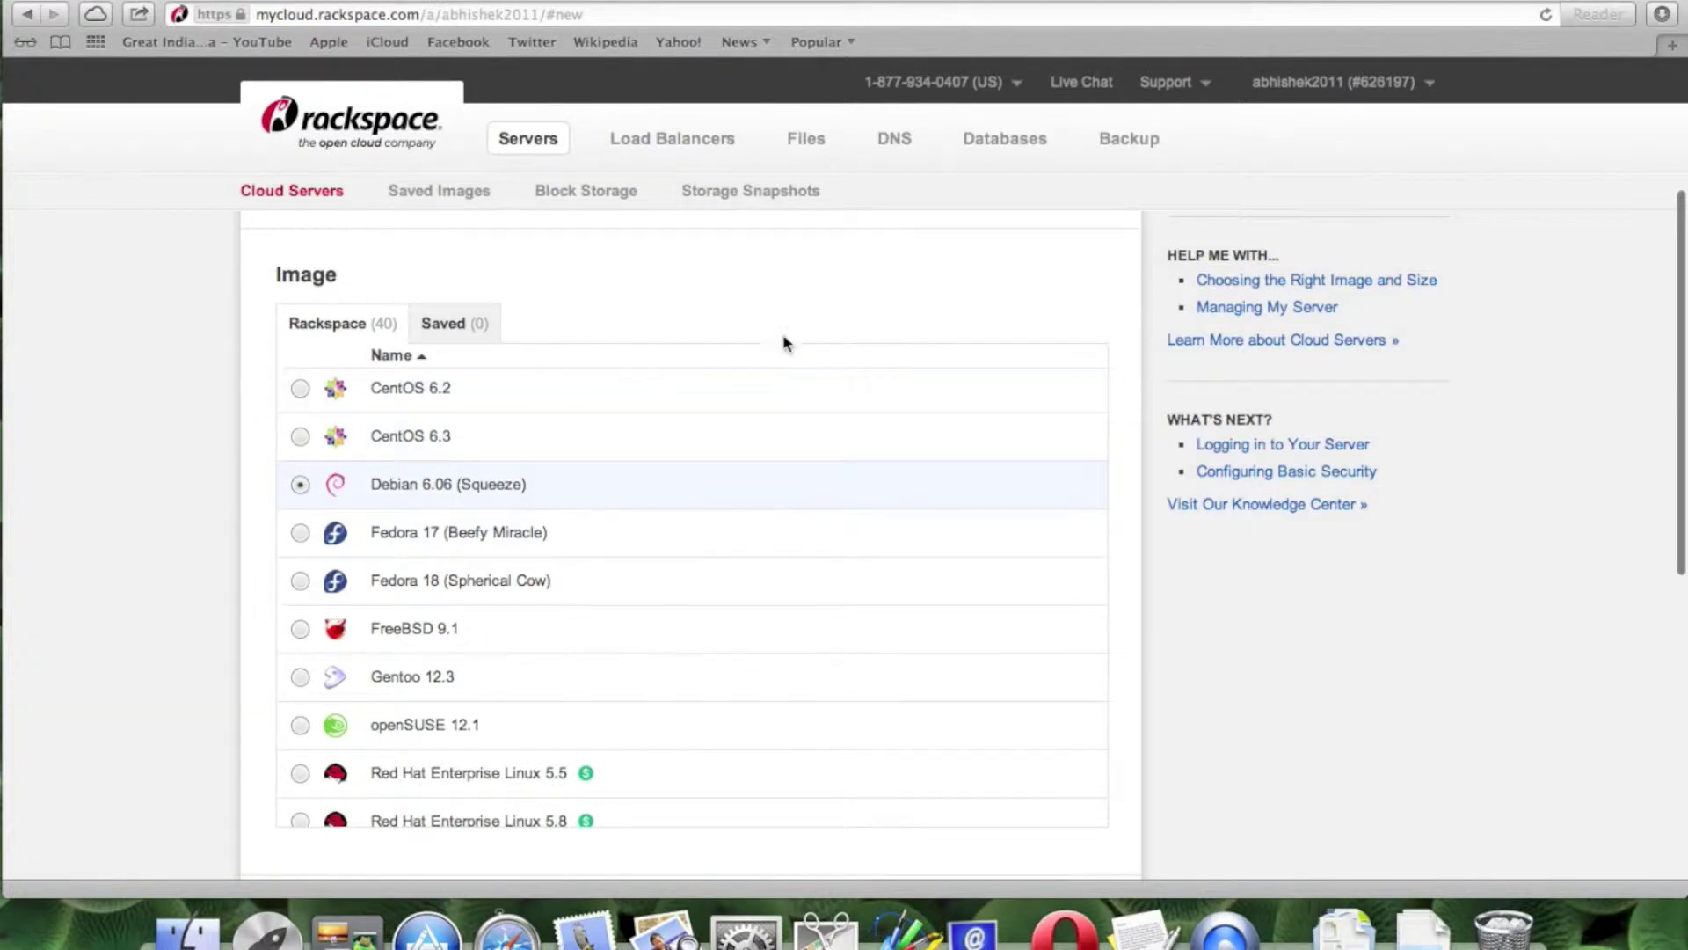
scroll(787, 317, down, 2)
scroll(845, 396, down, 1)
scroll(1029, 486, down, 3)
scroll(1186, 493, down, 5)
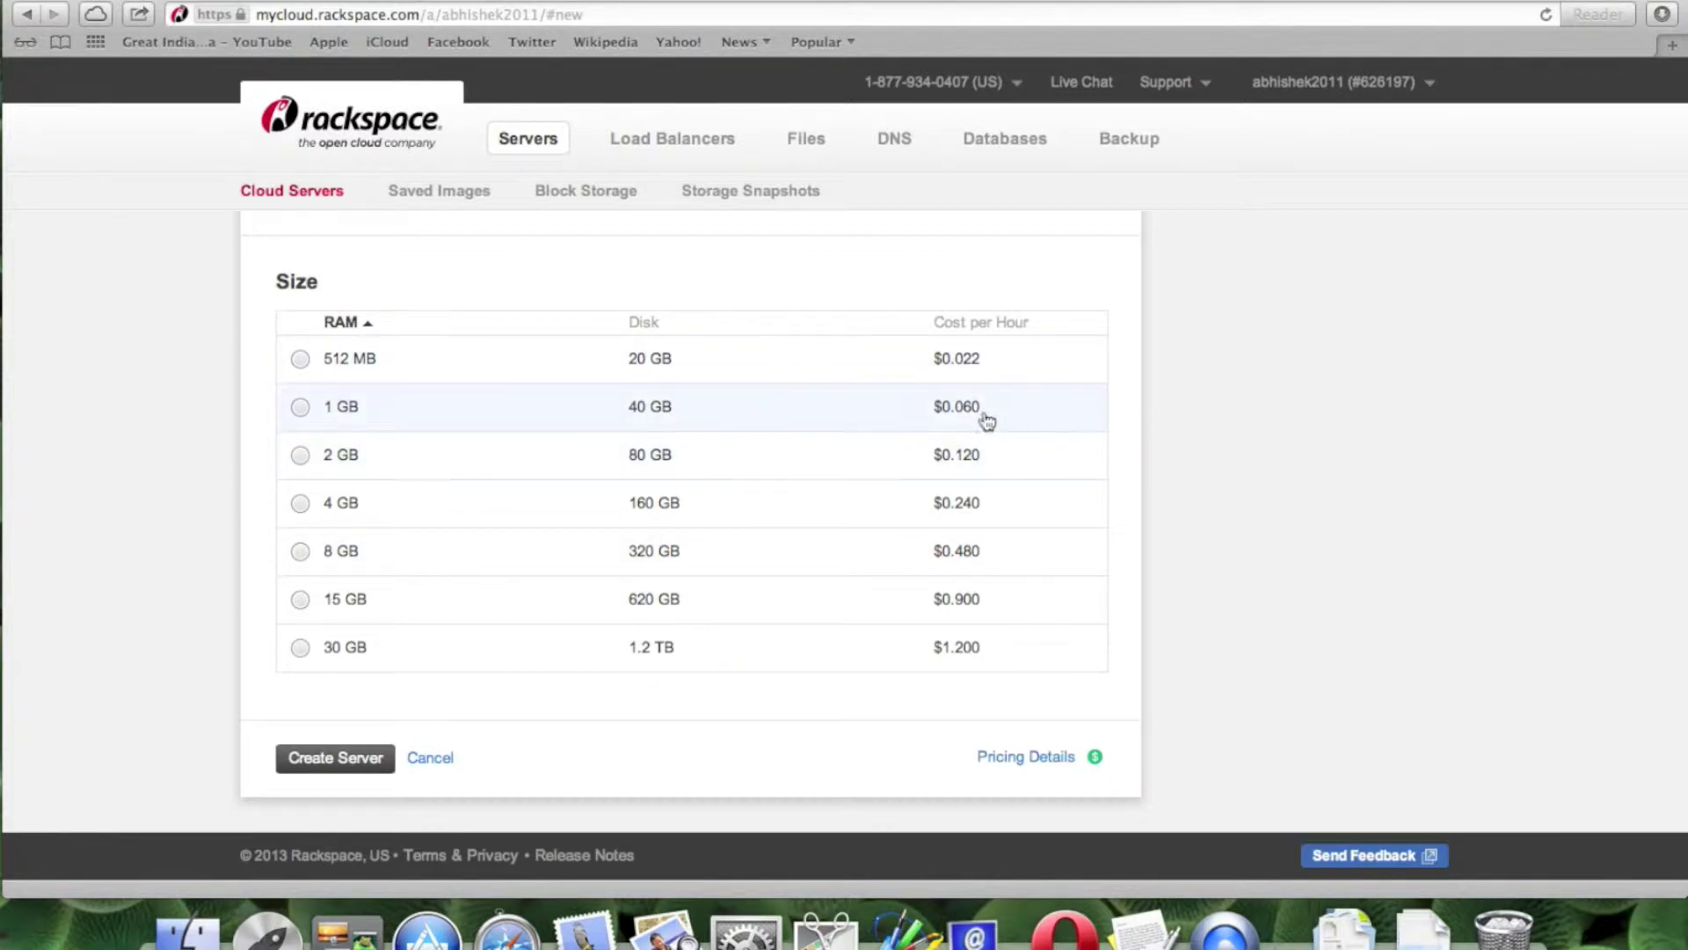
click(300, 408)
click(345, 762)
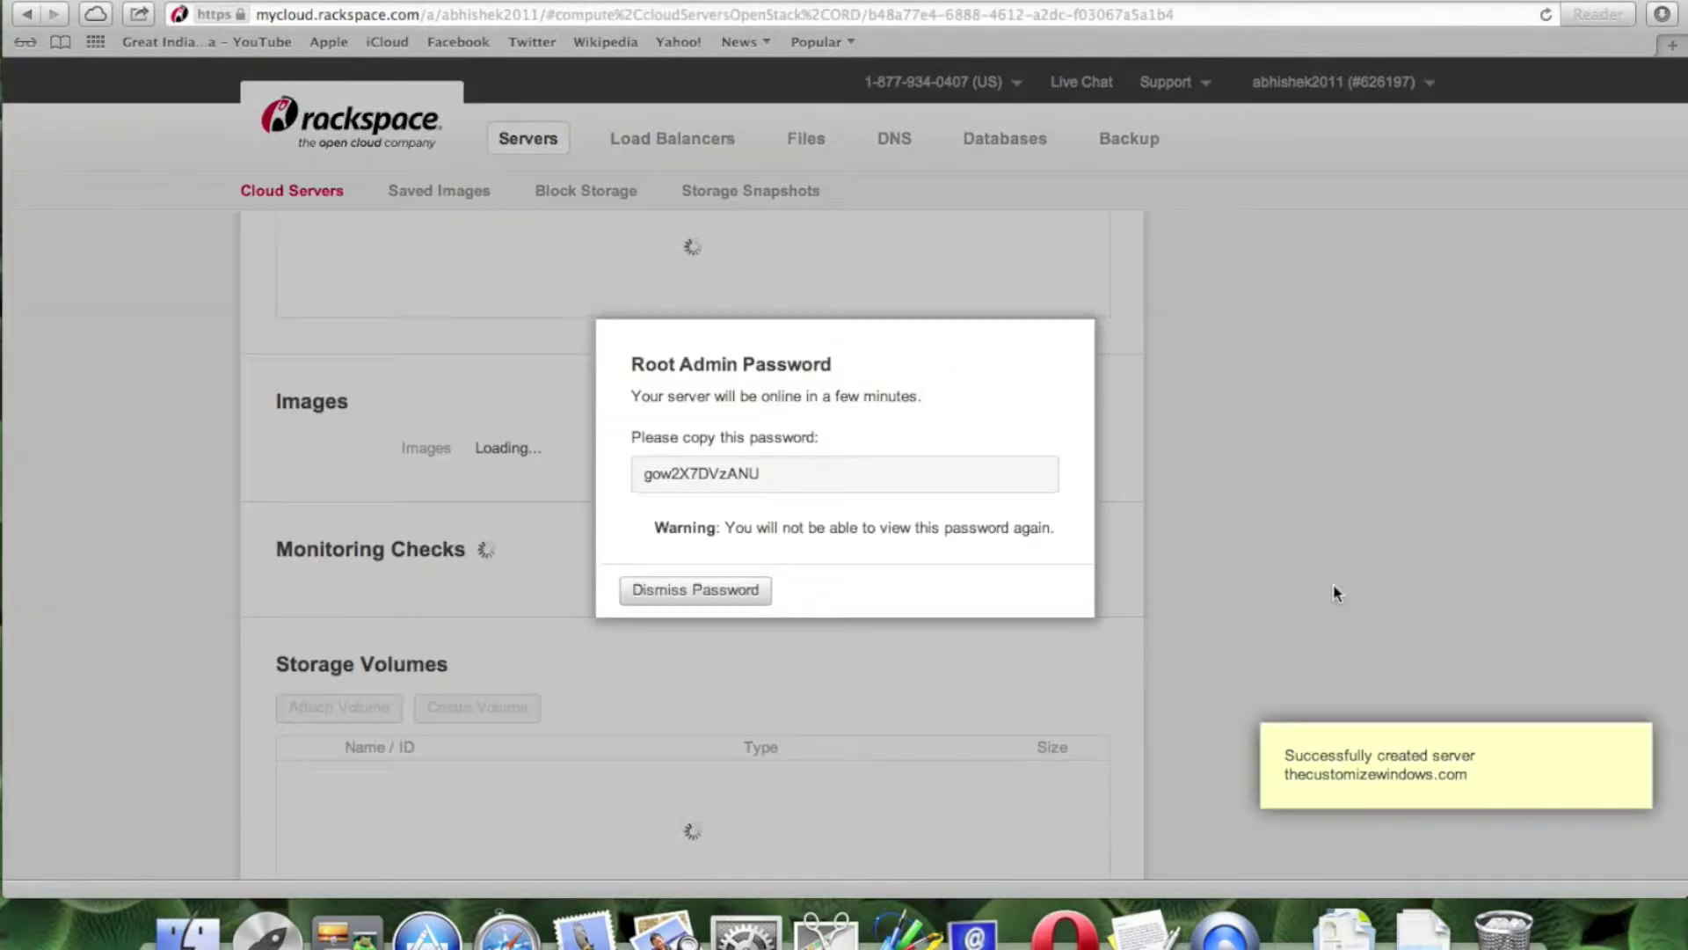
Paste the copied root password after 'password :' in a TextEdit note, add an empty 'IP :' line
drag(780, 474, 630, 478)
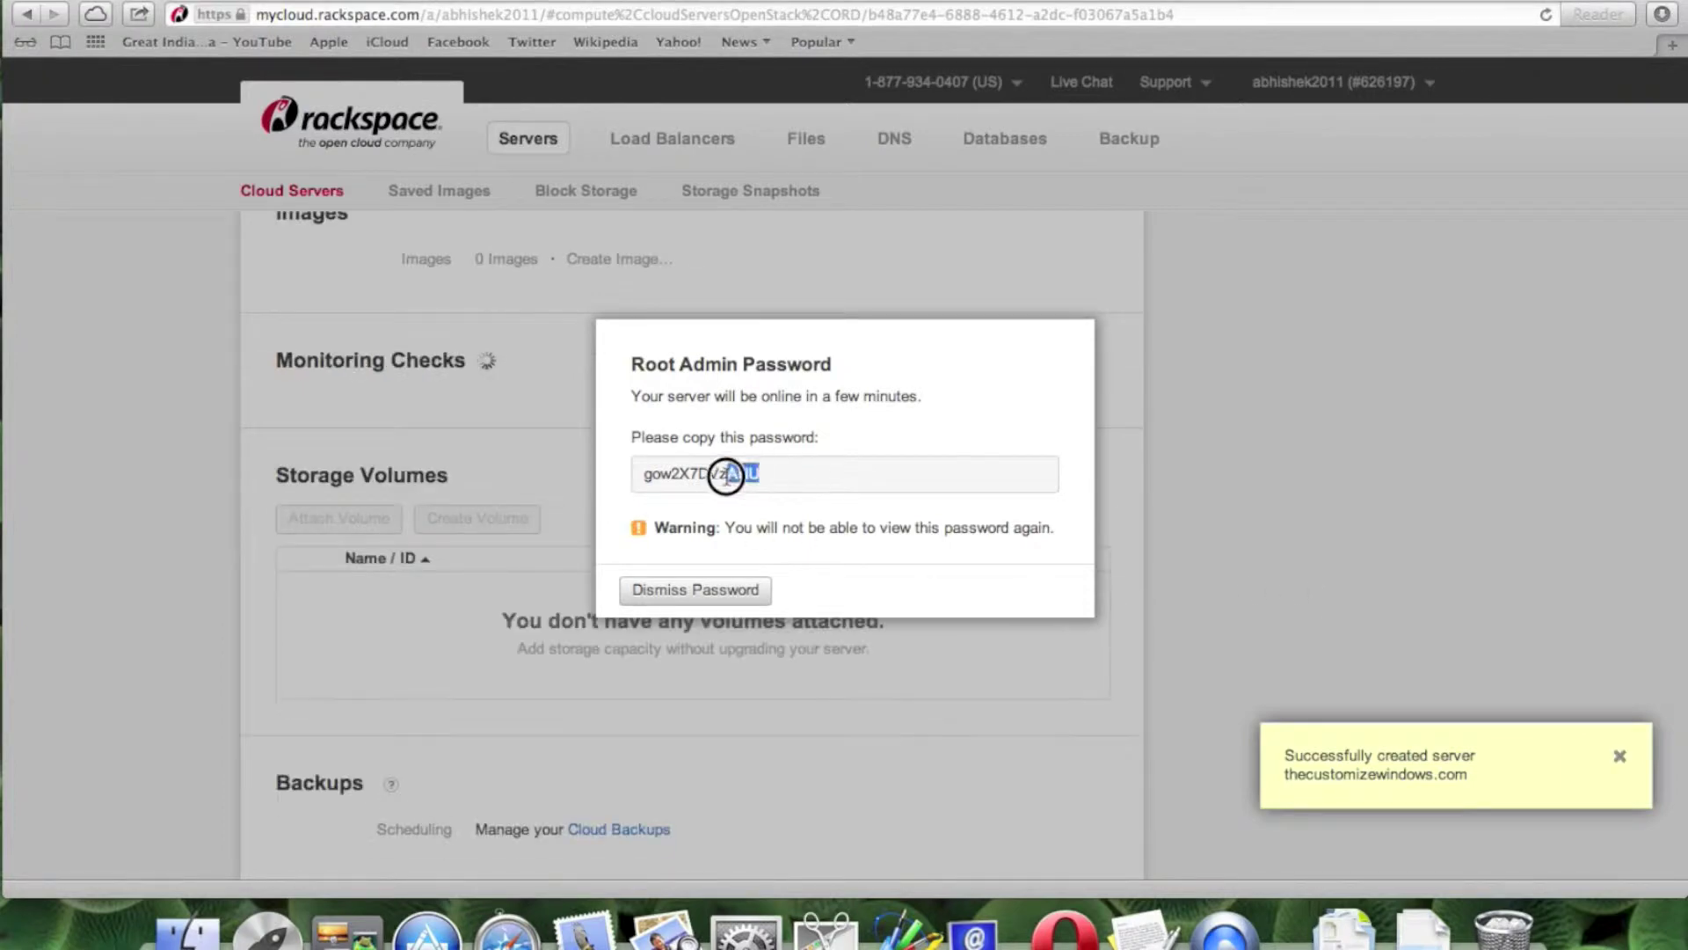
right_click(669, 478)
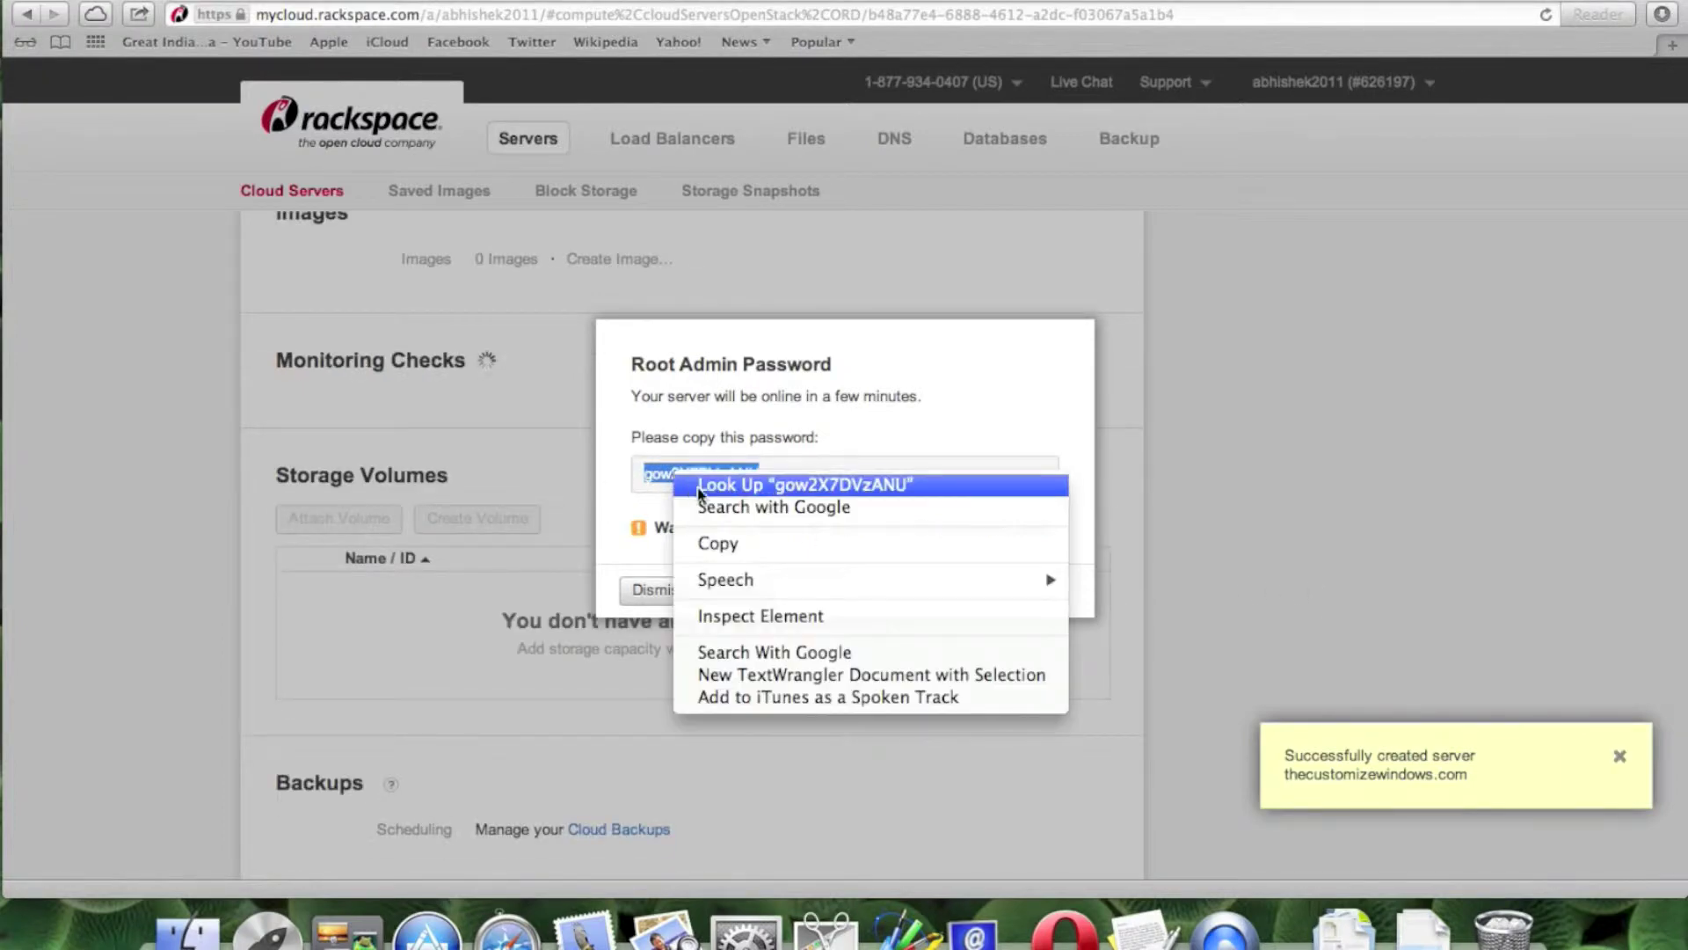
click(760, 545)
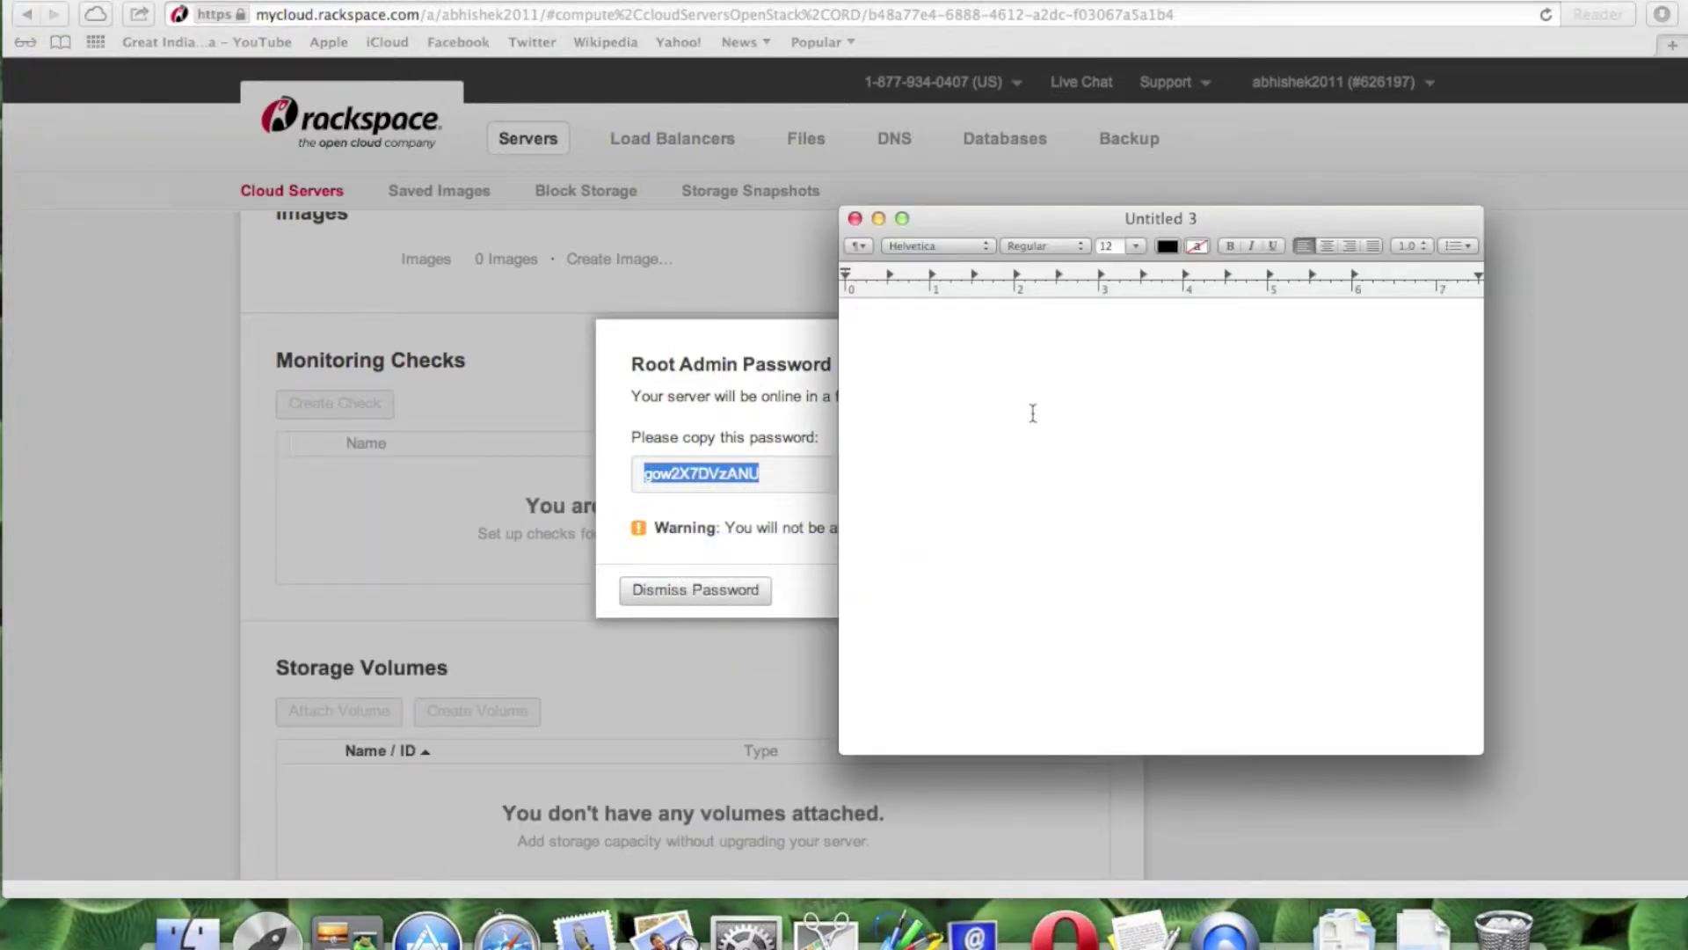
text(password :)
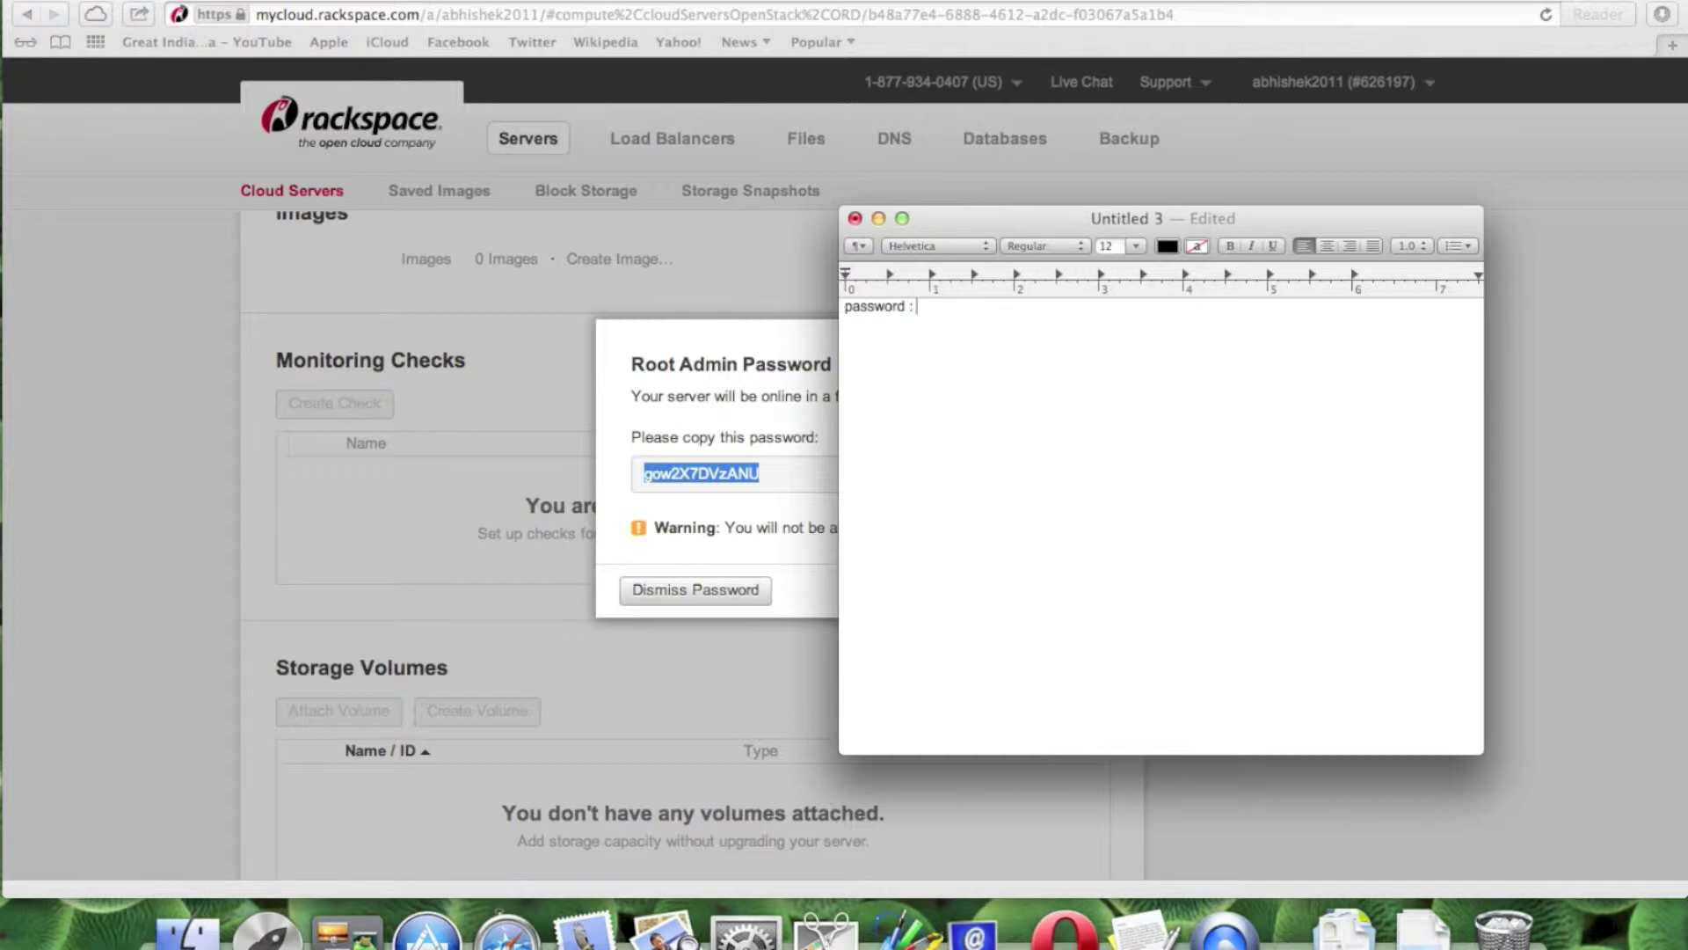
key(super+v)
key(Return)
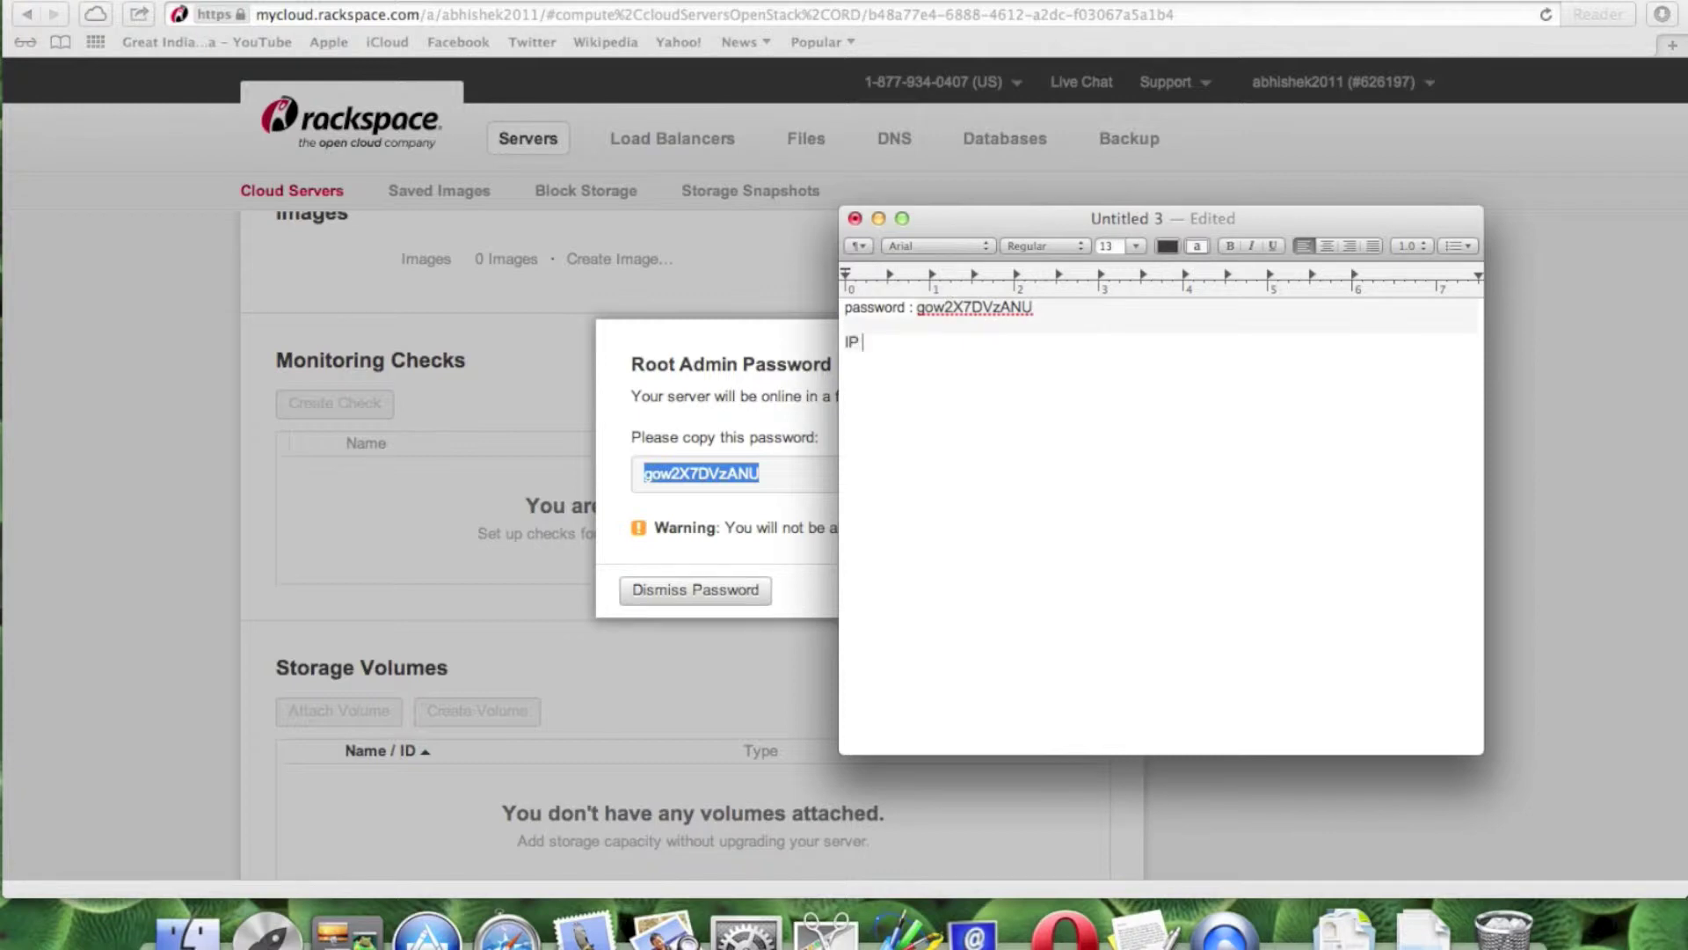
key(Return)
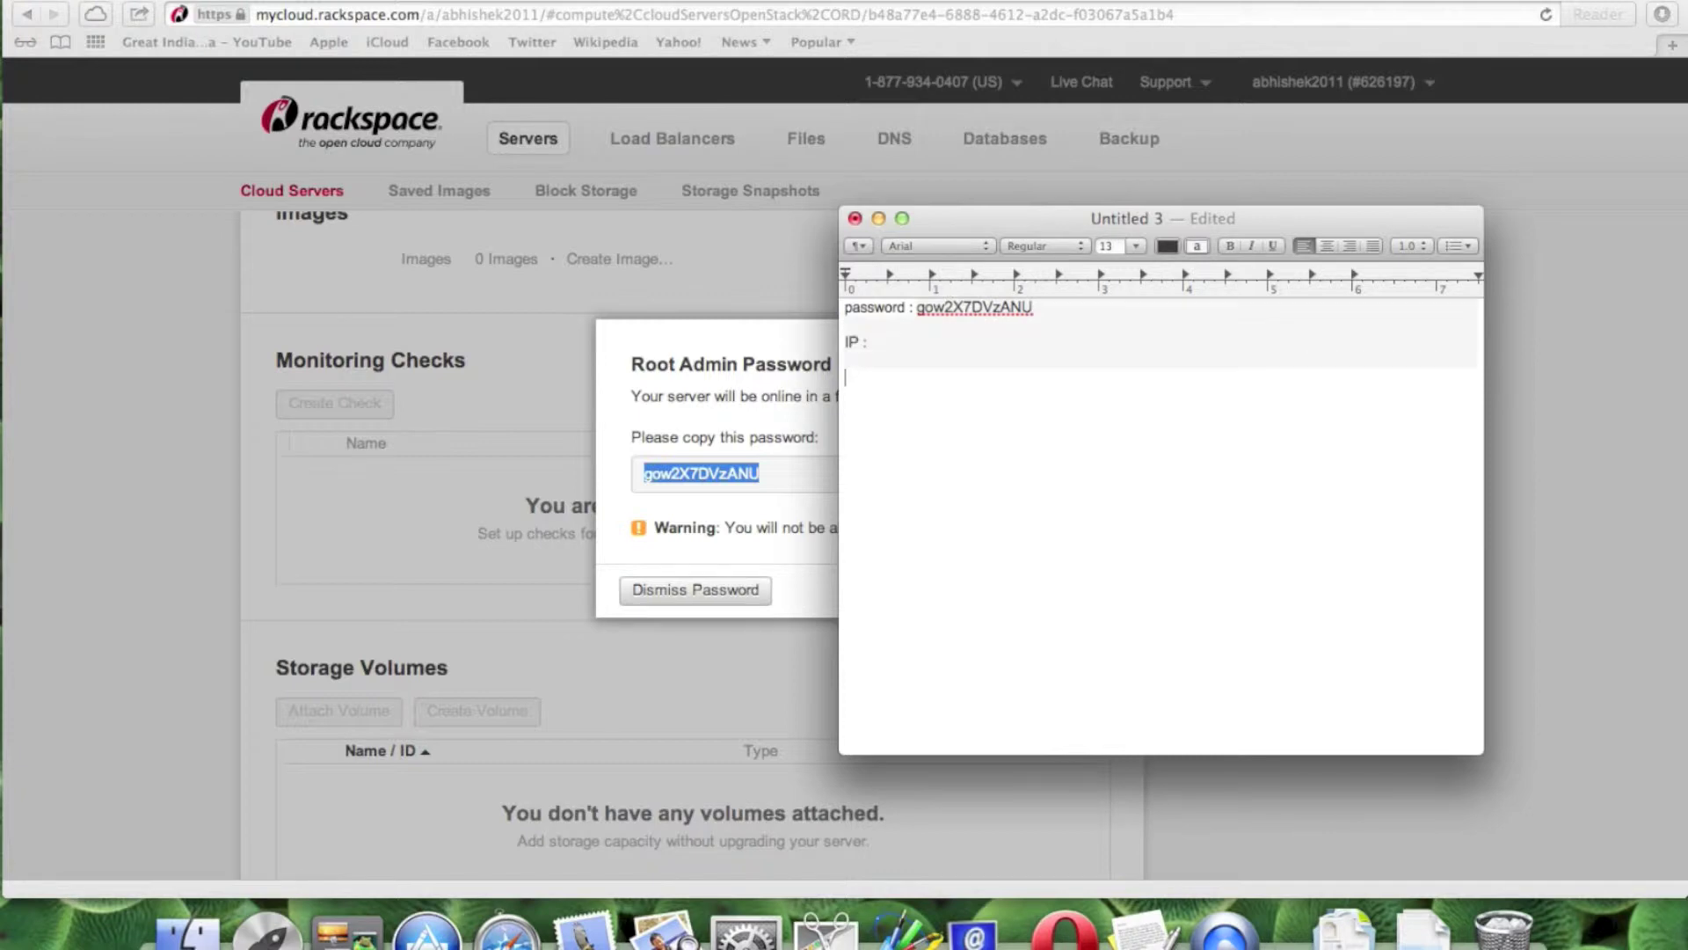
click(880, 219)
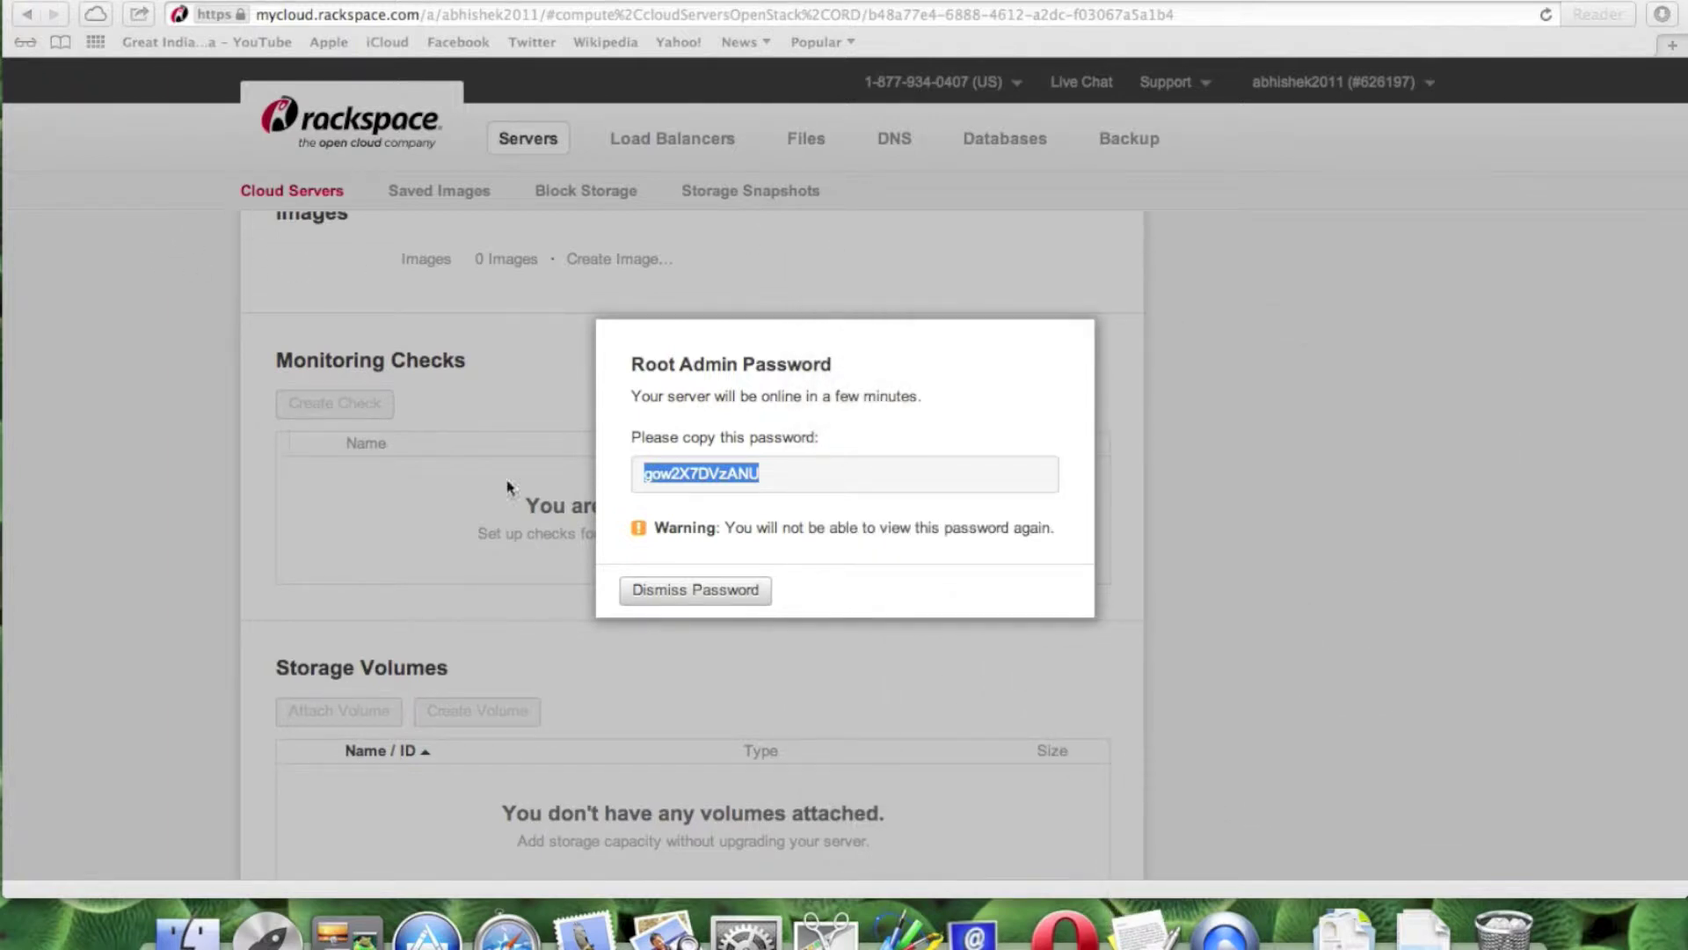
Dismiss the password notice and copy the public IPv4 address 198.101.159.144
click(680, 592)
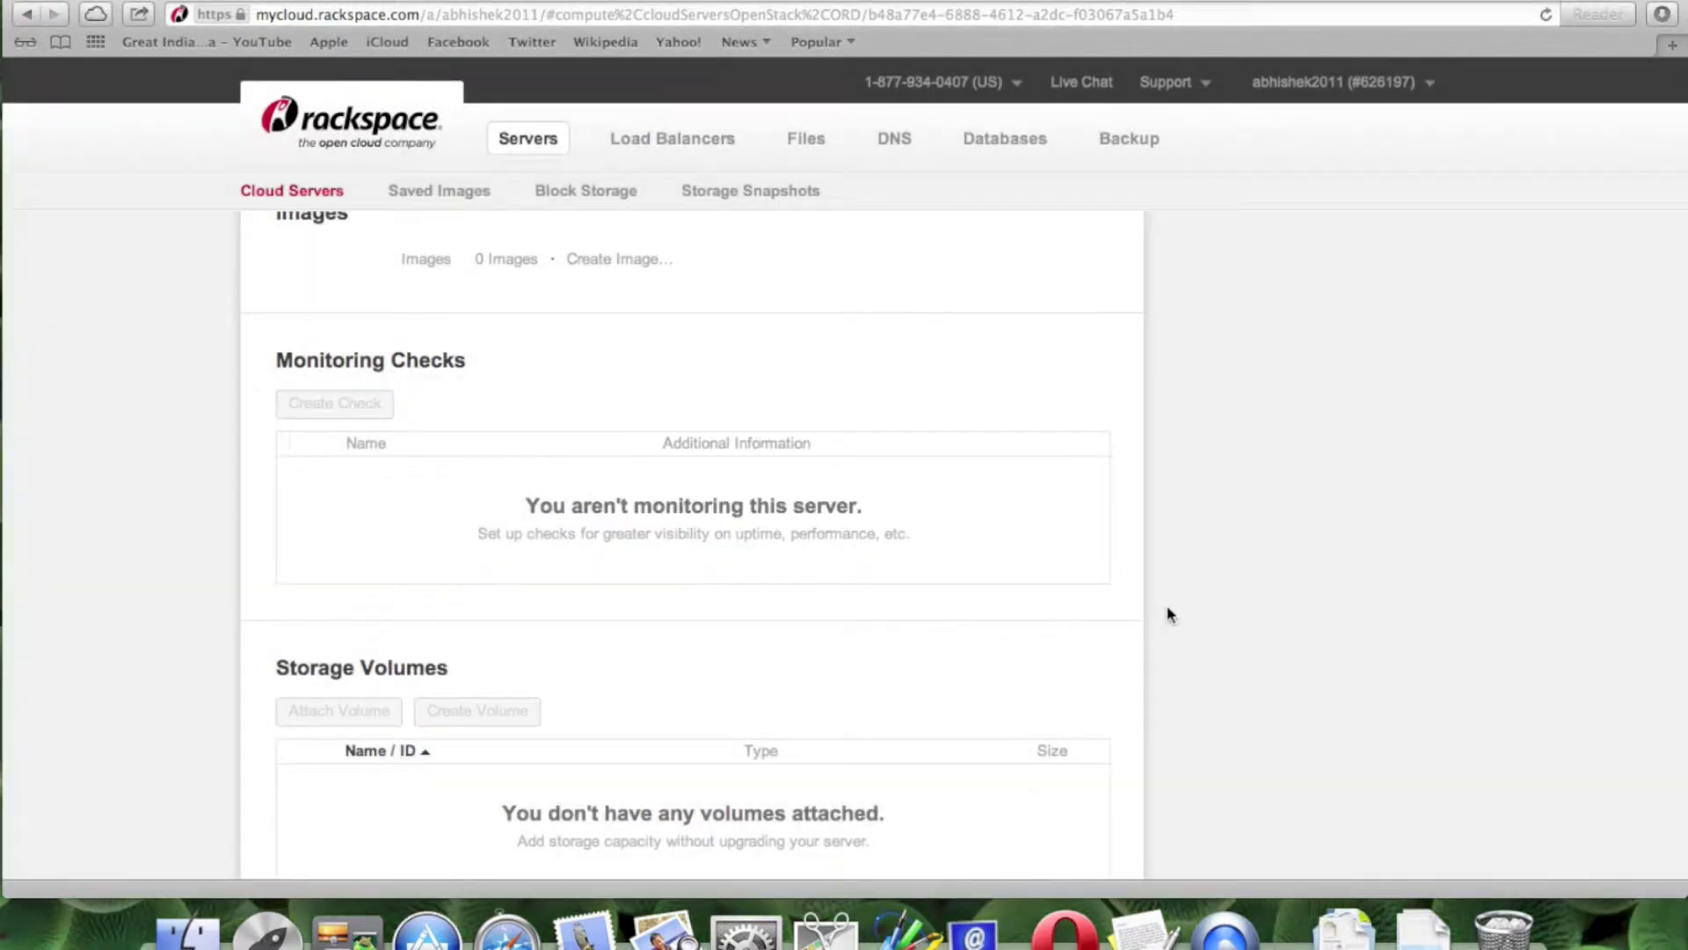
scroll(1089, 482, up, 1)
scroll(1089, 482, up, 3)
scroll(1089, 485, up, 3)
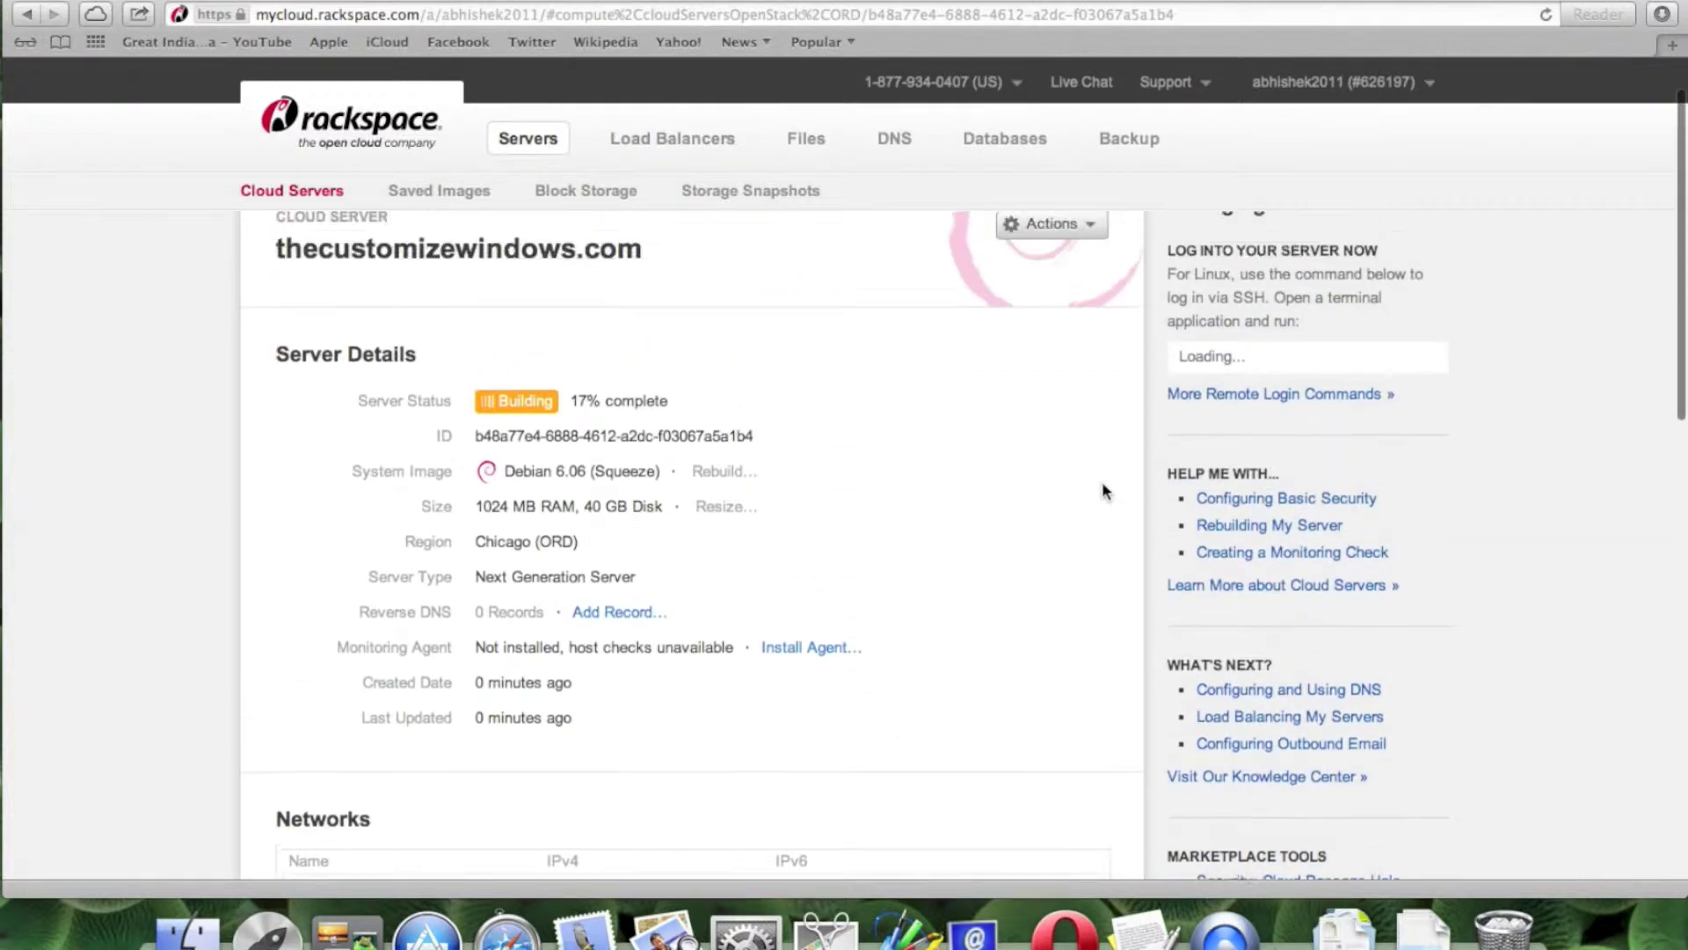
scroll(1084, 492, up, 1)
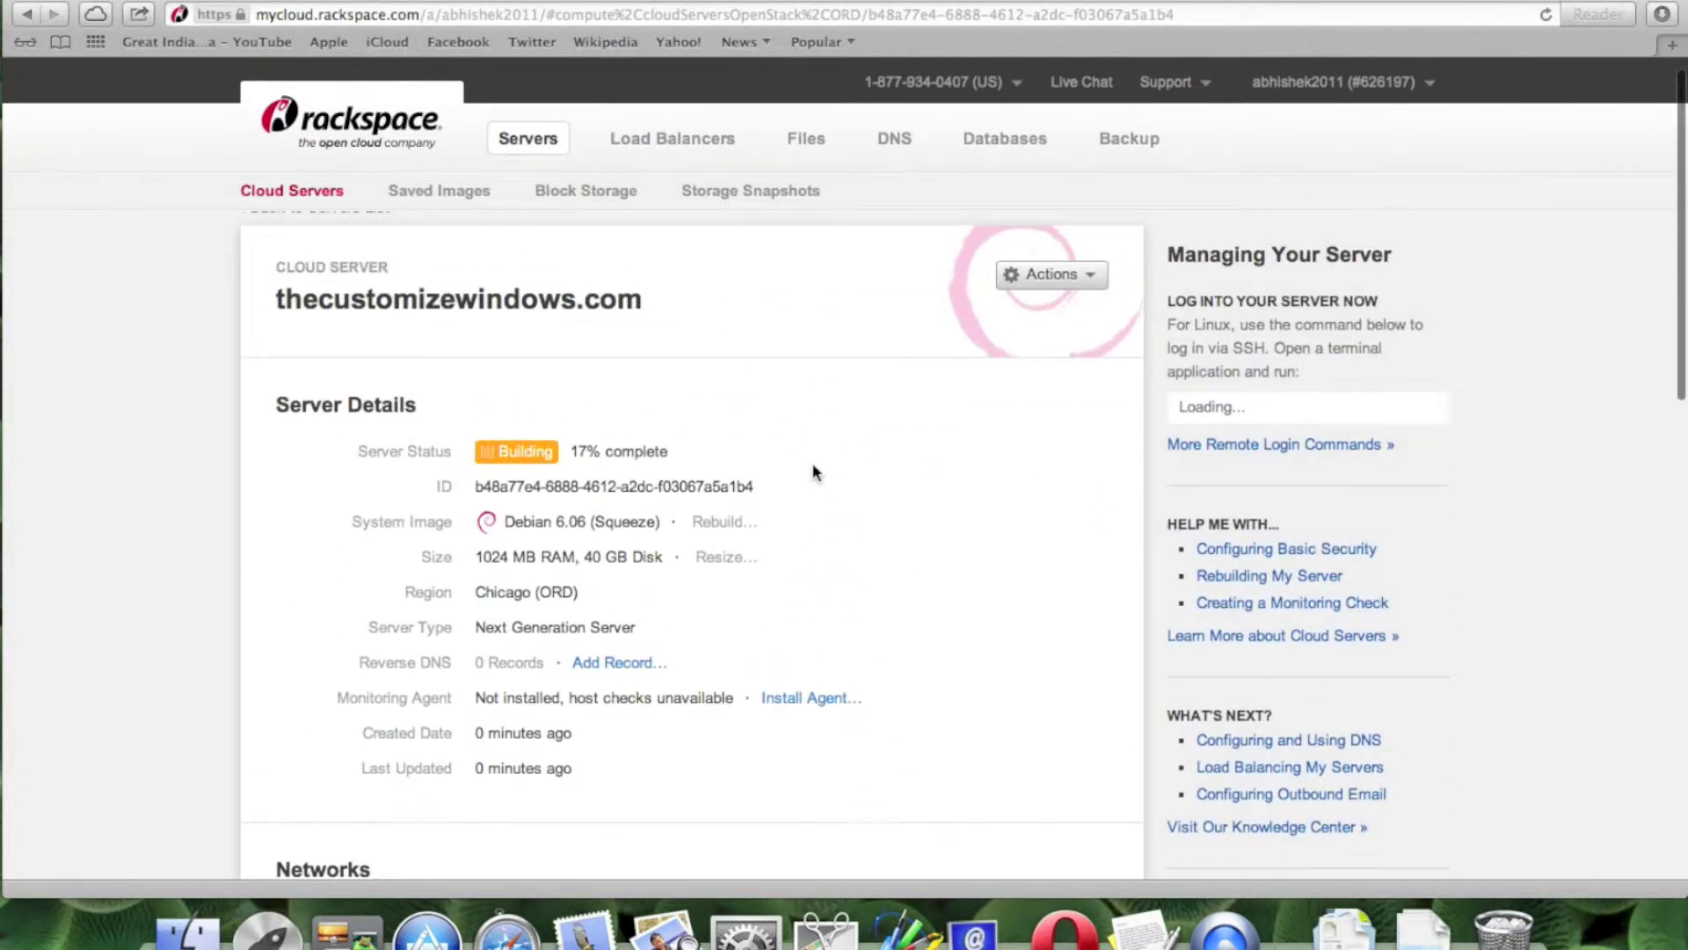
scroll(814, 473, down, 4)
scroll(823, 563, down, 3)
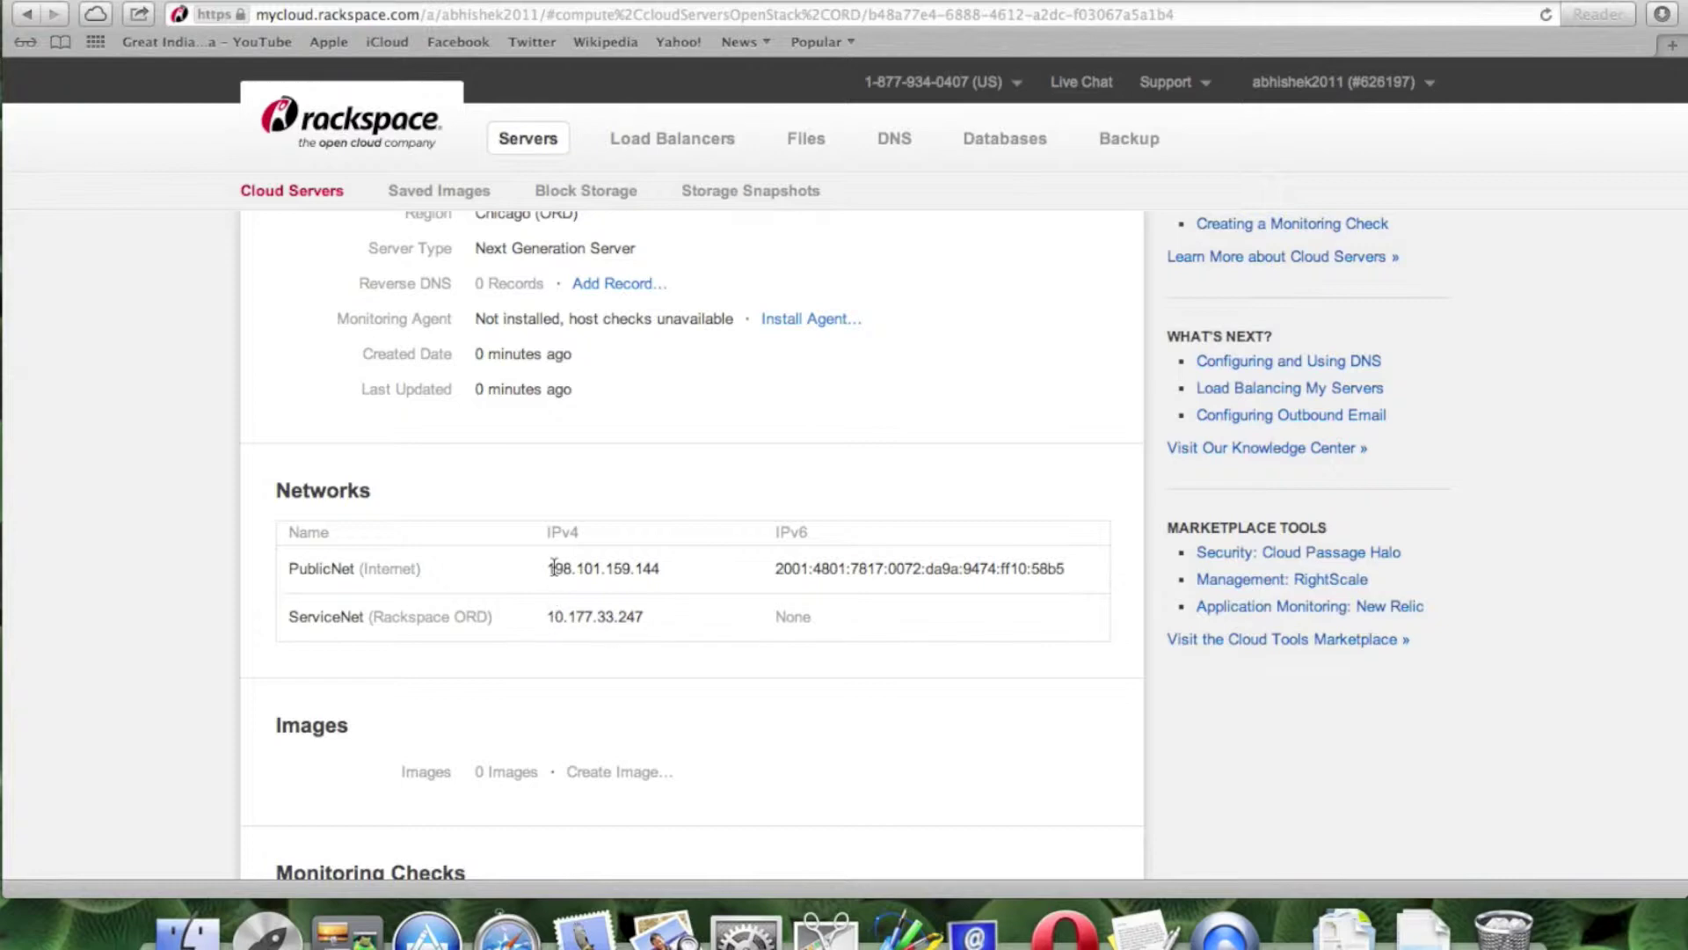
drag(551, 567, 630, 569)
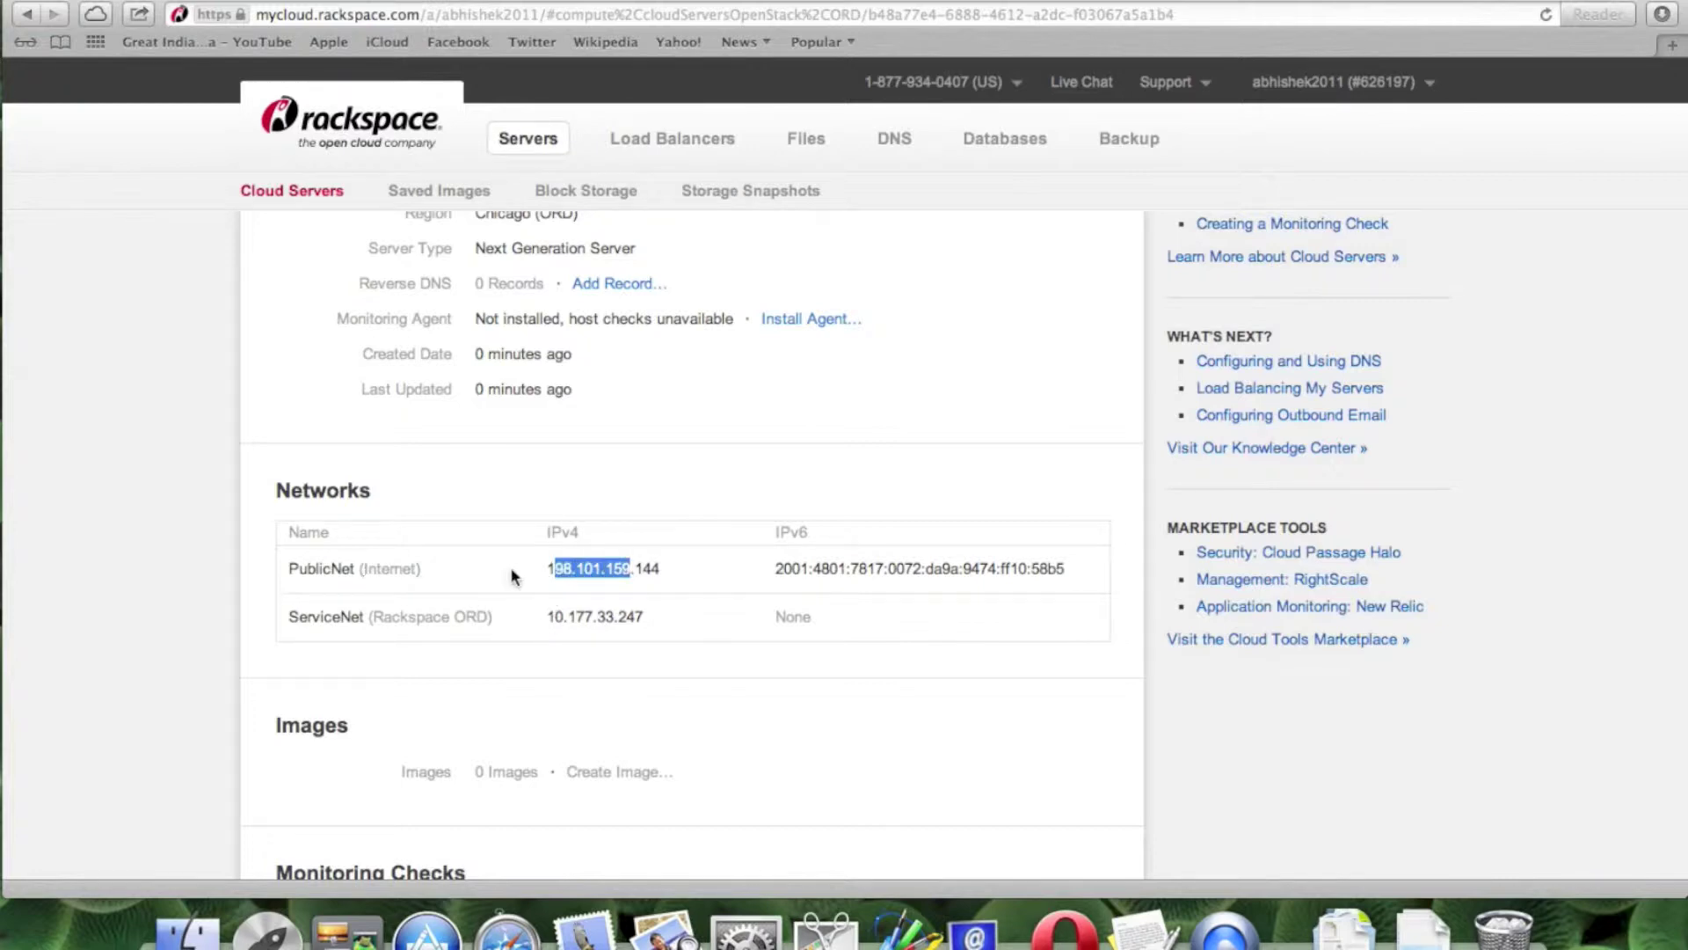
click(546, 576)
mouse_move(552, 569)
mouse_down()
mouse_move(671, 567)
mouse_move(517, 564)
mouse_up()
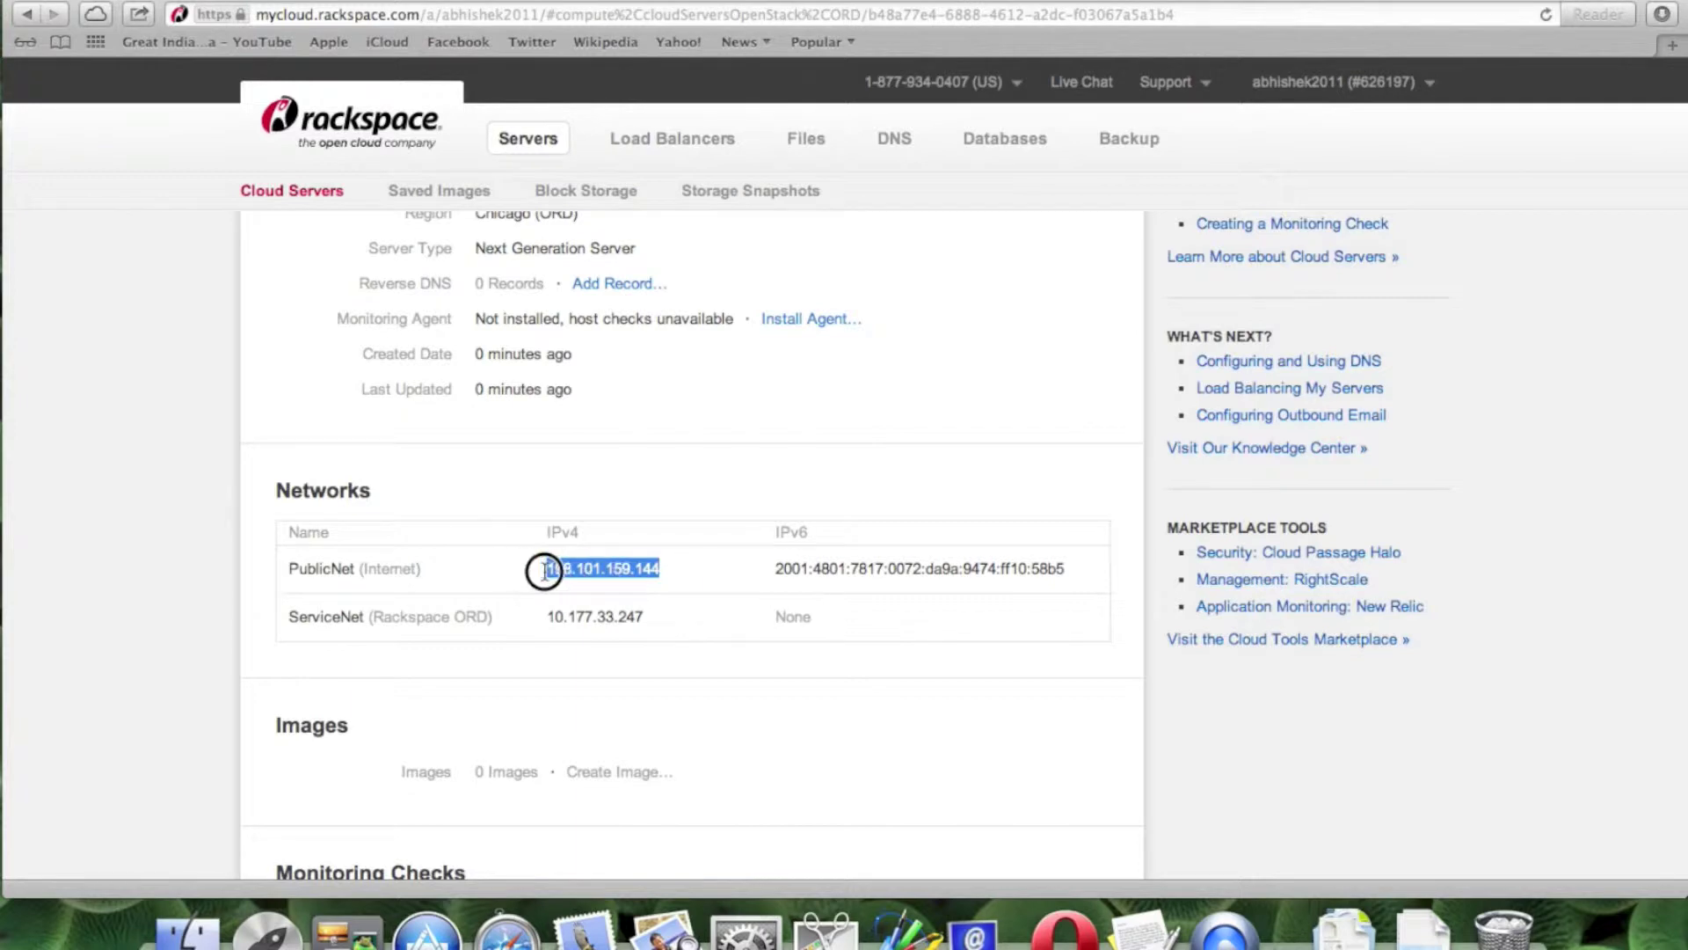
right_click(573, 580)
click(616, 639)
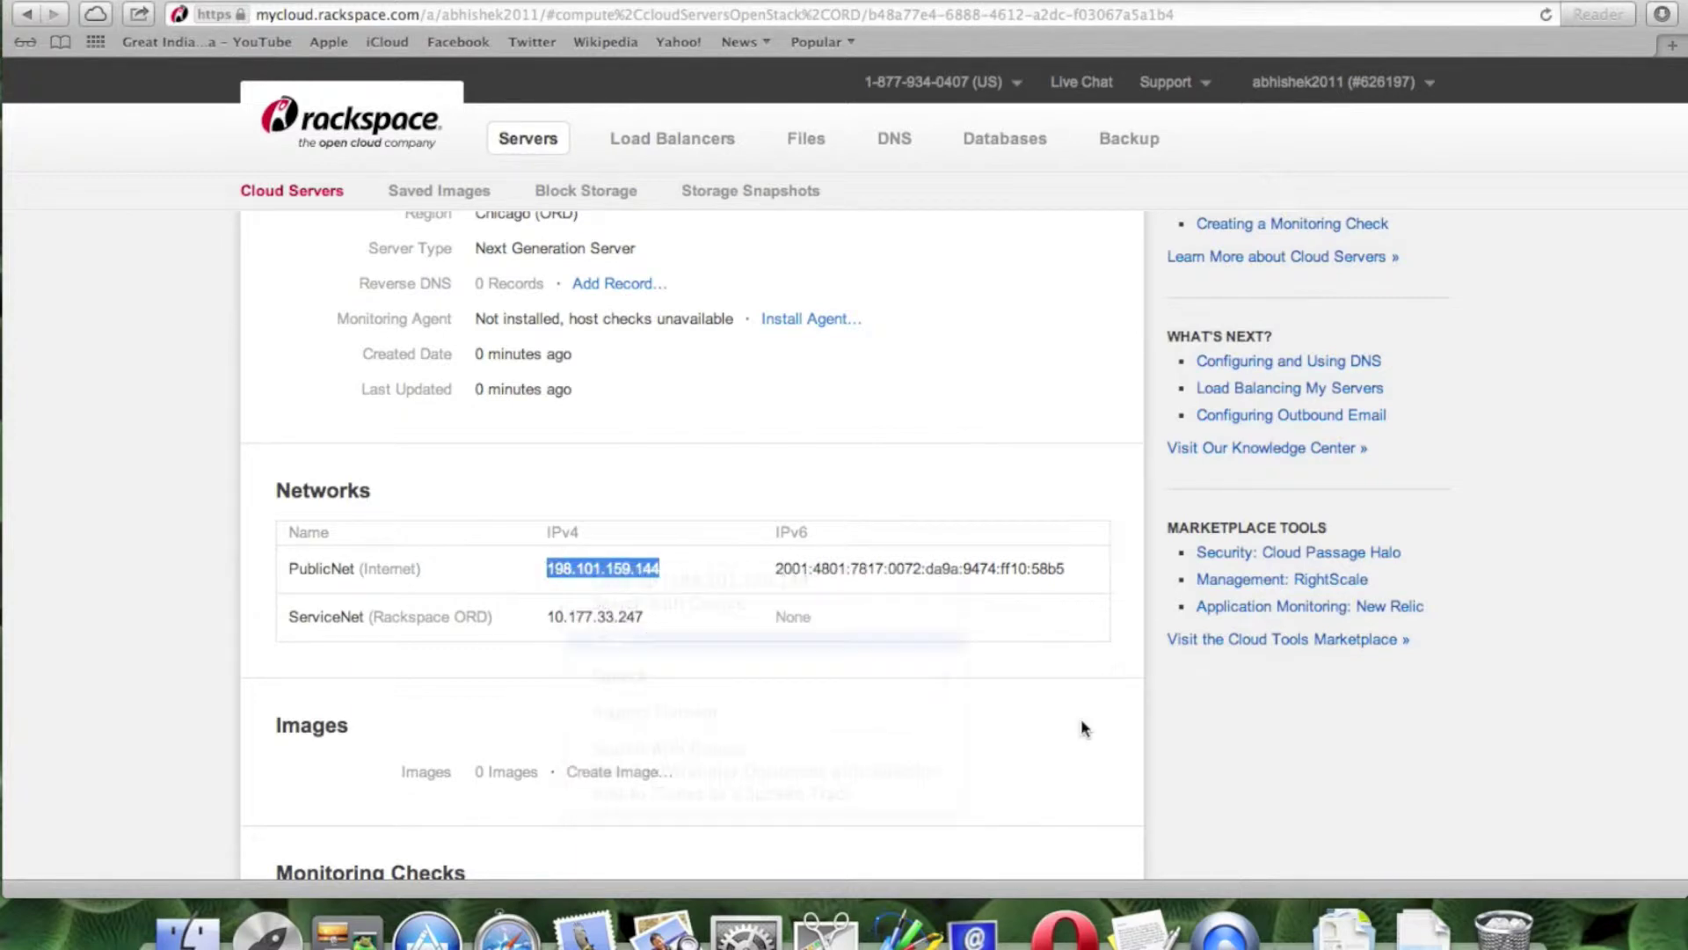
Paste 198.101.159.144 after 'IP :' in the Untitled 3 note
right_click(1135, 937)
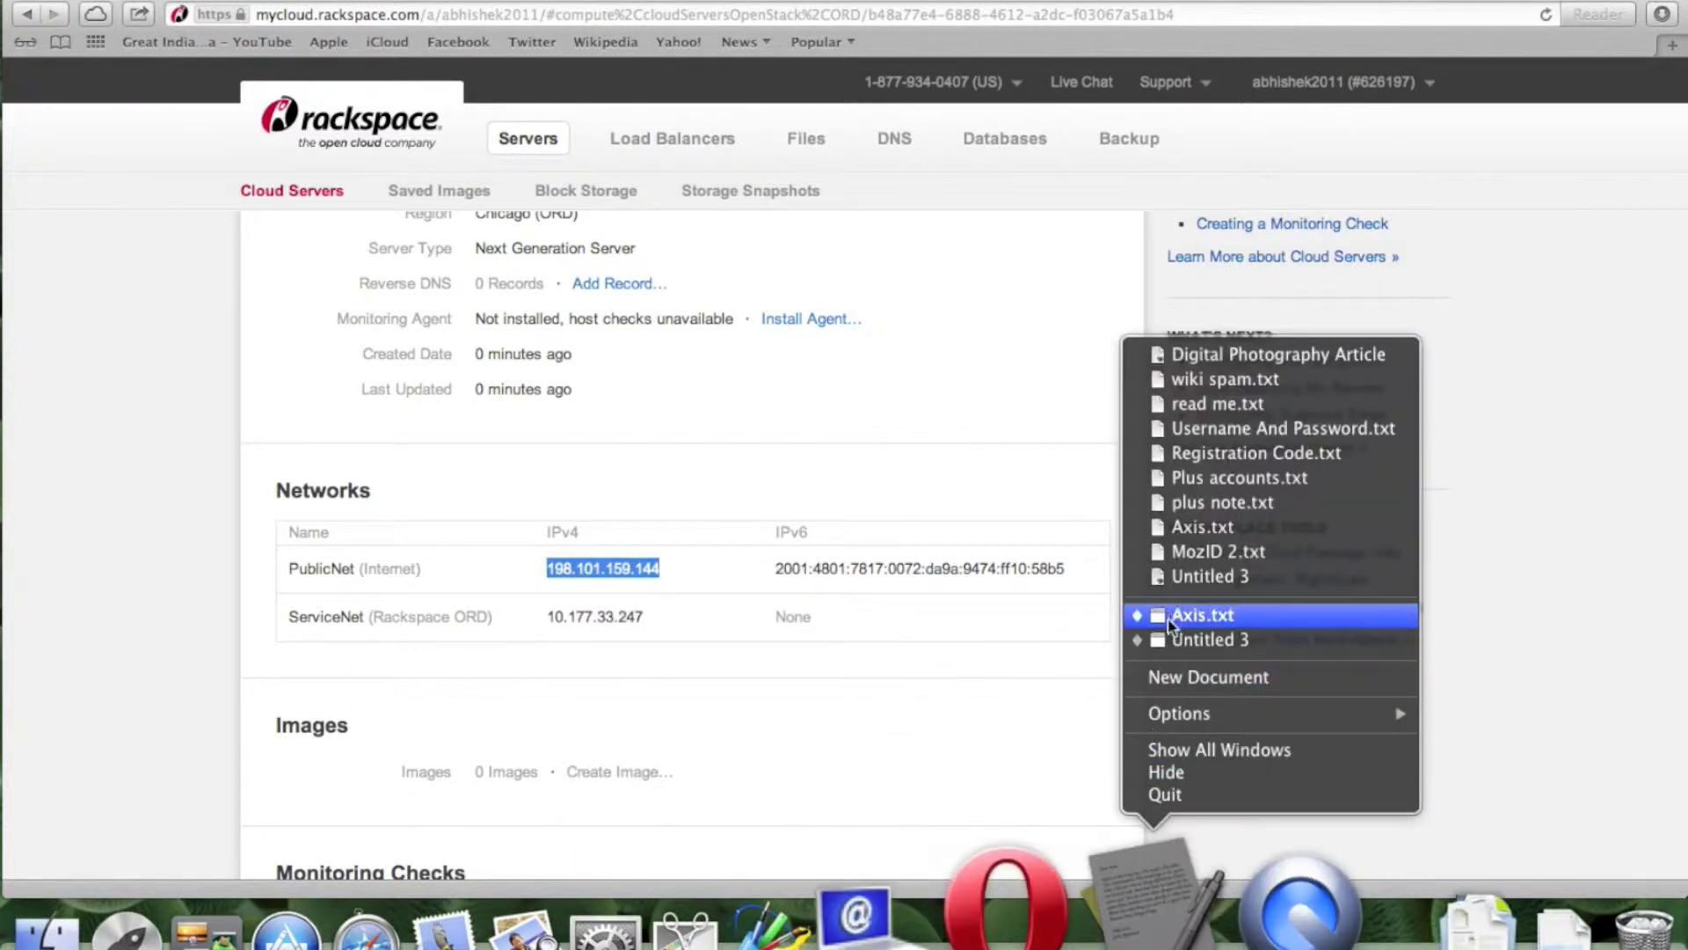
click(1171, 642)
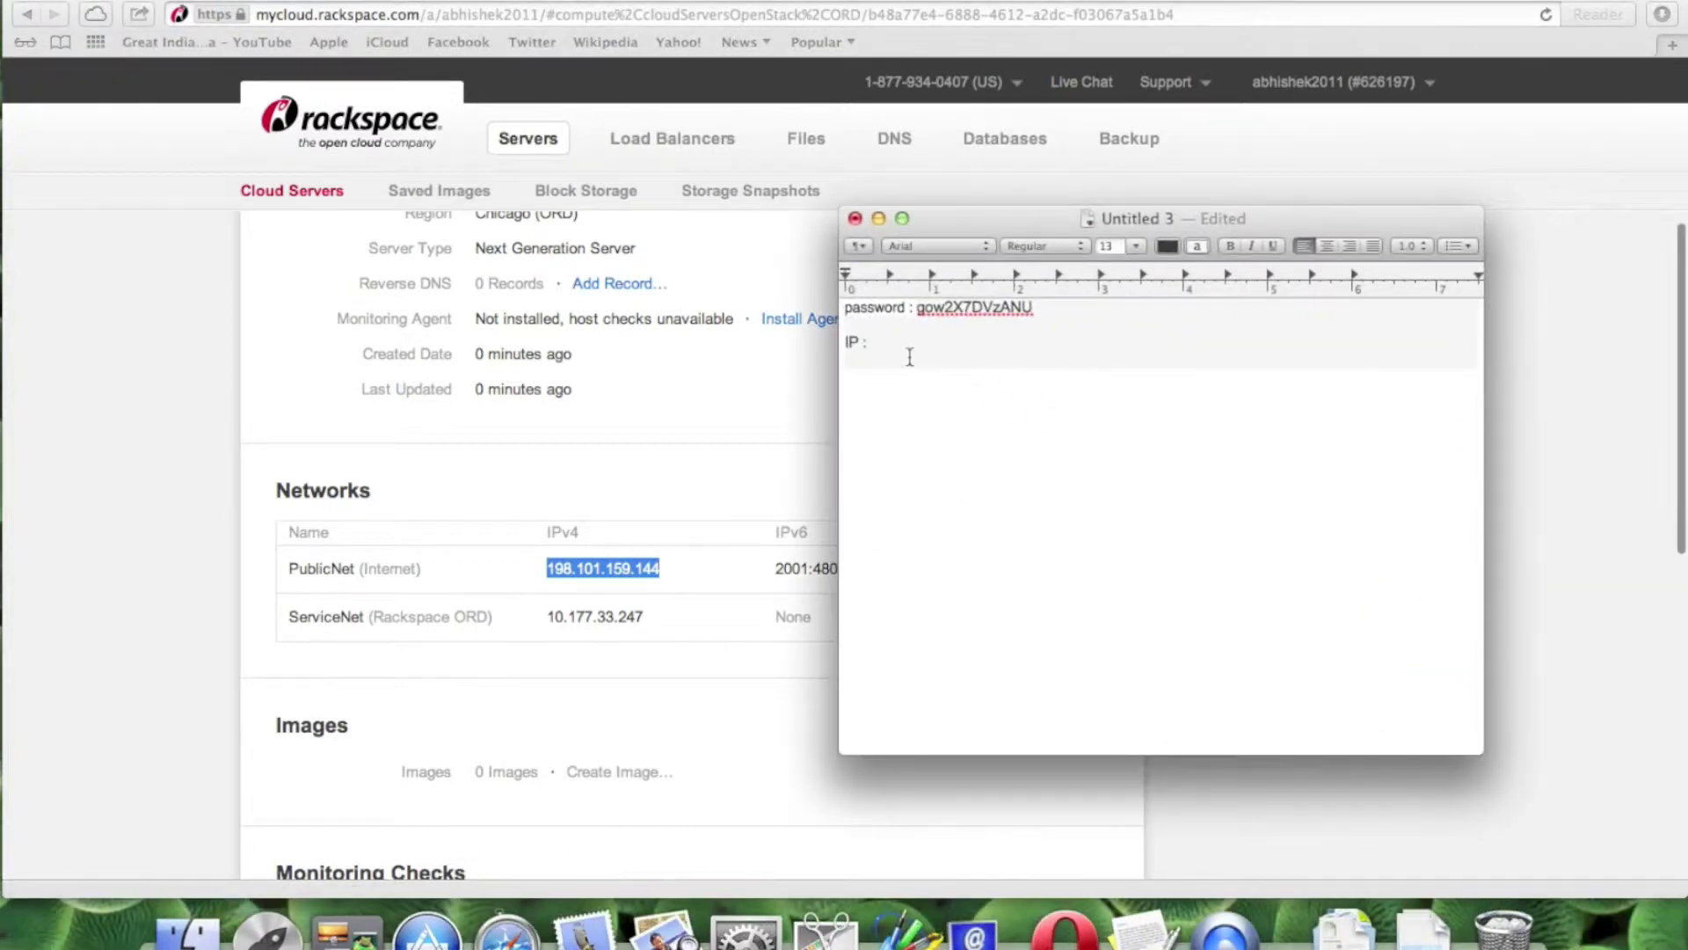
double_click(909, 346)
click(890, 348)
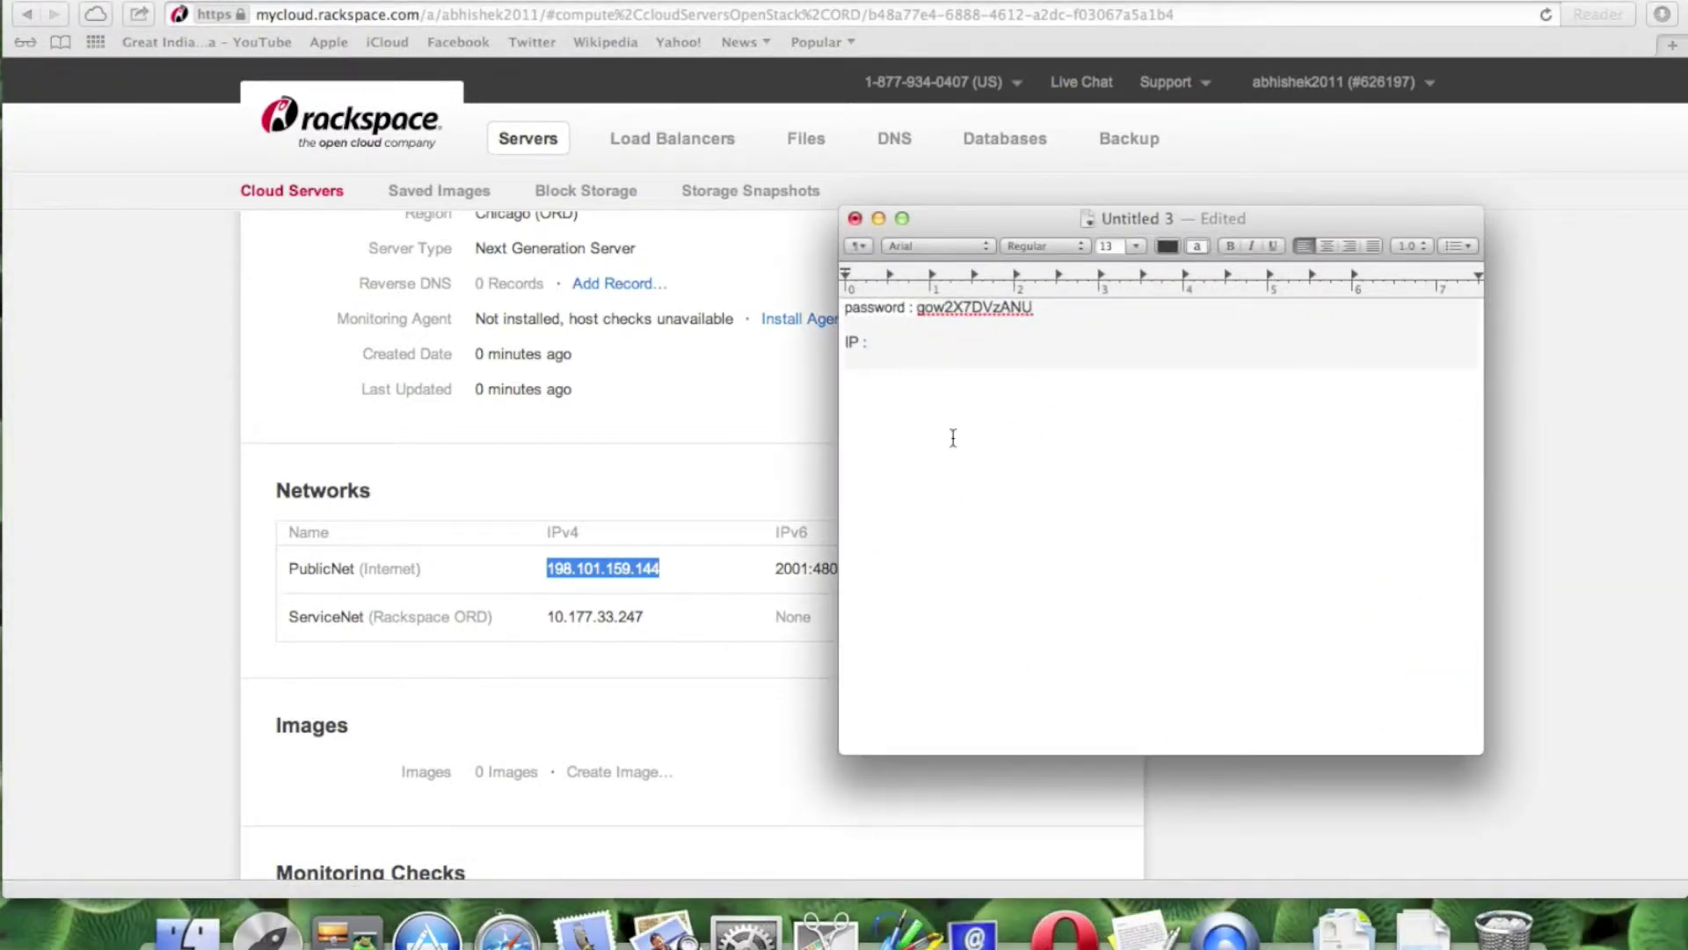
key(super+v)
click(1607, 491)
scroll(1496, 472, up, 1)
scroll(1505, 473, up, 4)
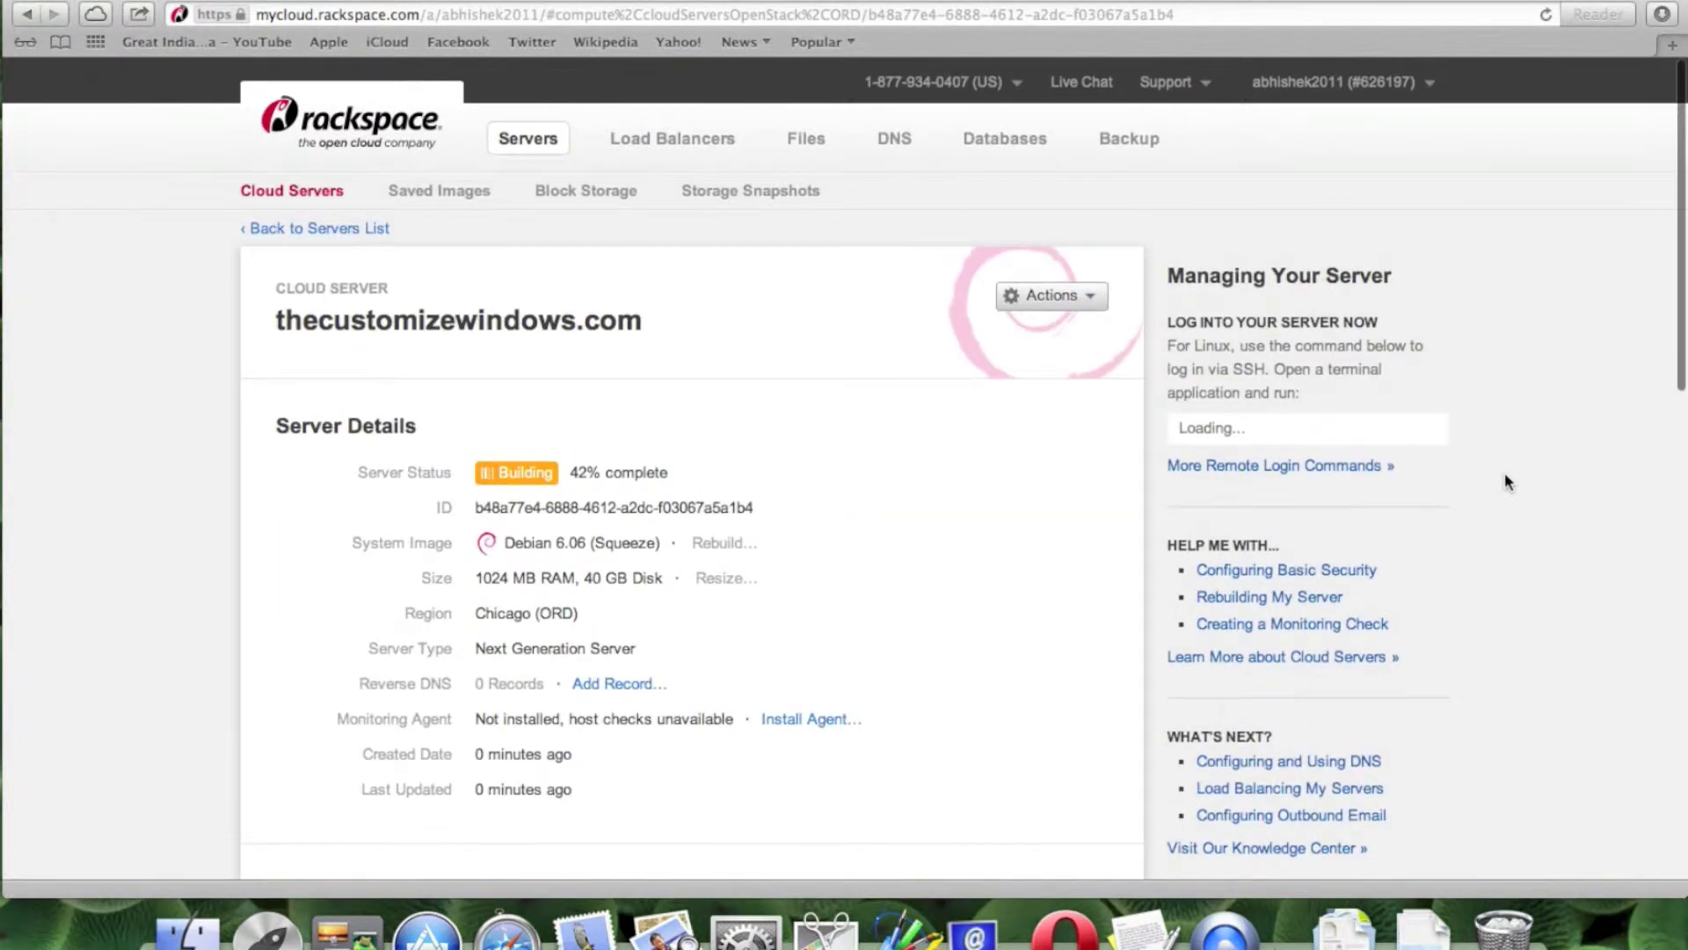
Open the OS X to Linux Using iTerm article in a new tab and copy 'ssh root@IPaddress'
right_click(1224, 472)
click(1300, 501)
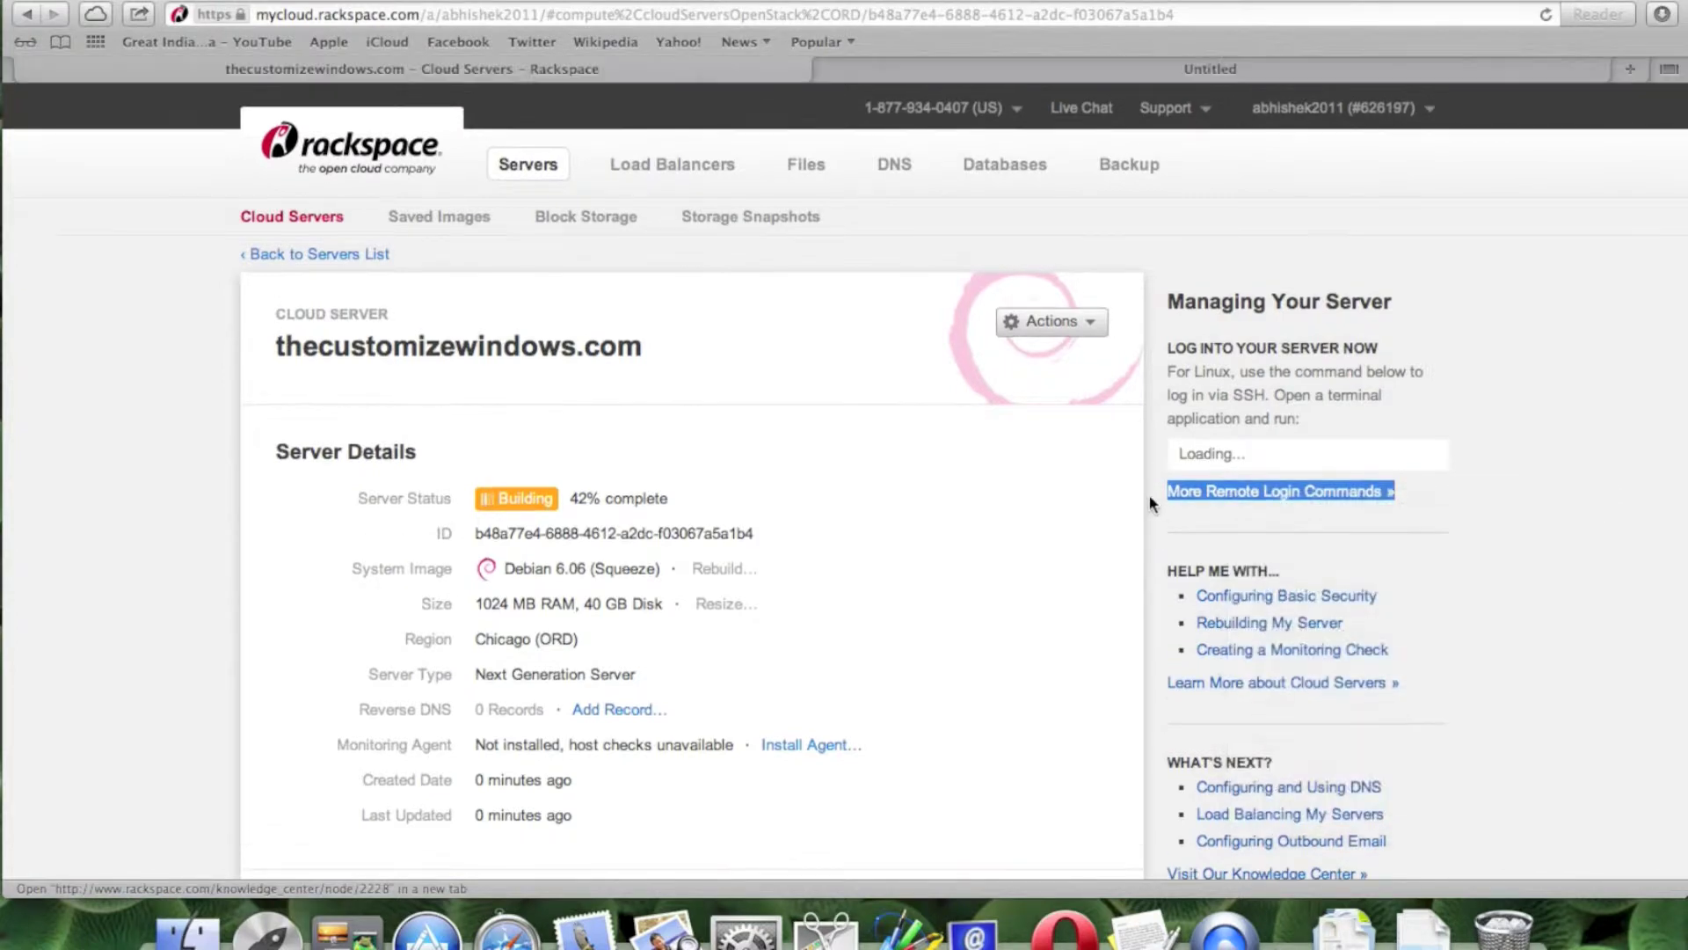
scroll(1099, 492, down, 2)
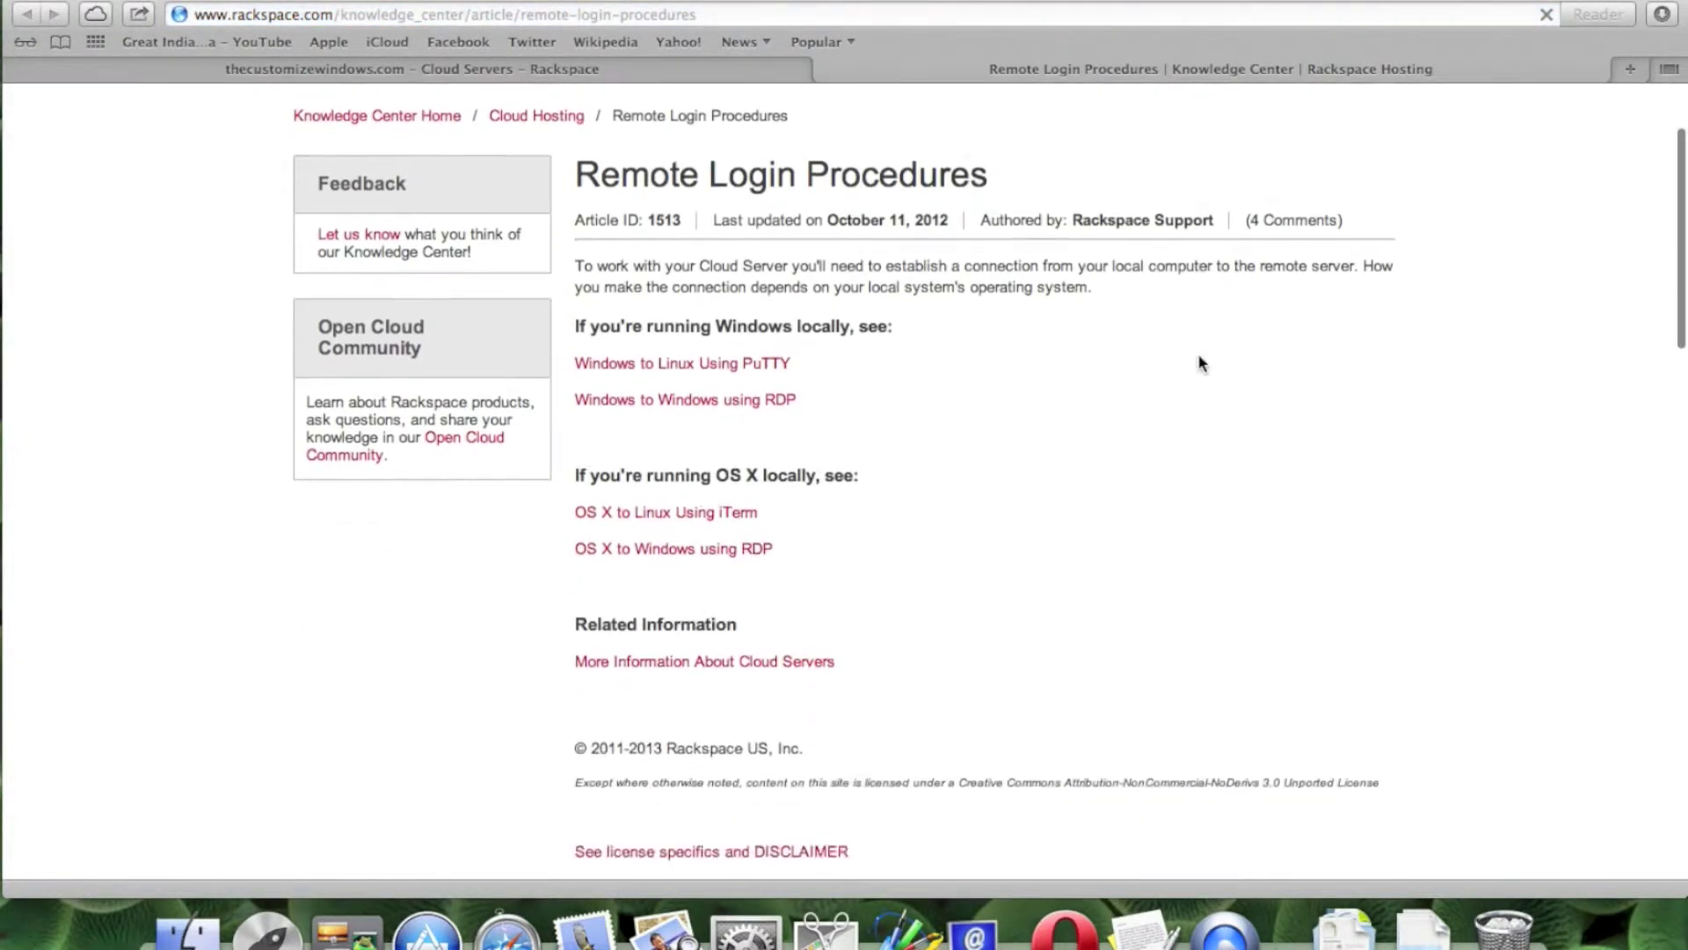
scroll(1198, 363, down, 2)
scroll(1169, 381, down, 1)
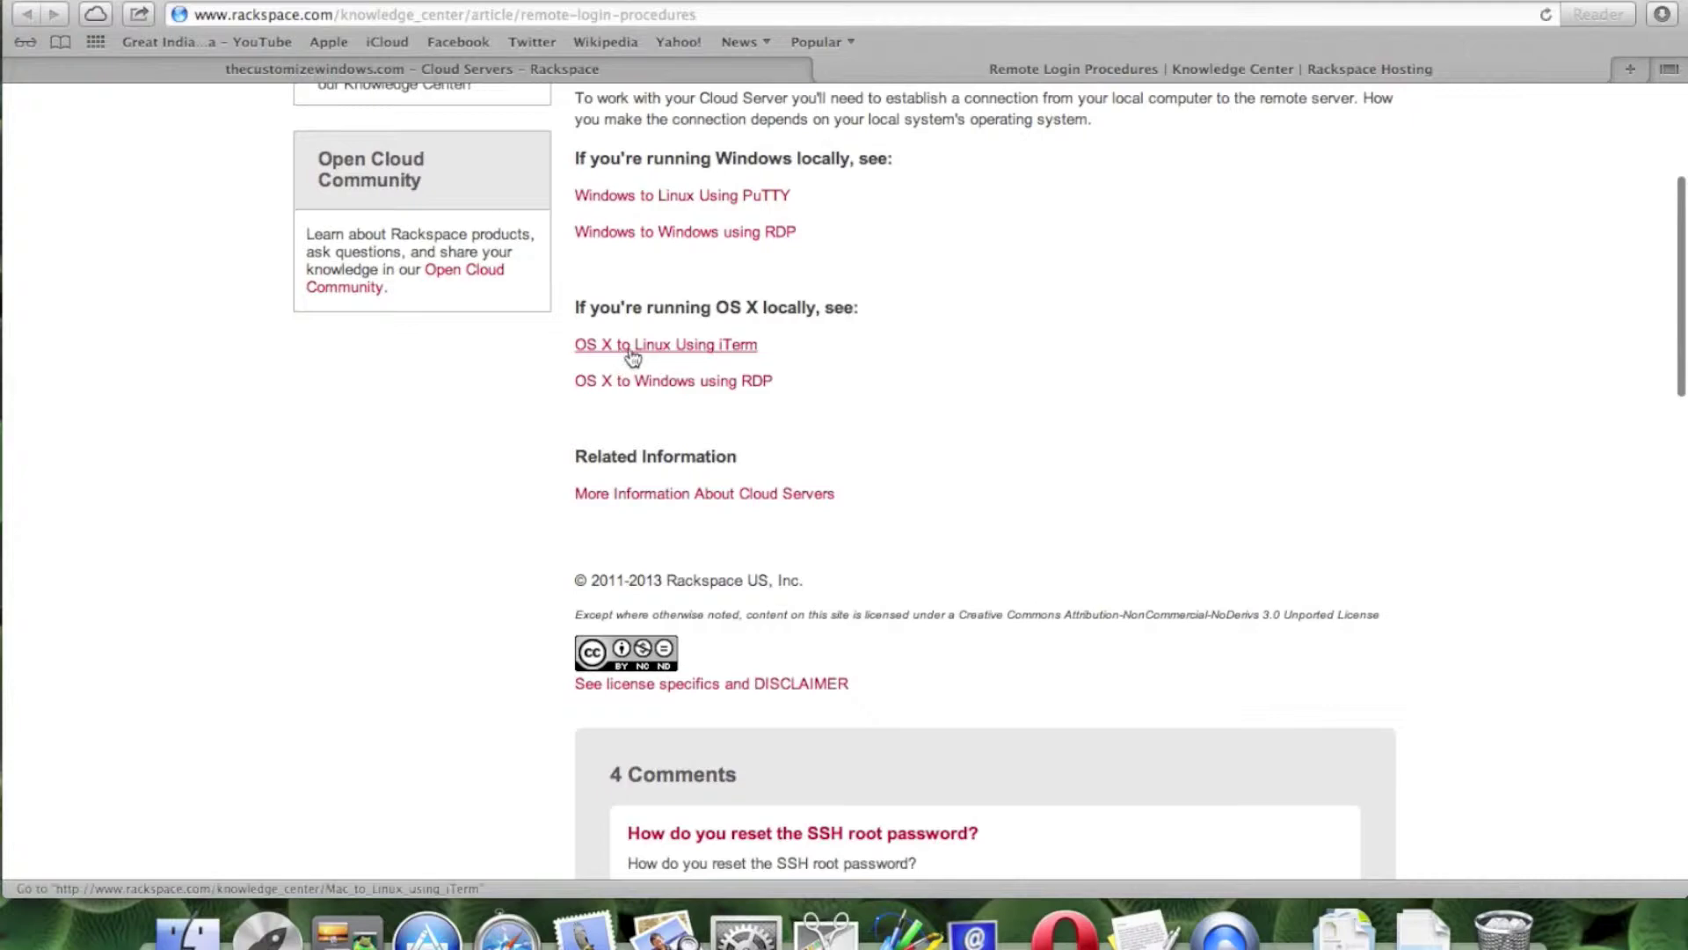
click(721, 348)
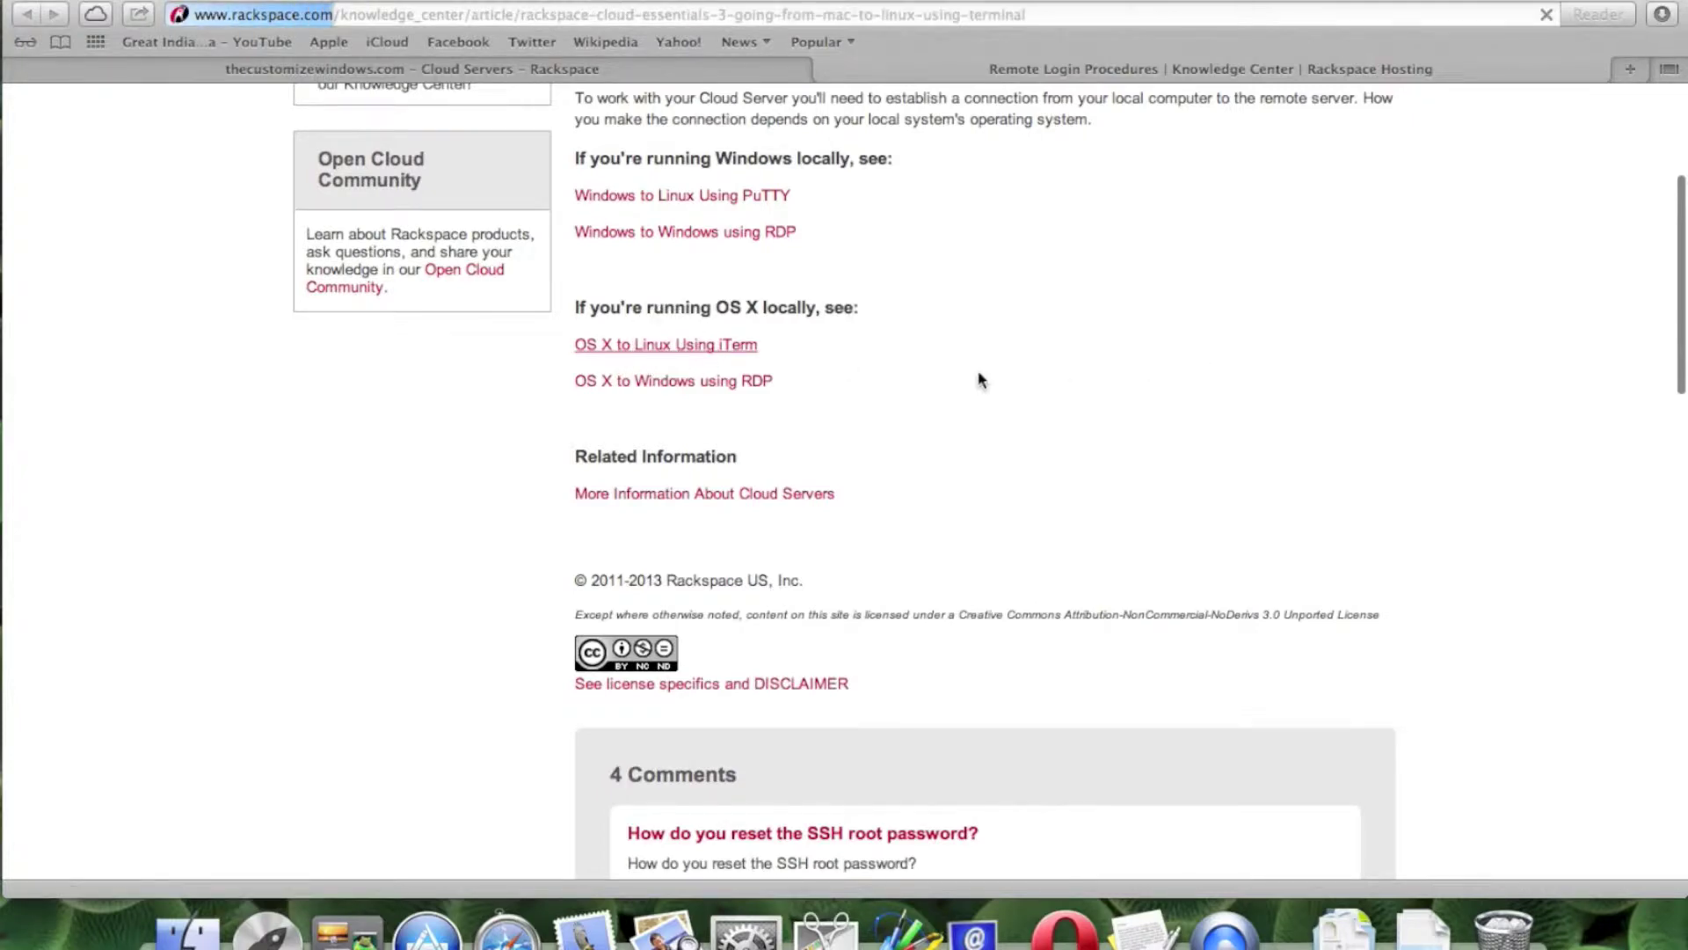
scroll(1144, 431, down, 4)
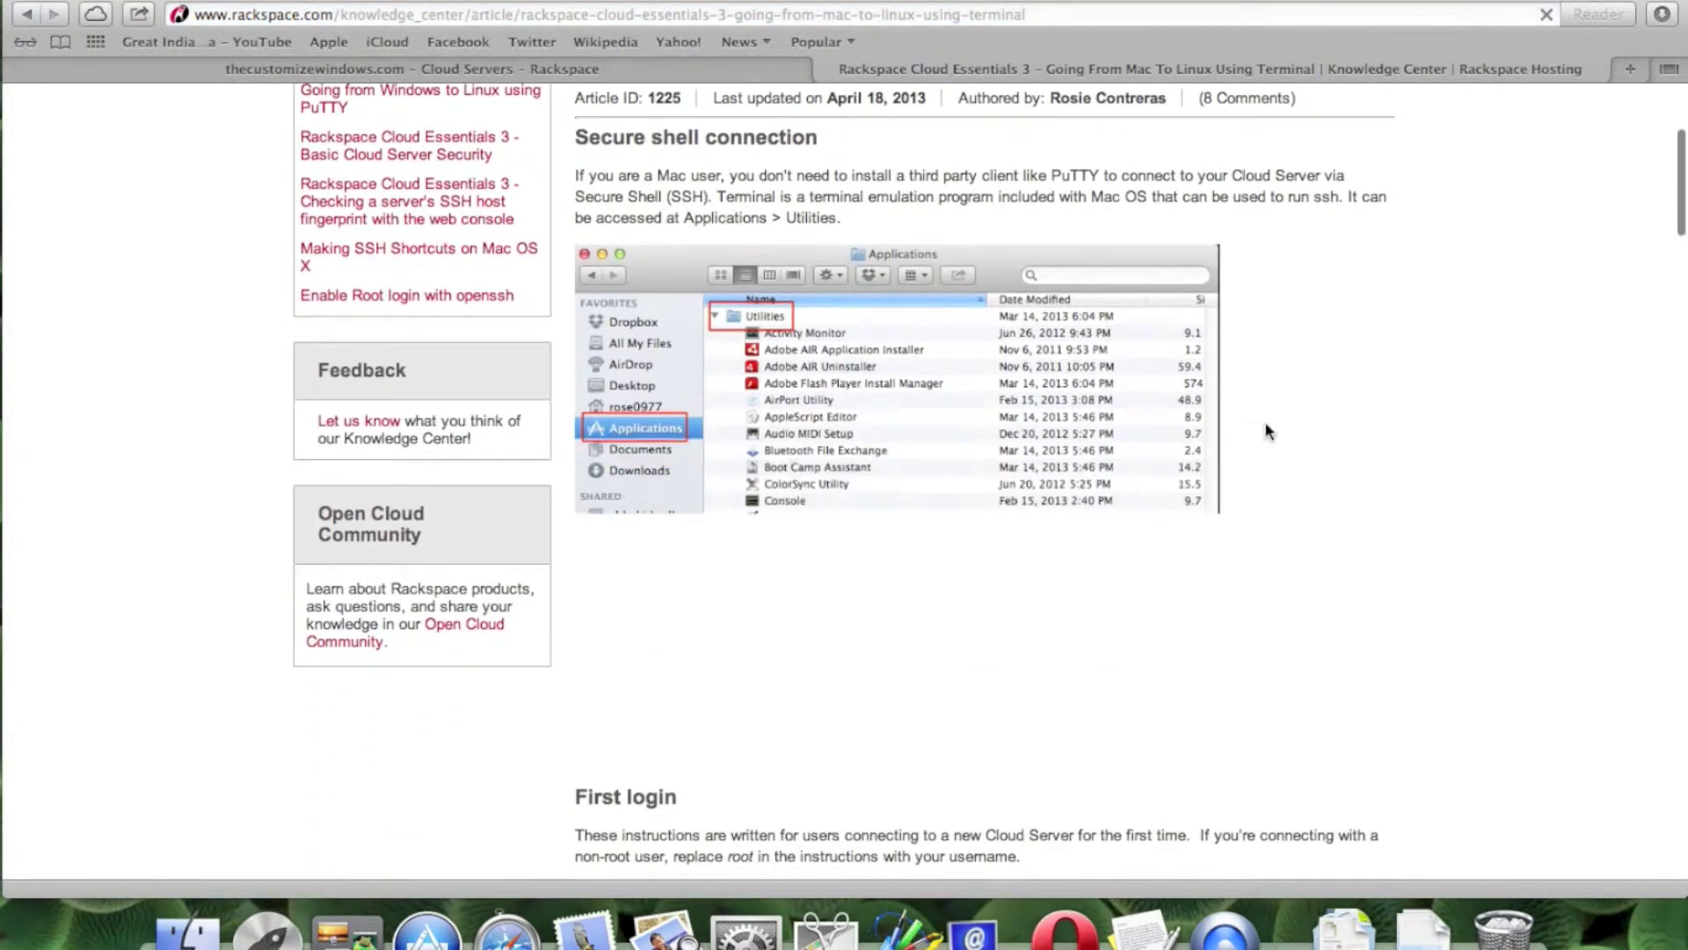
scroll(1266, 431, down, 3)
scroll(1280, 420, down, 3)
scroll(1281, 420, down, 8)
scroll(1283, 424, up, 4)
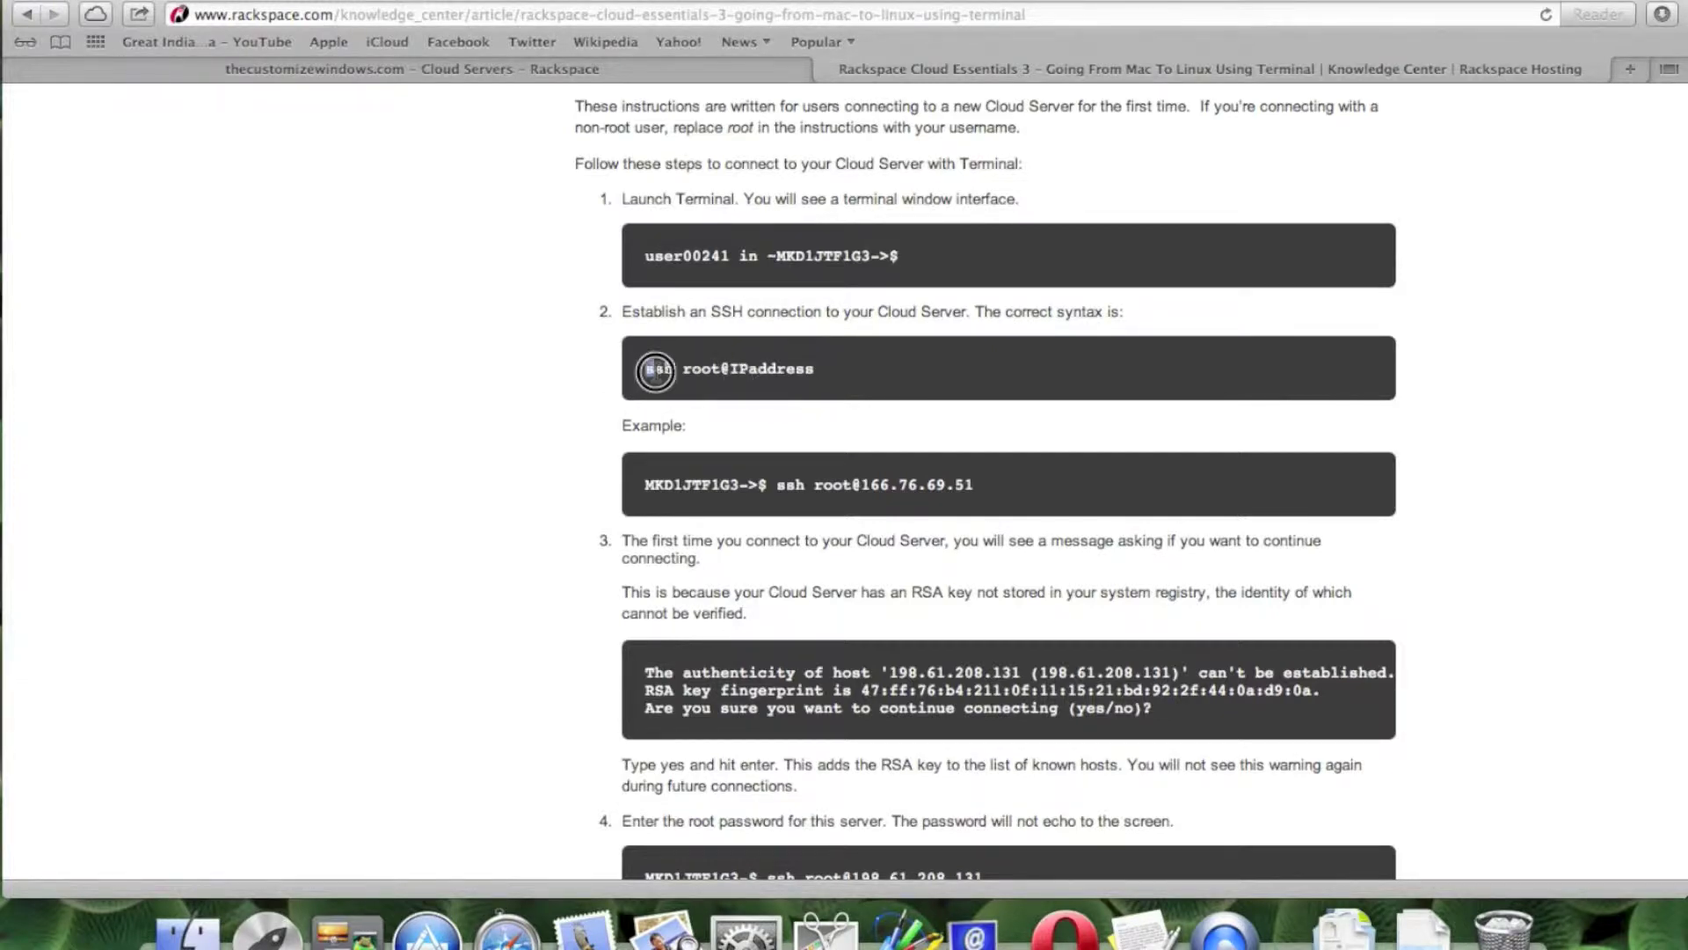
drag(647, 374, 830, 371)
right_click(783, 384)
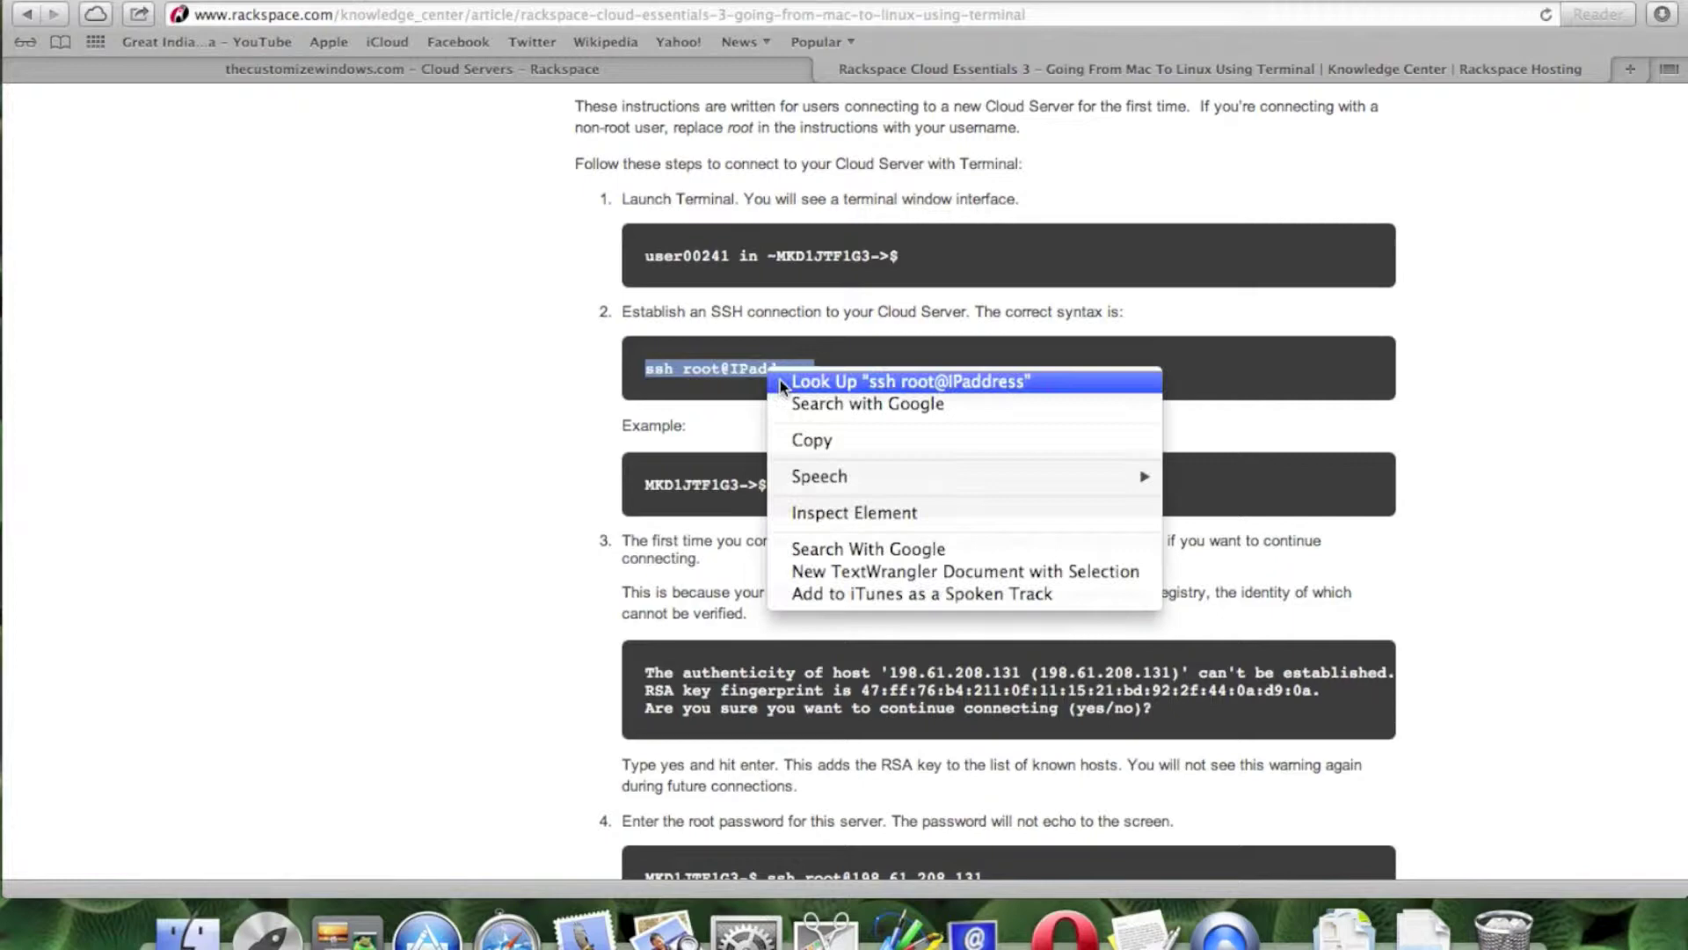
click(837, 440)
scroll(1297, 370, up, 10)
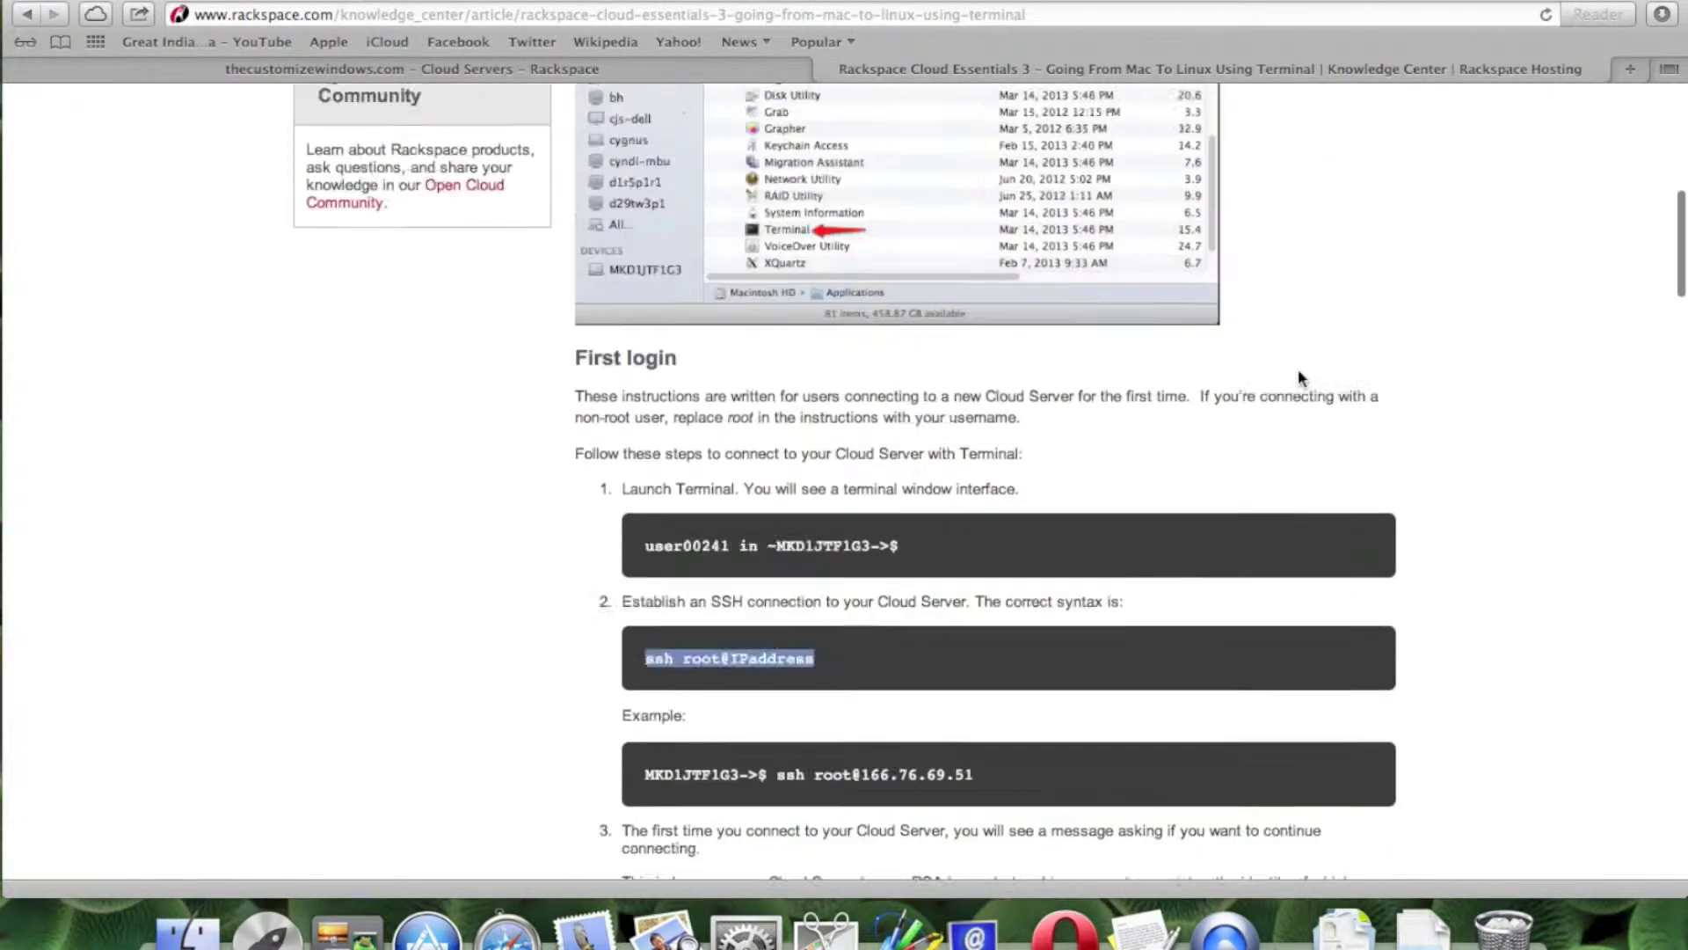
click(795, 19)
text(ope)
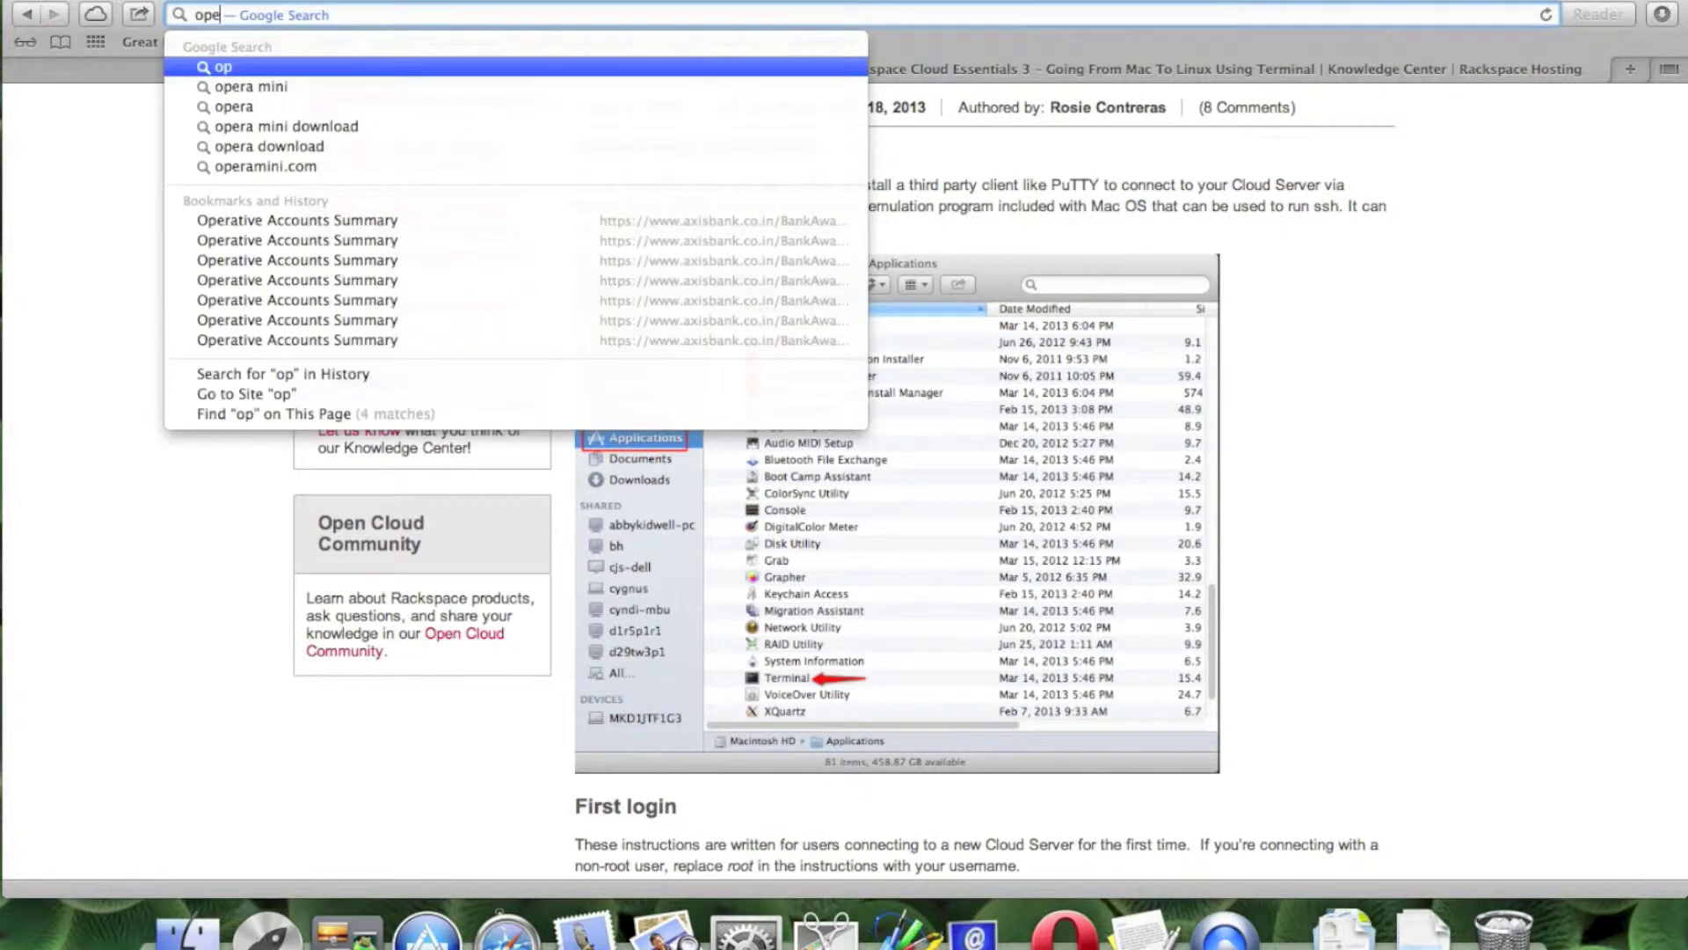
text(npane)
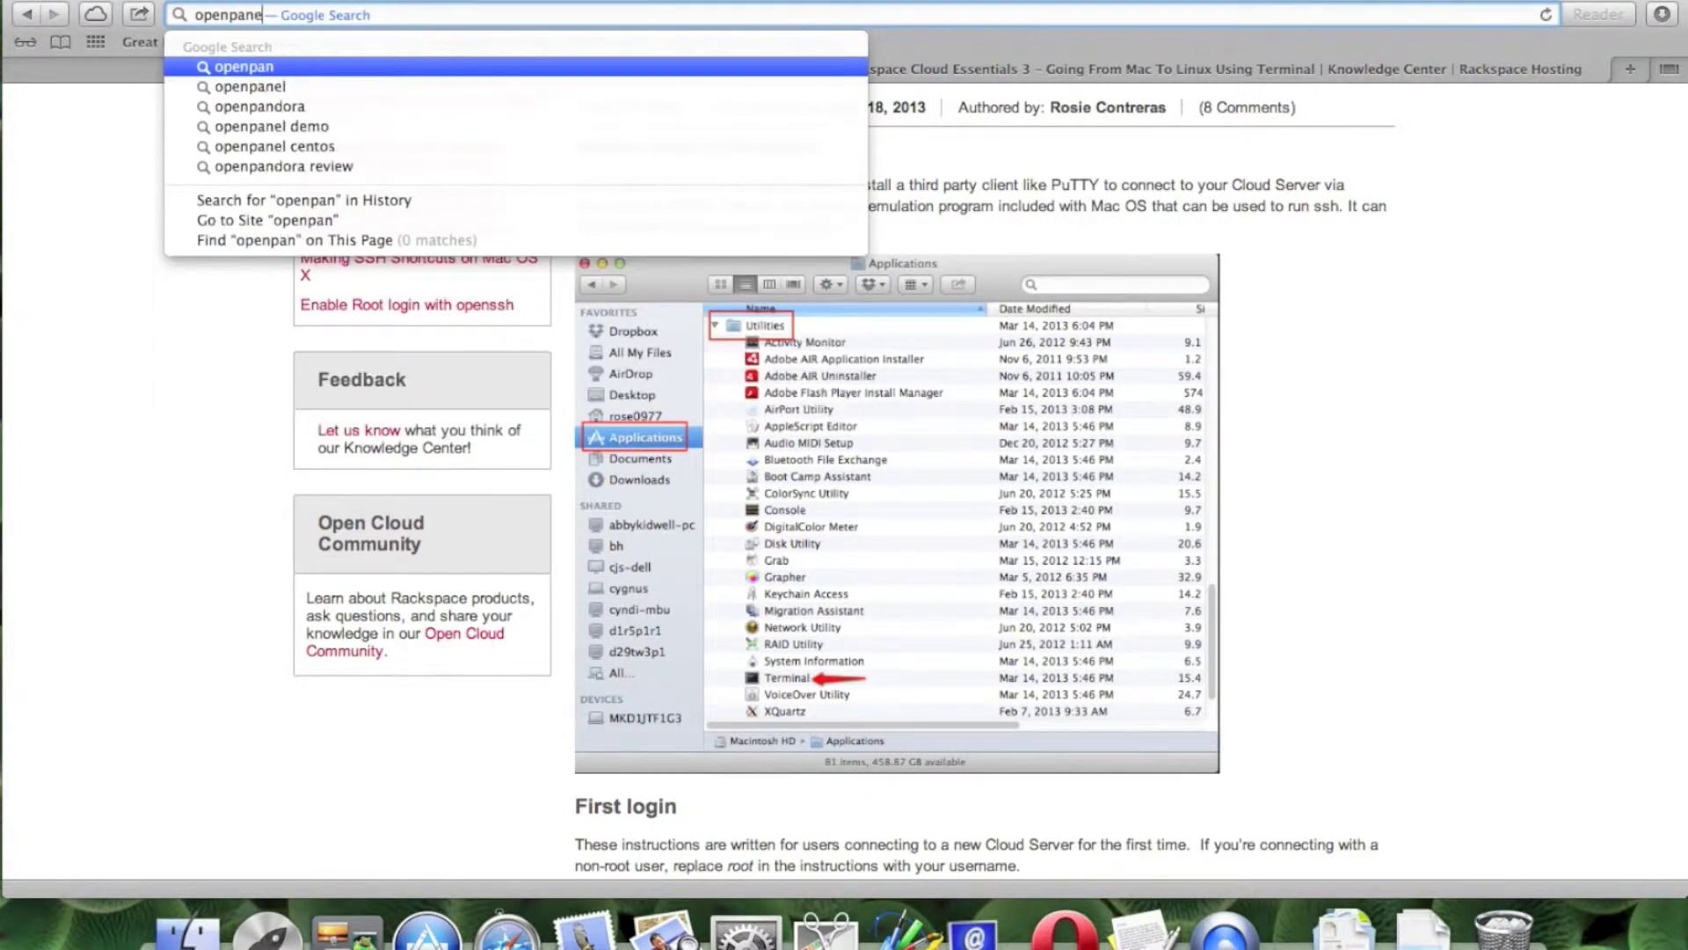
text(l.c)
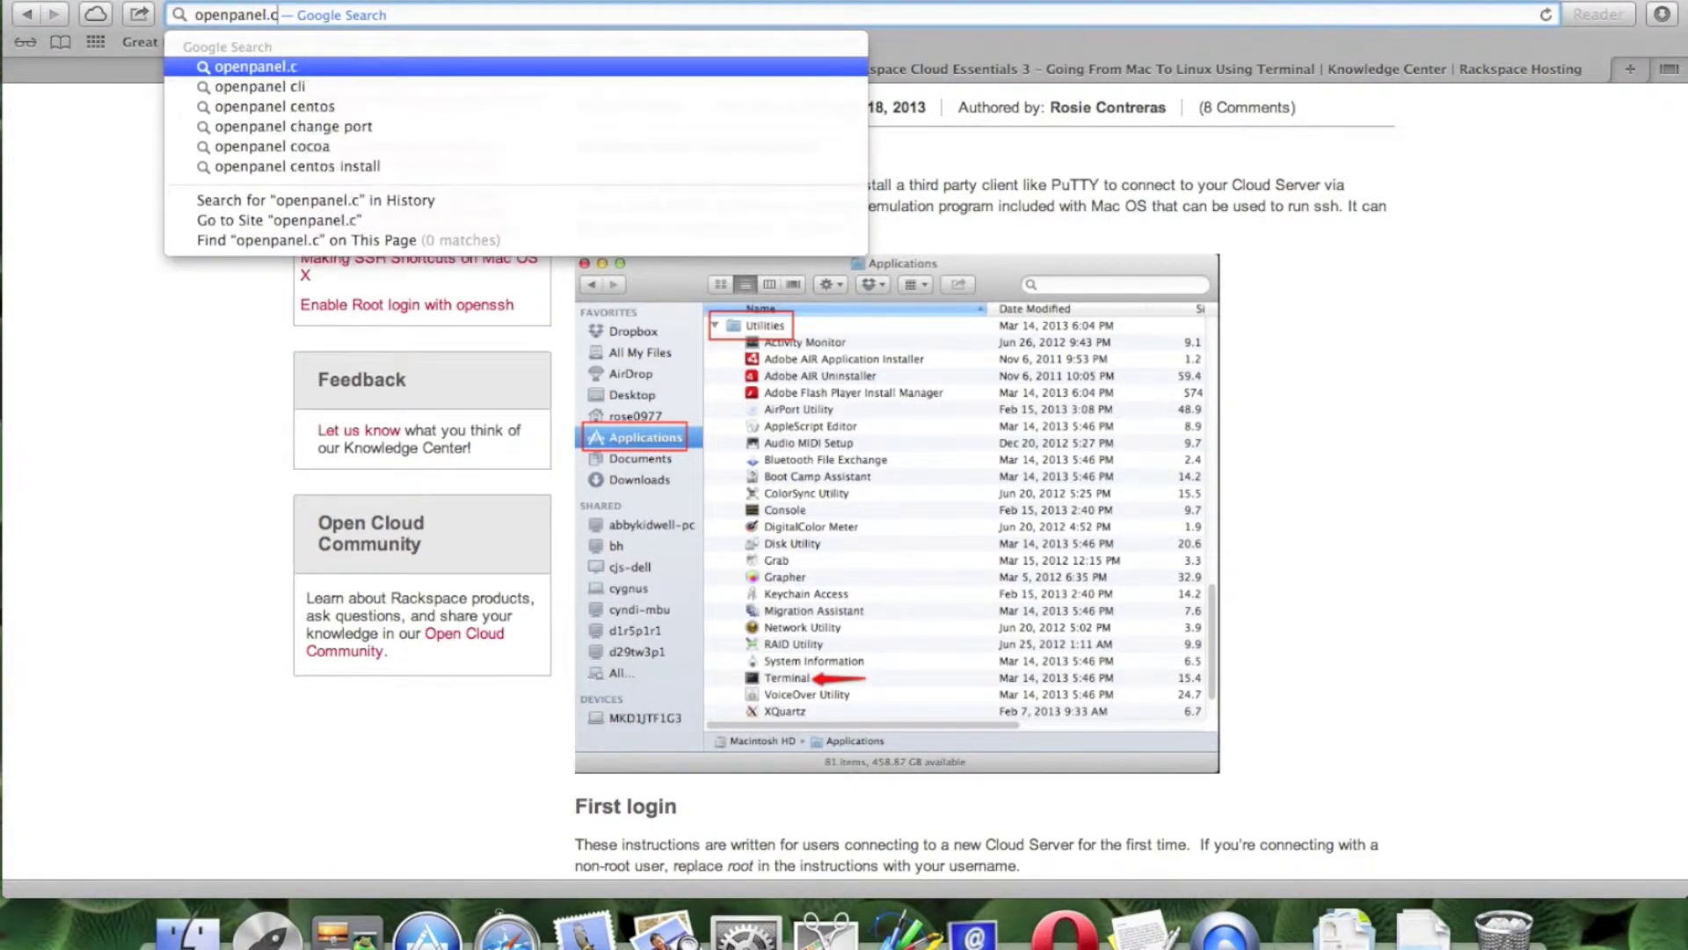
text(om)
Load openpanel.com and read its introduction to the free open-source control panel
key(Return)
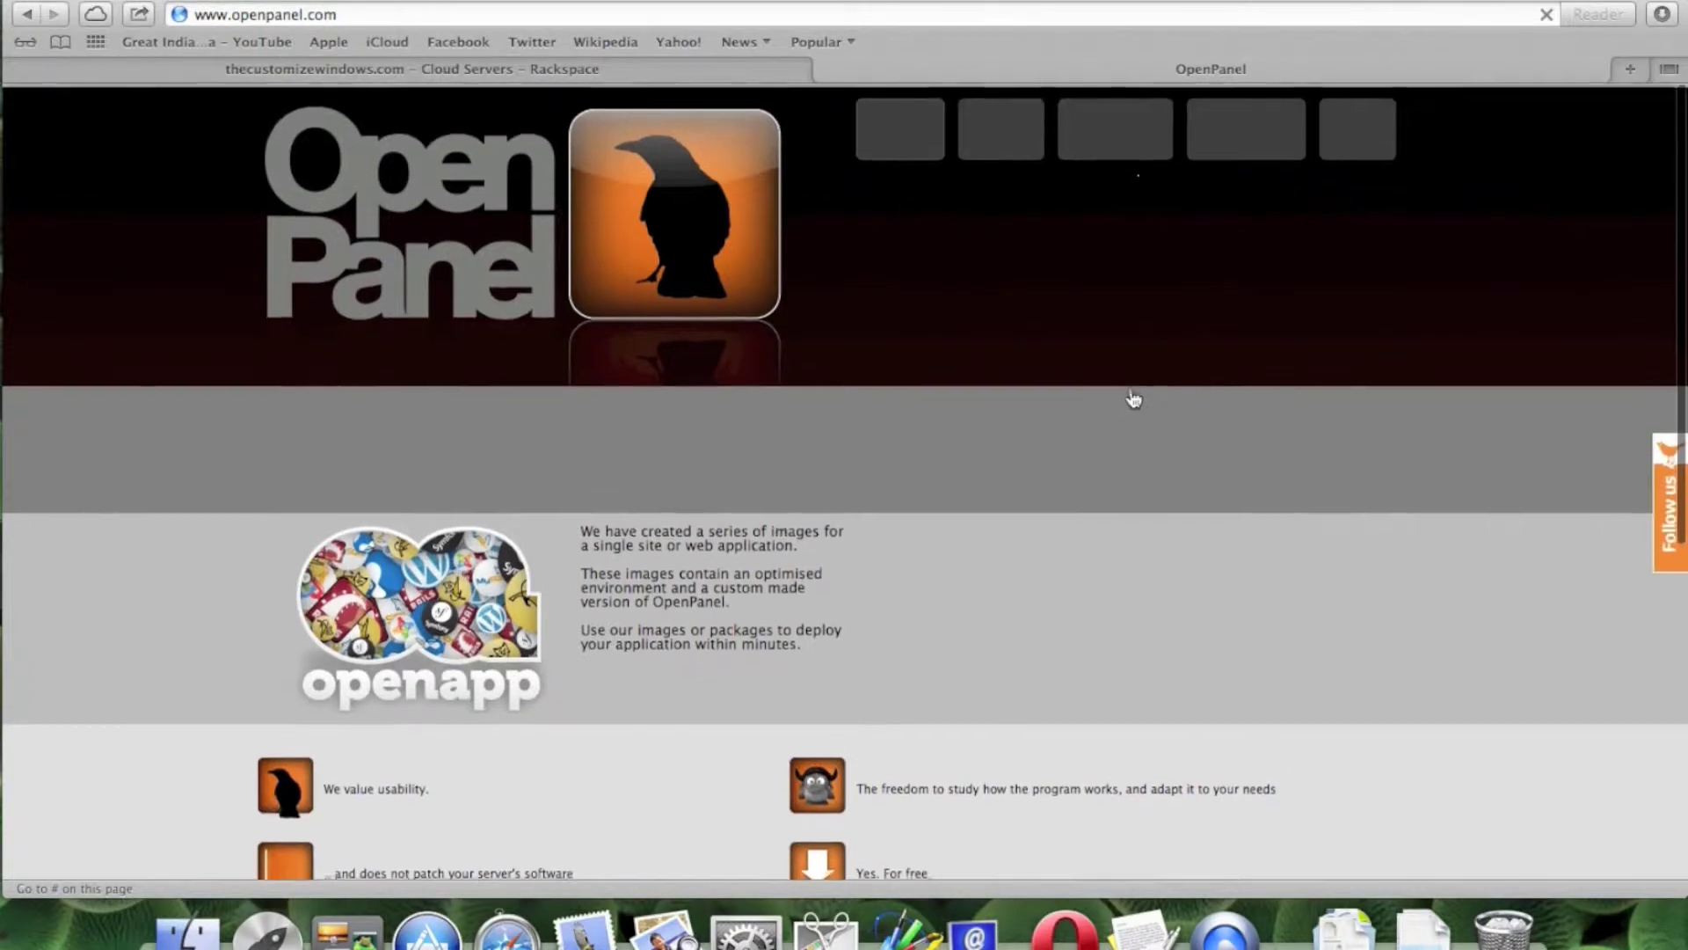
scroll(1134, 399, down, 5)
scroll(1133, 399, up, 5)
scroll(1134, 398, up, 3)
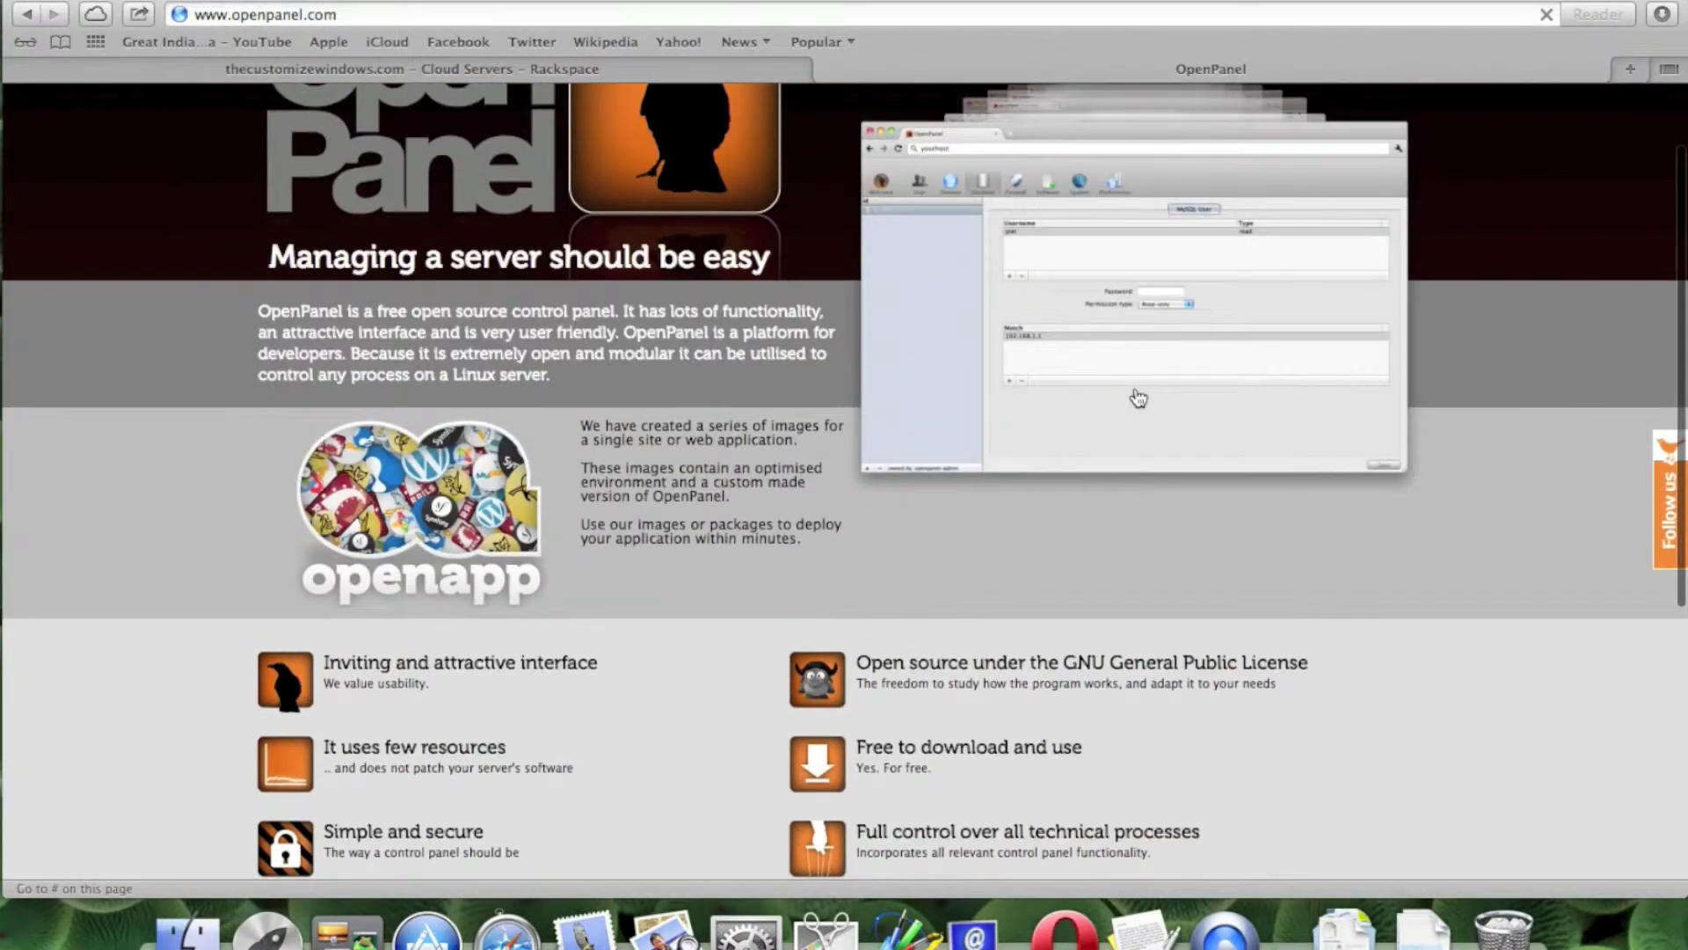
scroll(1138, 399, up, 2)
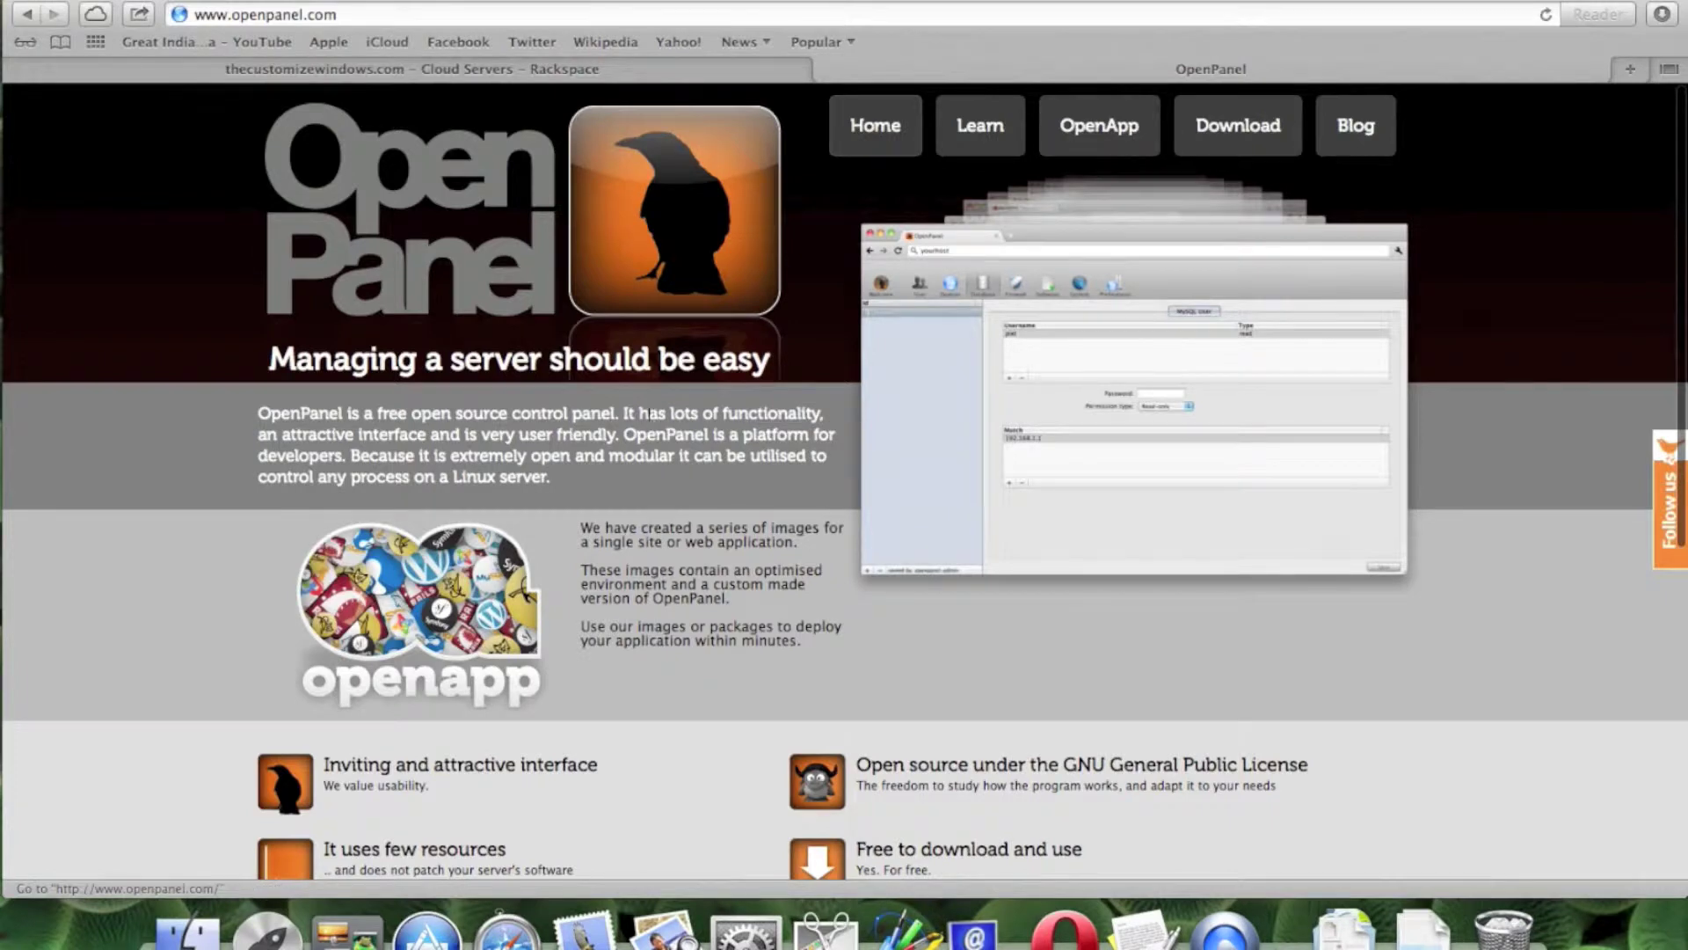
mouse_move(261, 413)
mouse_down()
mouse_move(771, 434)
mouse_move(783, 477)
mouse_up()
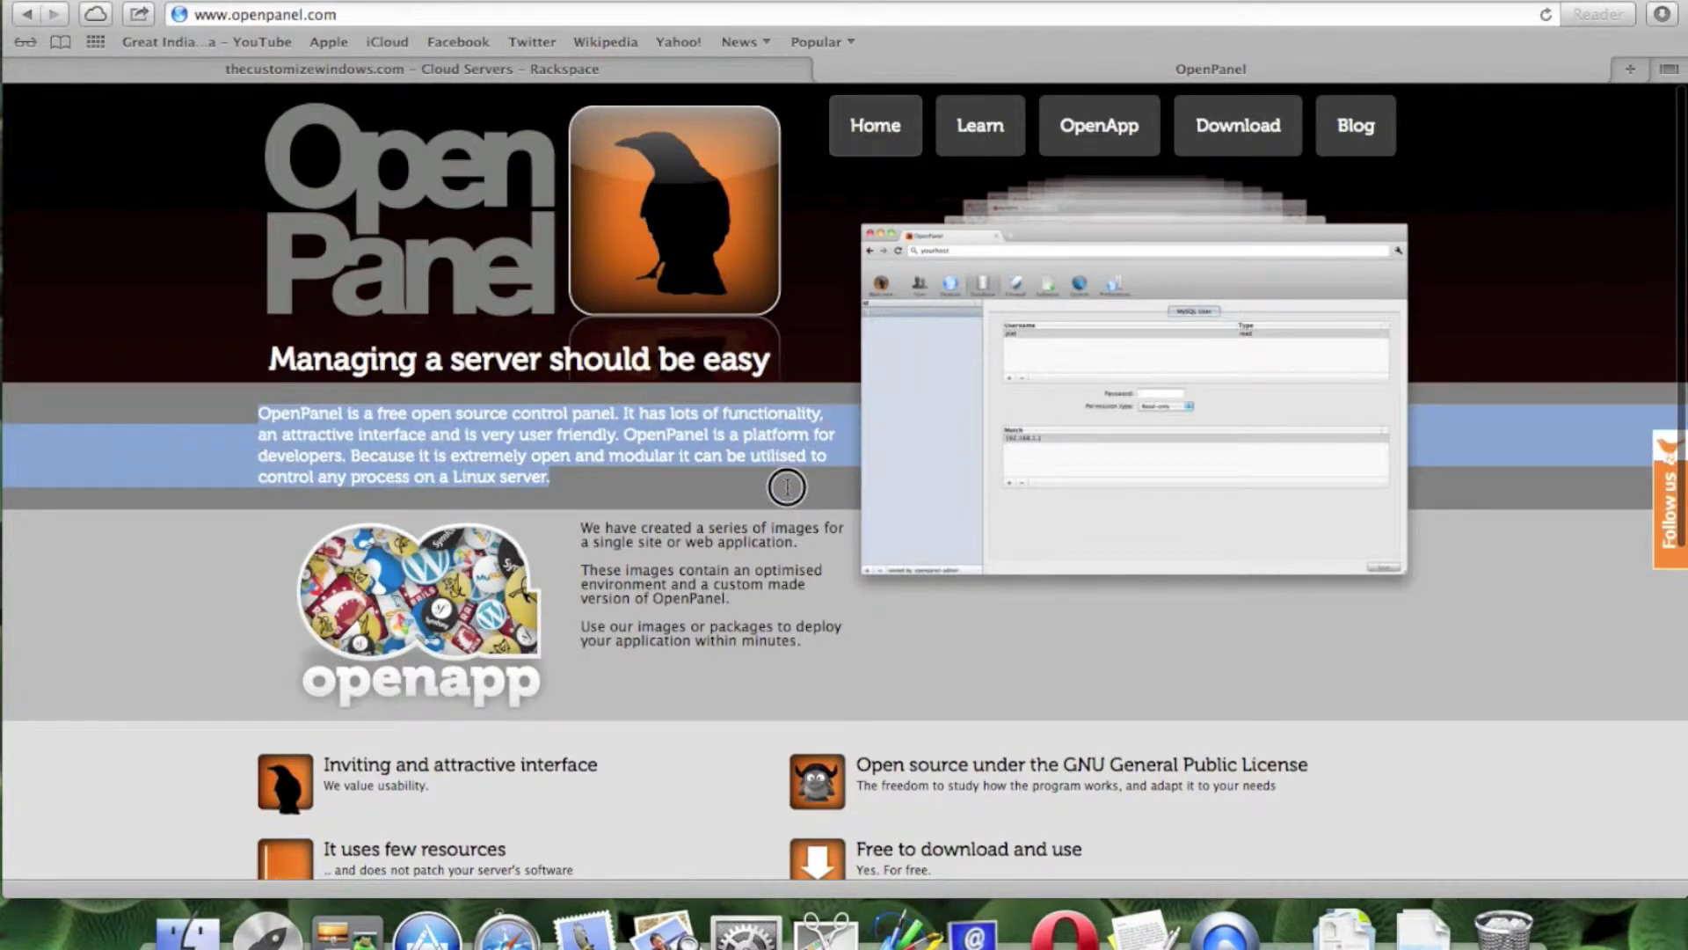
click(696, 506)
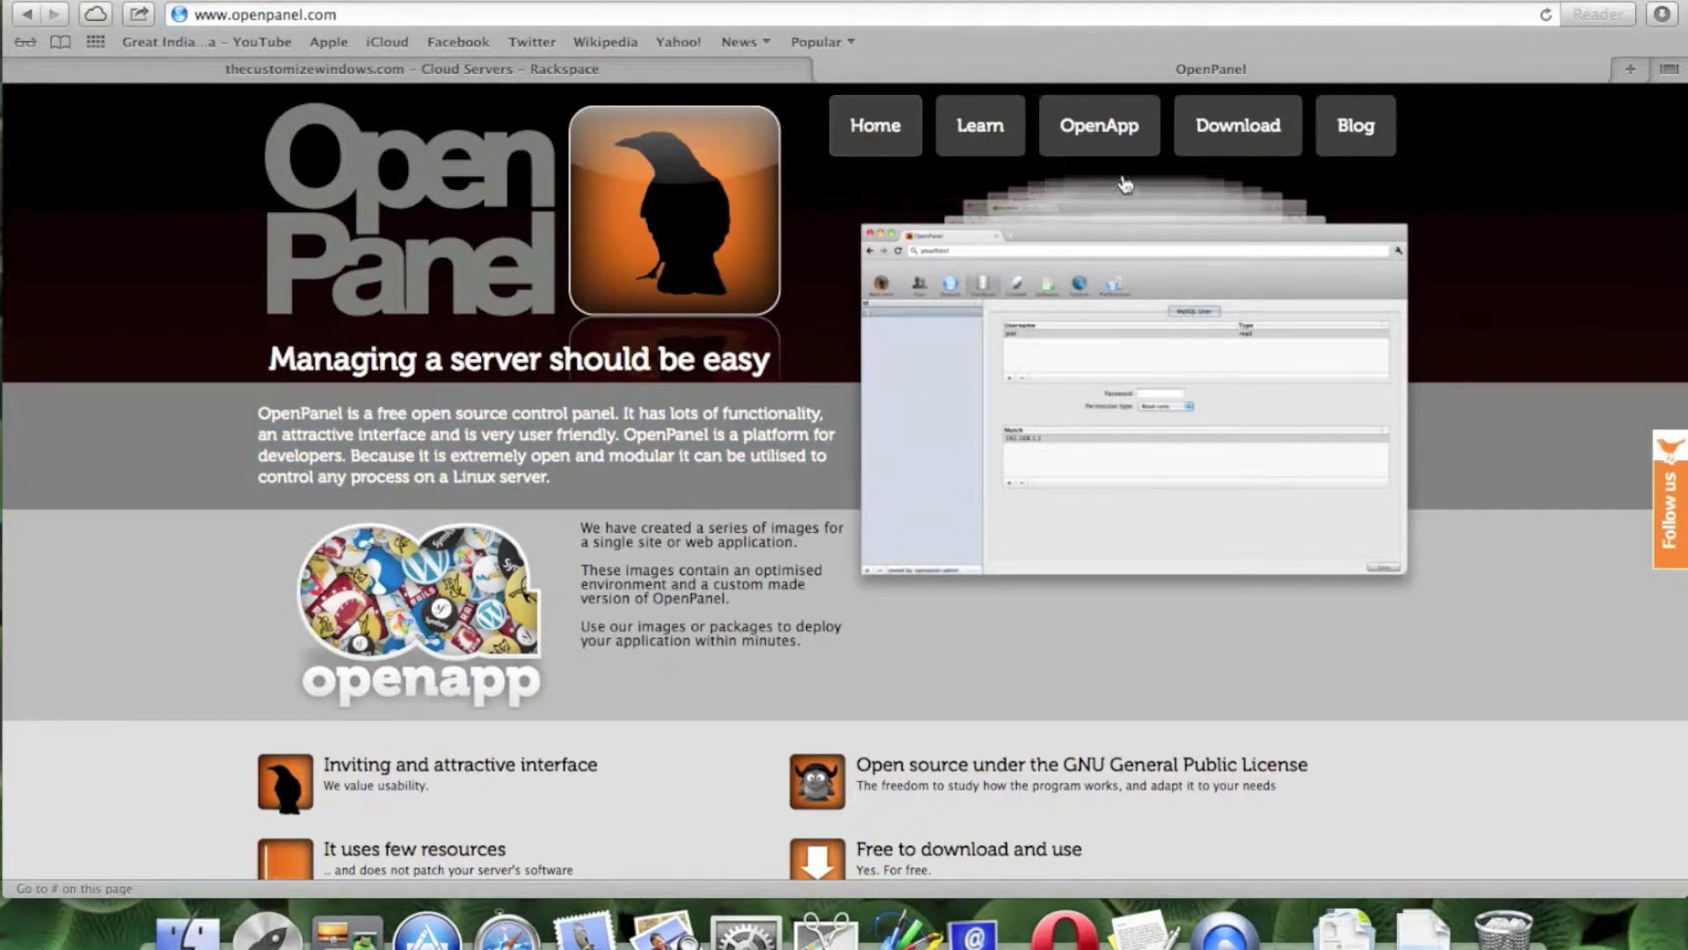
View the enlarged login screenshot on the OpenApp WordPress page, then close the tab
click(1102, 140)
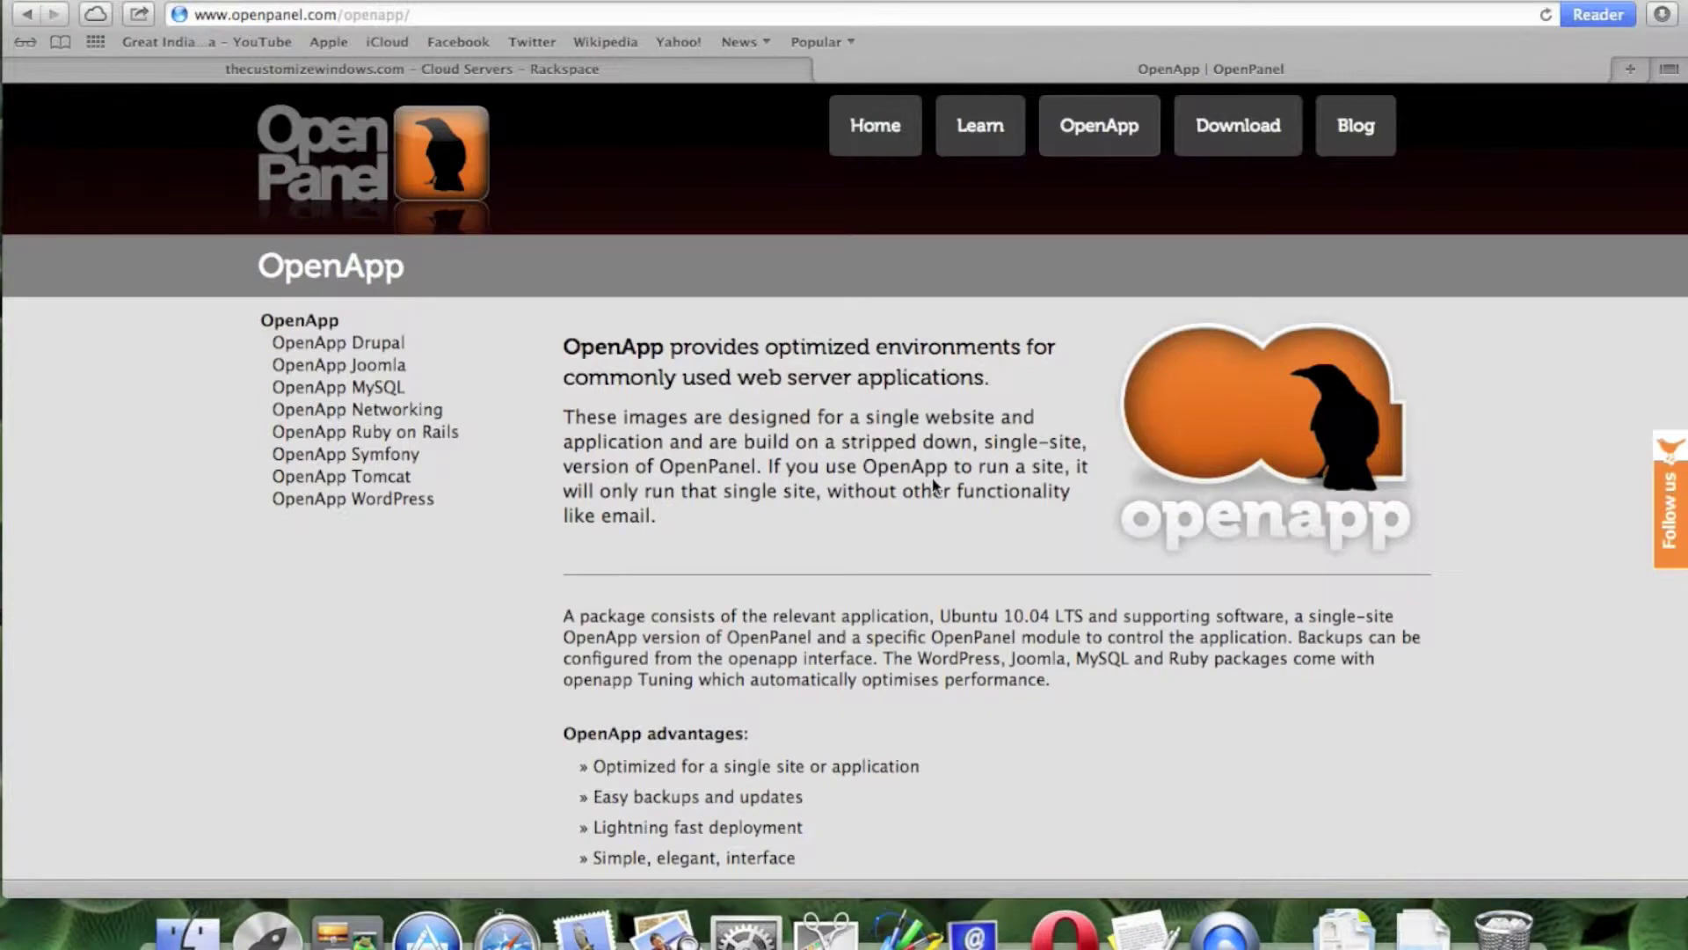
scroll(932, 487, down, 1)
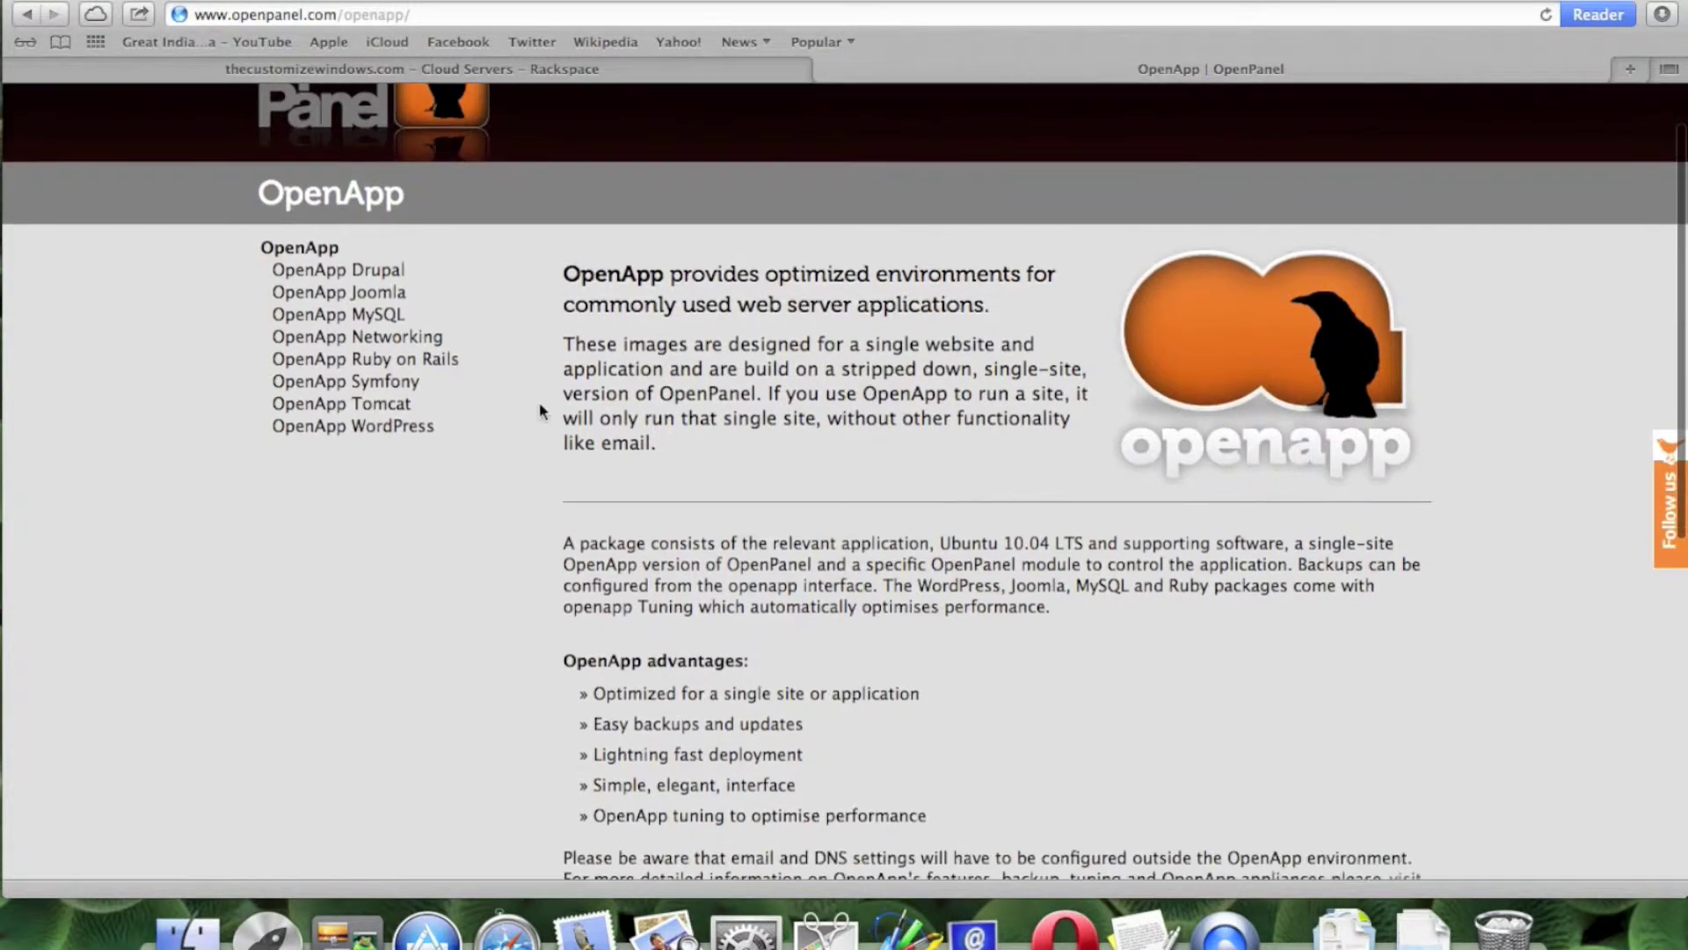
click(357, 426)
scroll(1101, 530, down, 4)
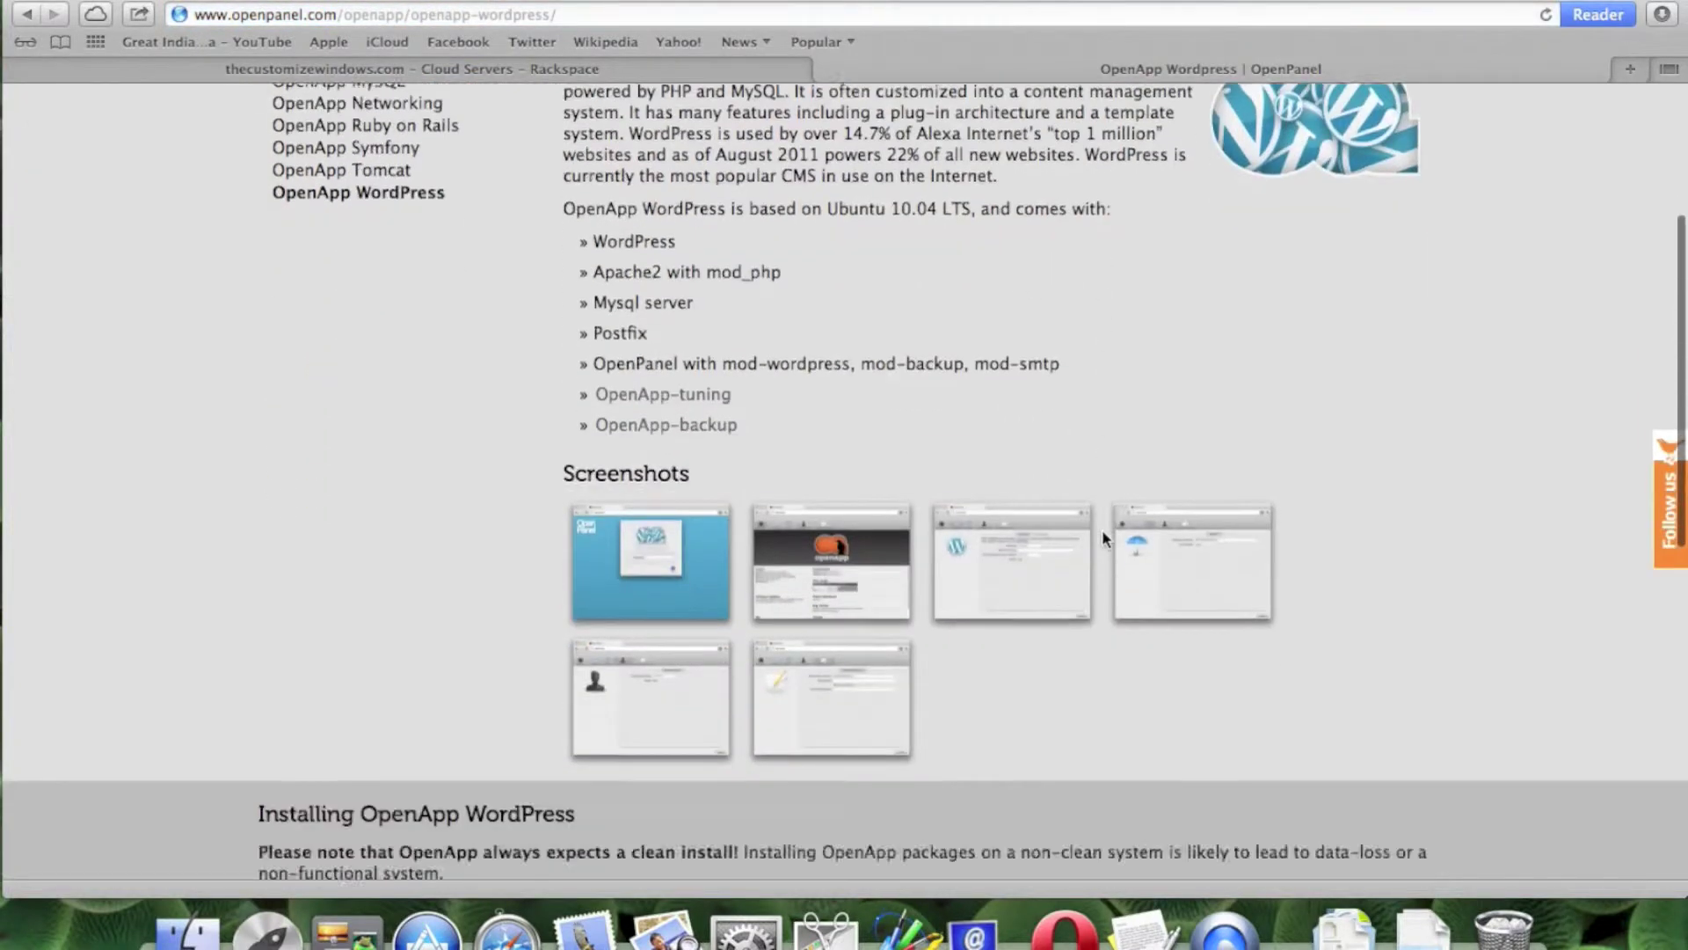
scroll(1102, 529, down, 3)
click(654, 349)
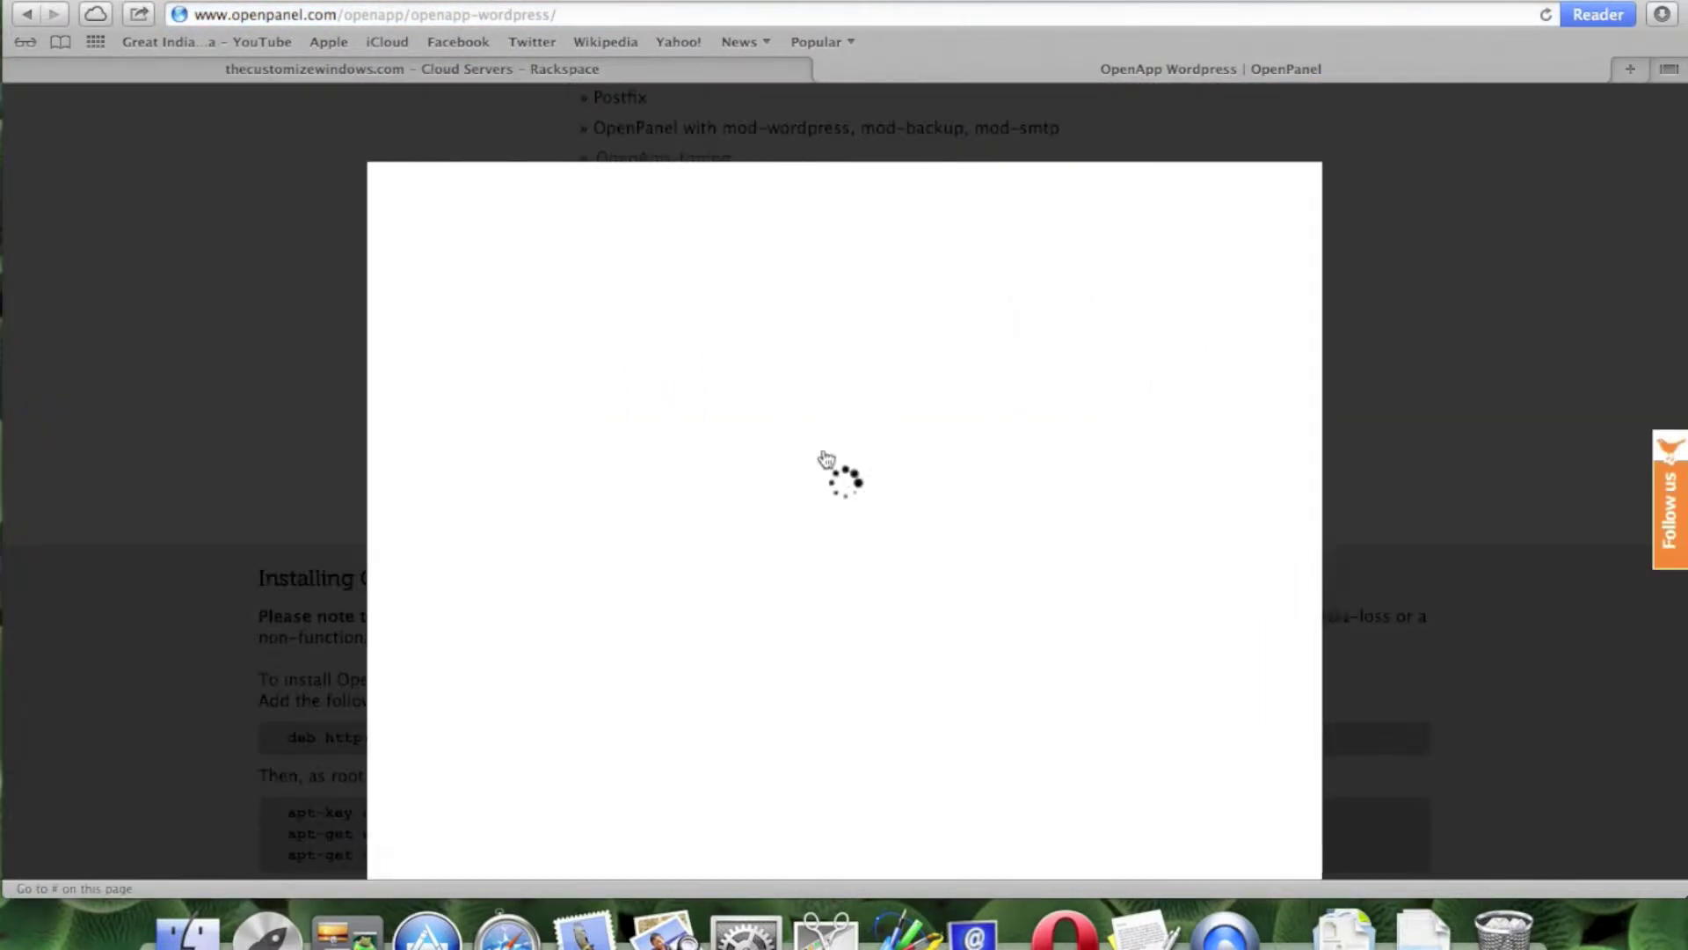
scroll(917, 383, down, 2)
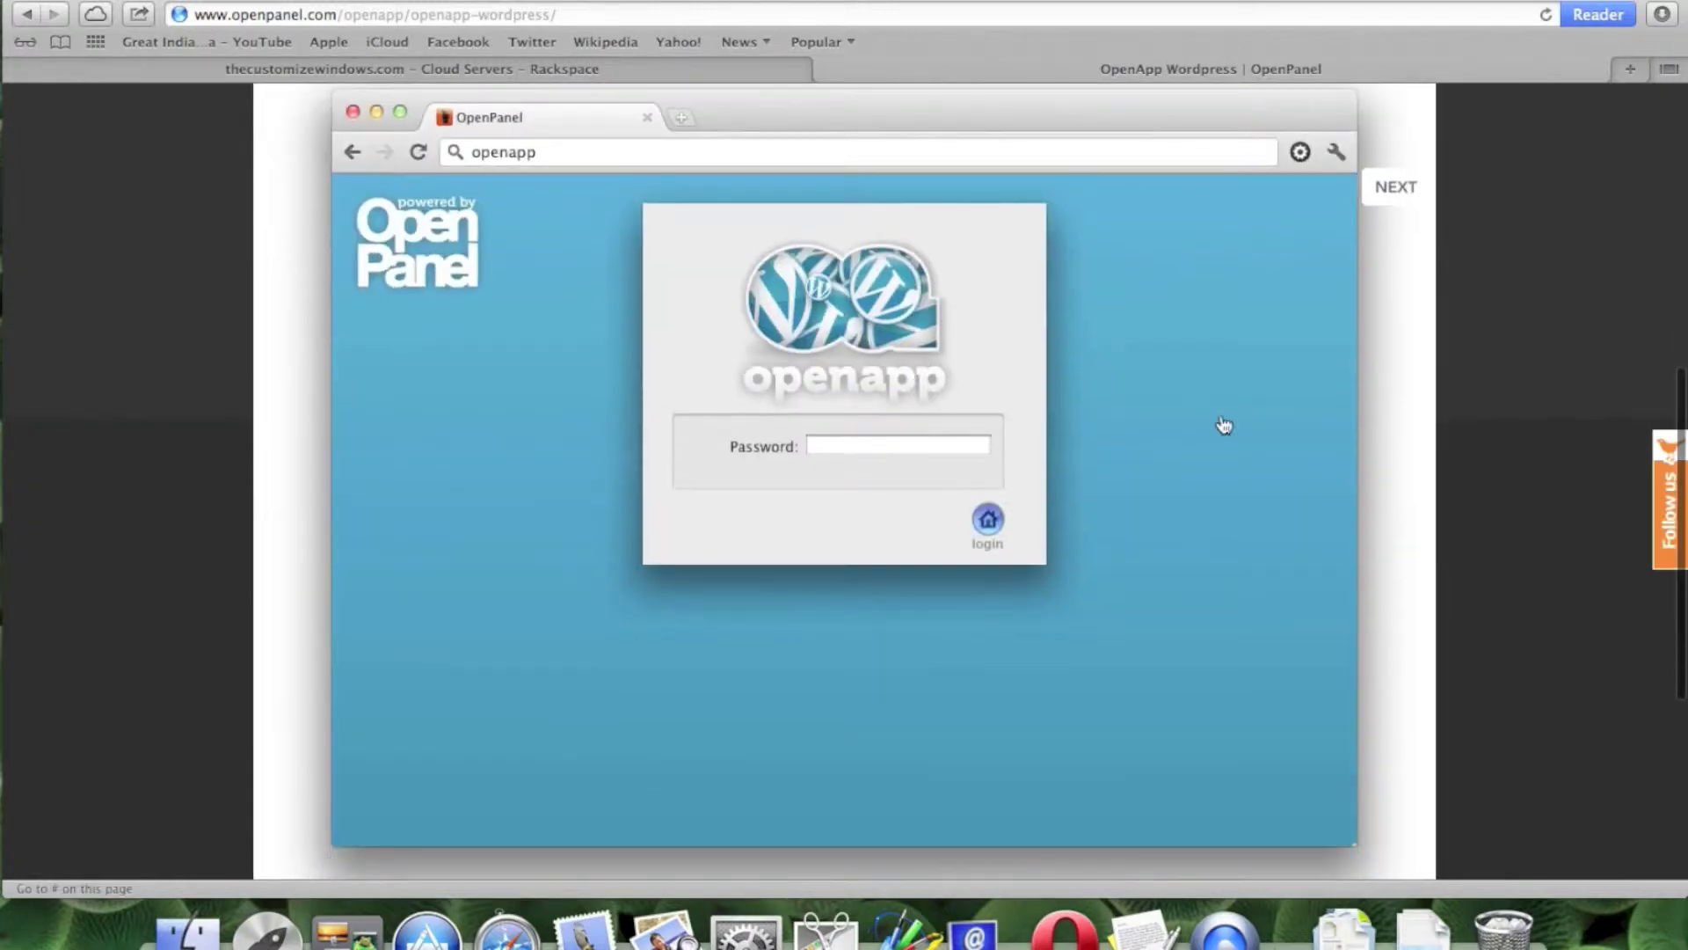
scroll(1299, 516, down, 1)
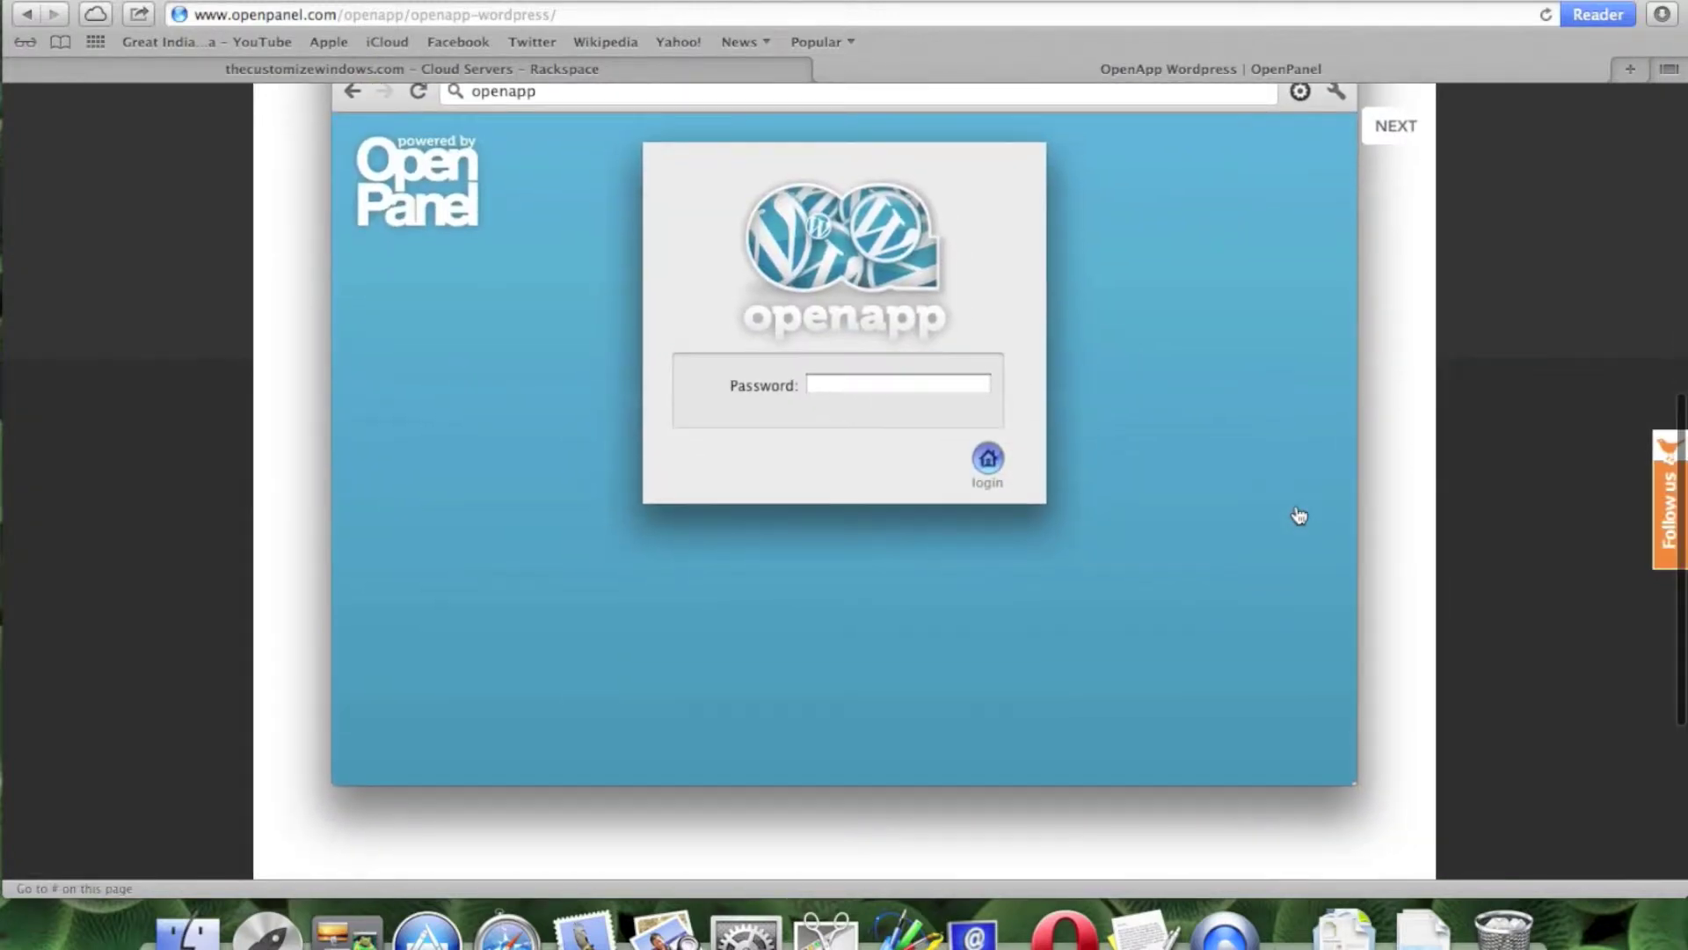
scroll(1299, 515, up, 2)
scroll(1297, 516, up, 5)
scroll(1282, 490, down, 2)
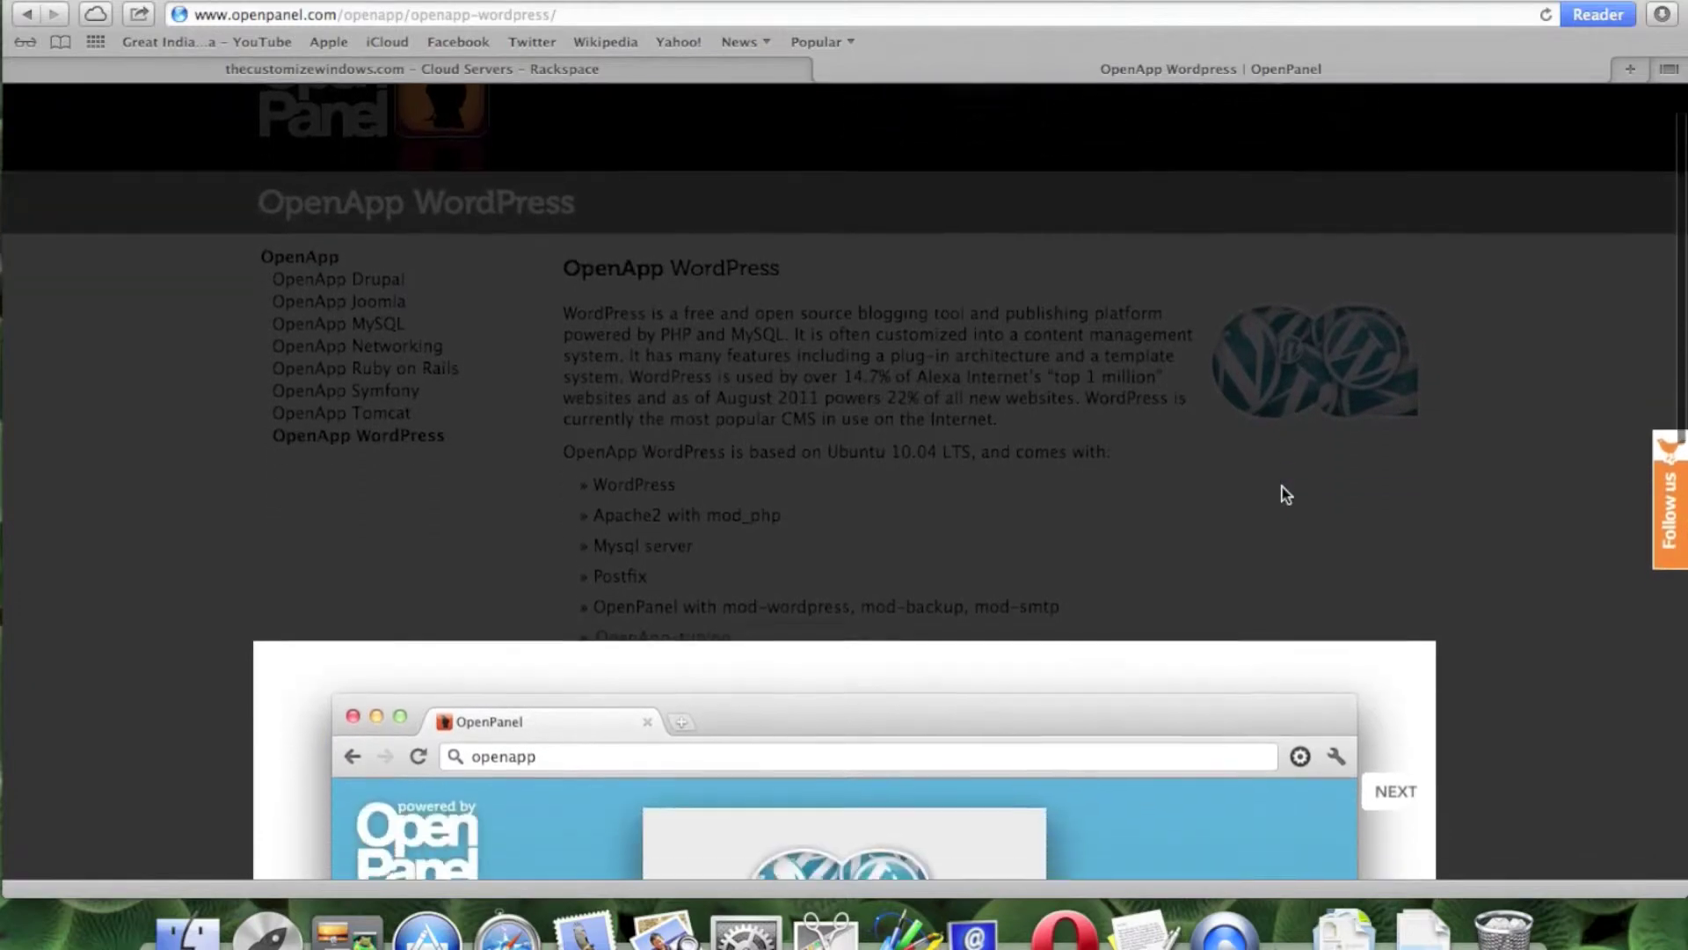
scroll(1275, 479, down, 2)
click(1123, 353)
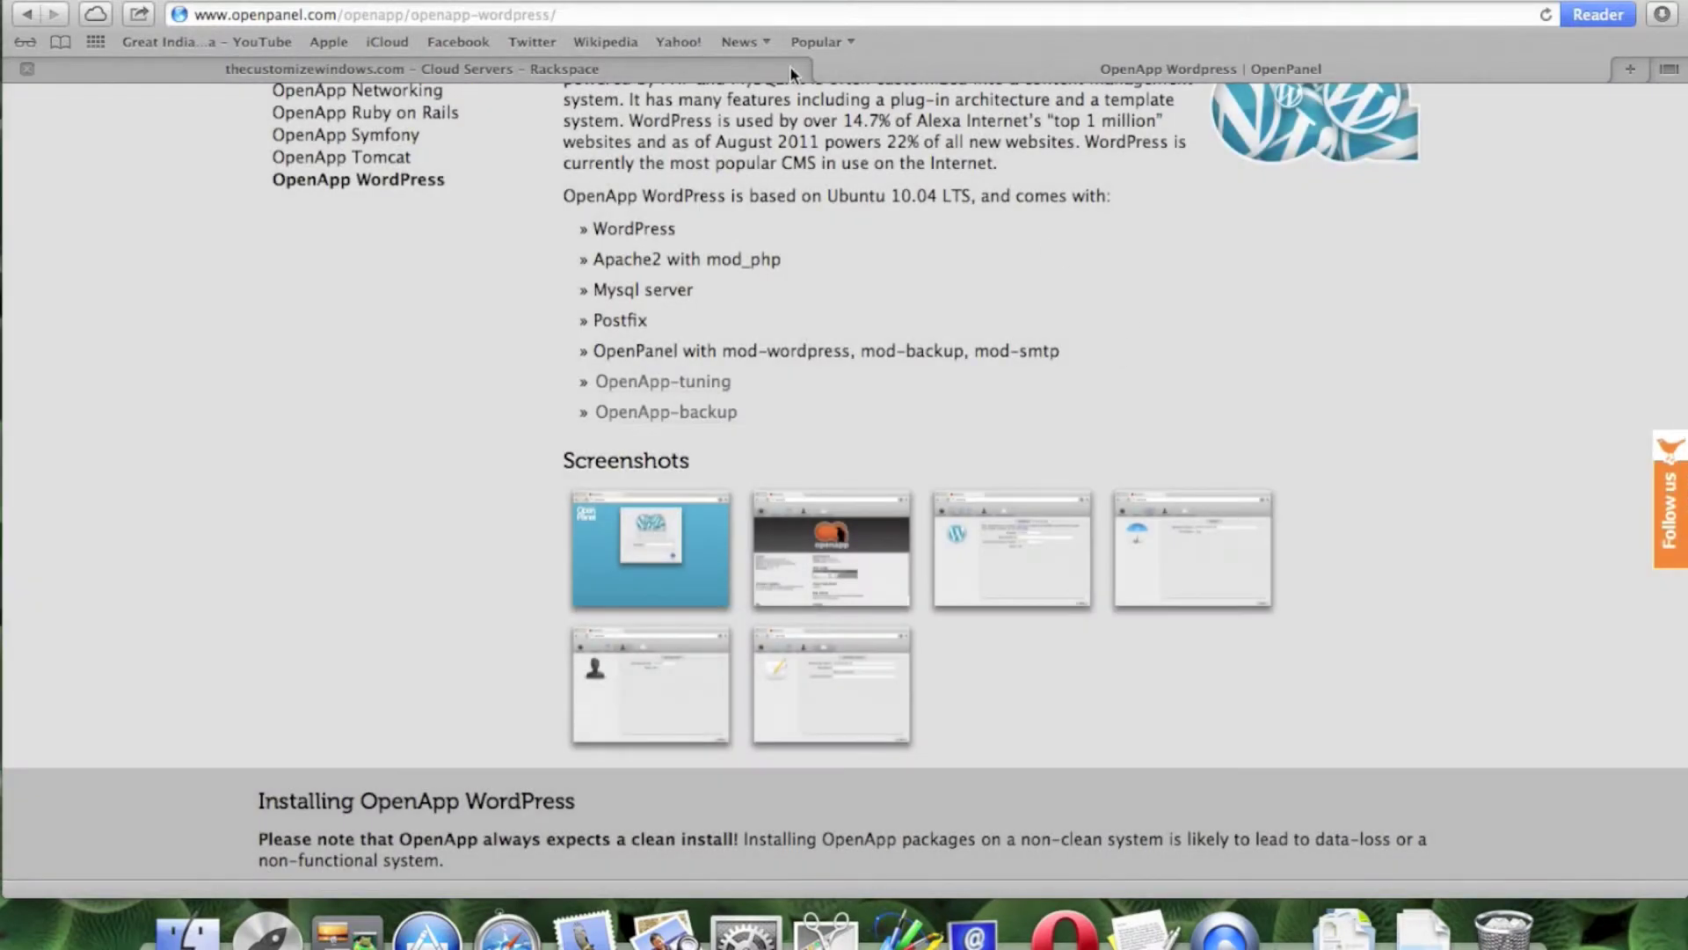
click(828, 74)
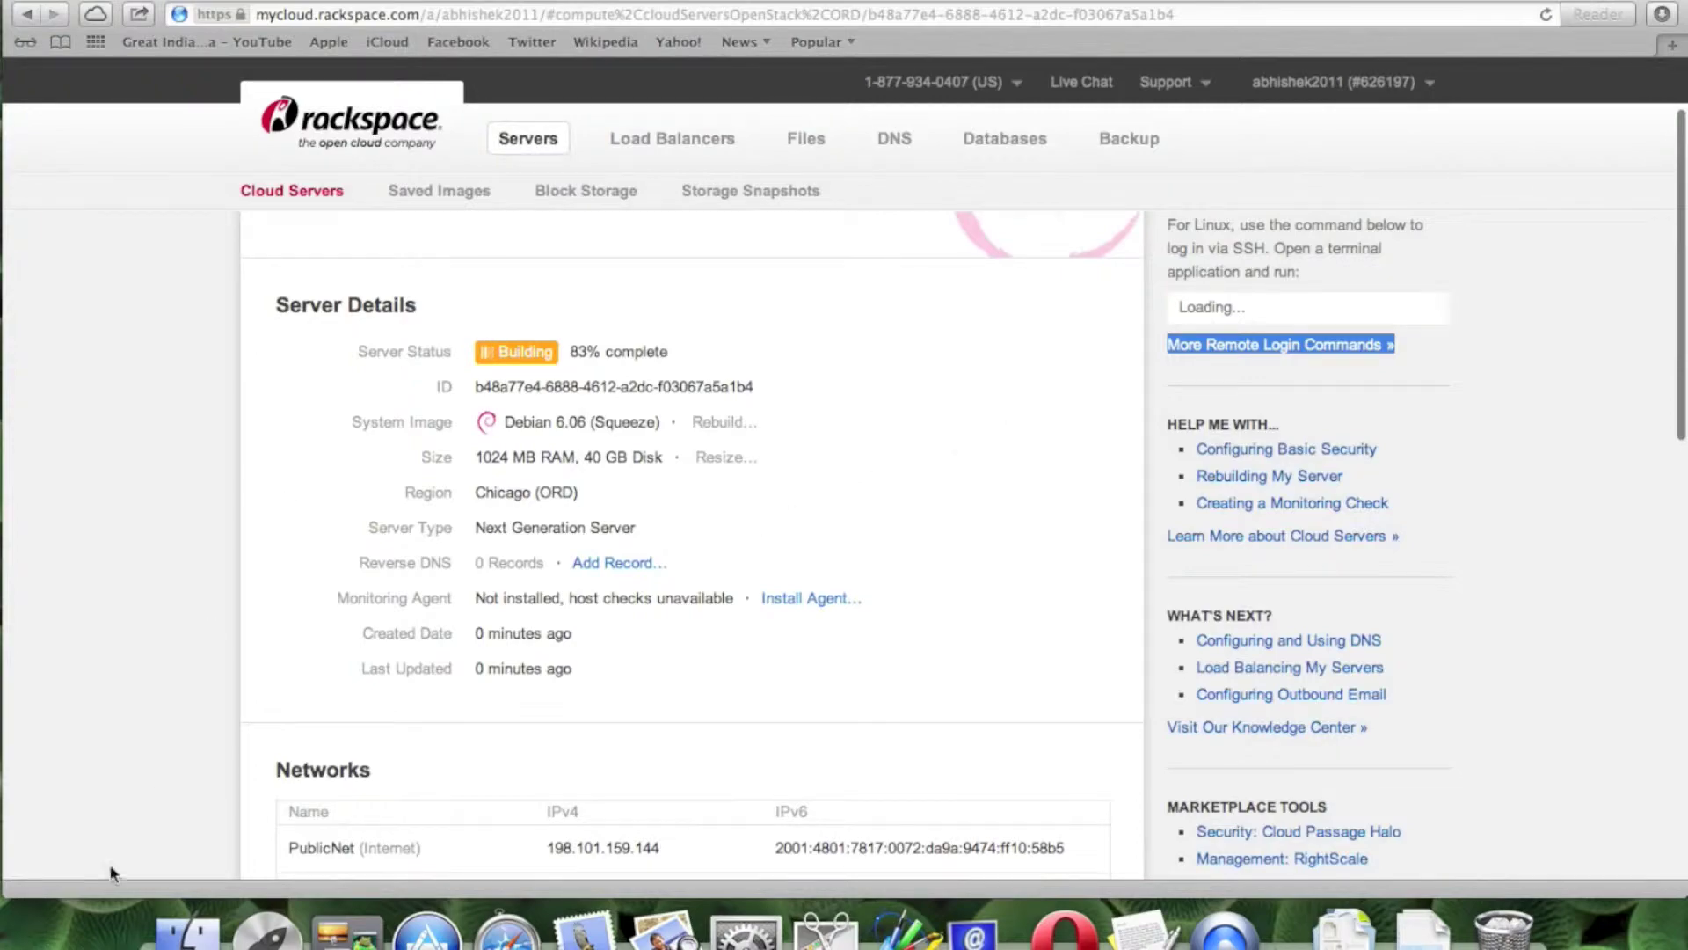
Launch iTerm and paste 'ssh root@IPaddress' on a new line in the Untitled 3 note
click(266, 934)
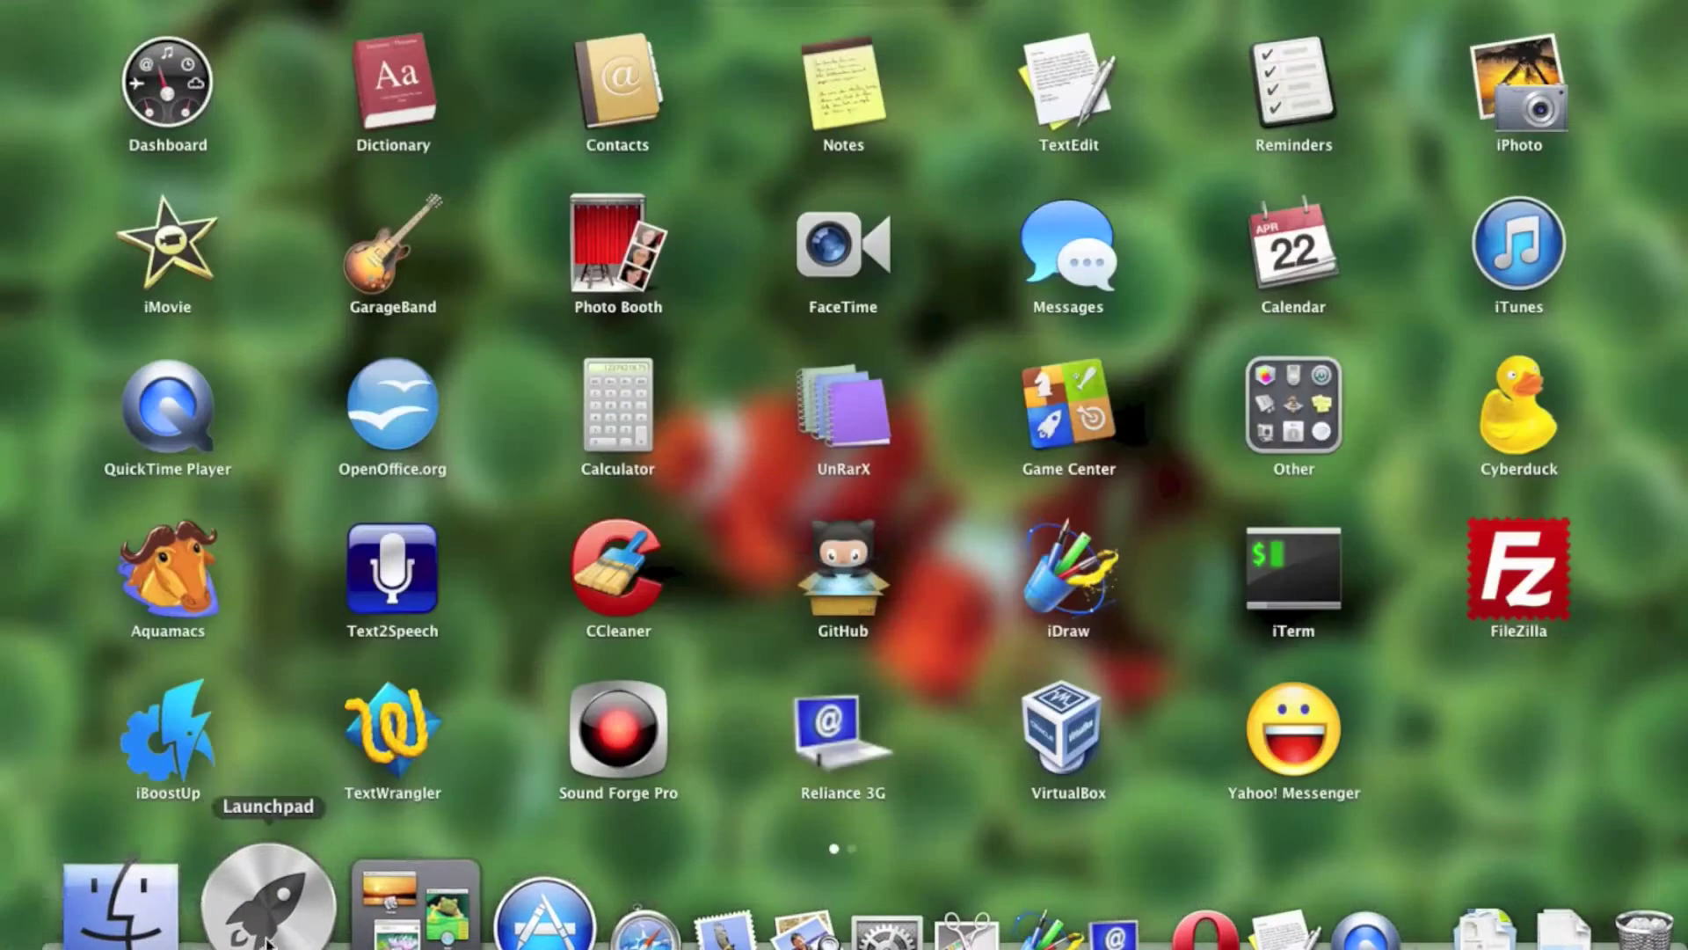
click(1286, 567)
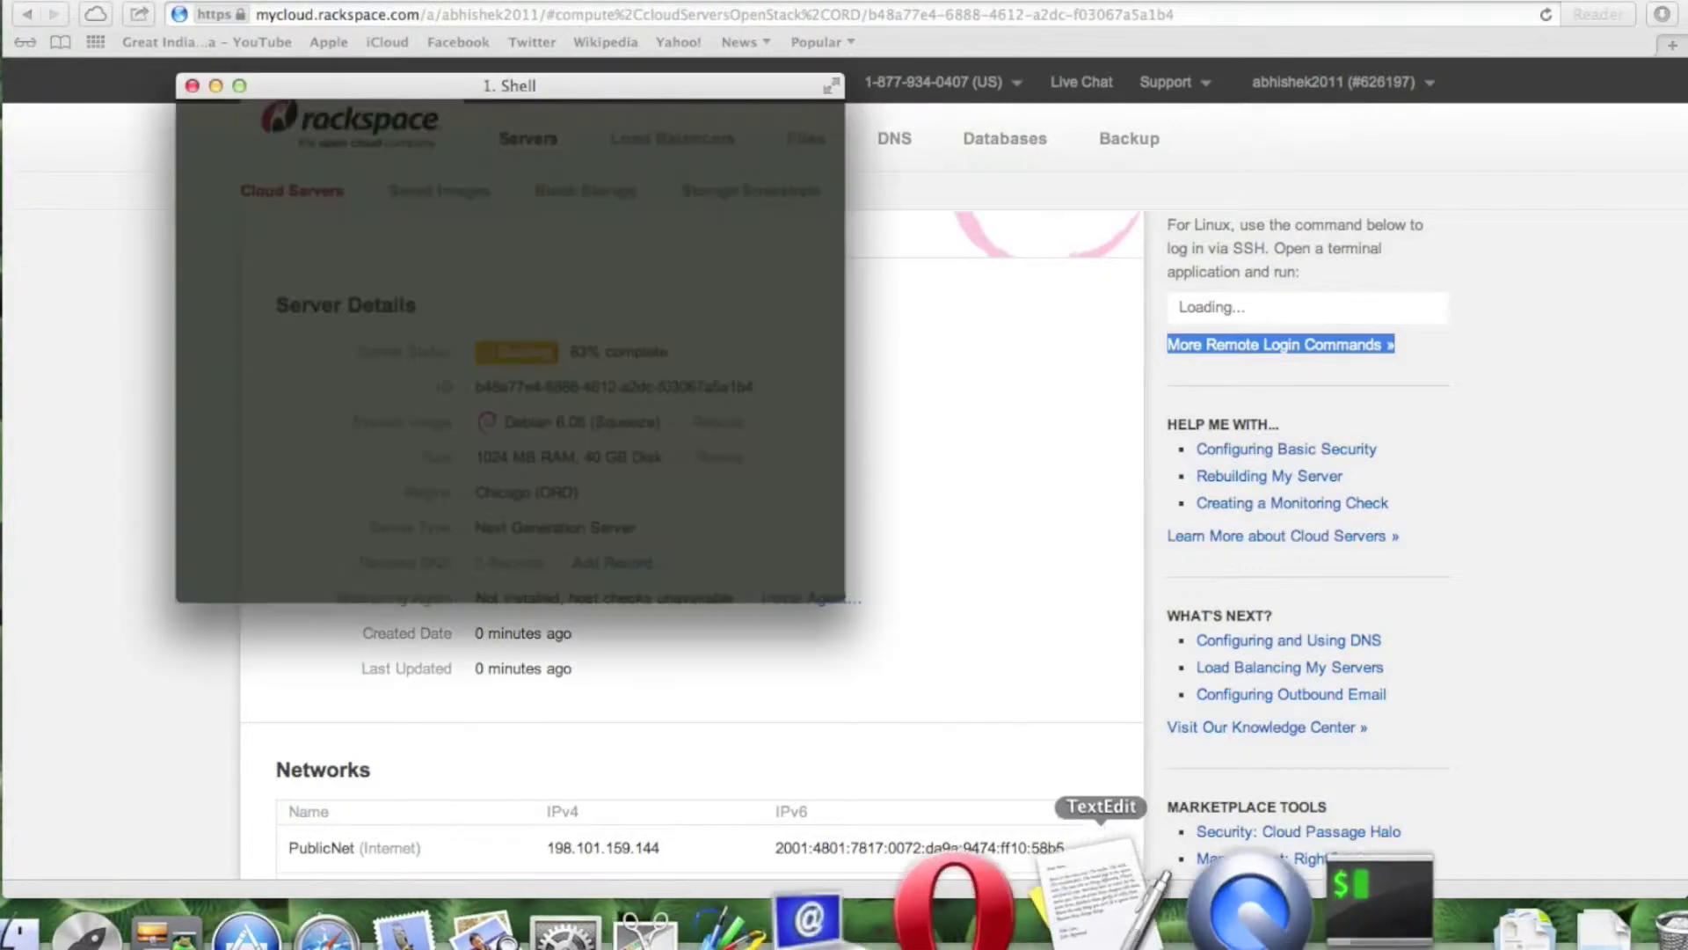
right_click(1102, 890)
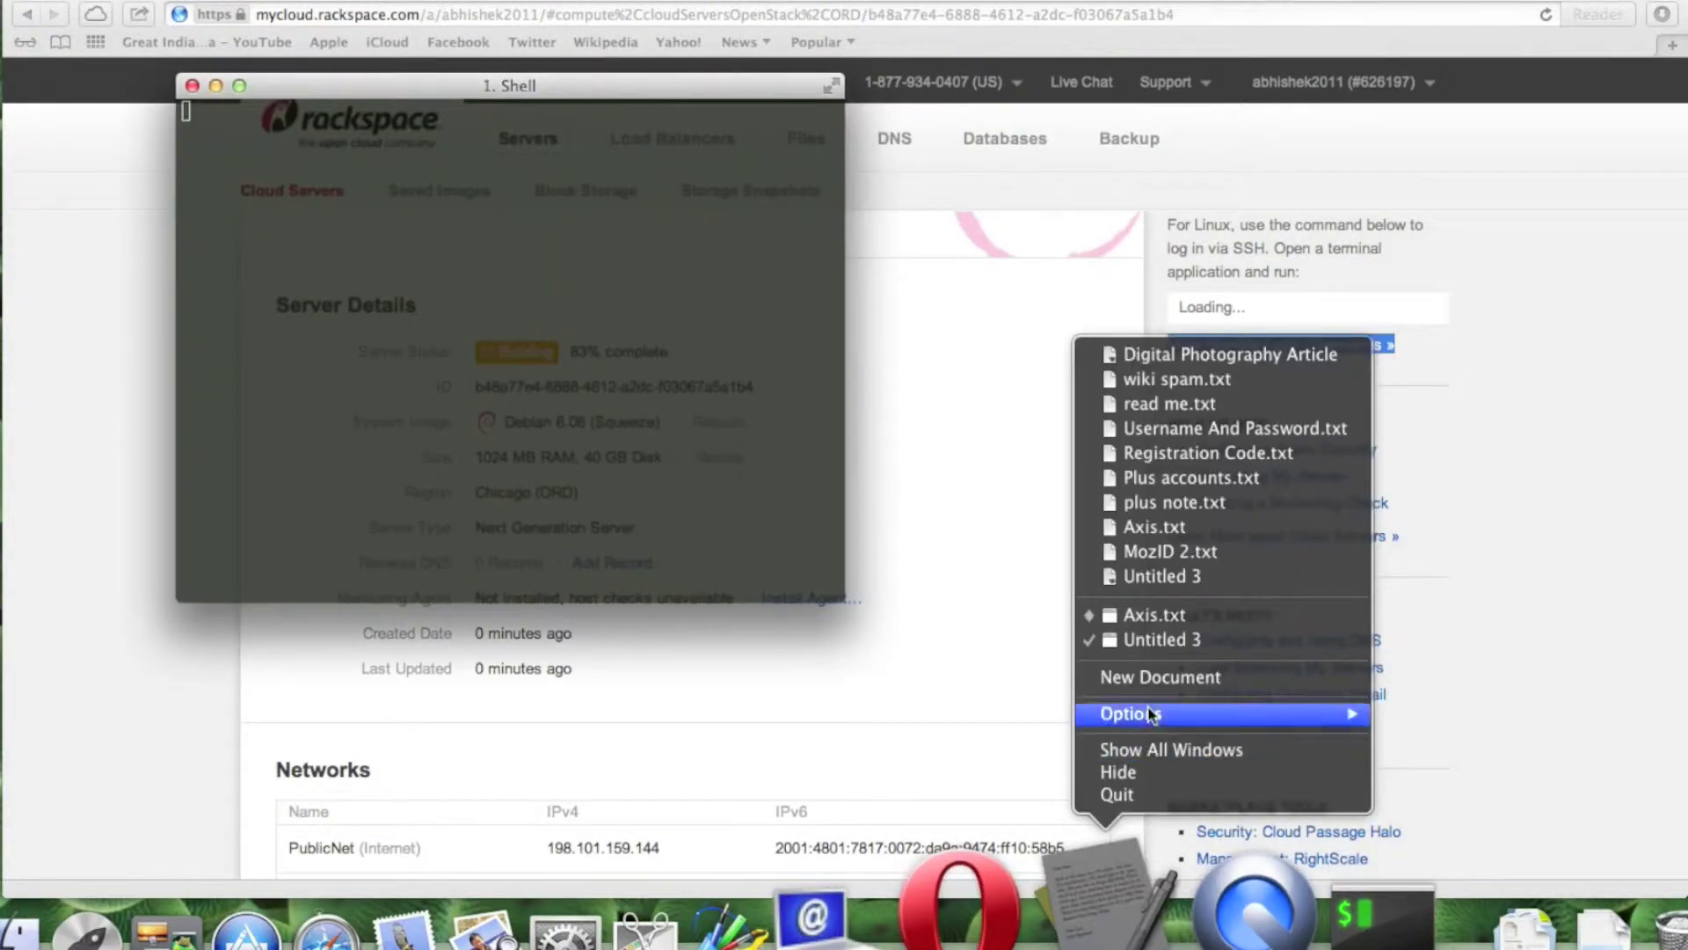
click(1160, 636)
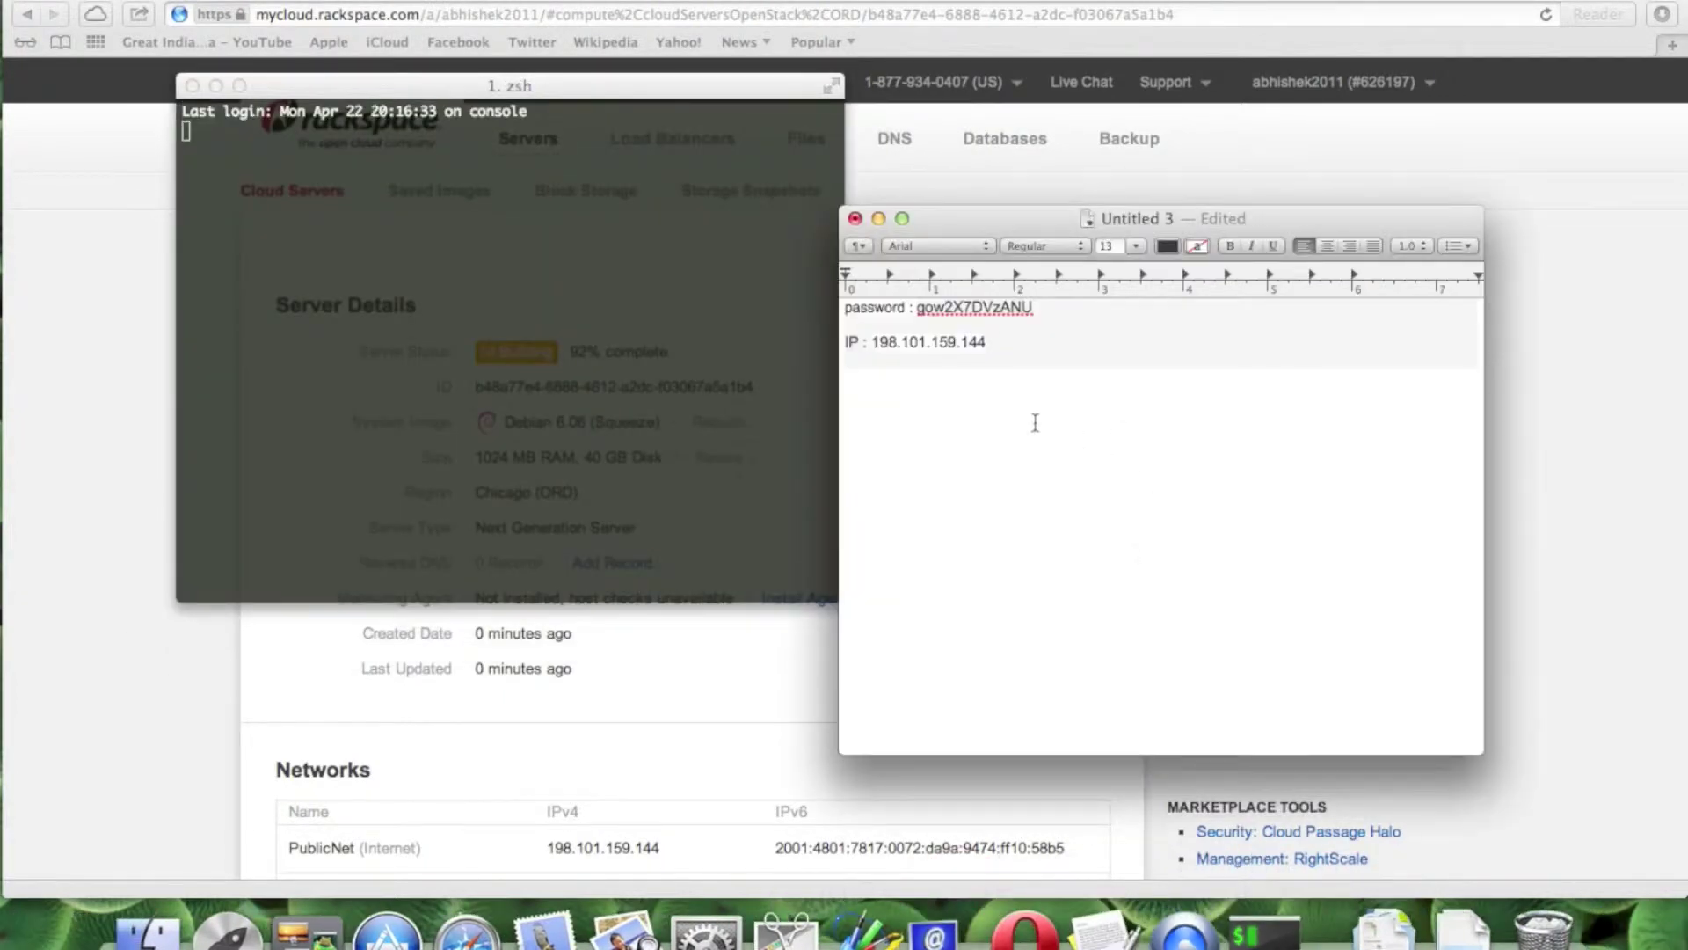
key(Return)
text(ssh root@IPaddress)
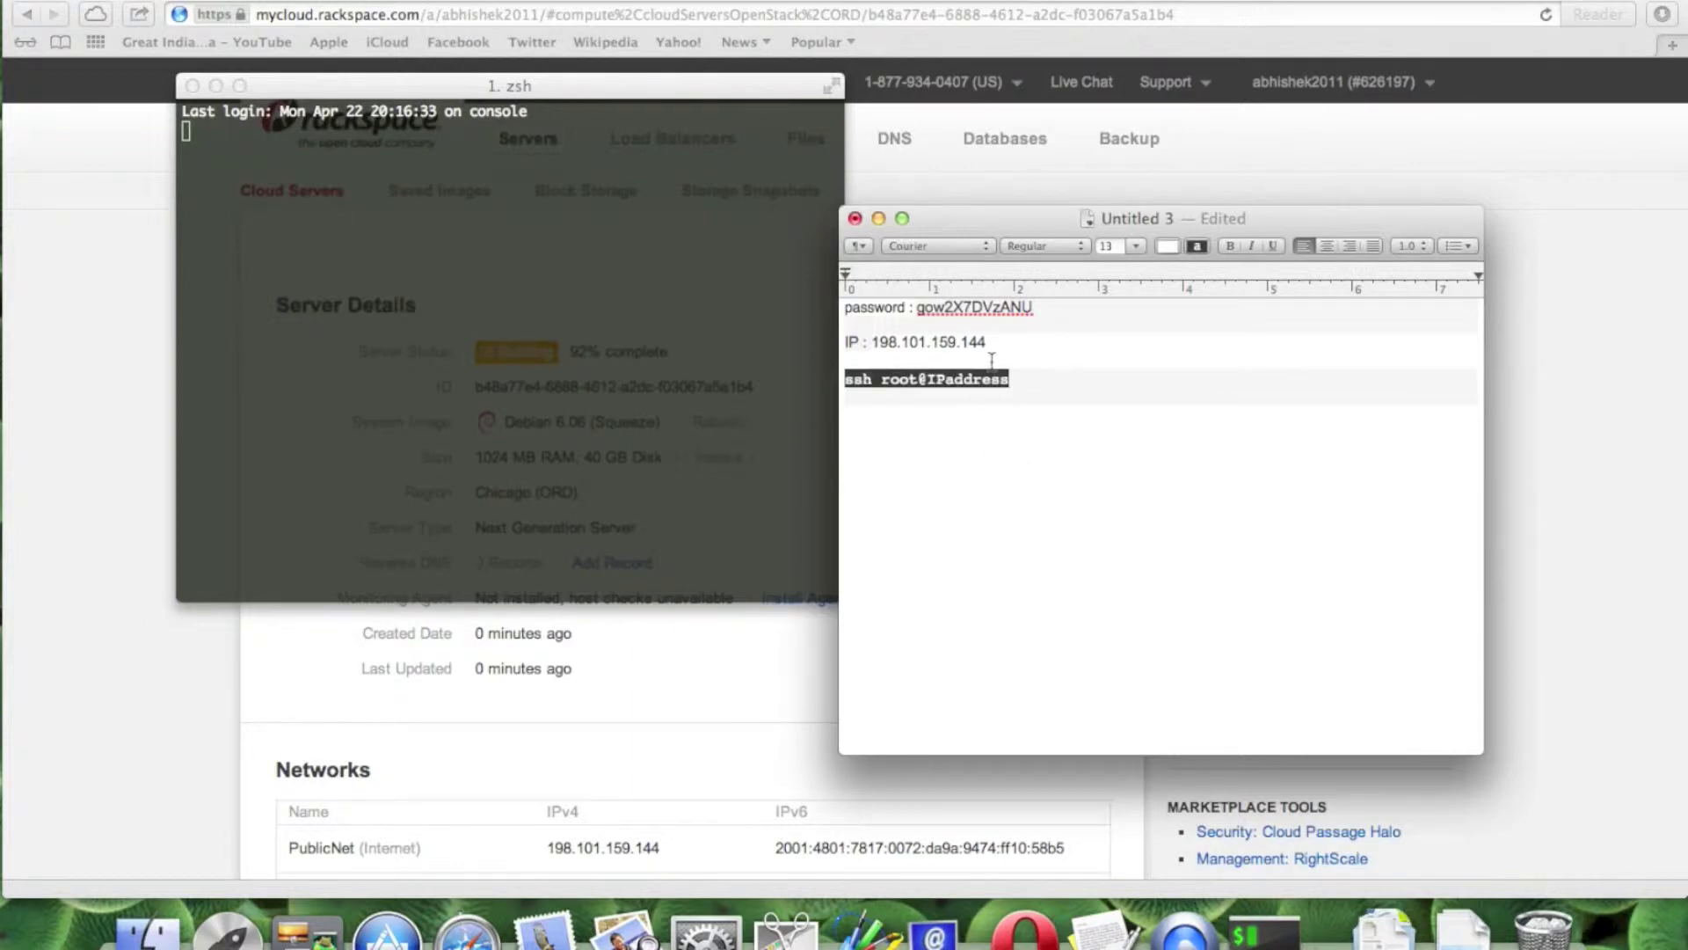
drag(1013, 380, 864, 380)
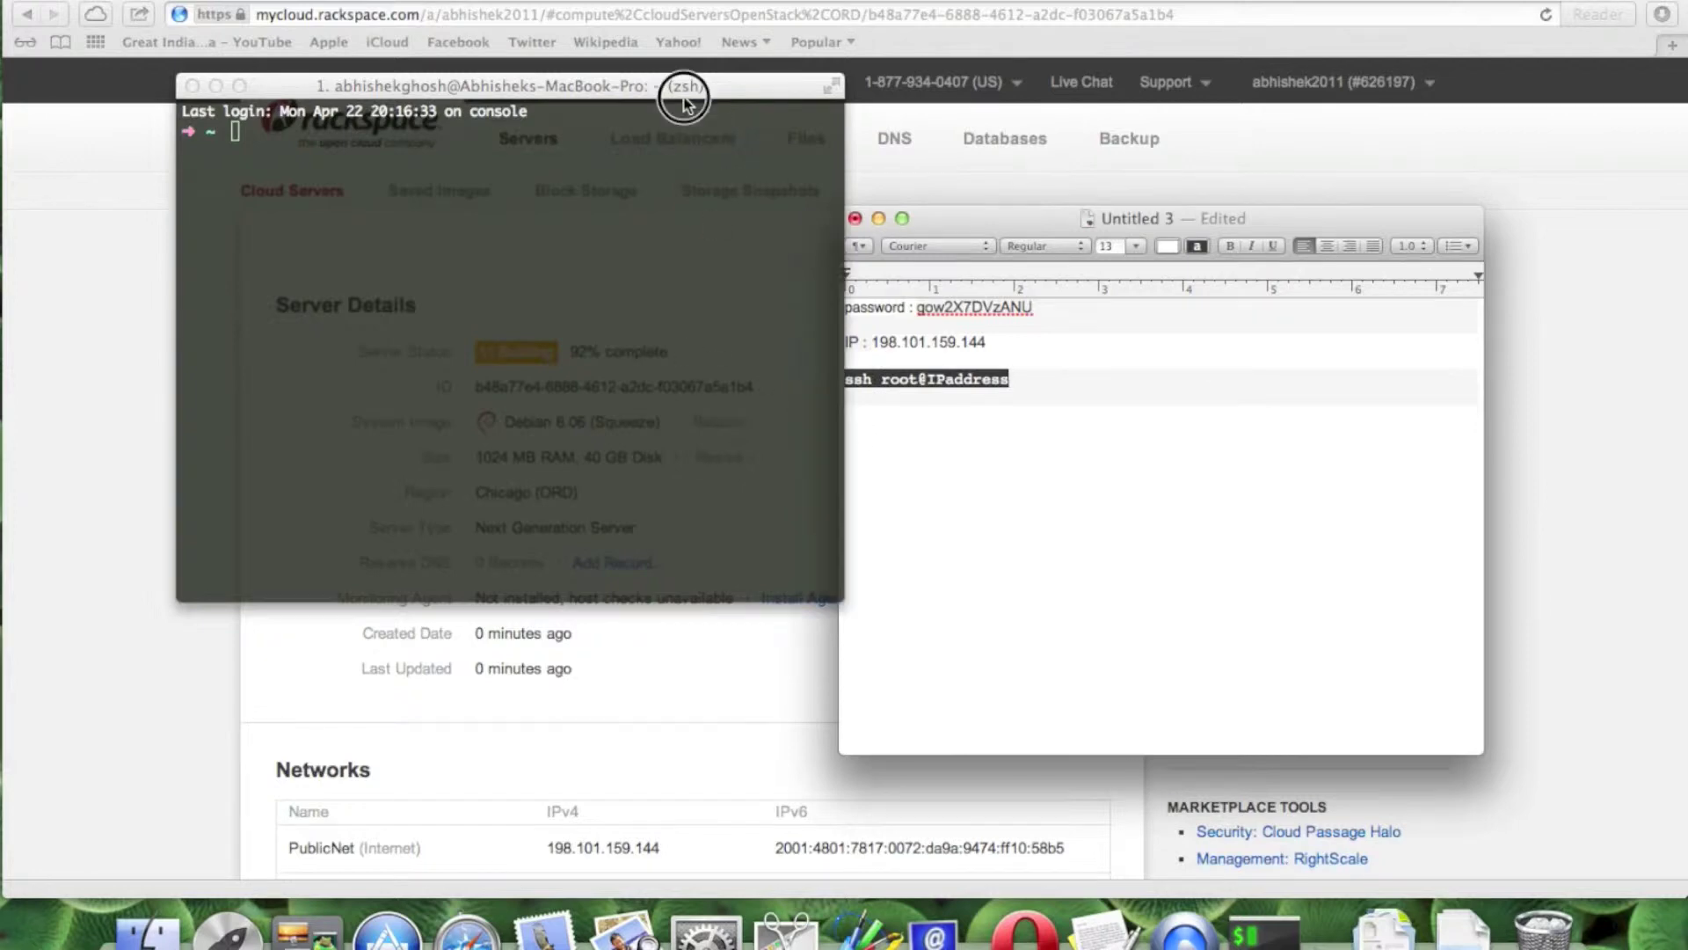
drag(690, 85, 653, 252)
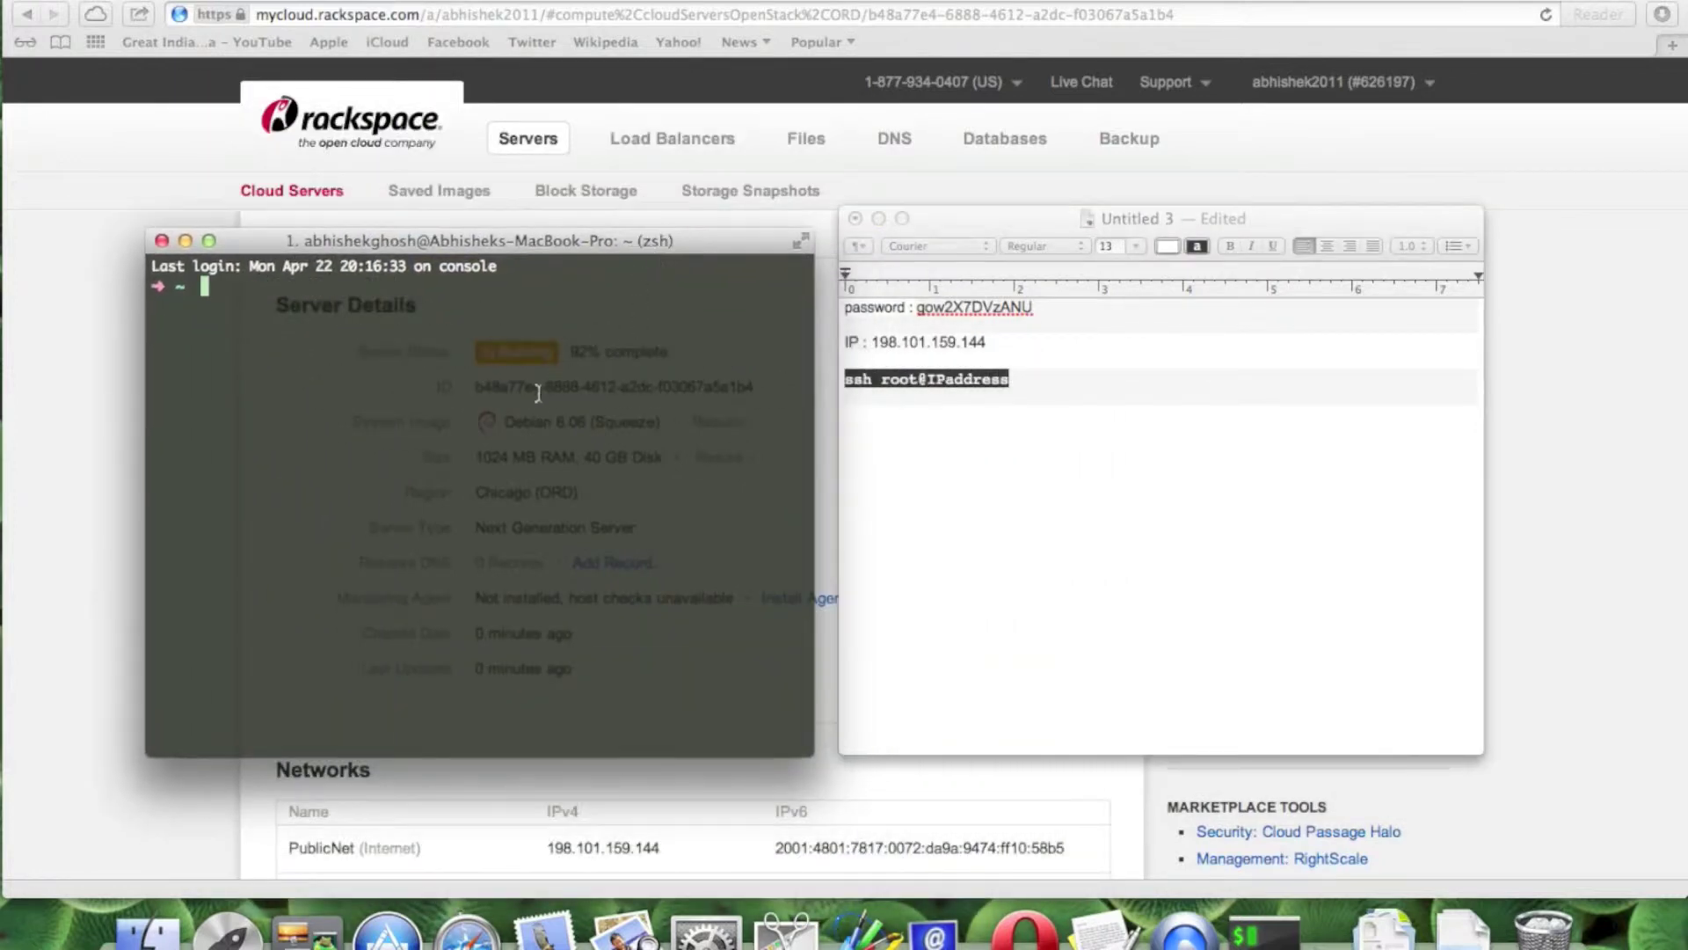
text(ss)
text(h)
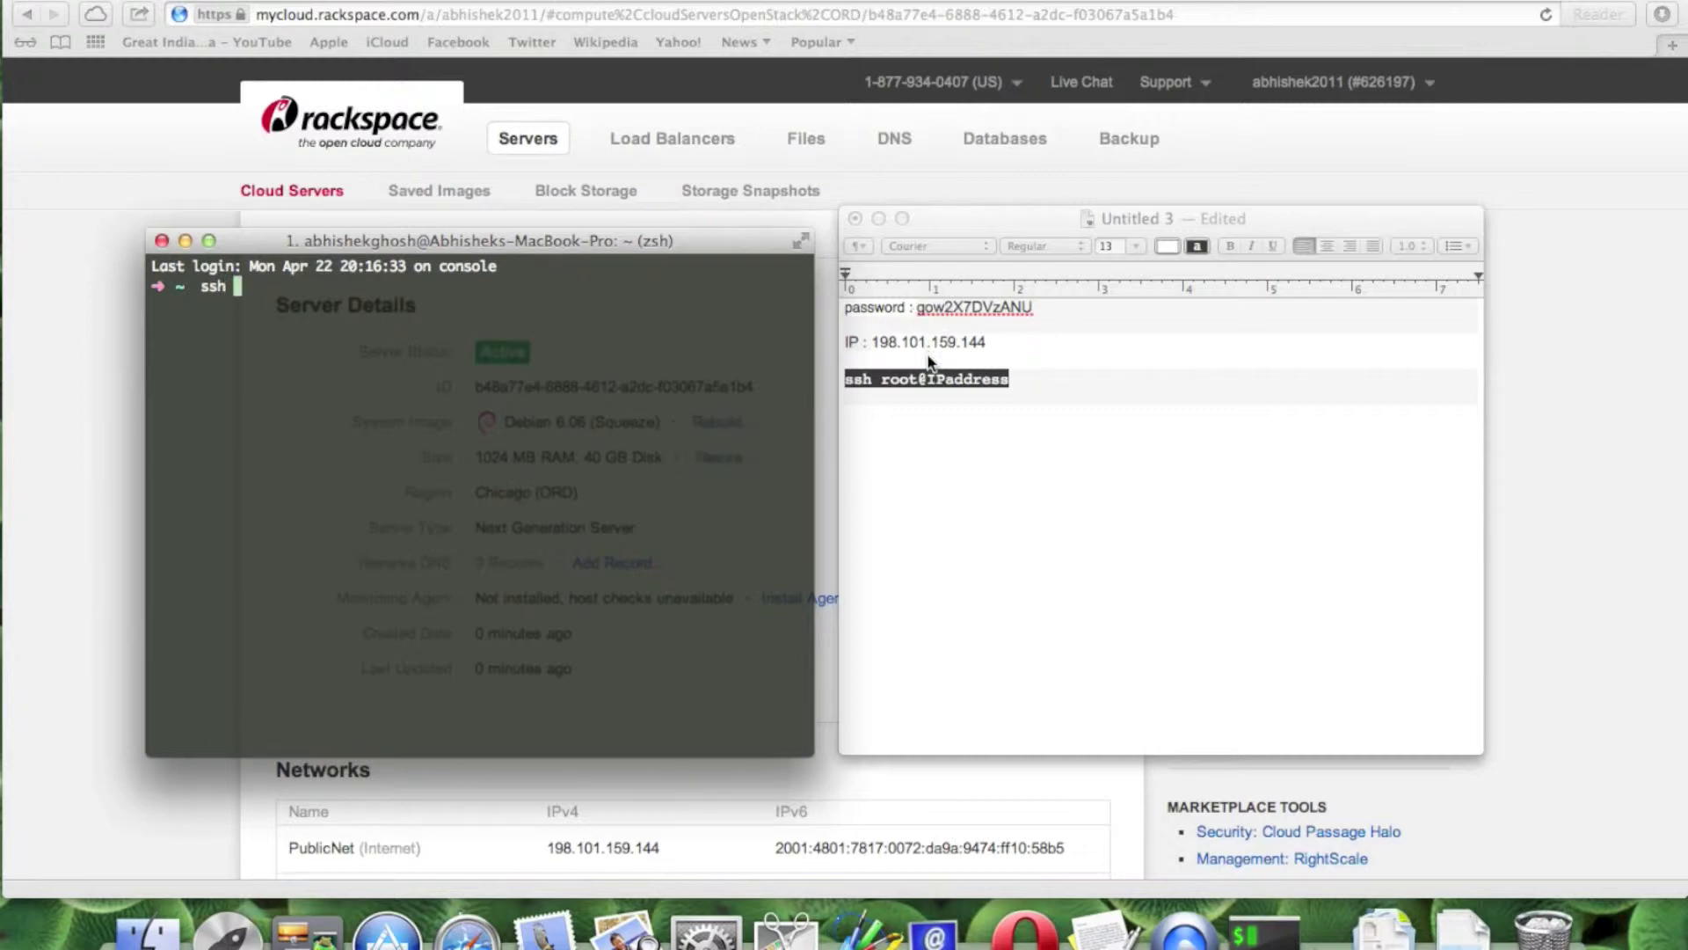
click(876, 345)
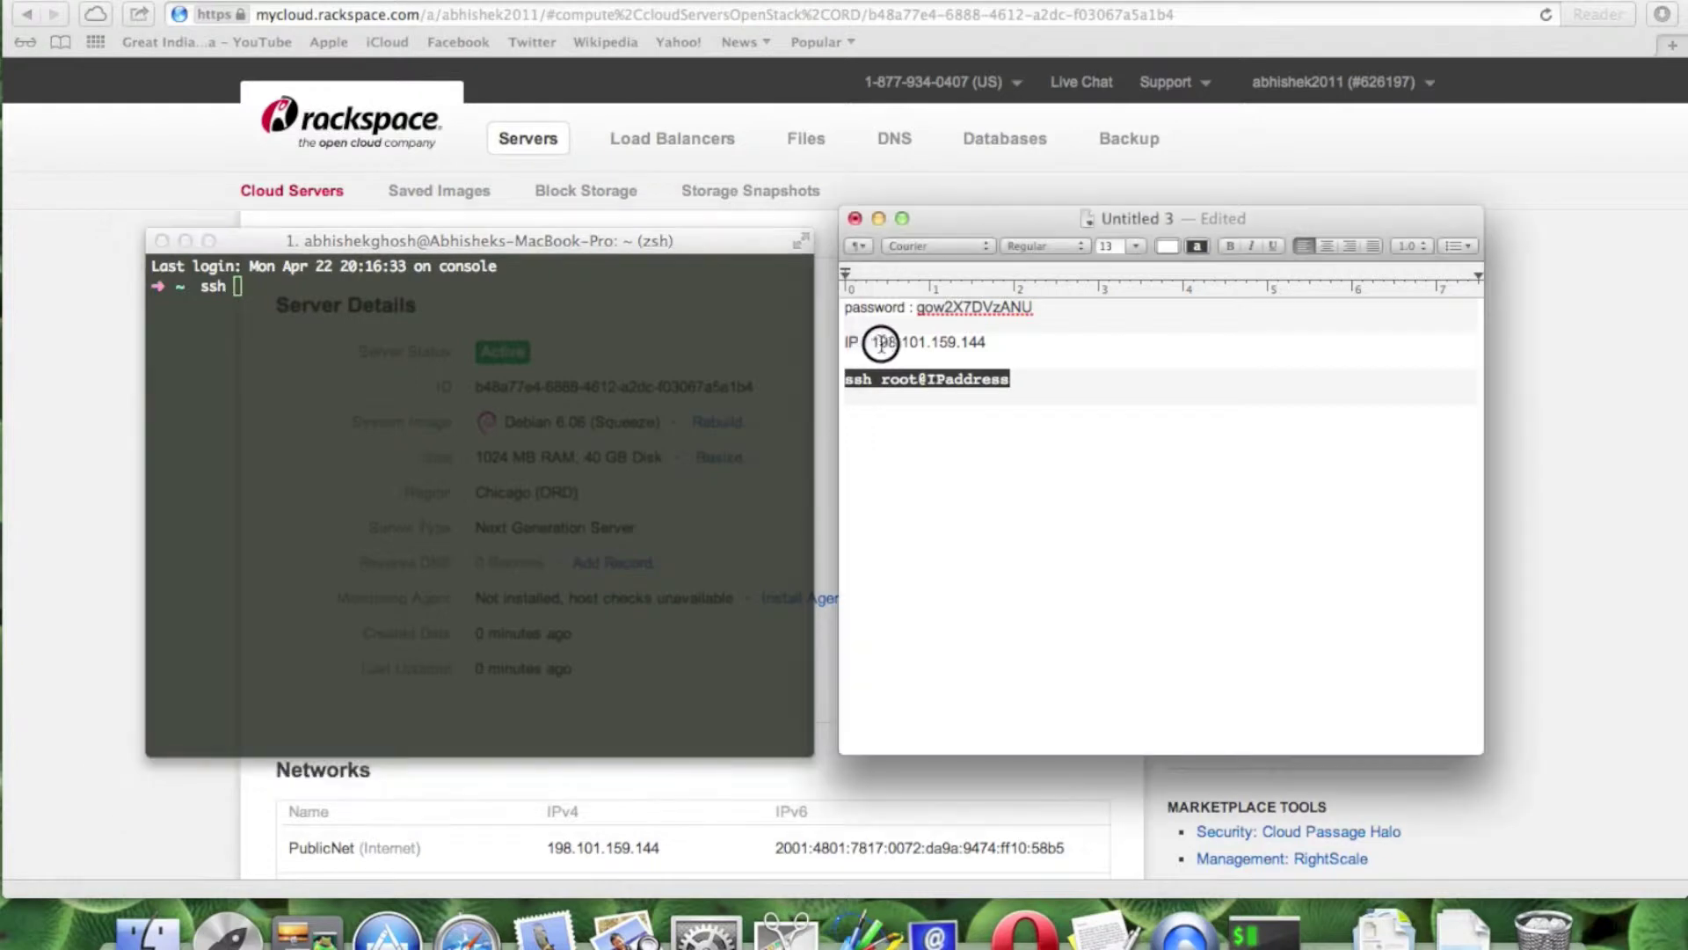
drag(1017, 340, 877, 342)
drag(1004, 341, 871, 342)
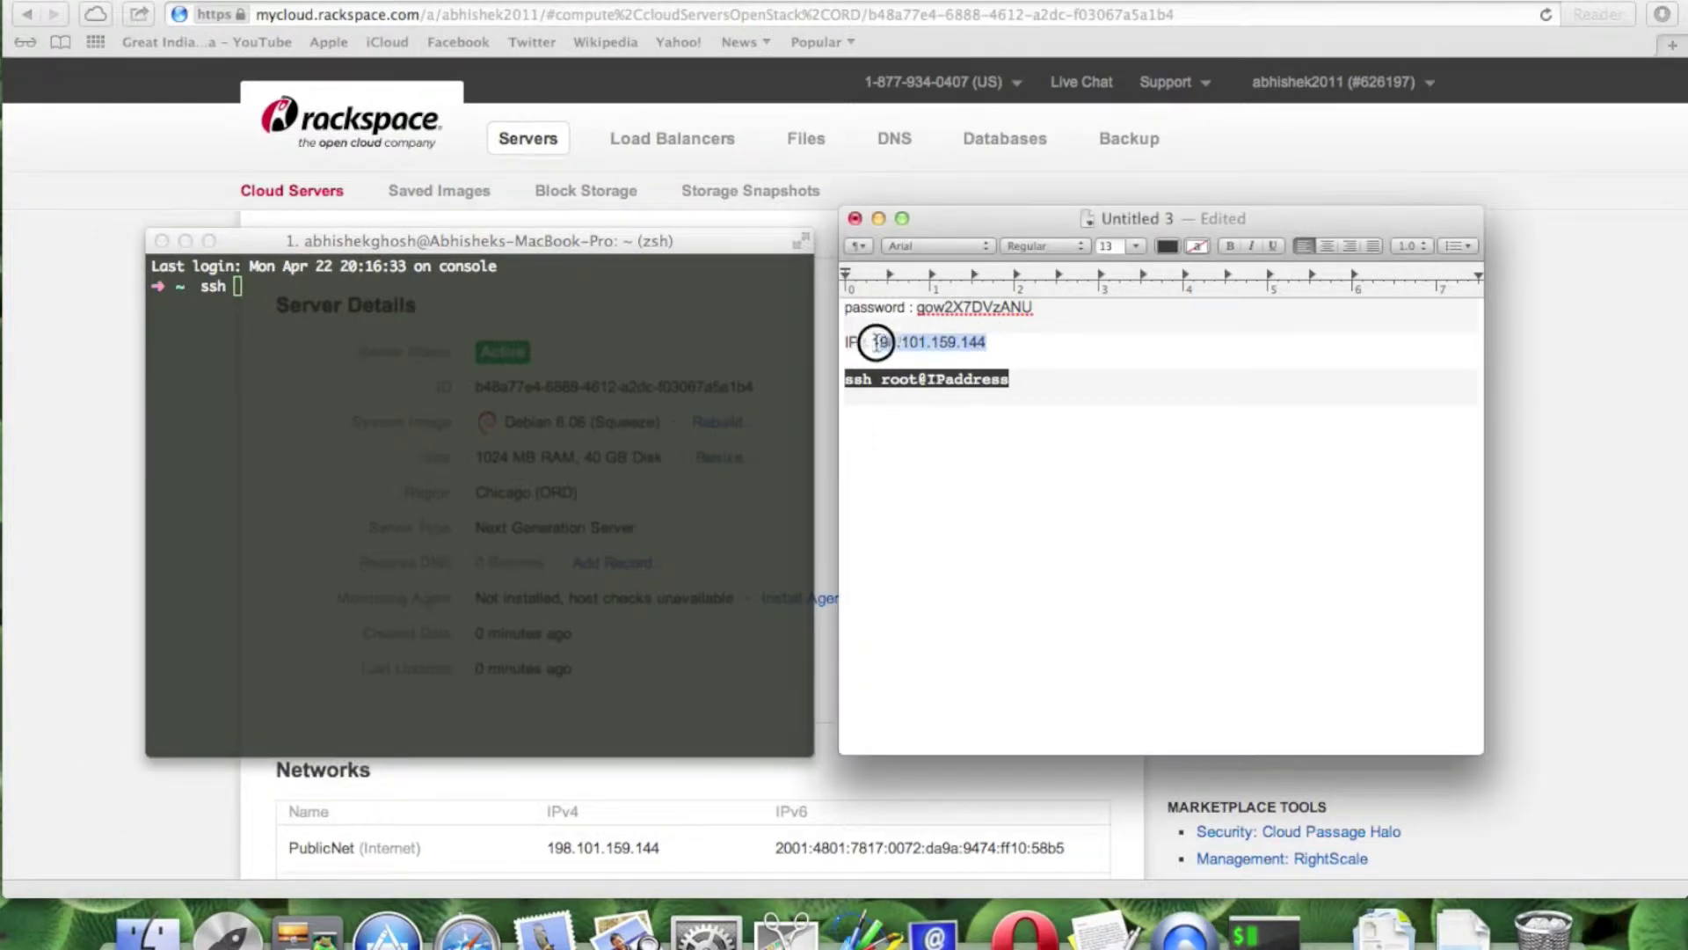
right_click(897, 345)
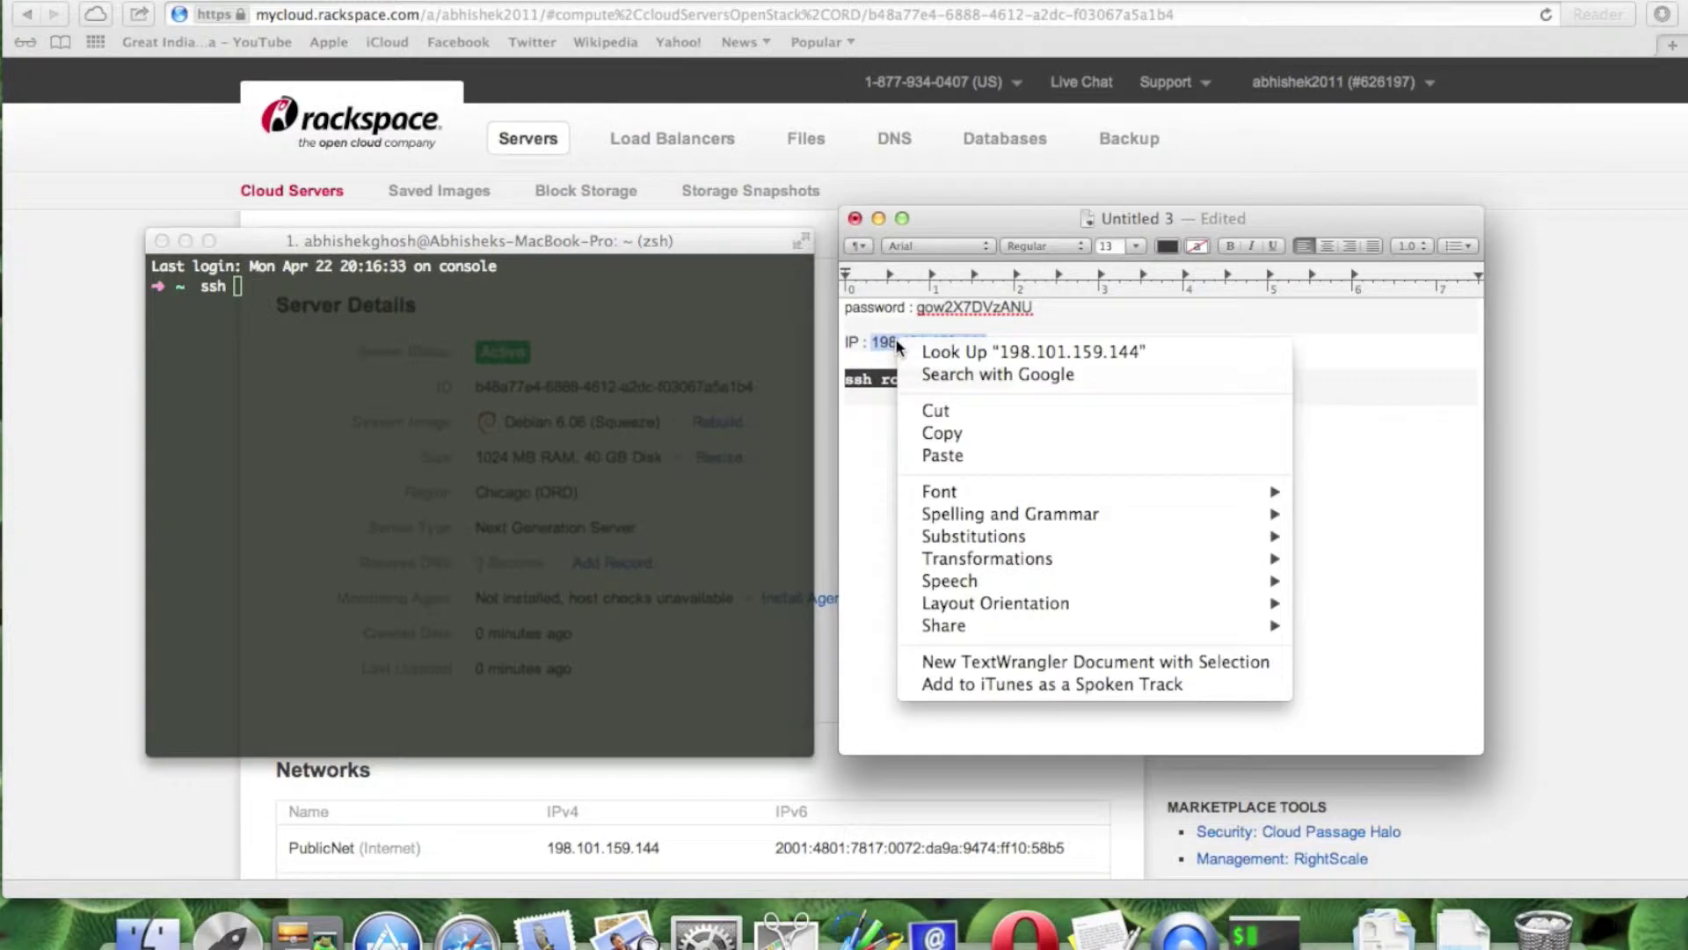
click(974, 437)
click(245, 286)
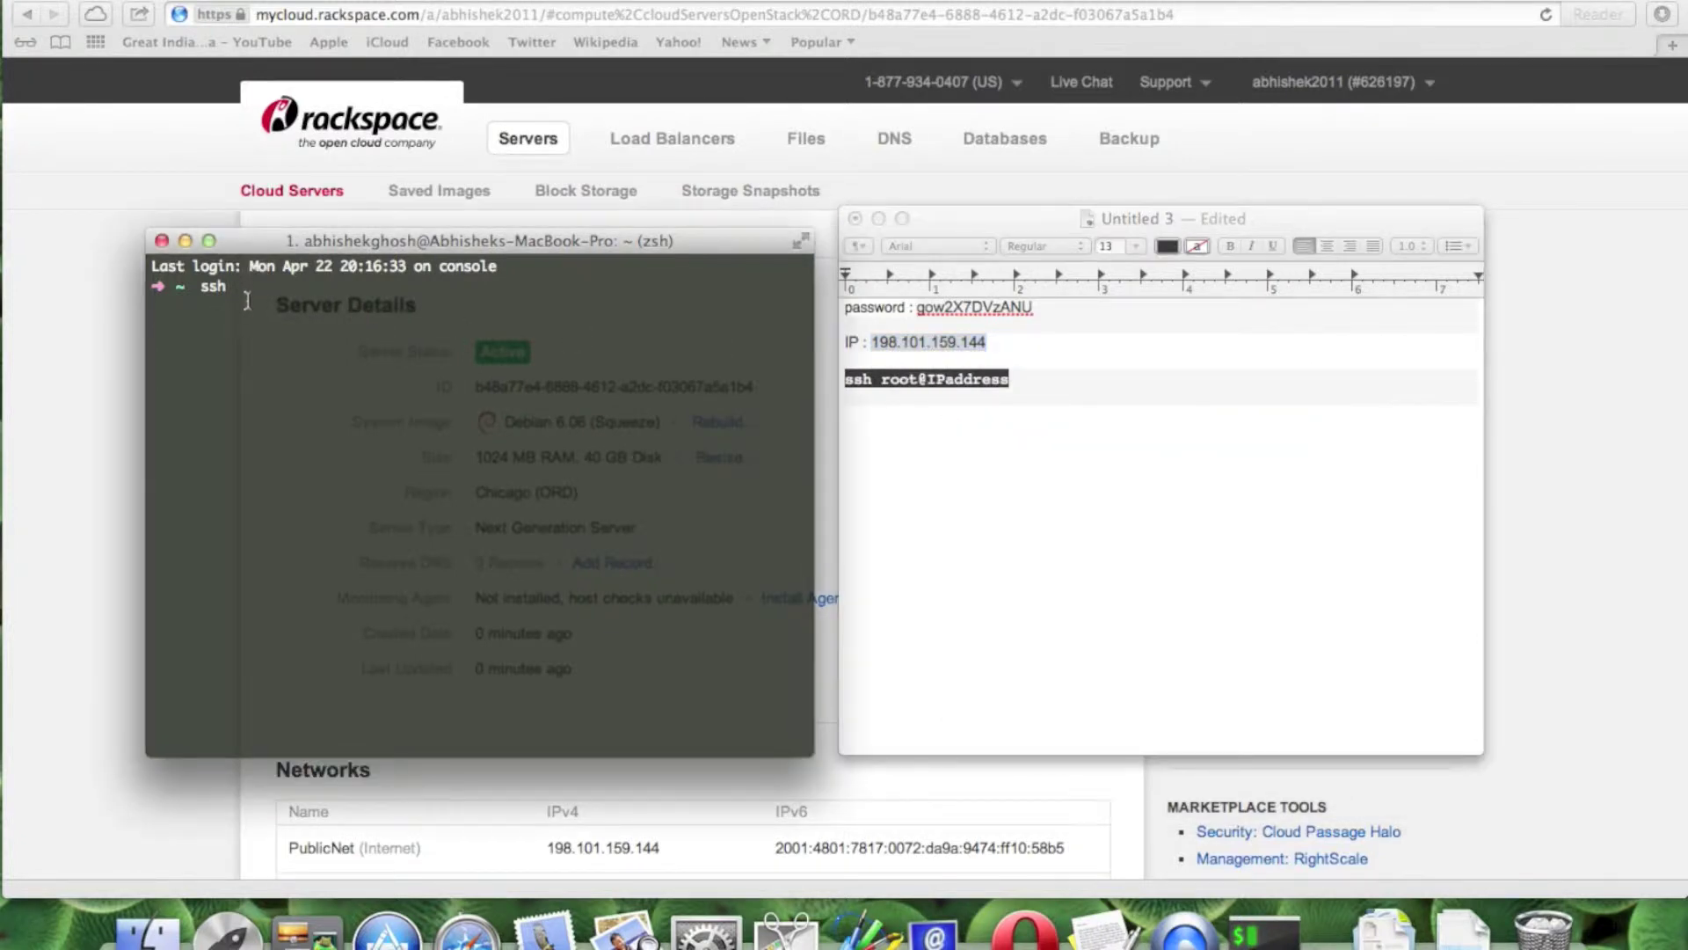
text(r)
text(oot)
text(@198.101.159.144)
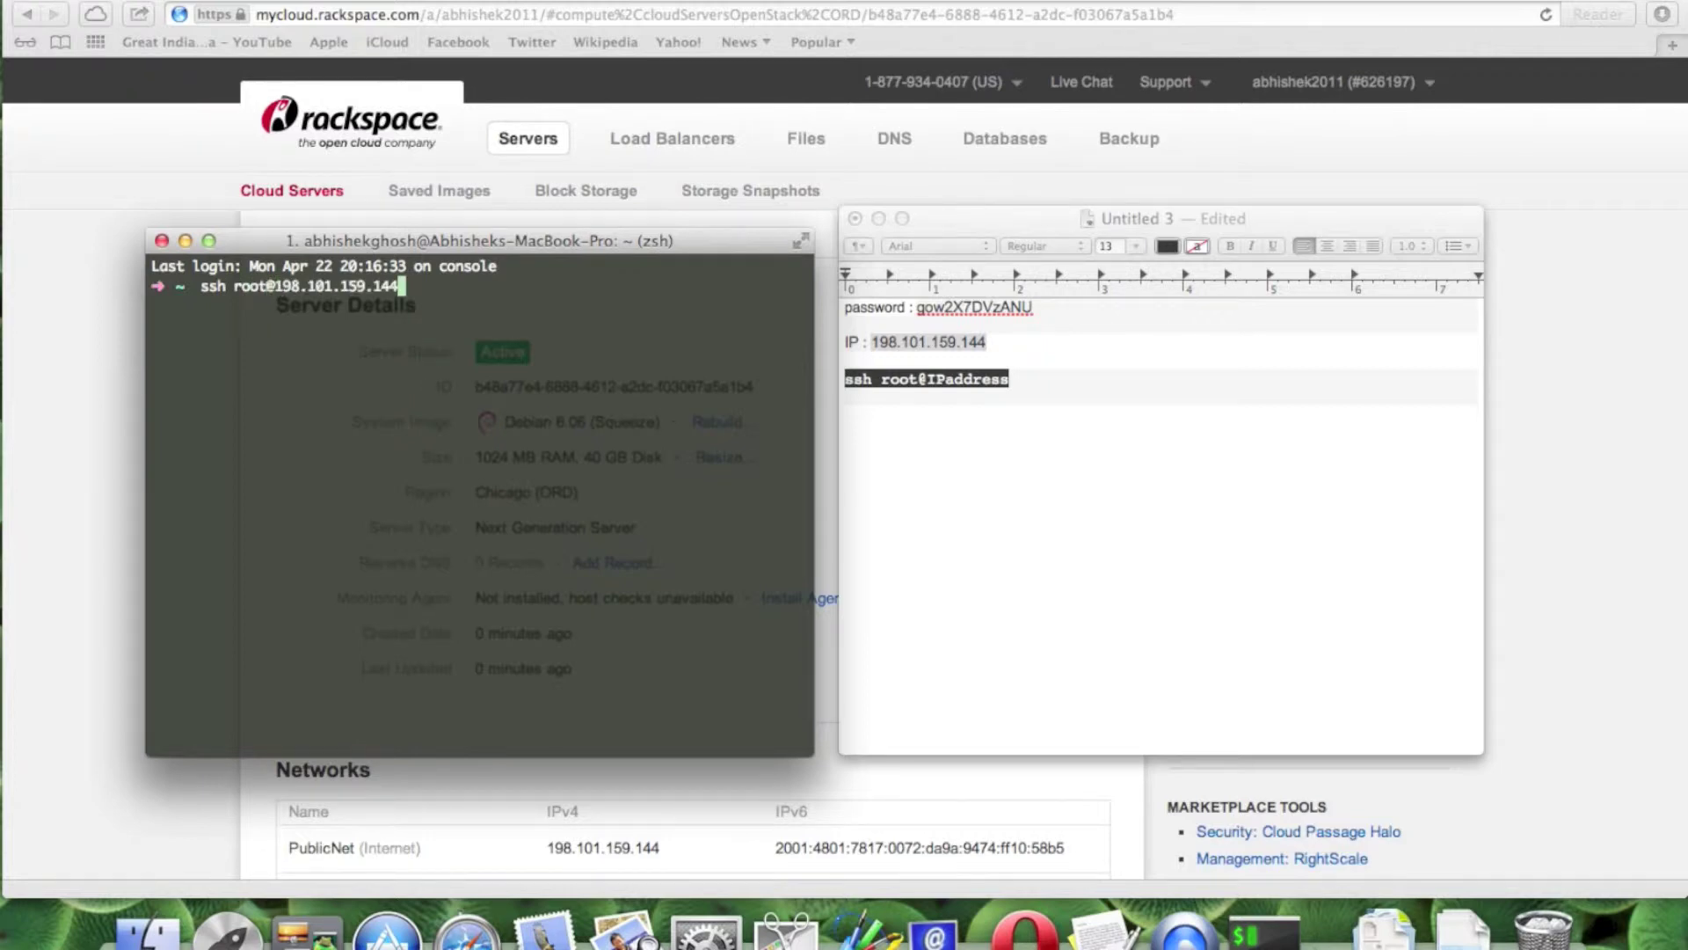
key(Return)
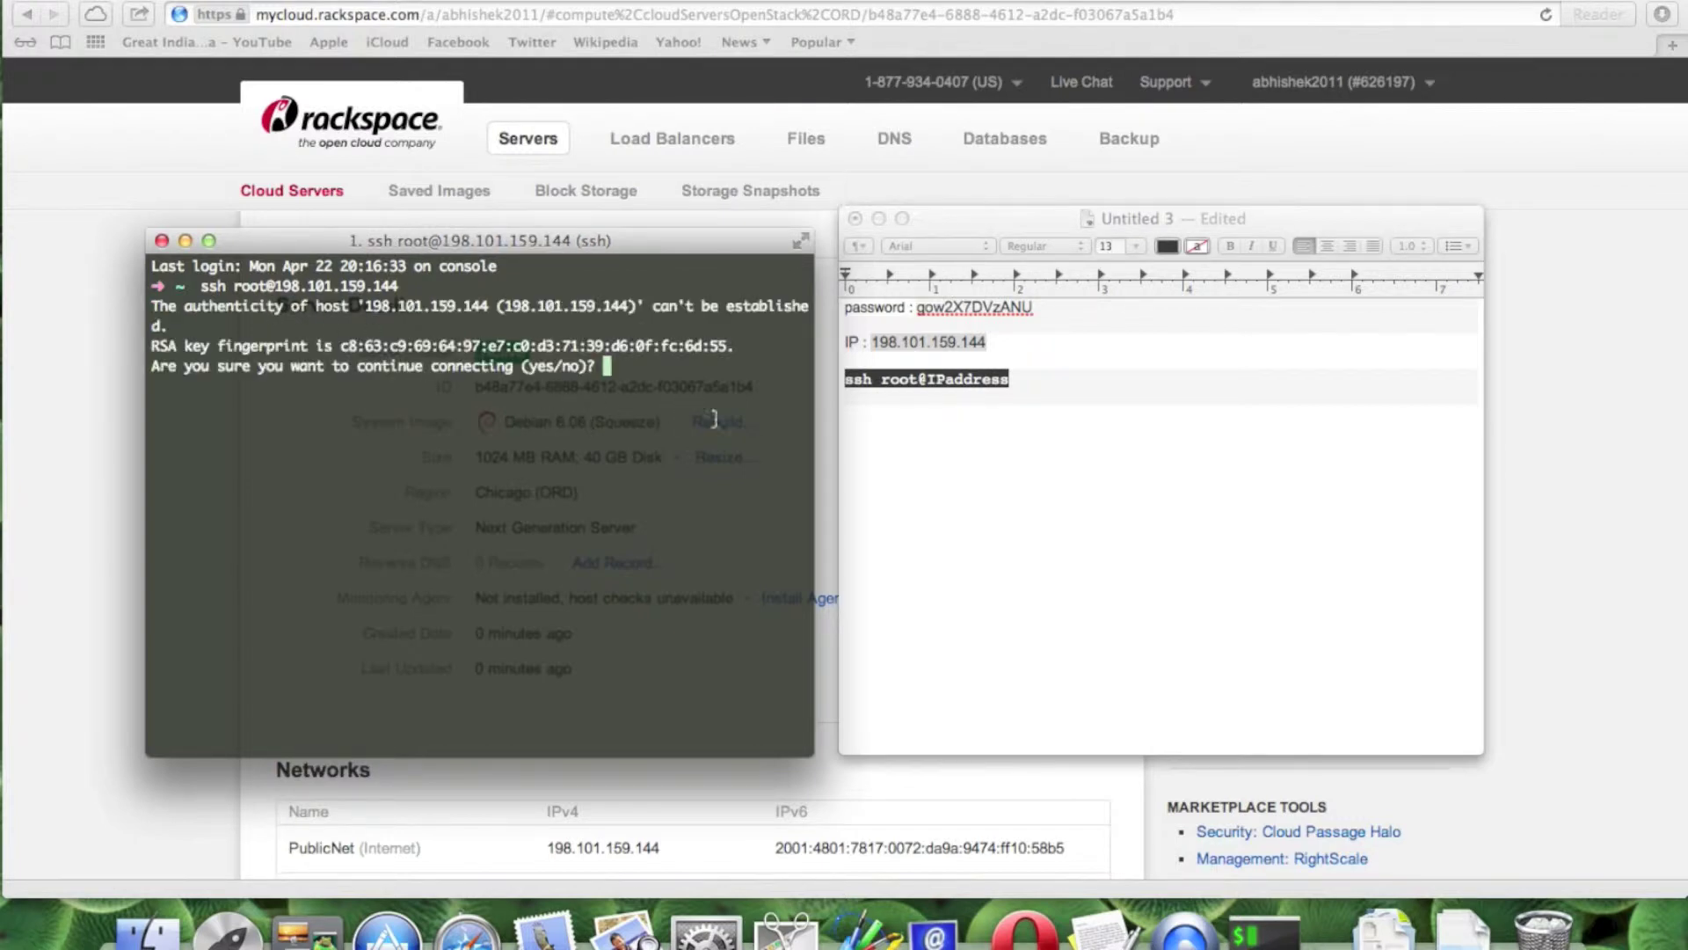
text(yes)
Accept the host key, log in as root with the saved password, and clear the screen
key(Return)
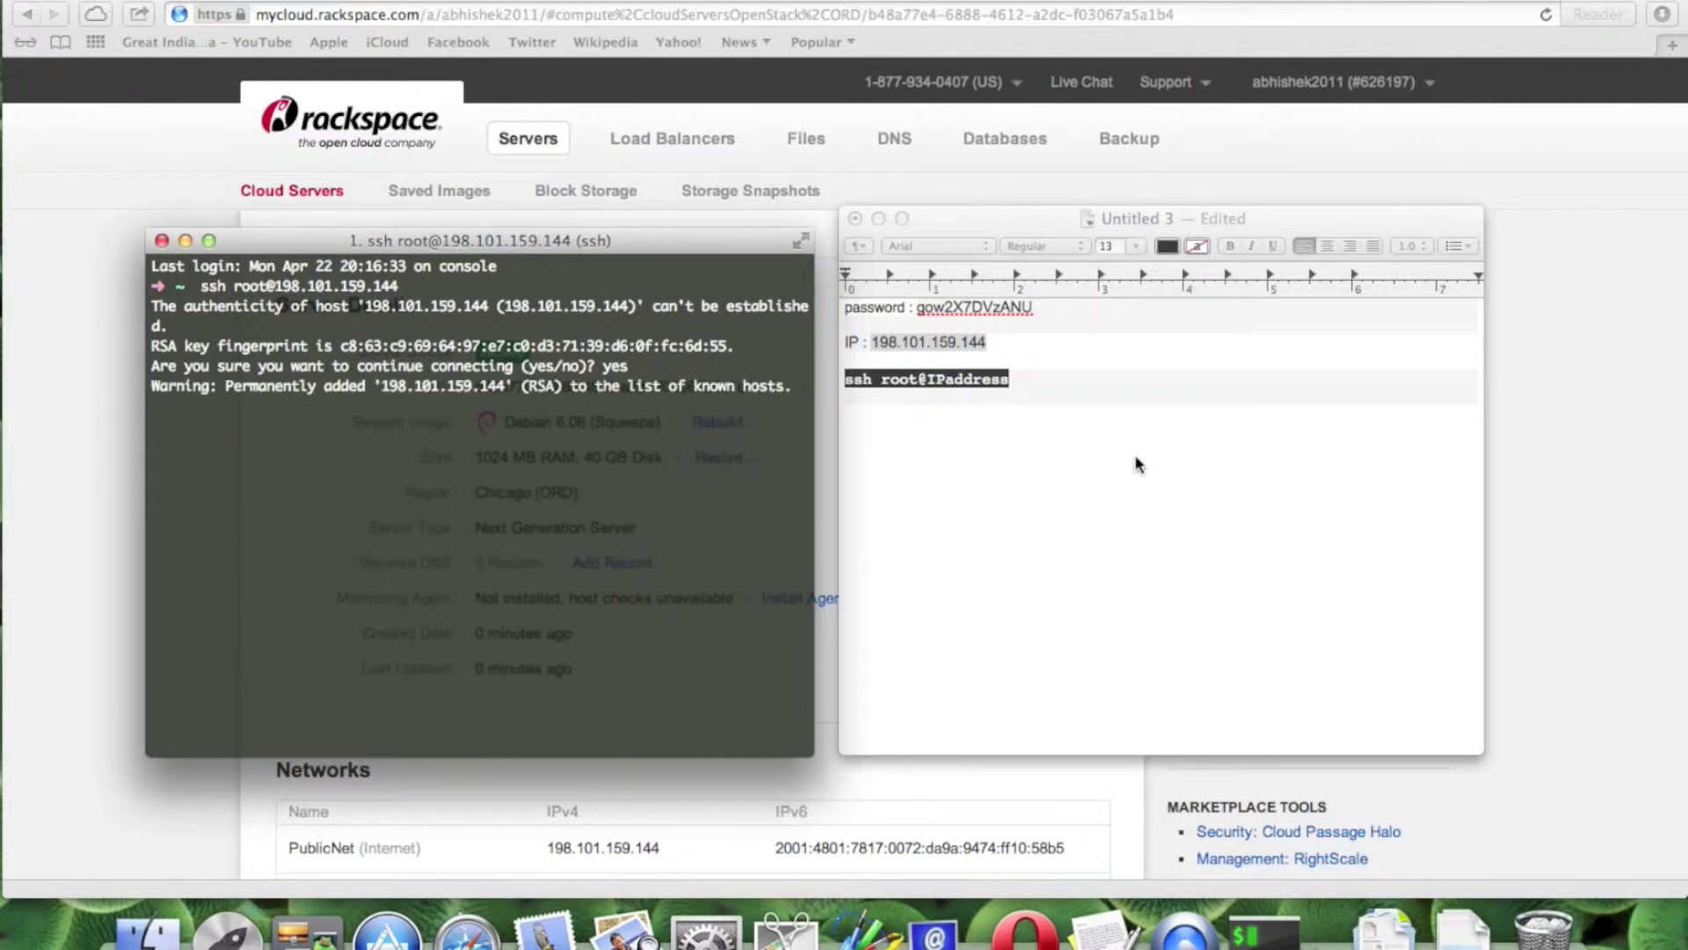
click(1121, 304)
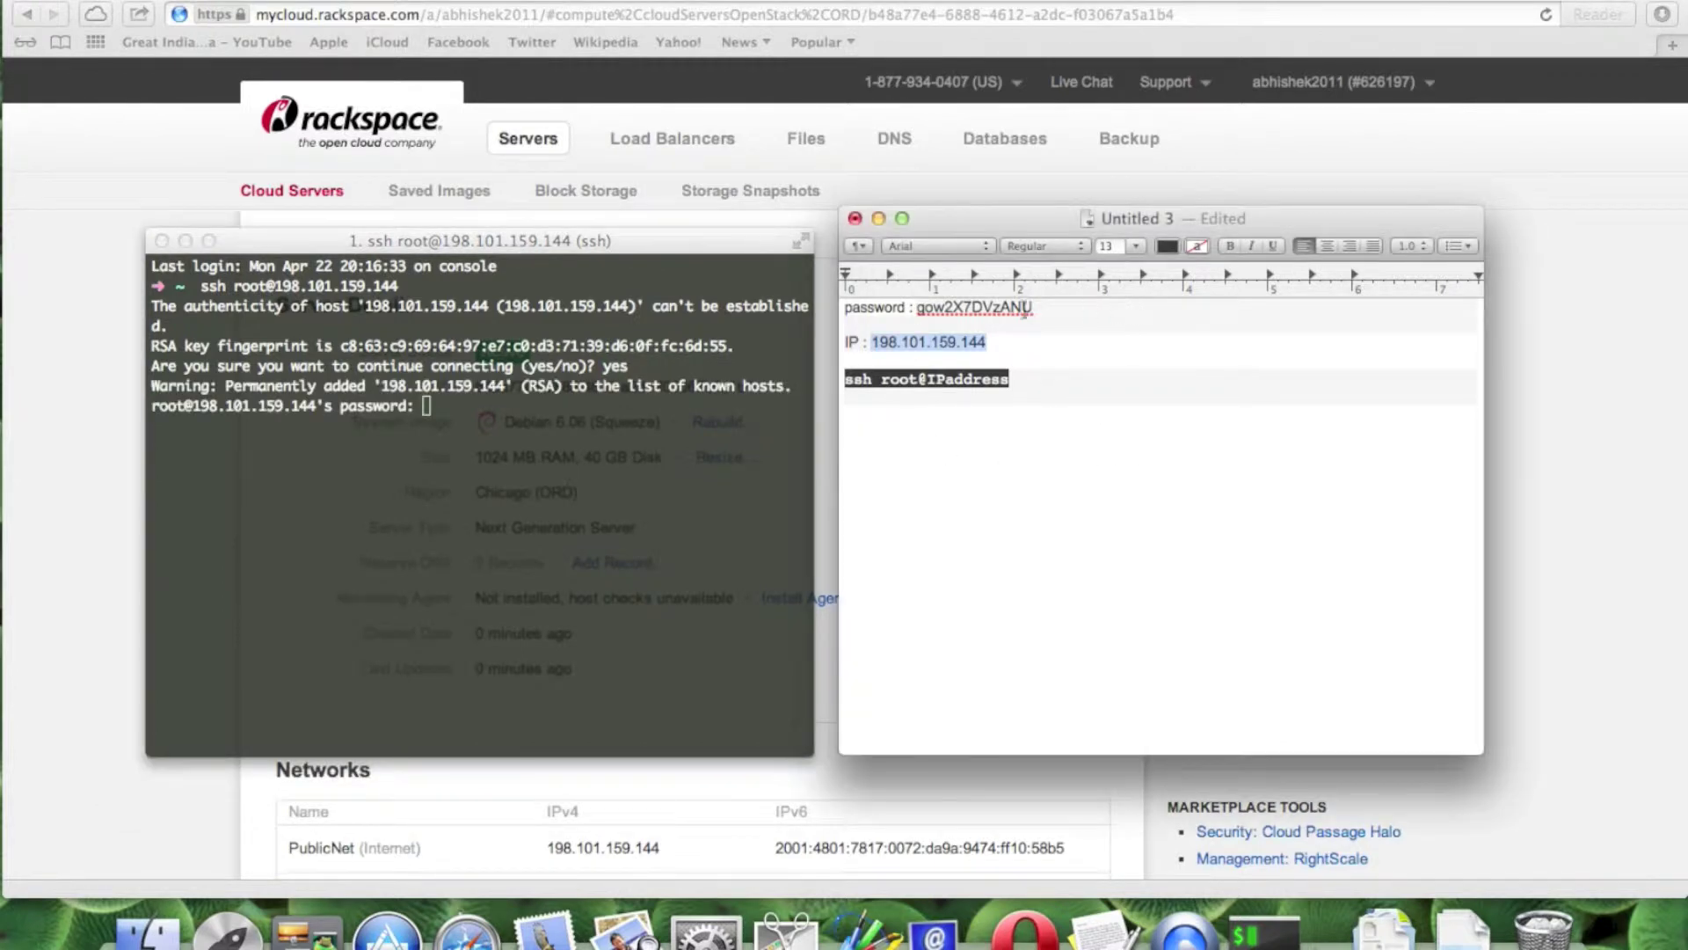
drag(1042, 307, 913, 306)
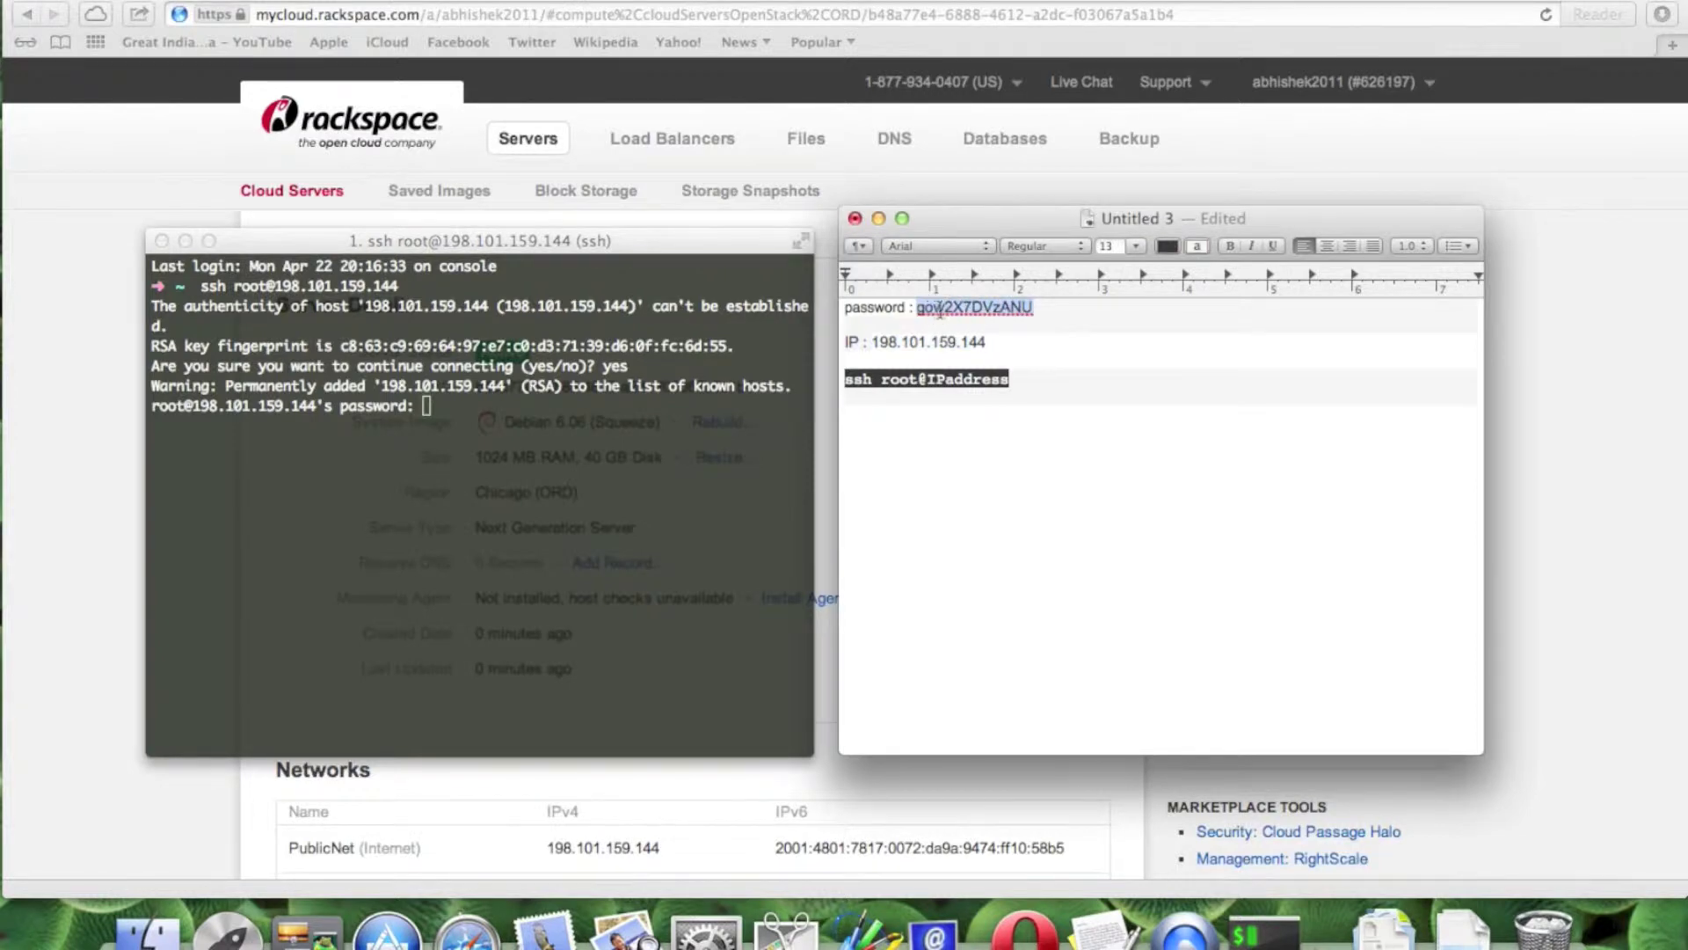
right_click(953, 308)
click(1012, 497)
click(464, 419)
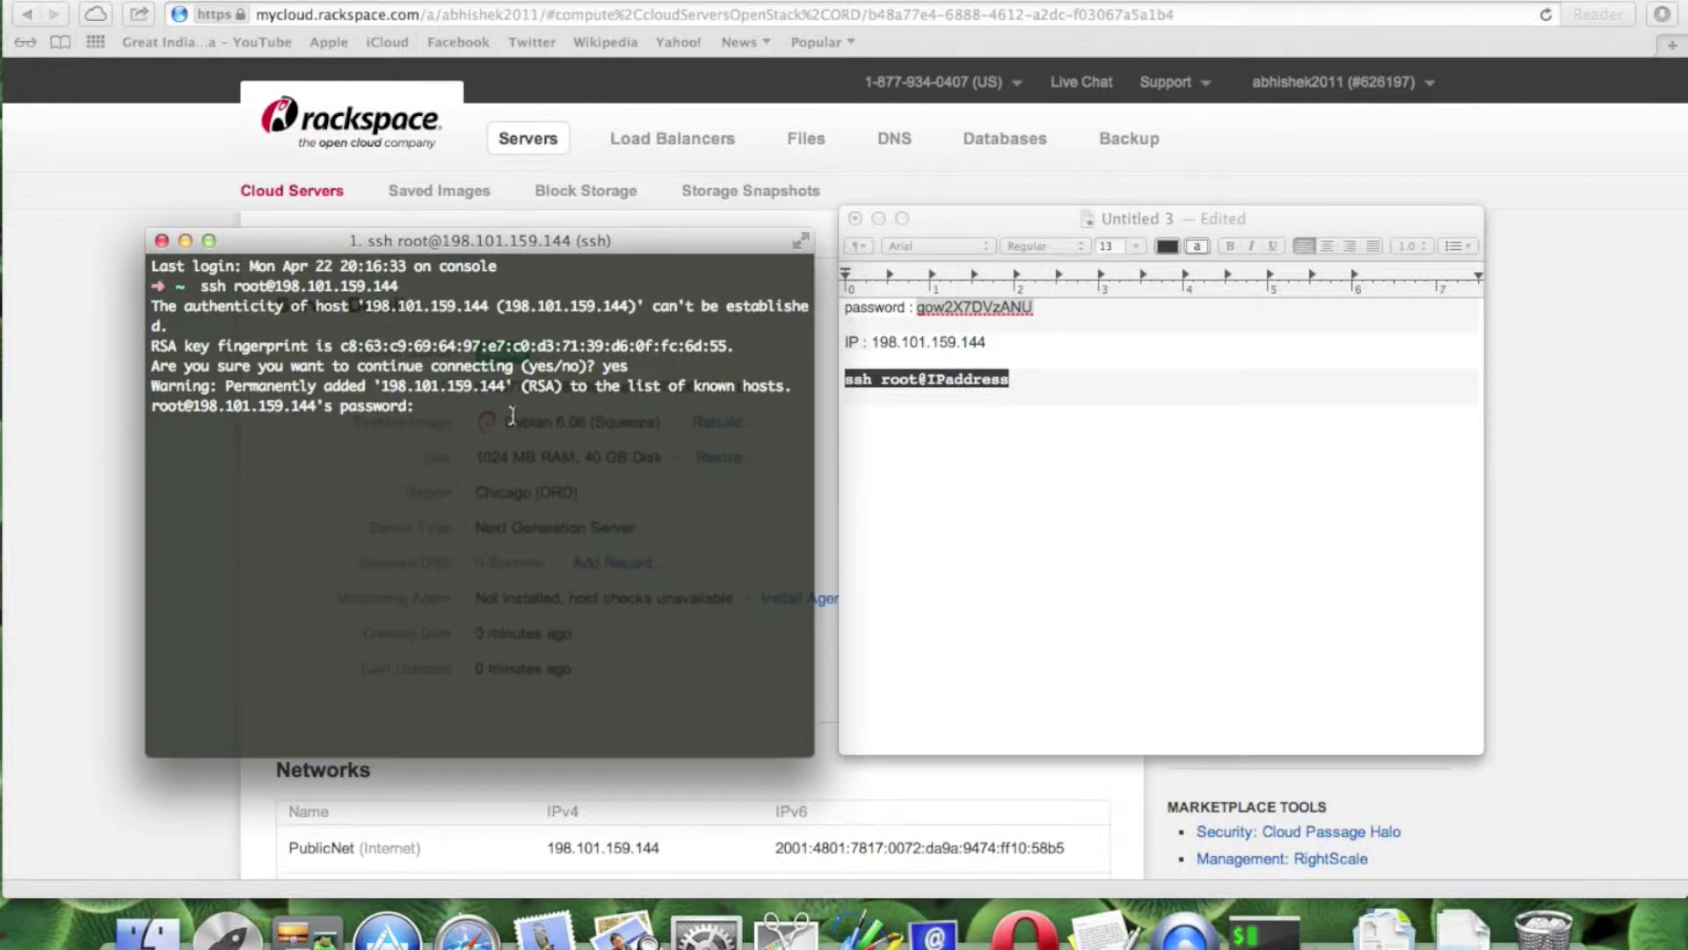
key(Return)
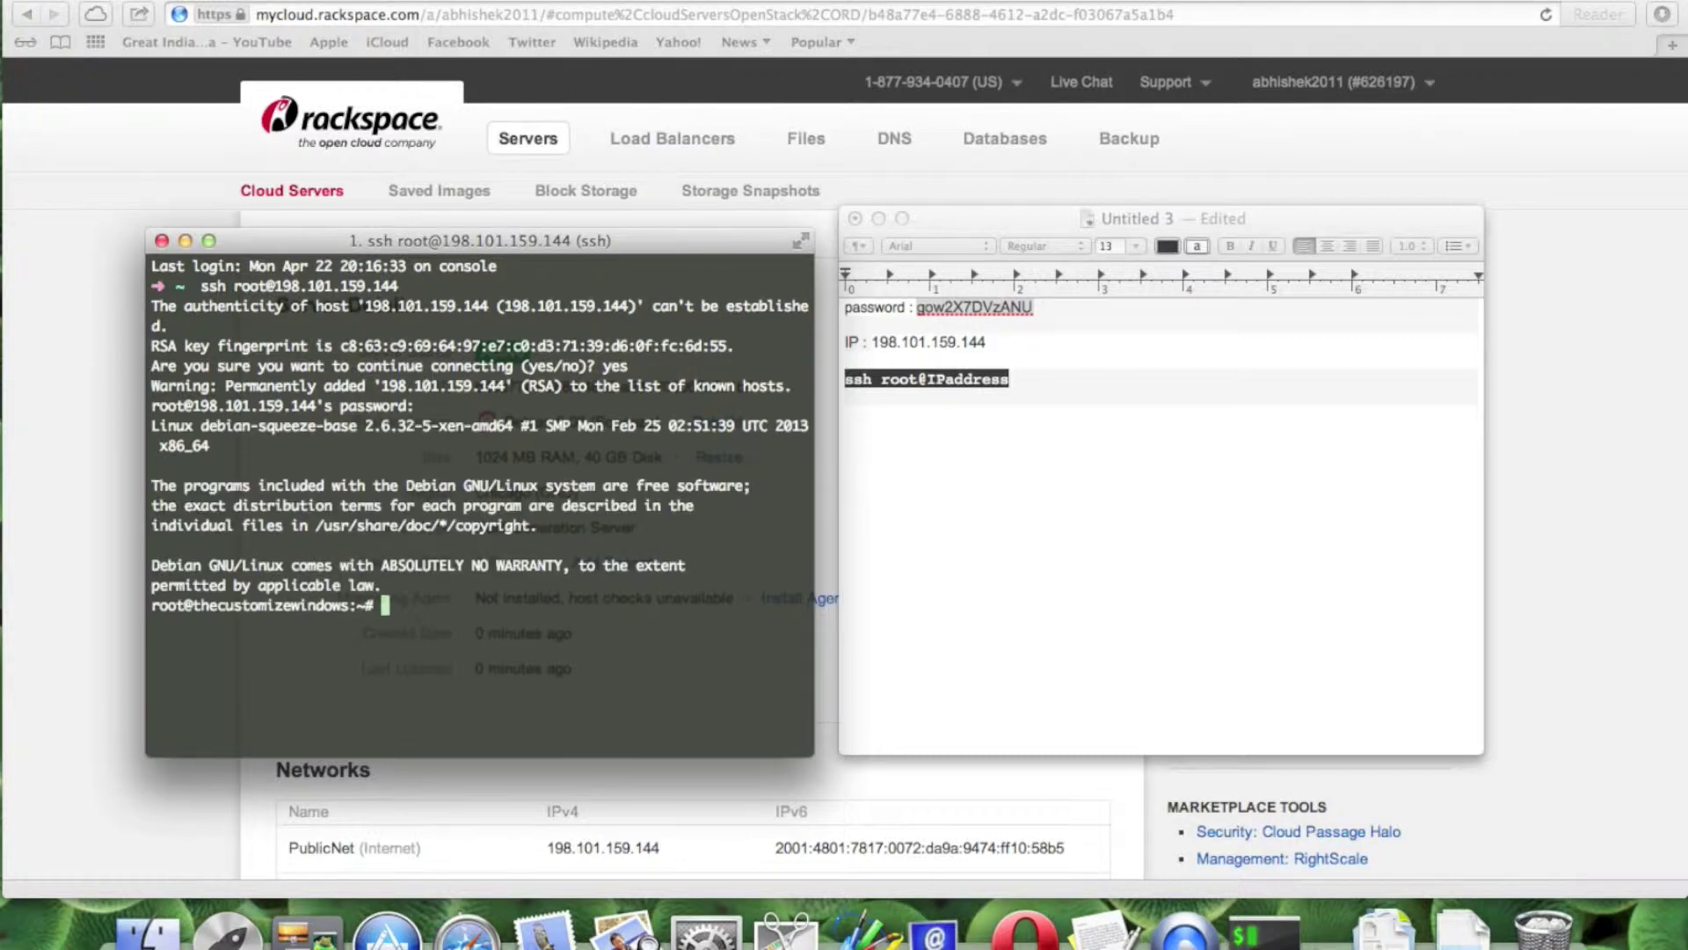
text(clea)
text(r)
key(Return)
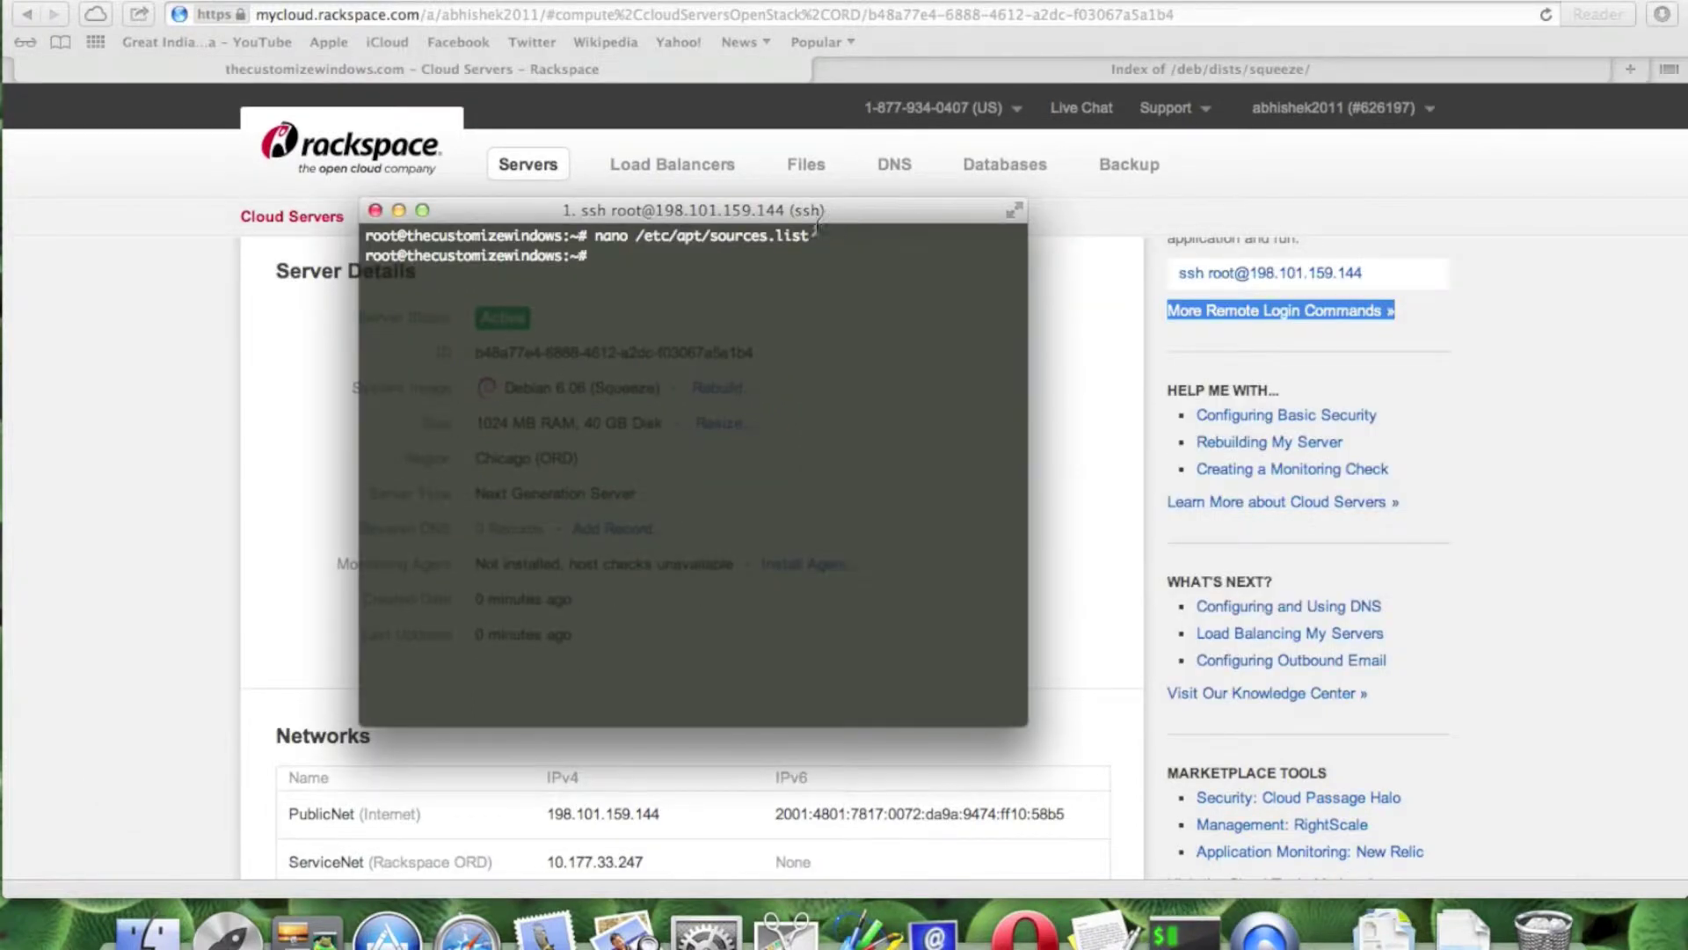
Reopen /etc/apt/sources.list in nano from the command history
drag(808, 216, 836, 228)
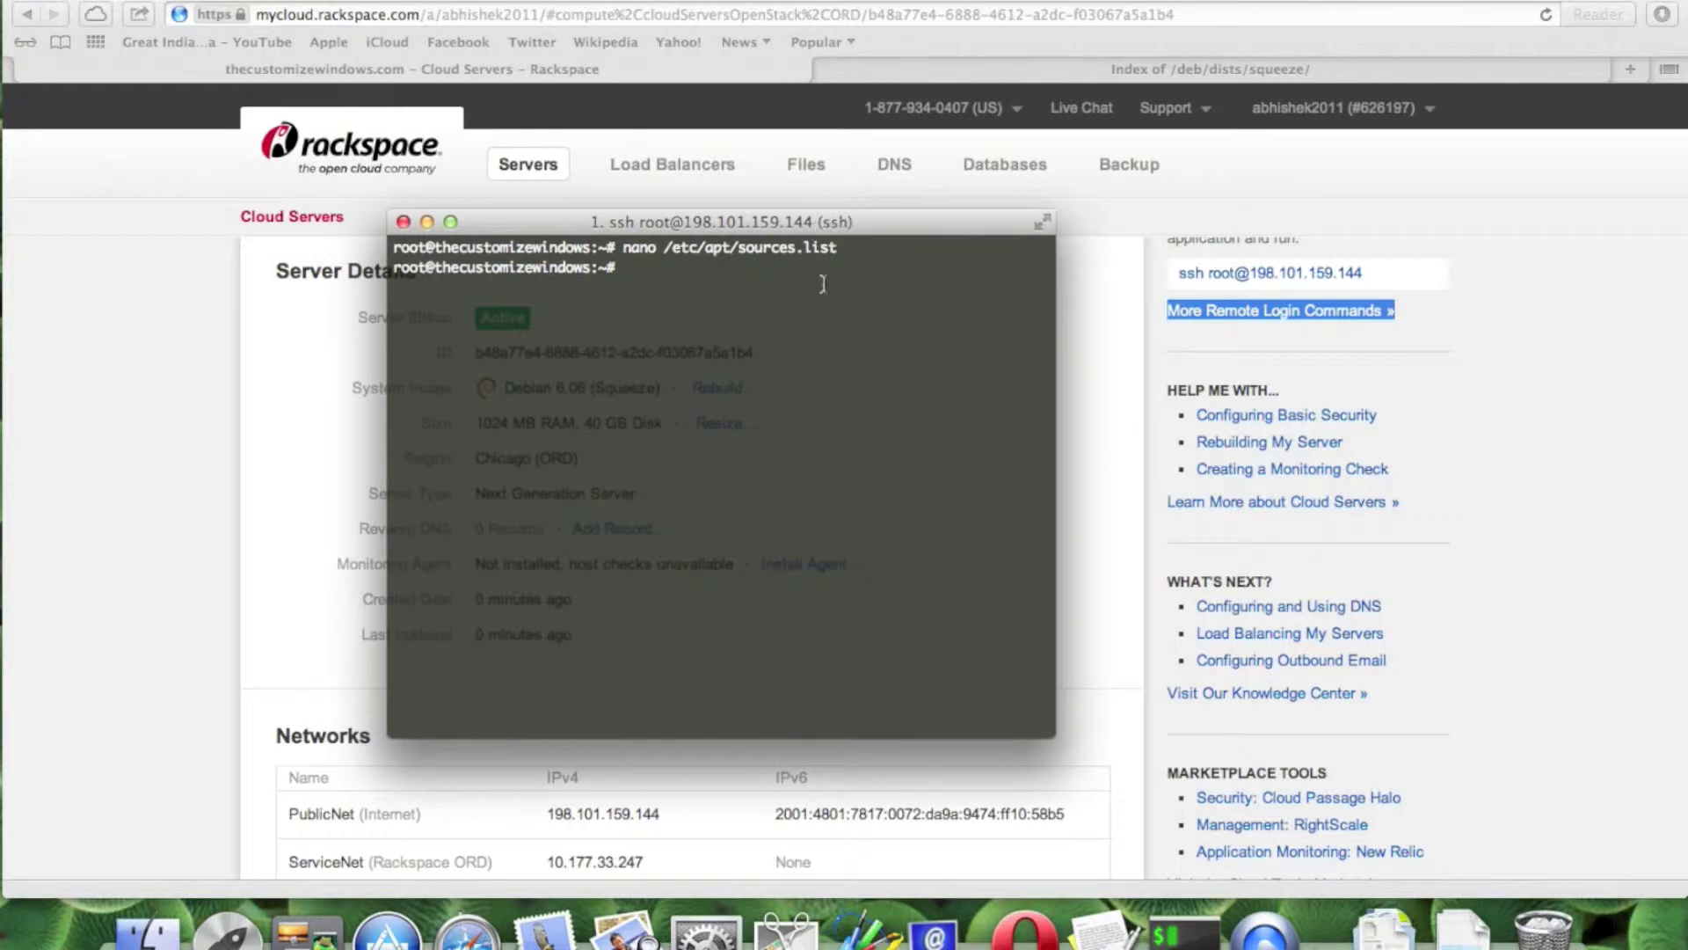
right_click(707, 305)
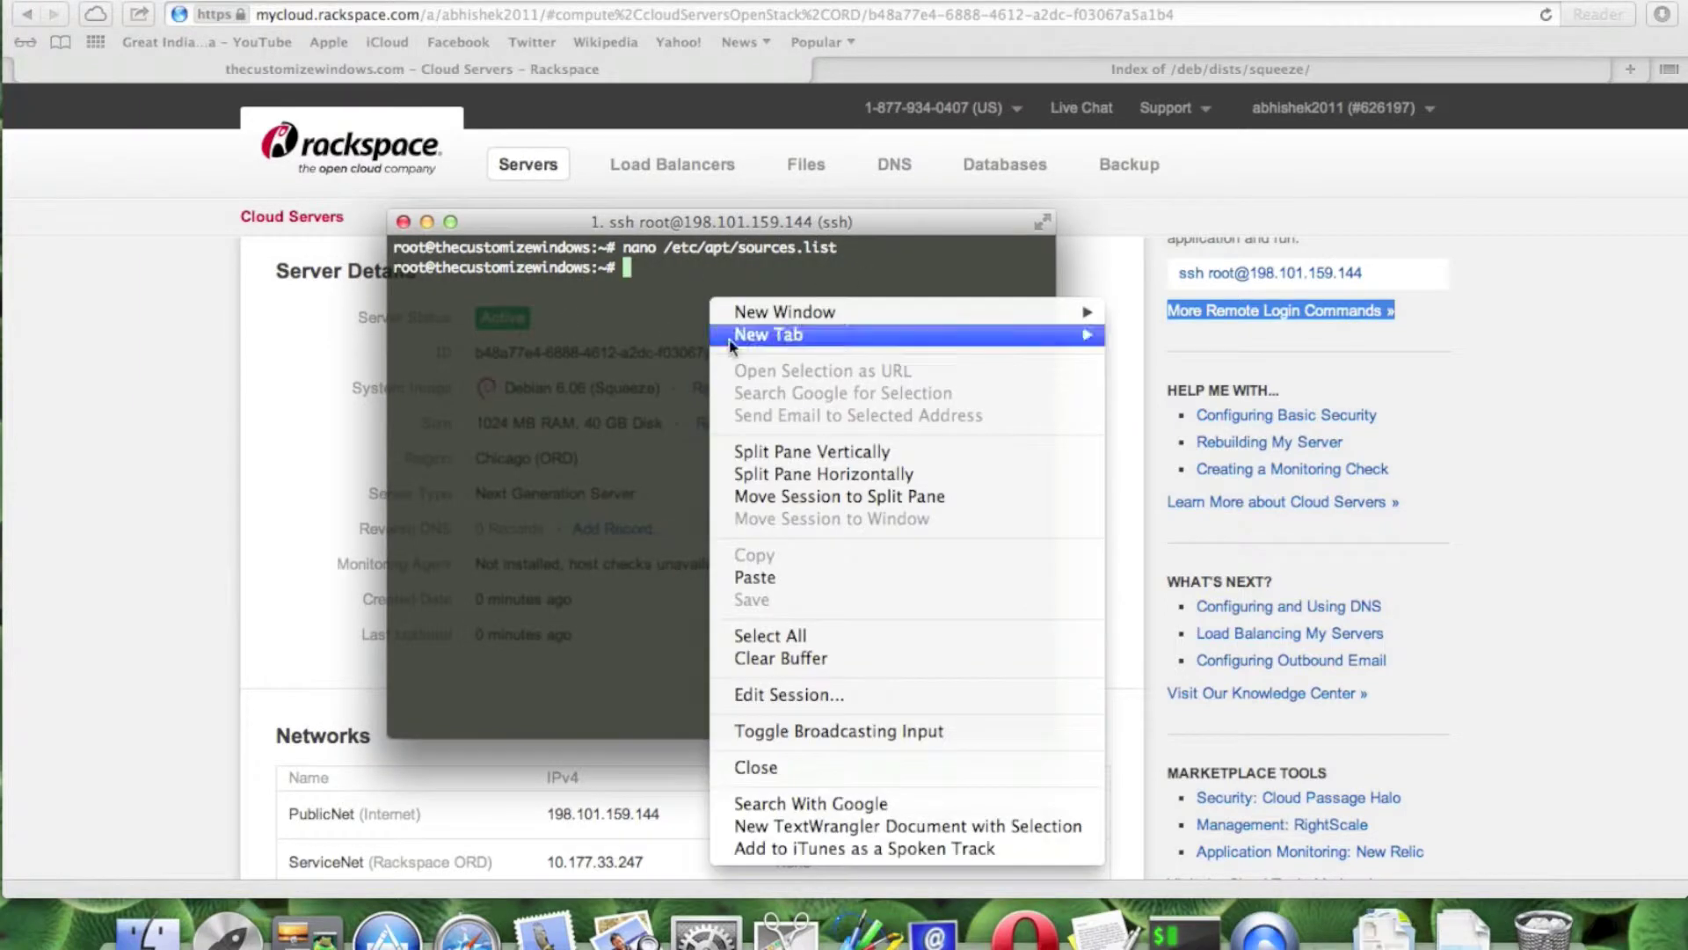
click(585, 323)
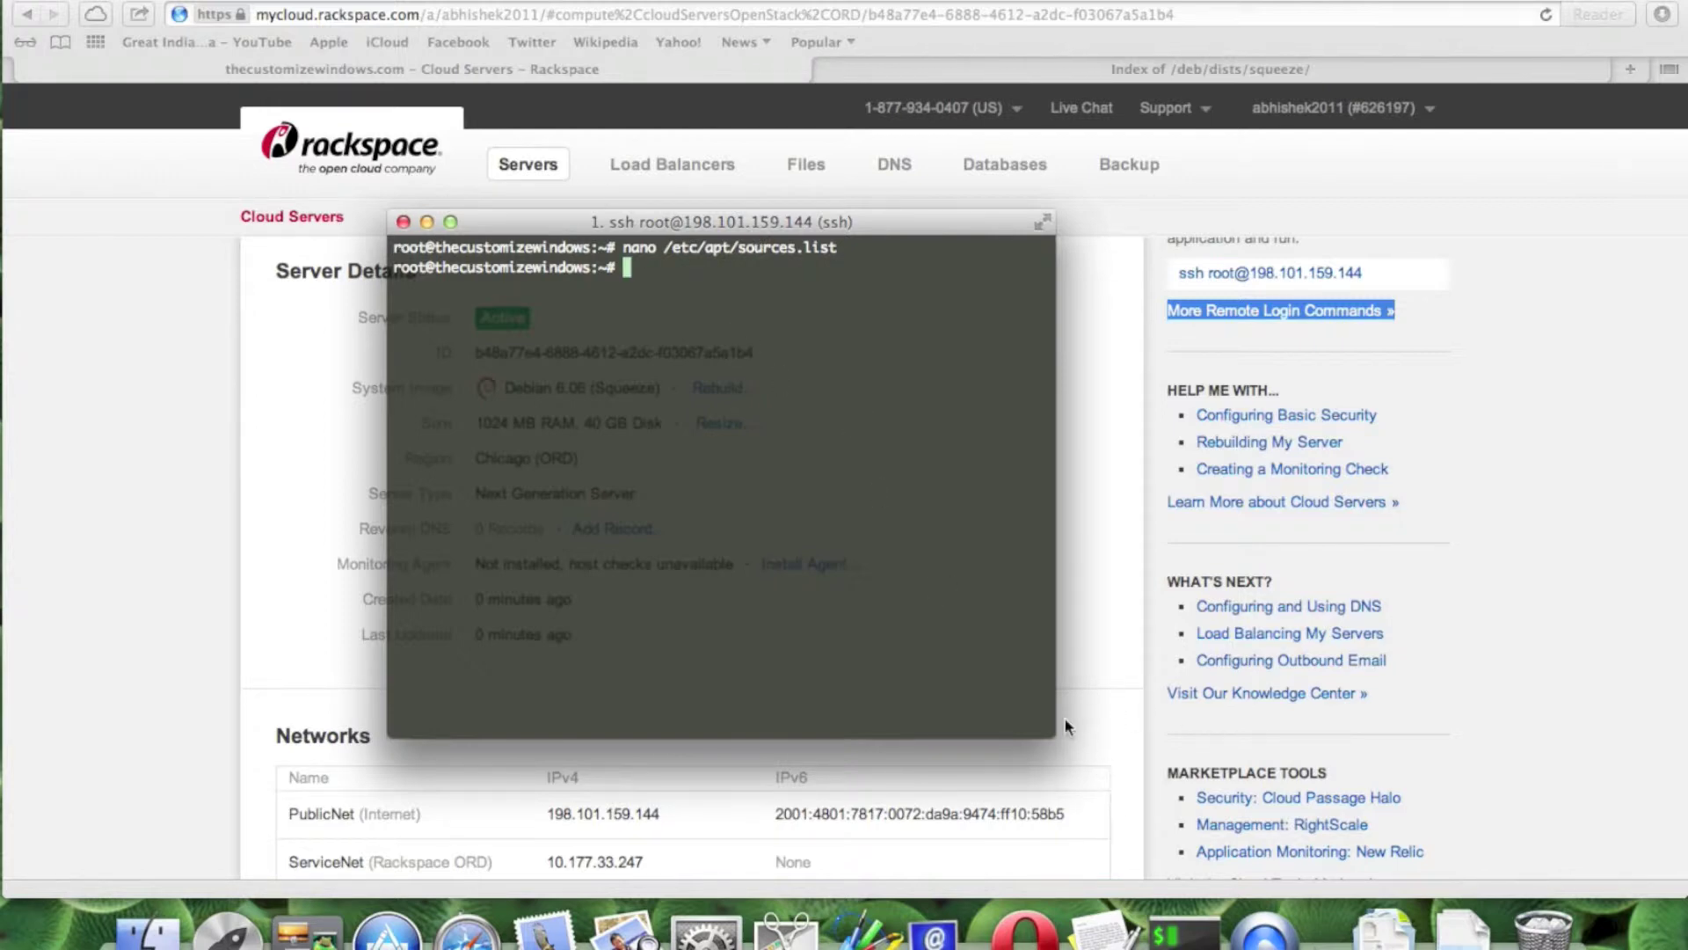
key(Up)
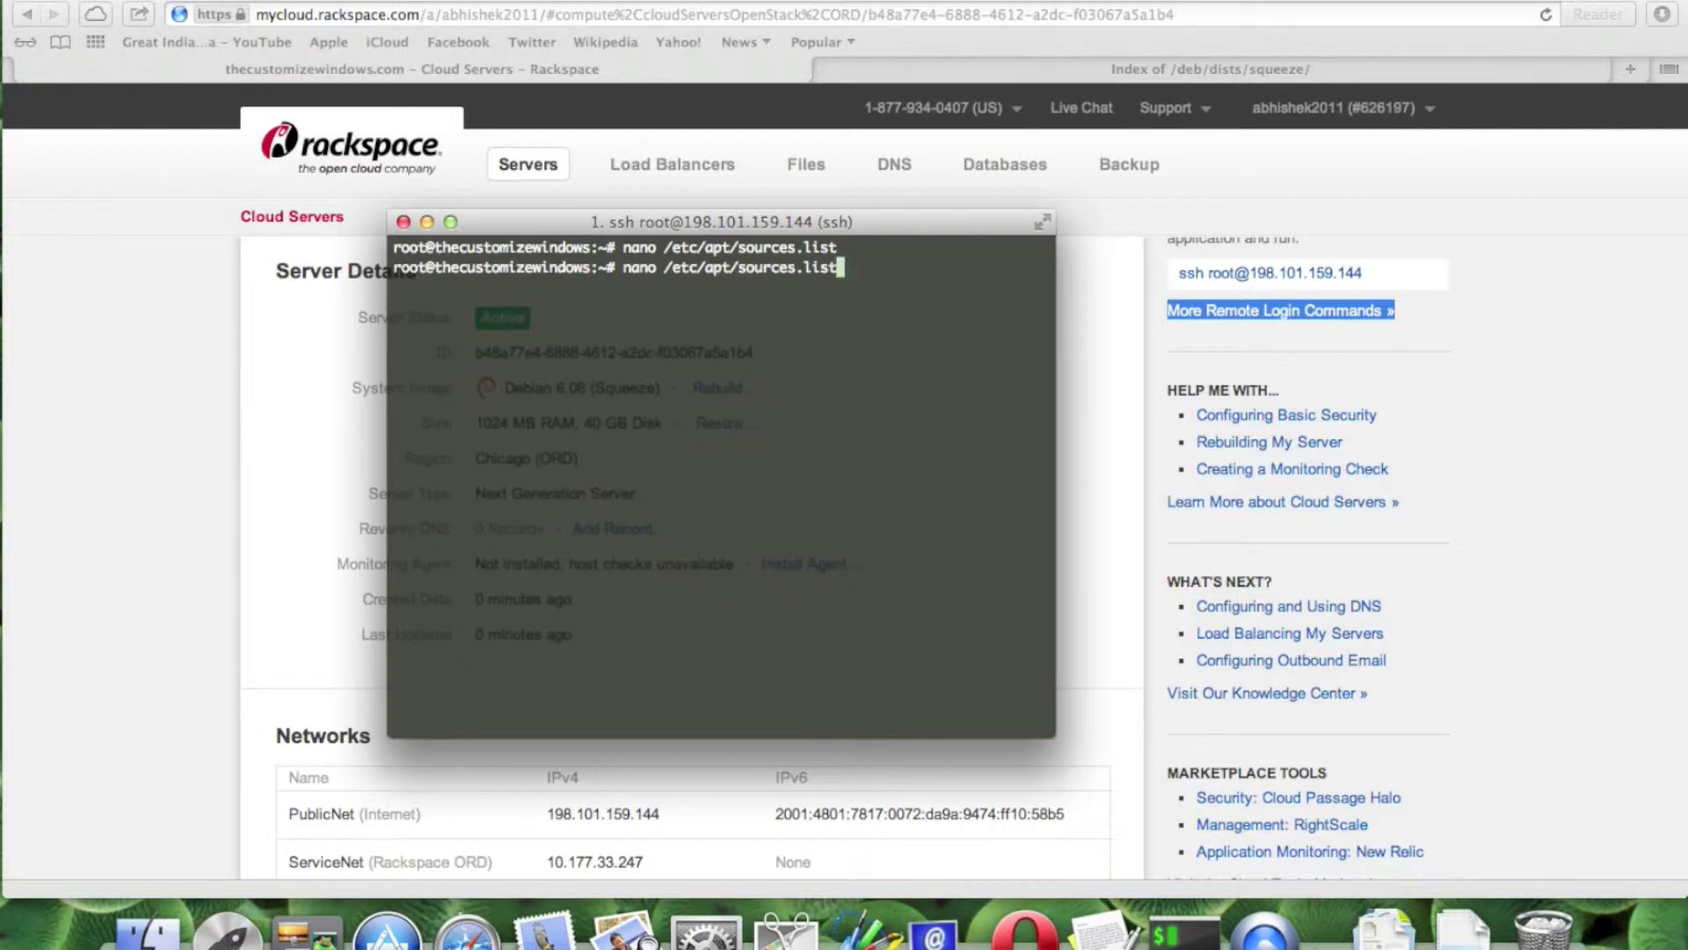
key(Return)
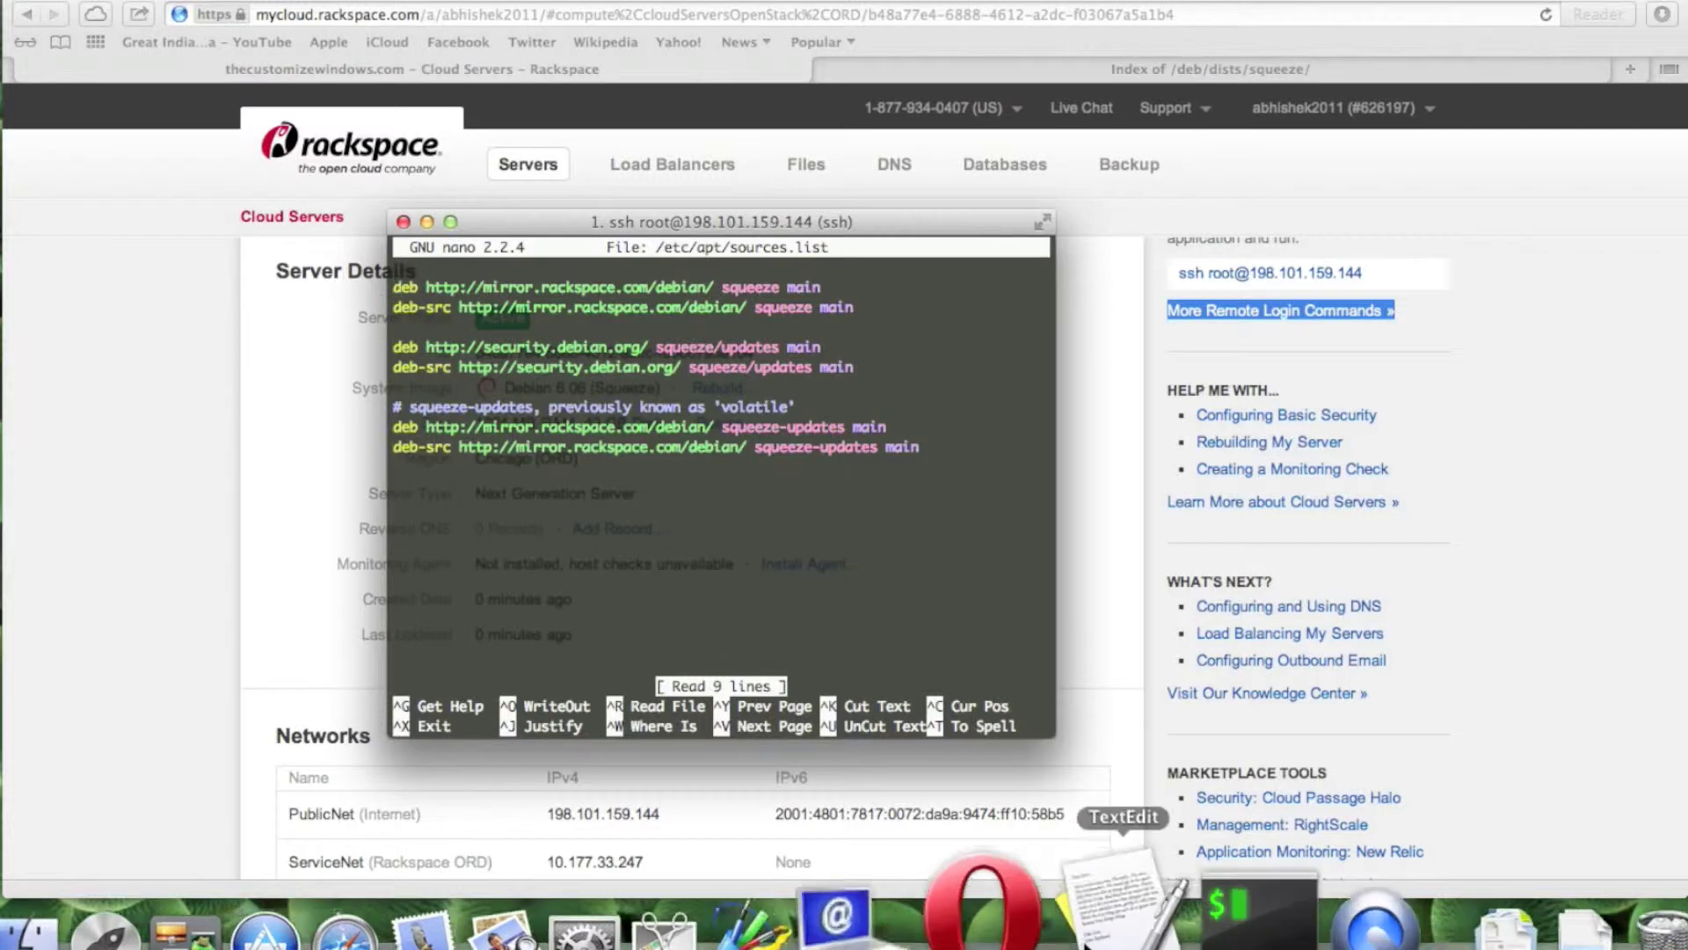
Check the note's OpenPanel repository lines and the squeeze directory, then minimize the browser
right_click(1101, 940)
click(1134, 638)
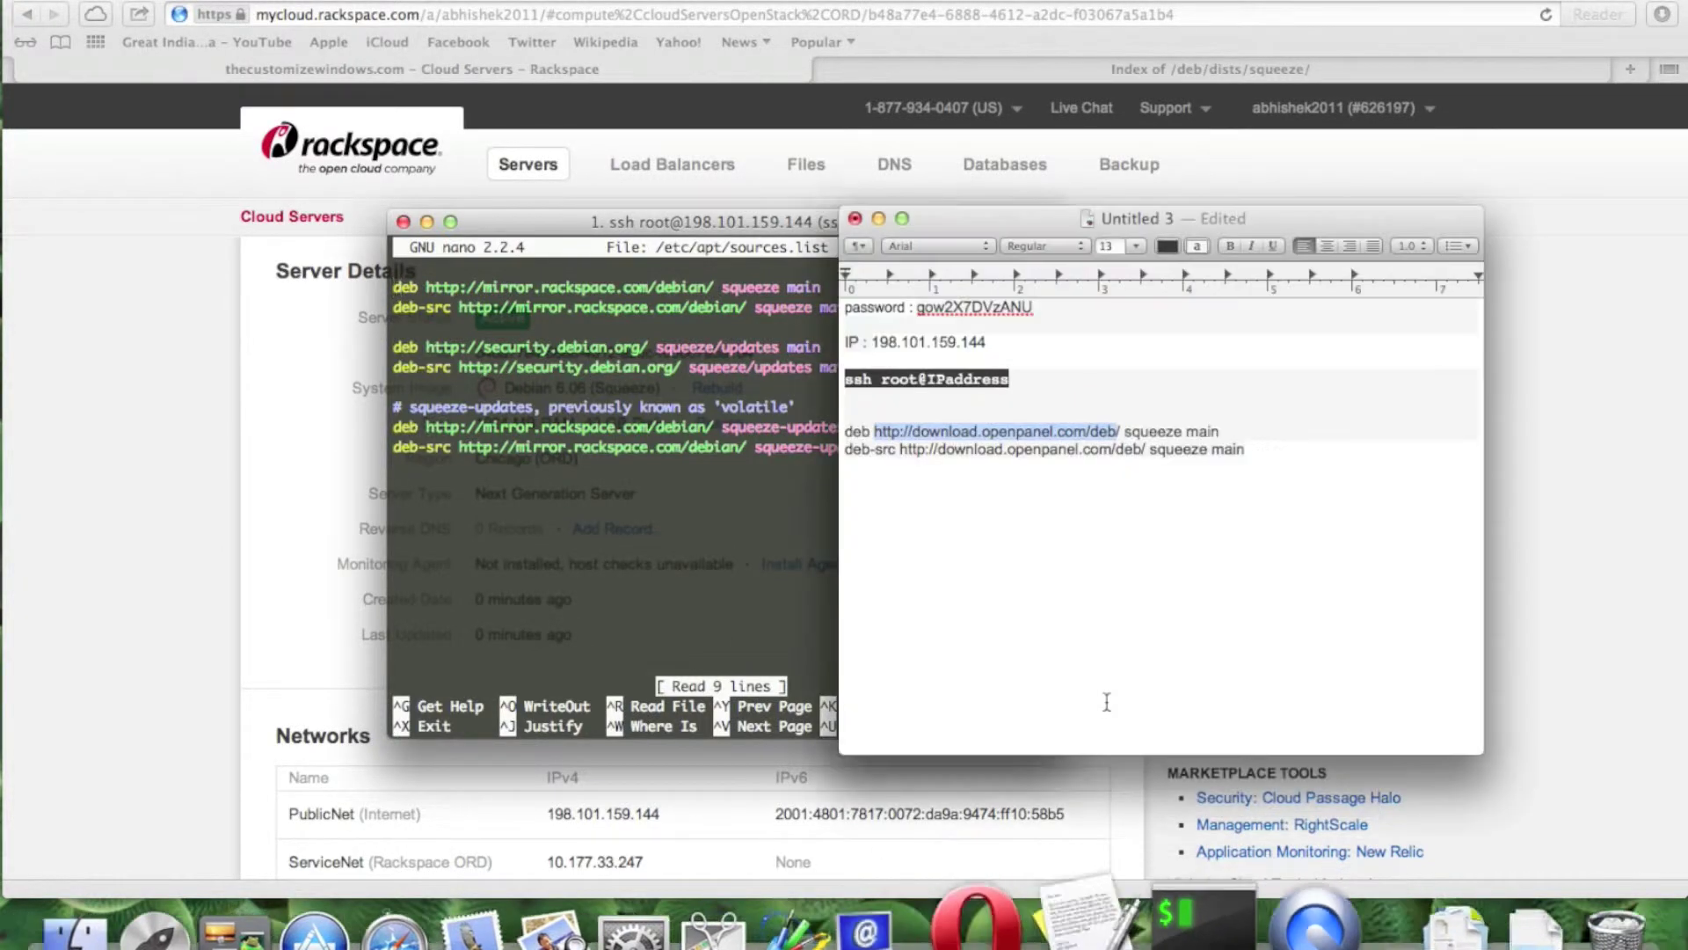
drag(1270, 452, 898, 440)
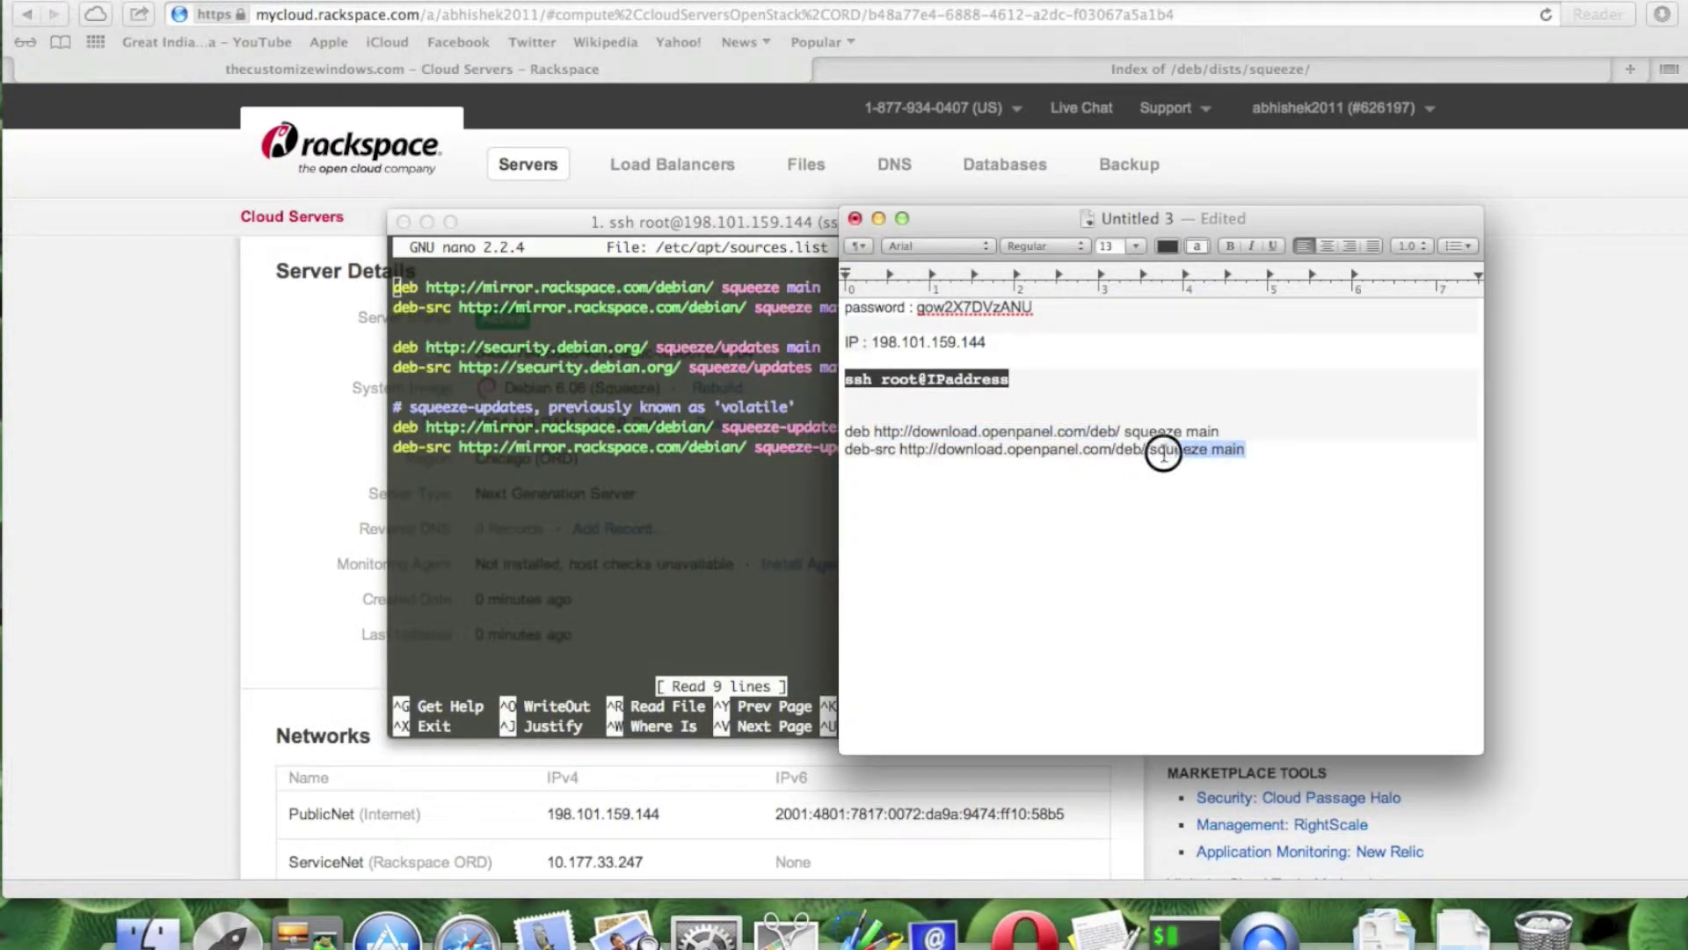
click(1049, 430)
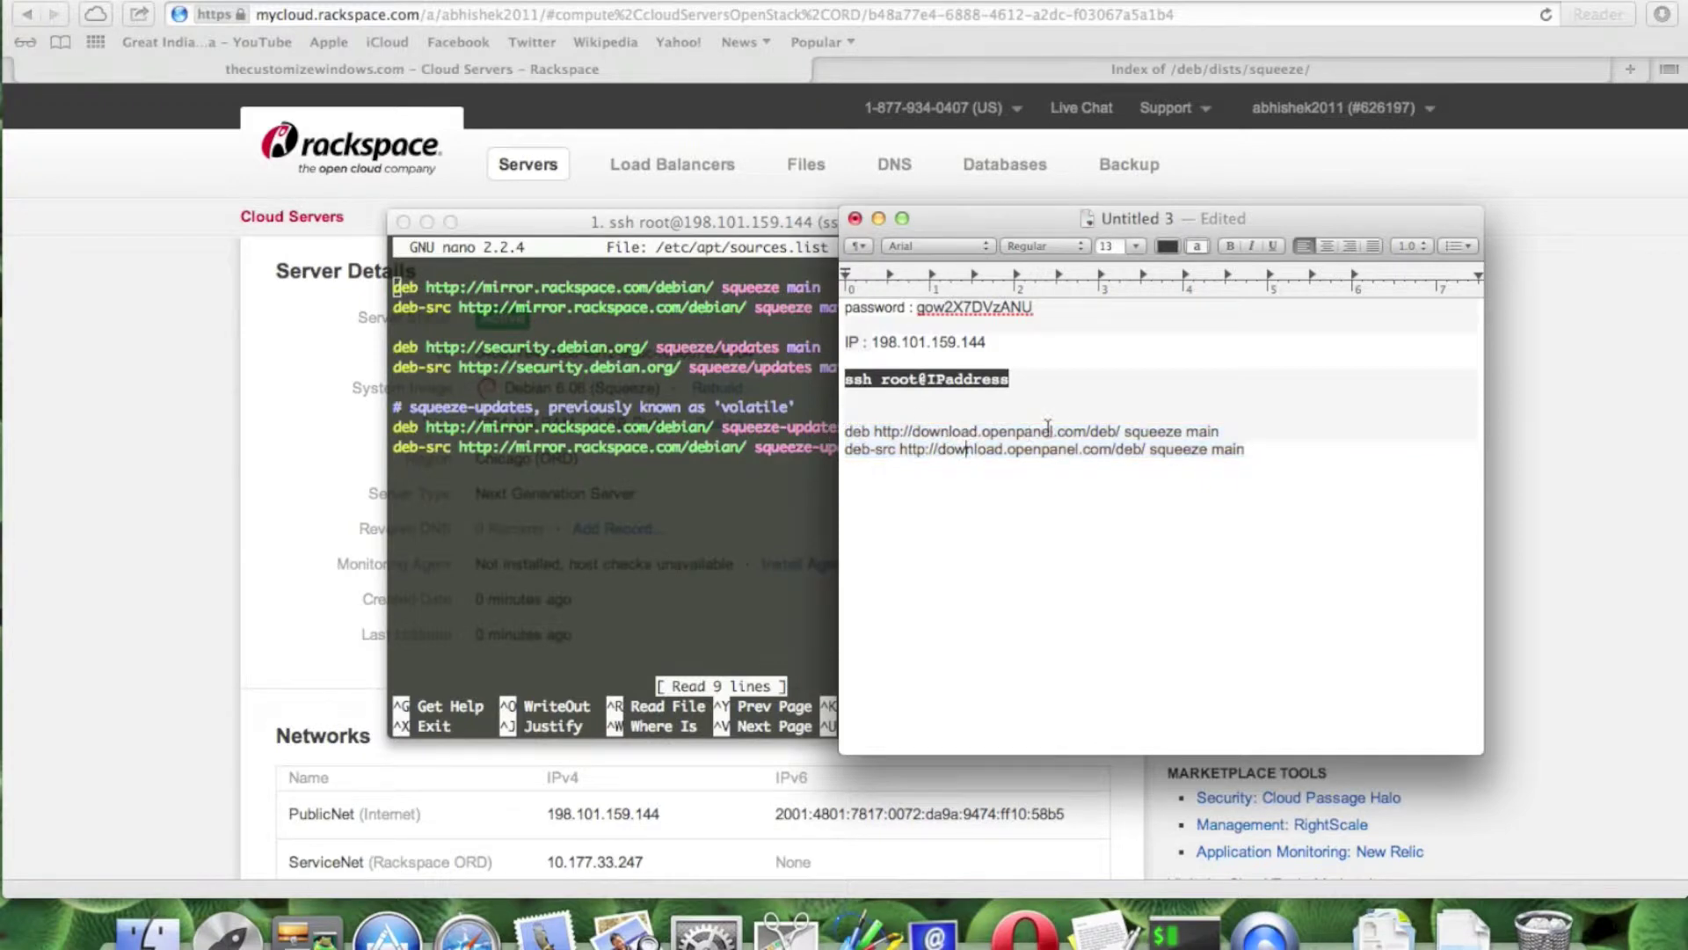
click(1064, 69)
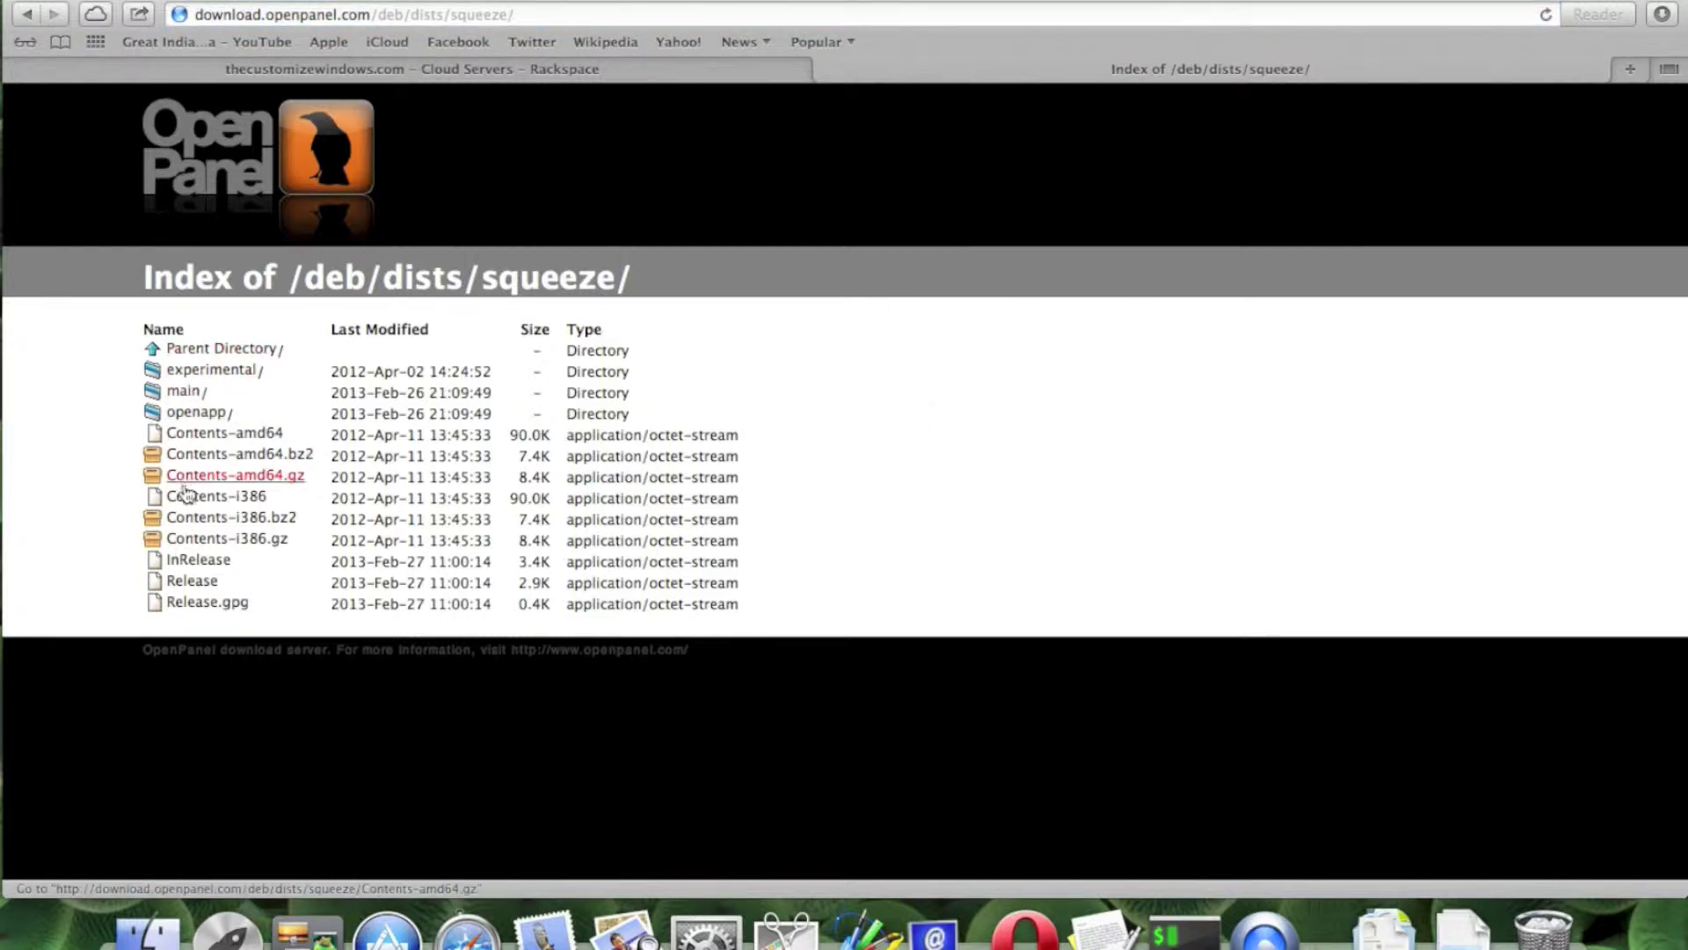
click(449, 69)
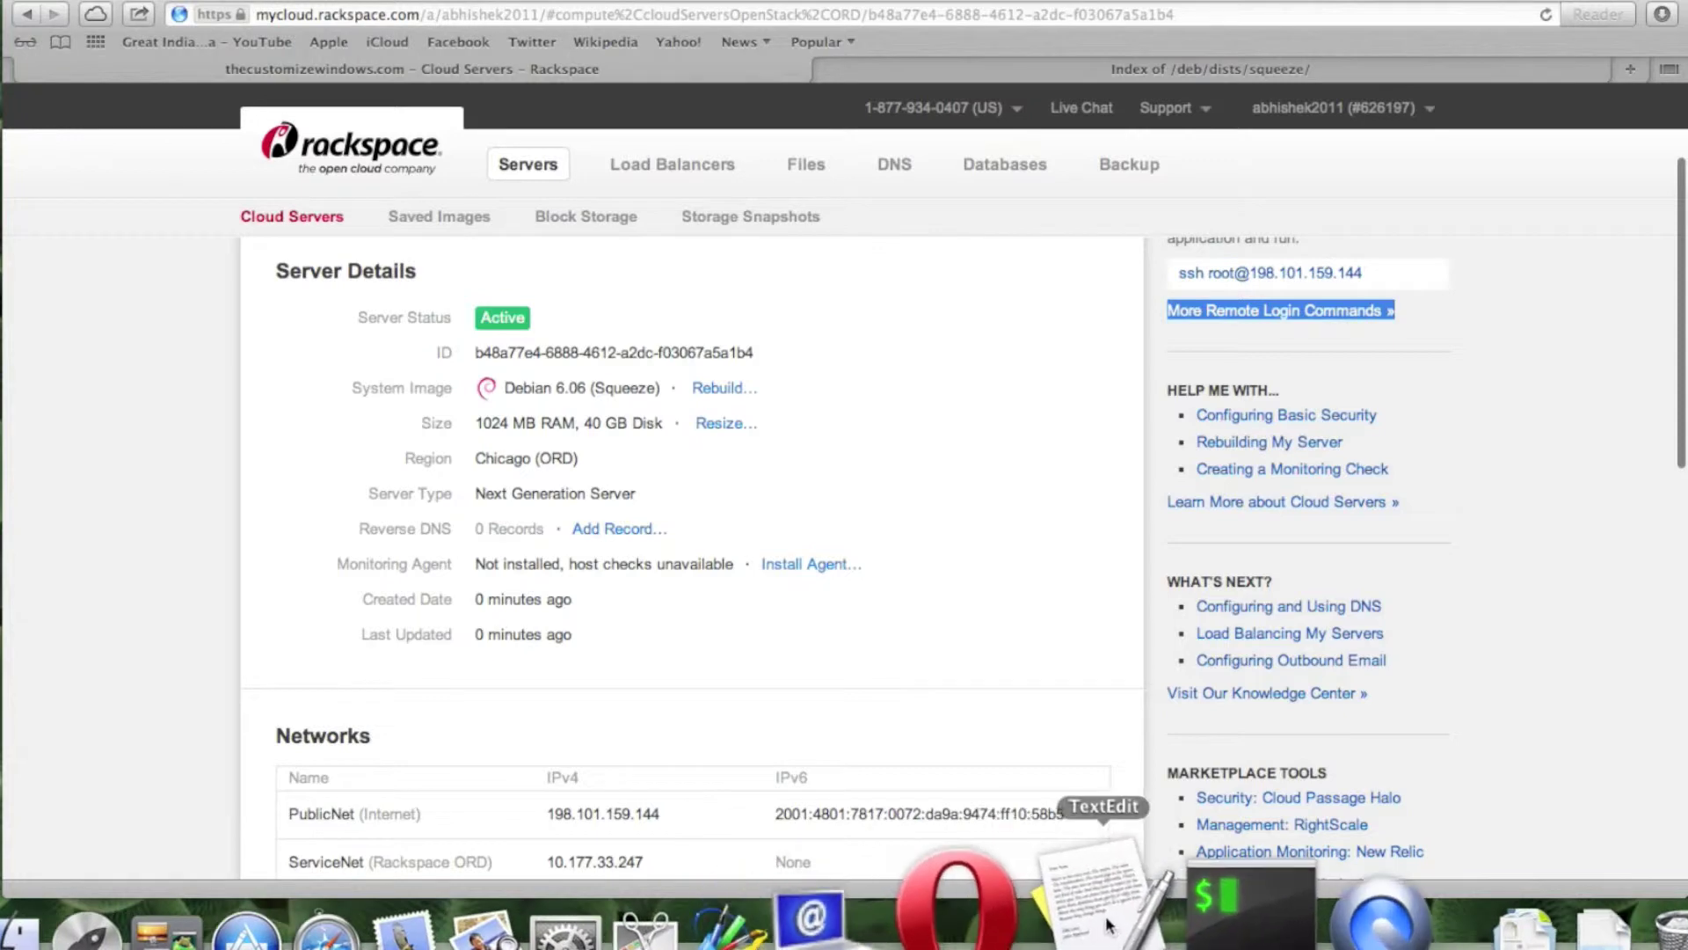
click(1240, 918)
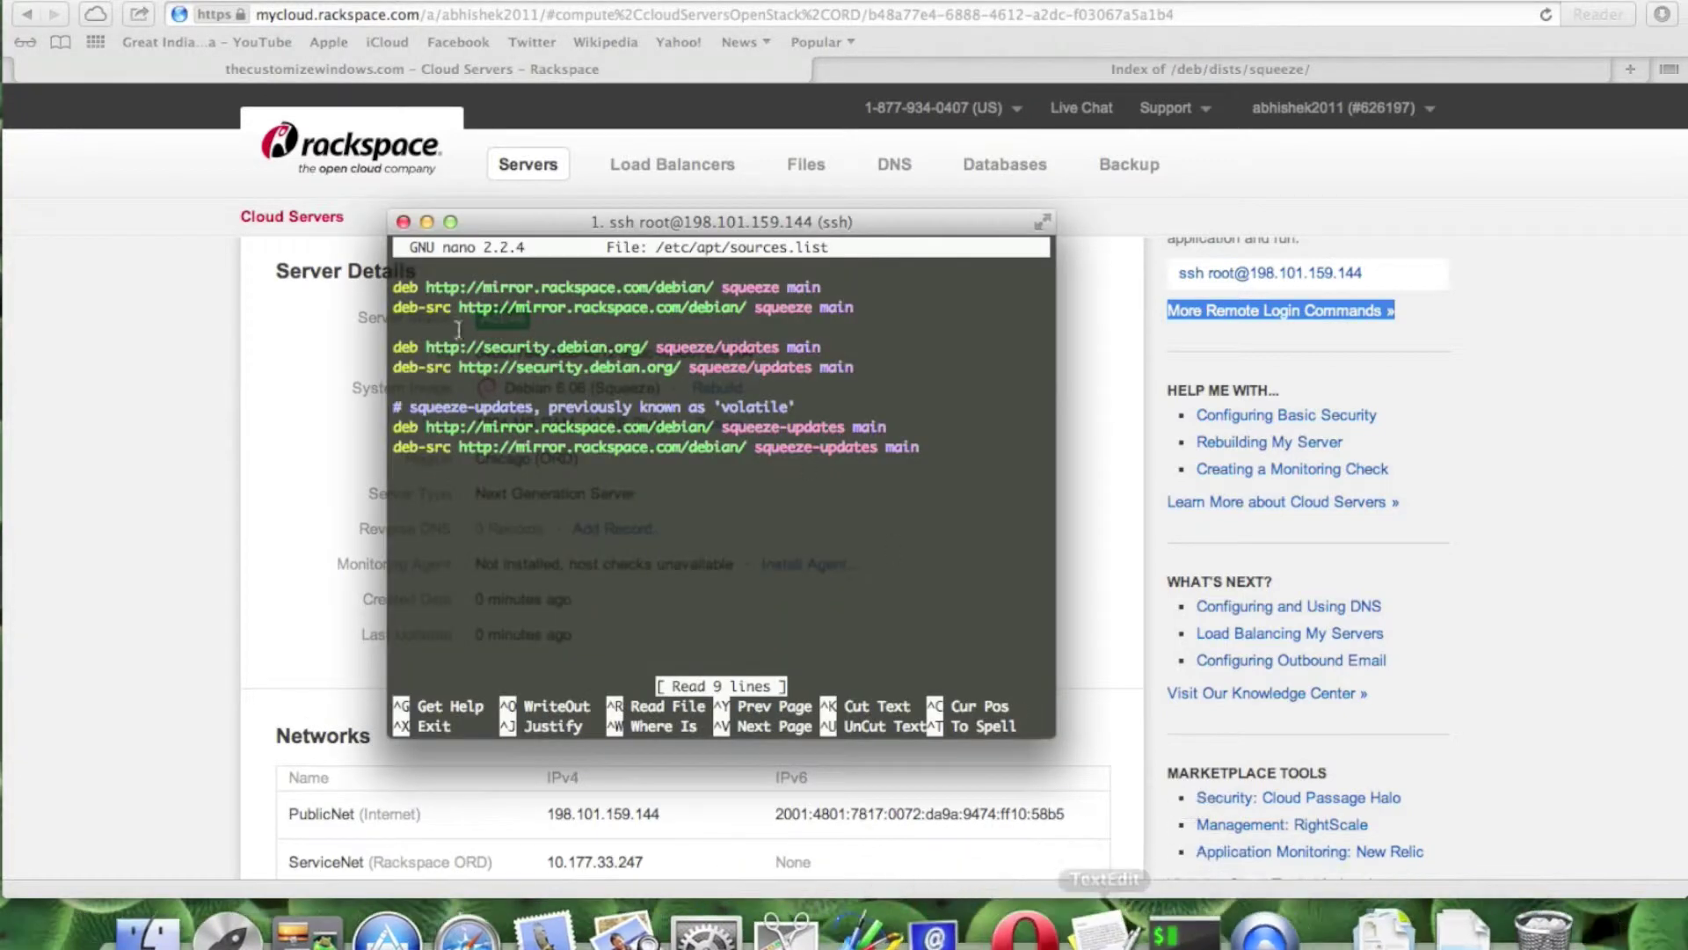
click(53, 7)
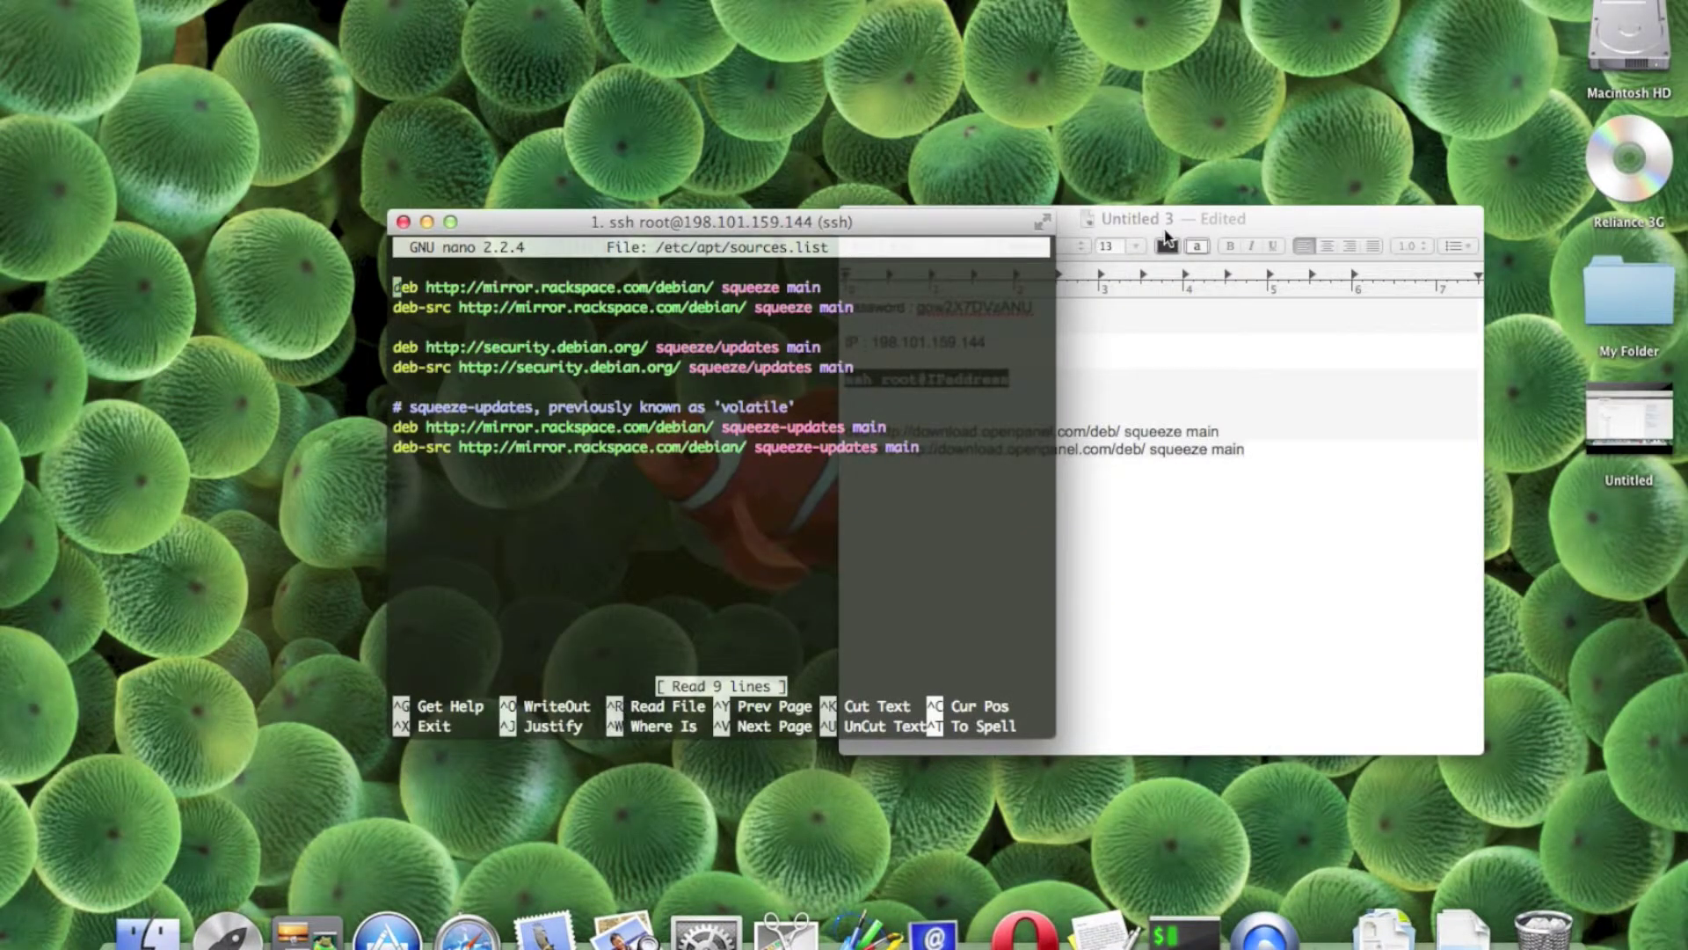
Add a '#Added for Openpanel' comment line at the end of /etc/apt/sources.list in nano
drag(1201, 228, 1458, 205)
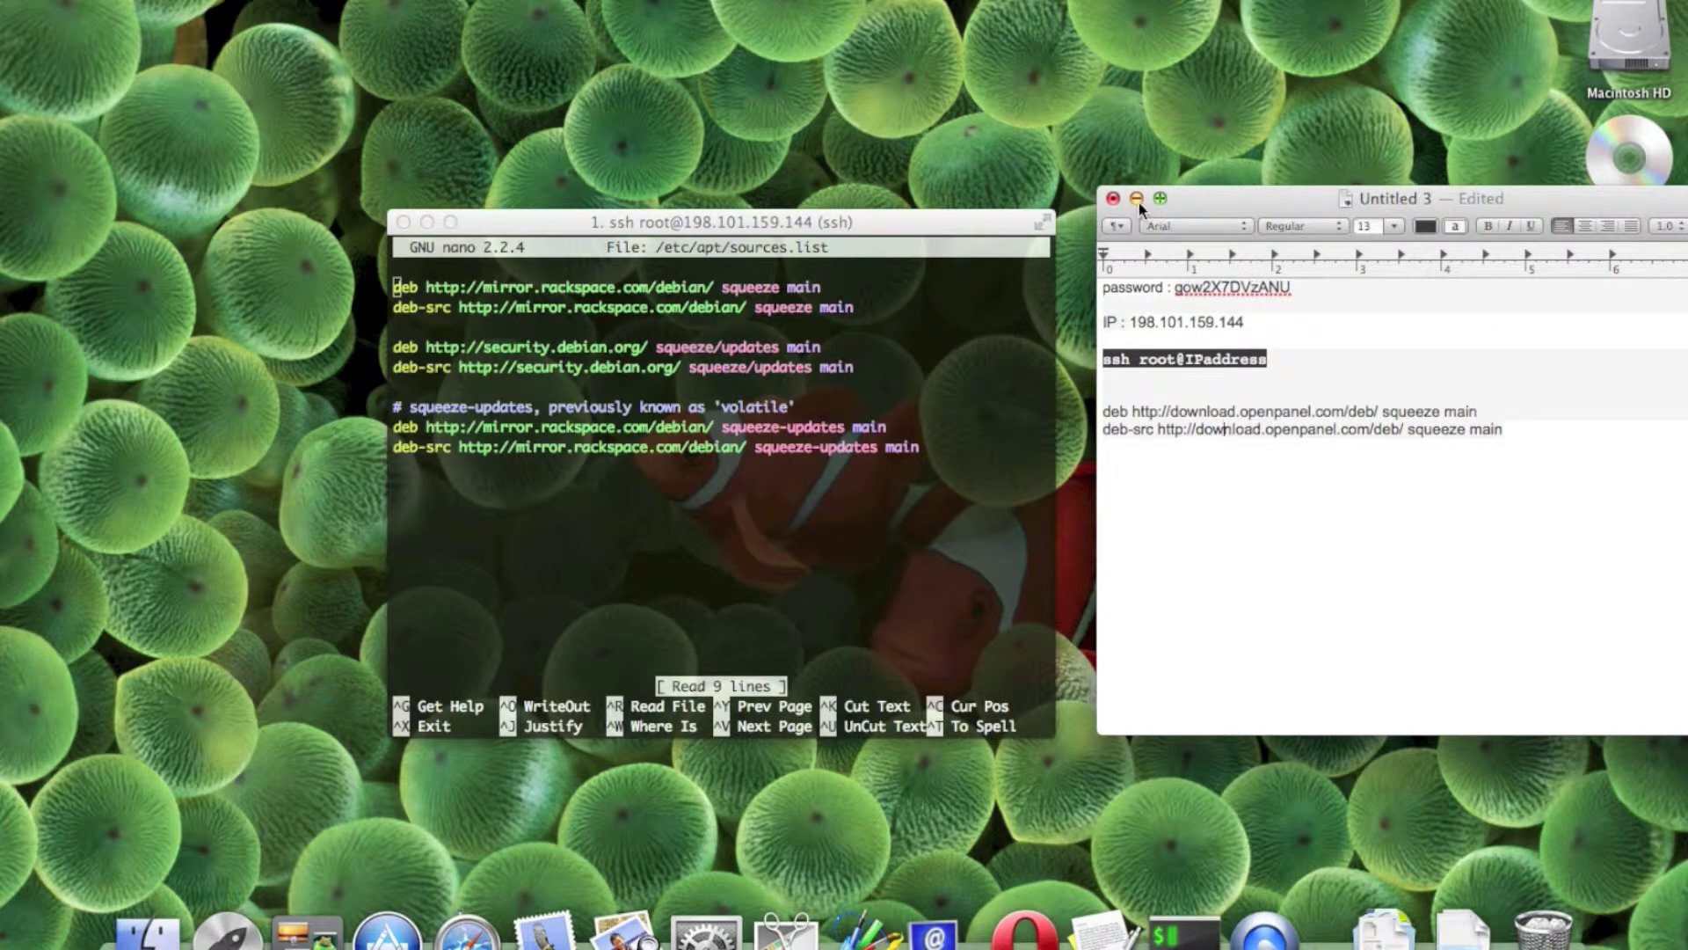
click(920, 454)
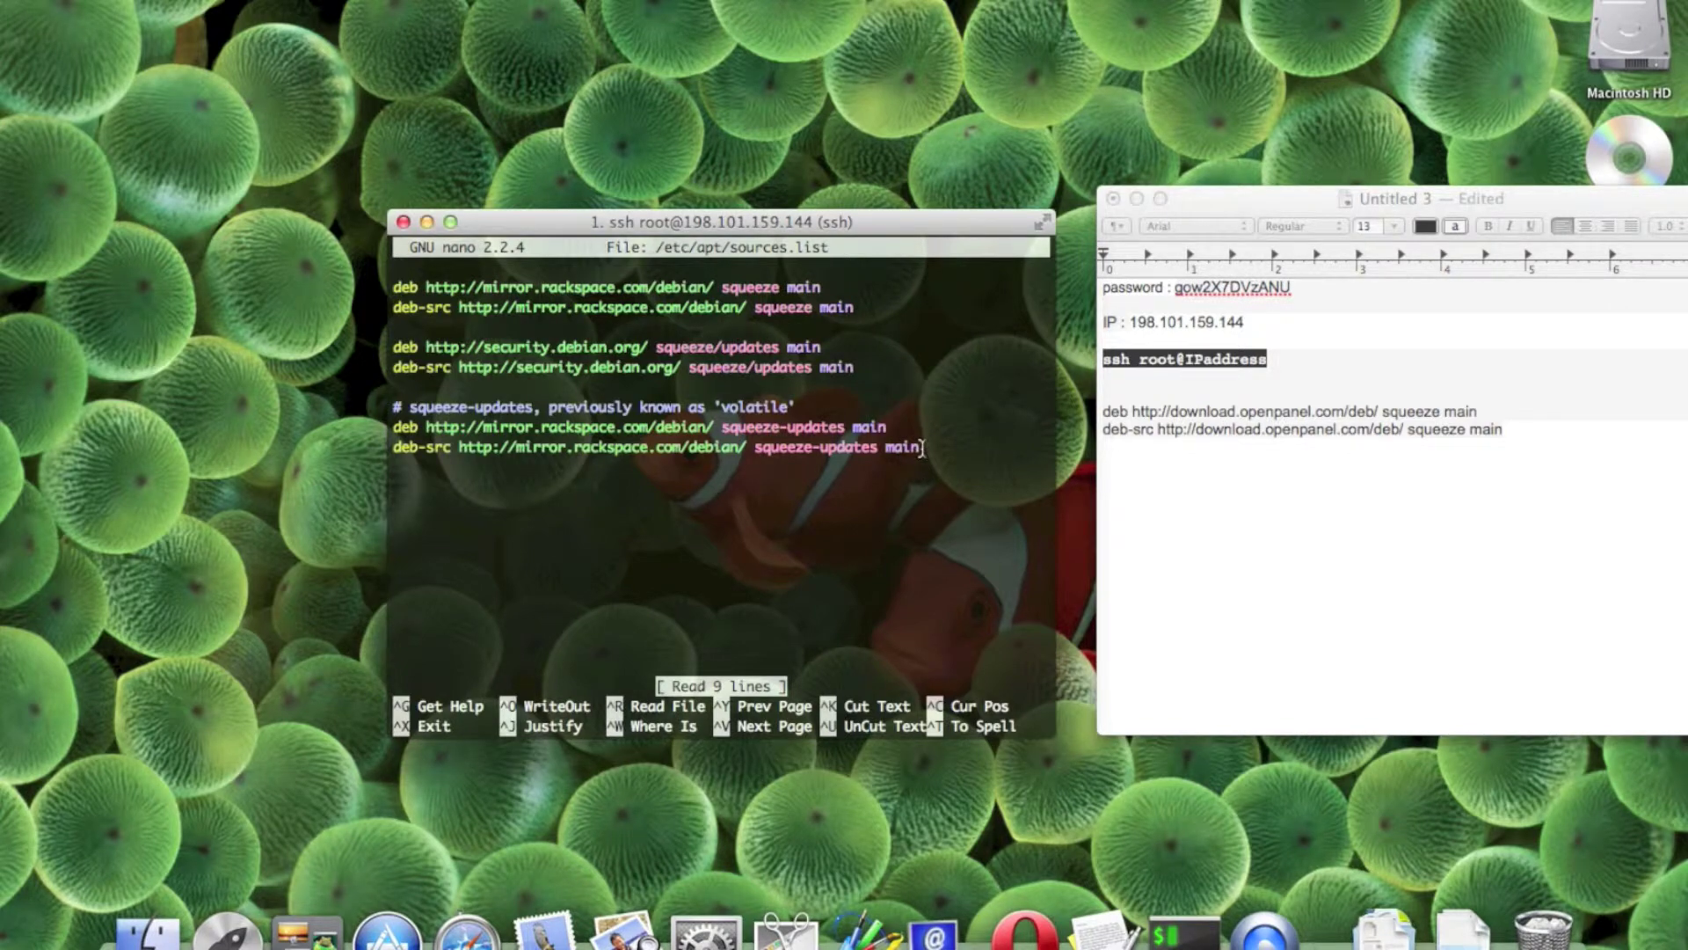
key(Down)
key(Down)
key(Down)
key(Down)
key(Down)
key(Down)
key(Down)
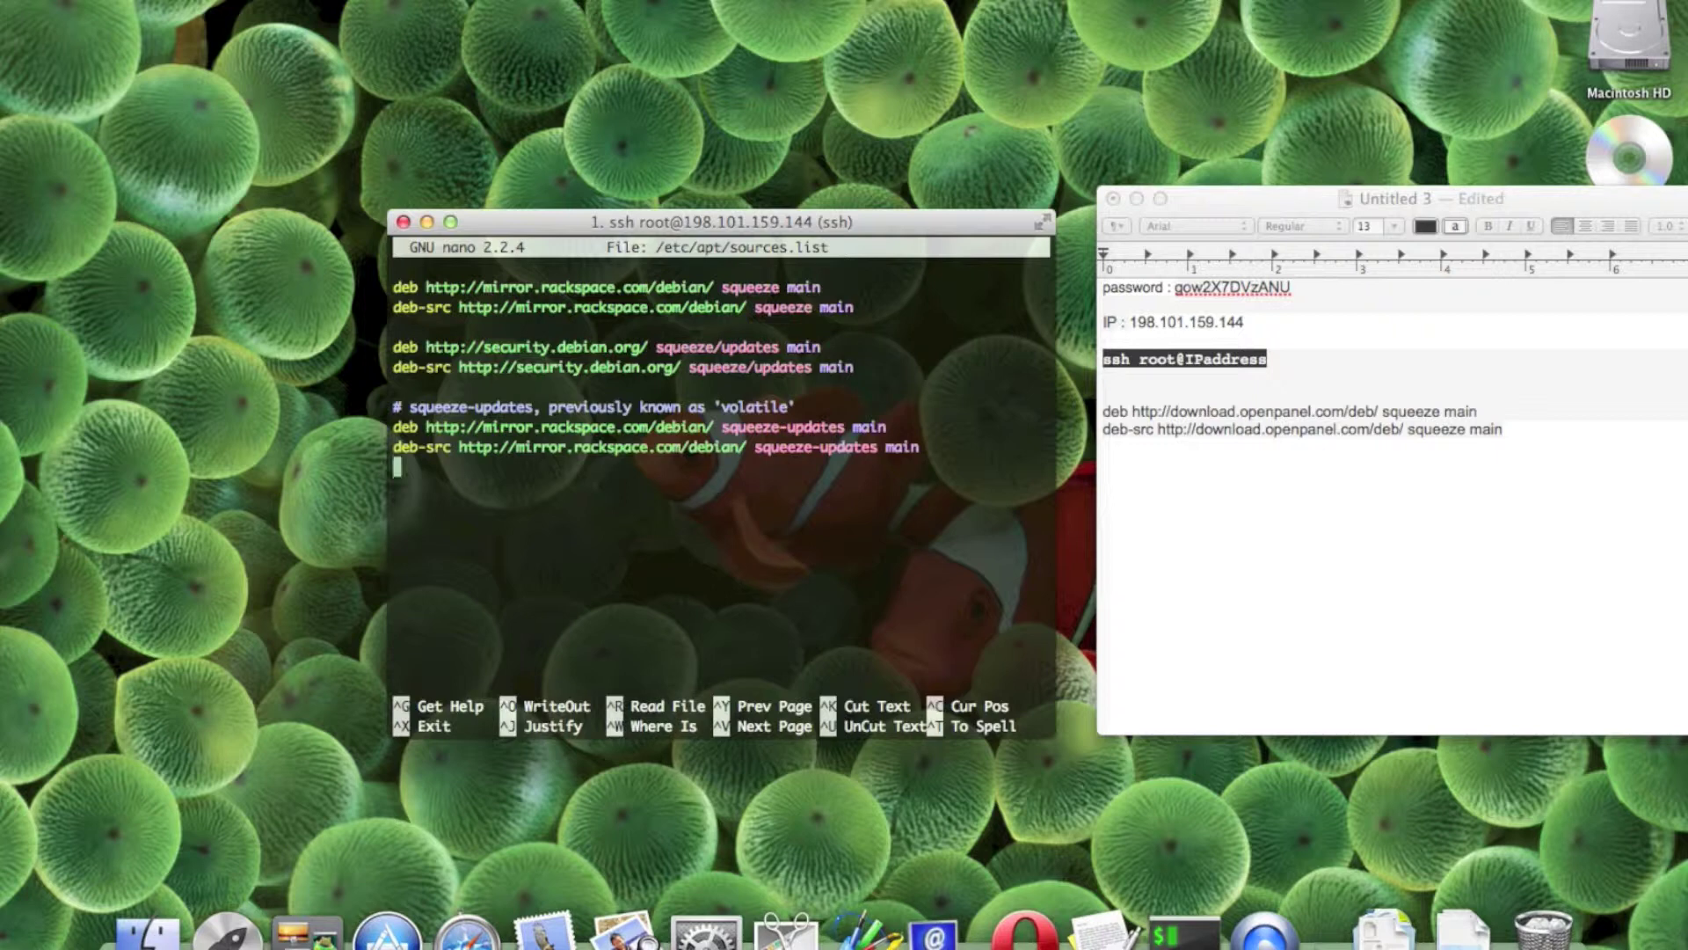
key(Return)
text(#)
text(Added )
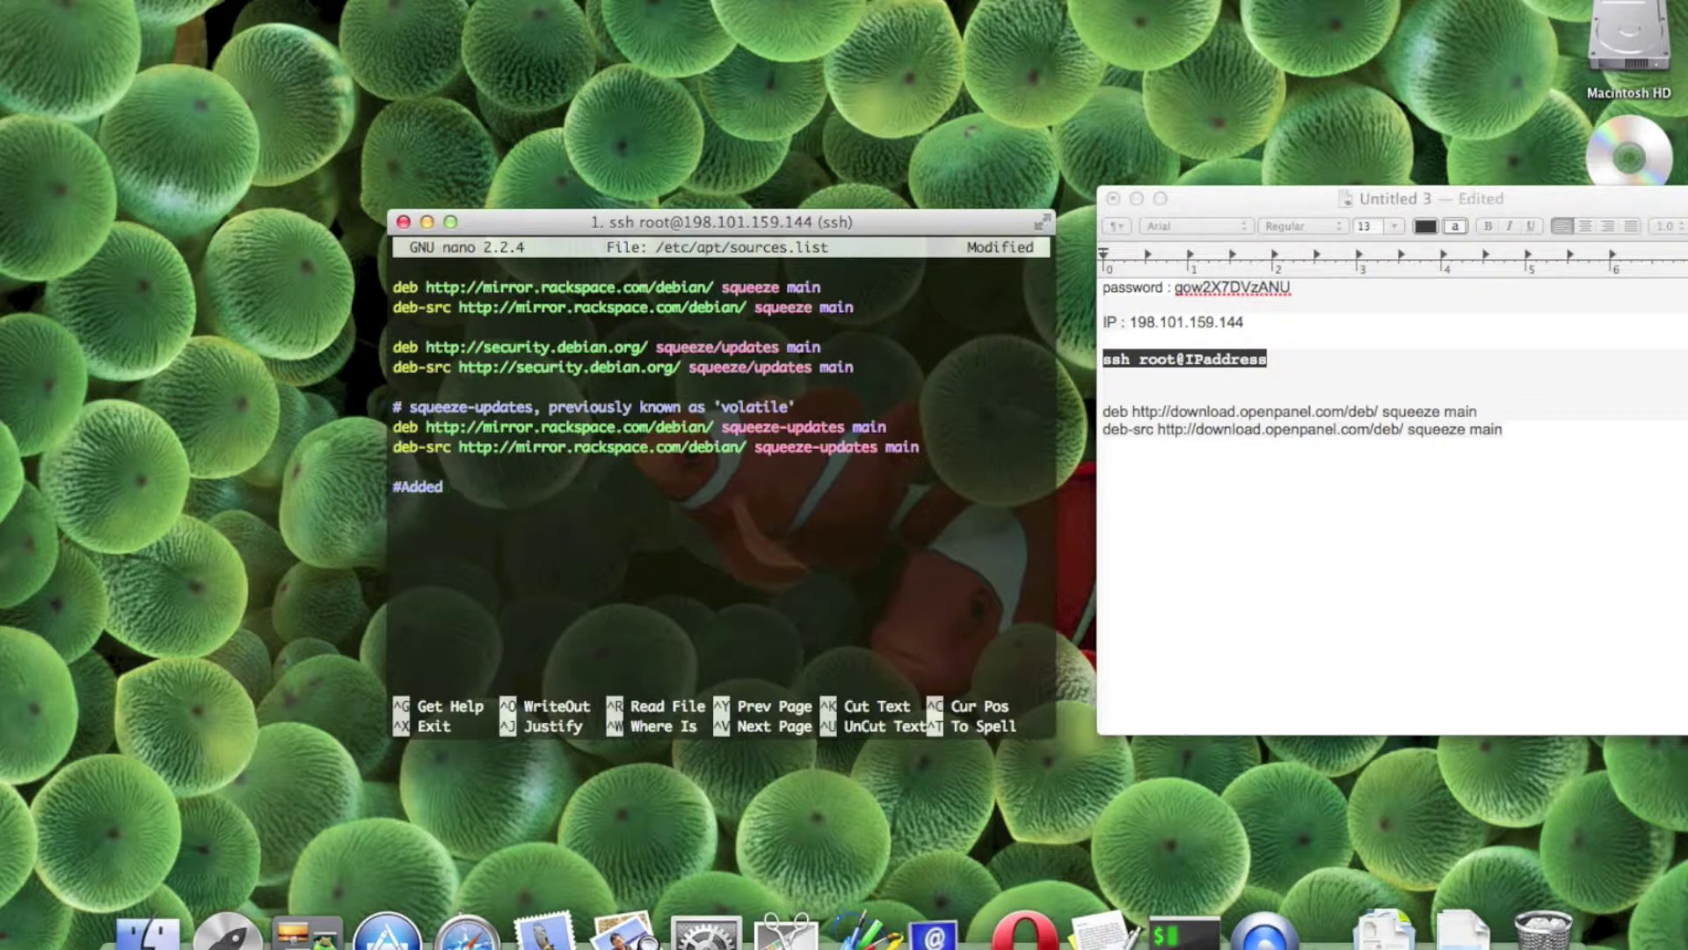
text(for O)
text(penpan)
text(el)
key(Return)
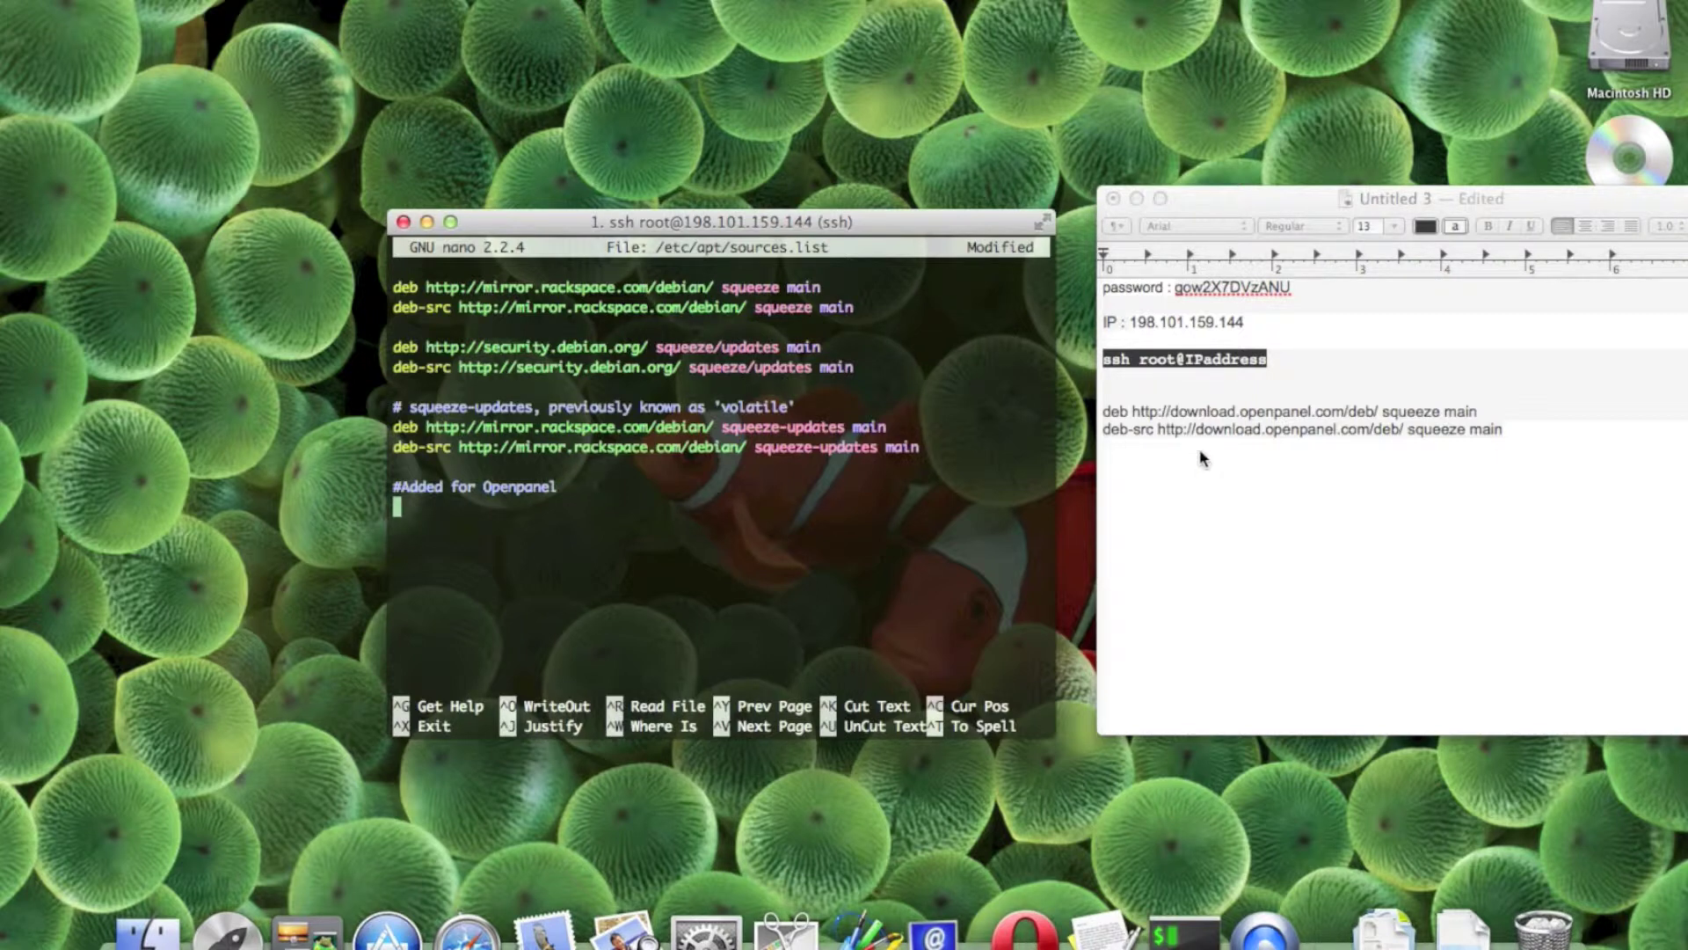
Paste the OpenPanel deb and deb-src lines from TextEdit below the comment, removing a stray character
click(1539, 436)
drag(1508, 430, 1124, 413)
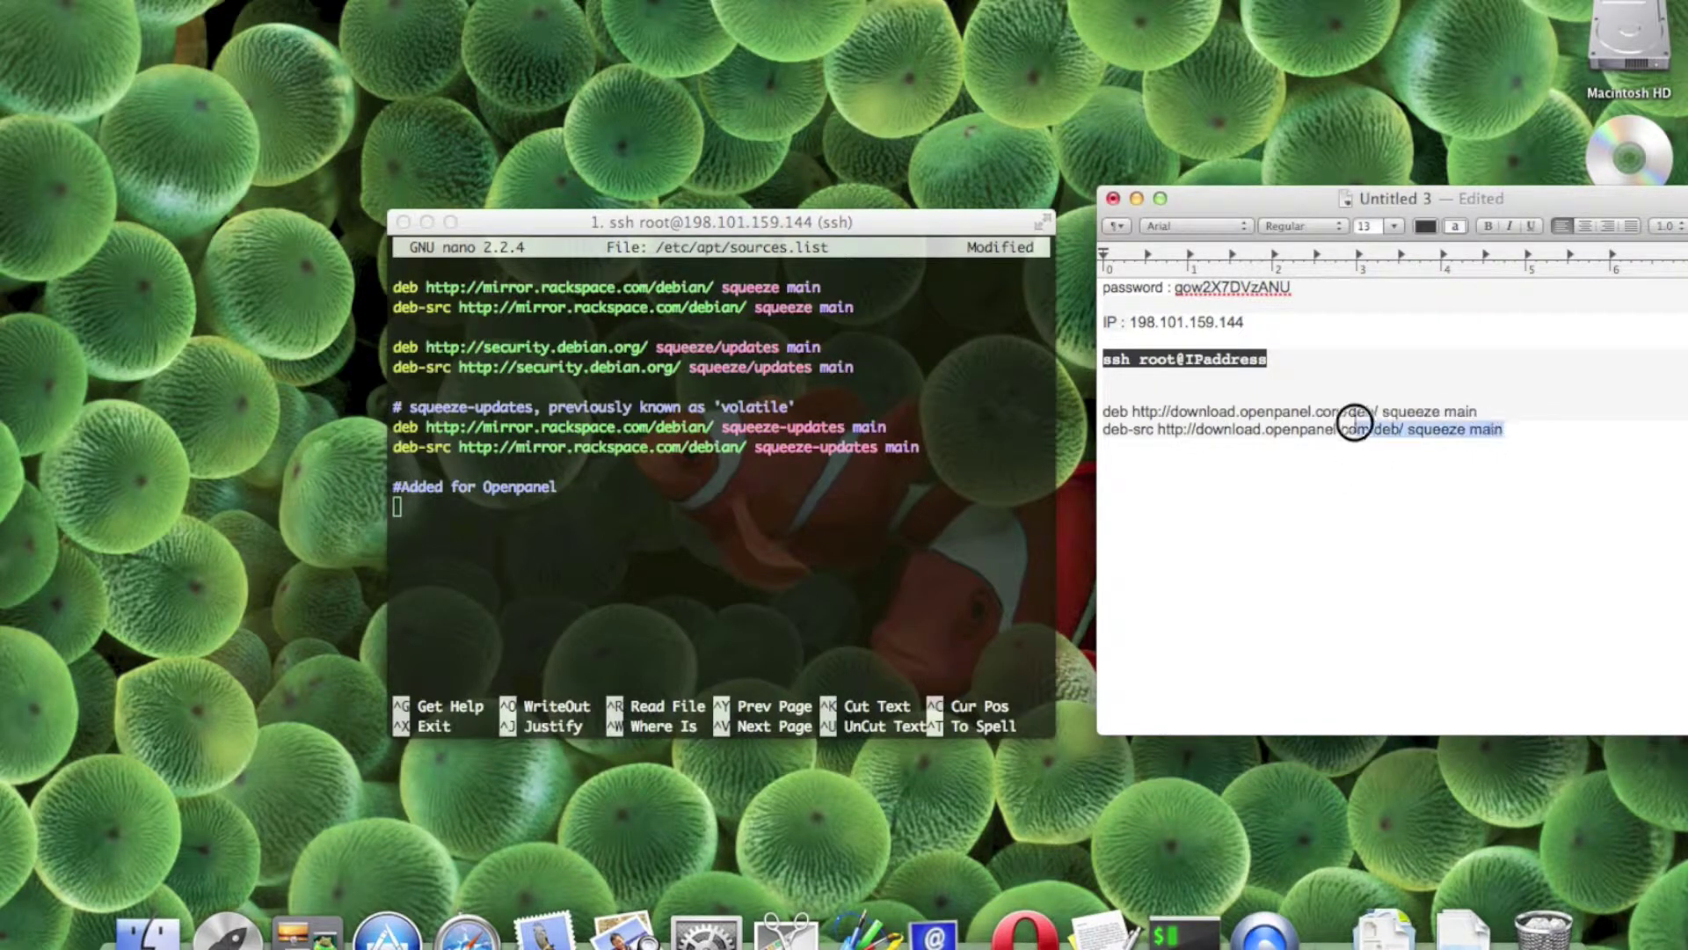
right_click(1158, 422)
click(1215, 514)
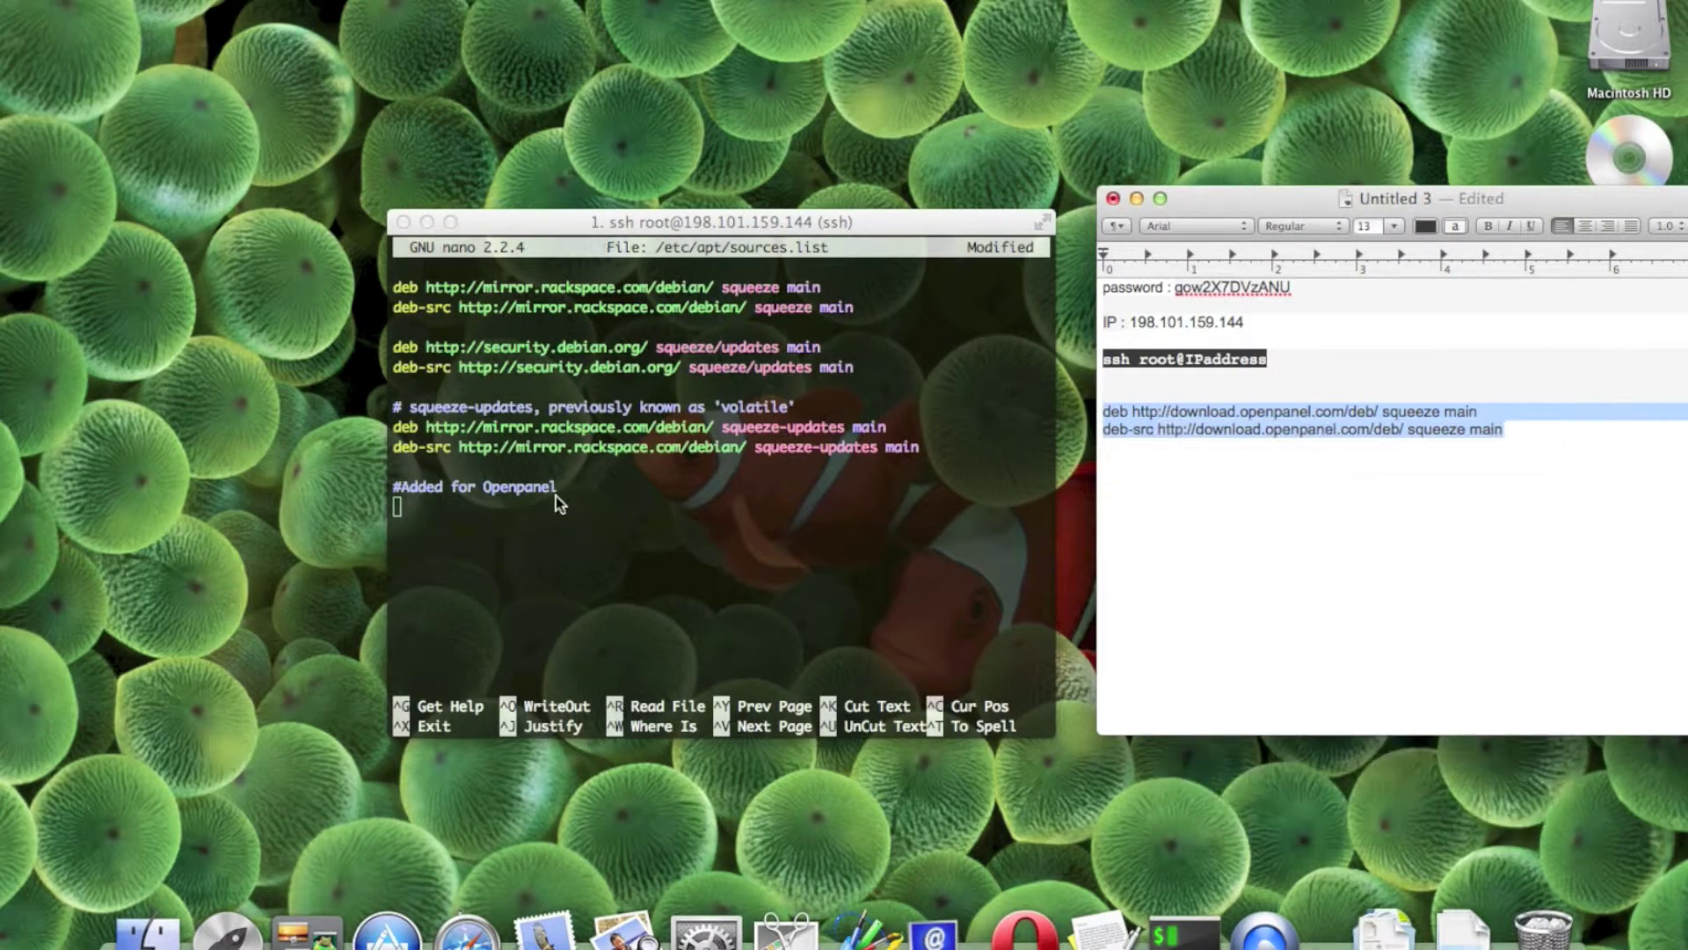
click(446, 525)
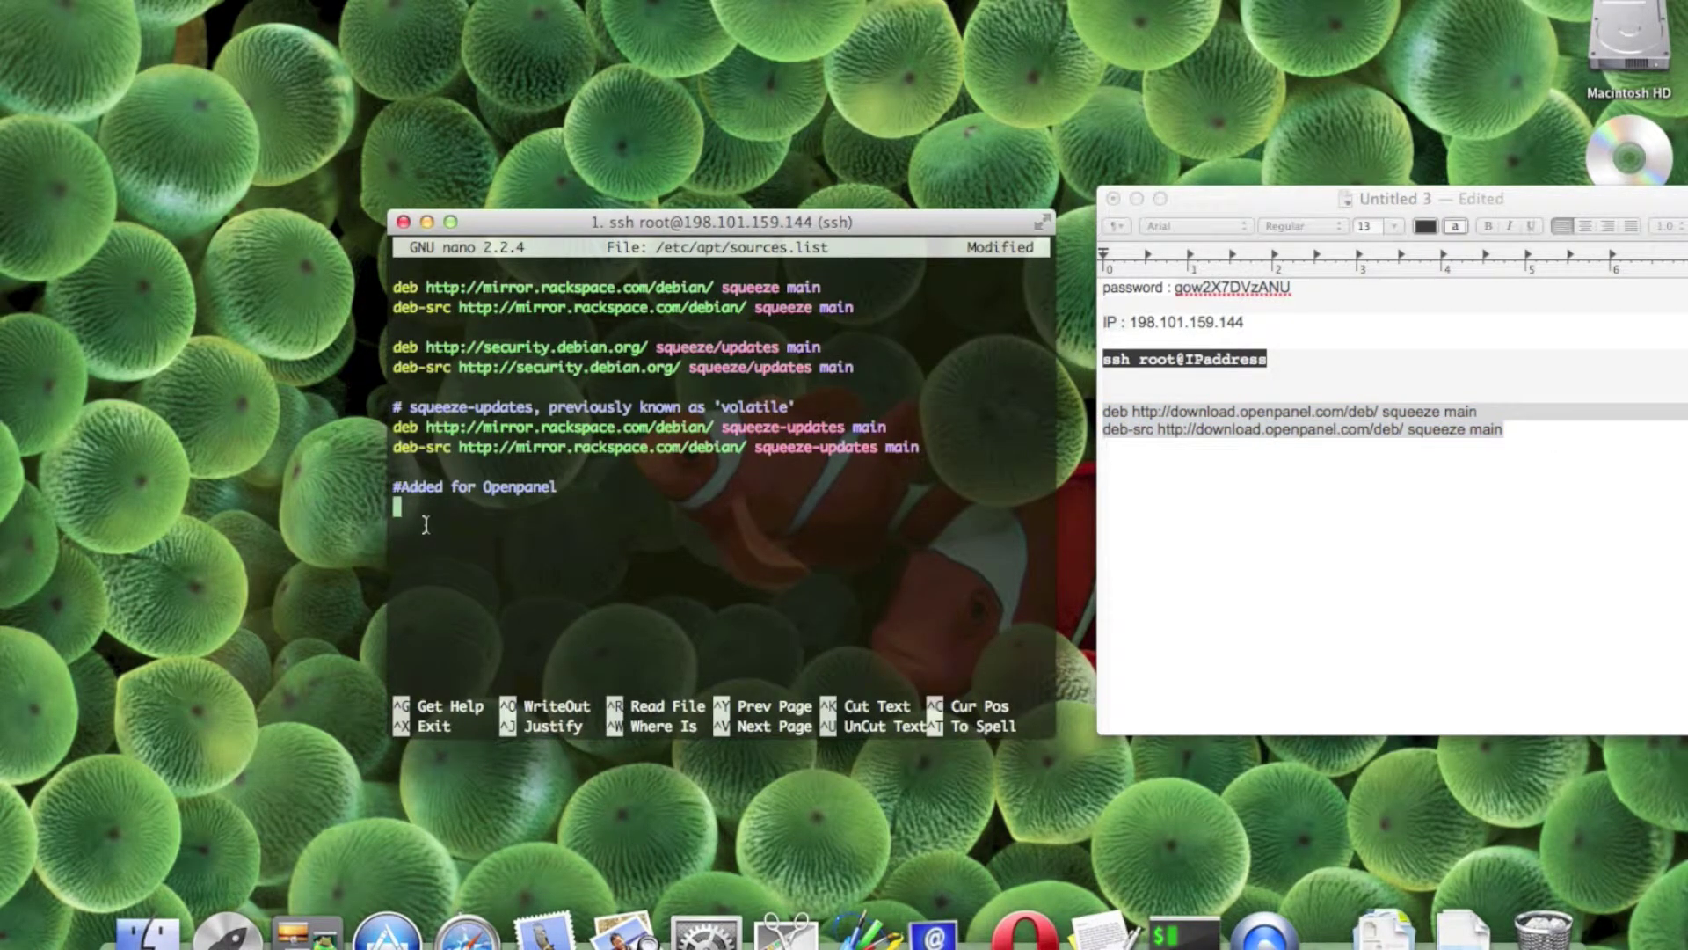
key(super+v)
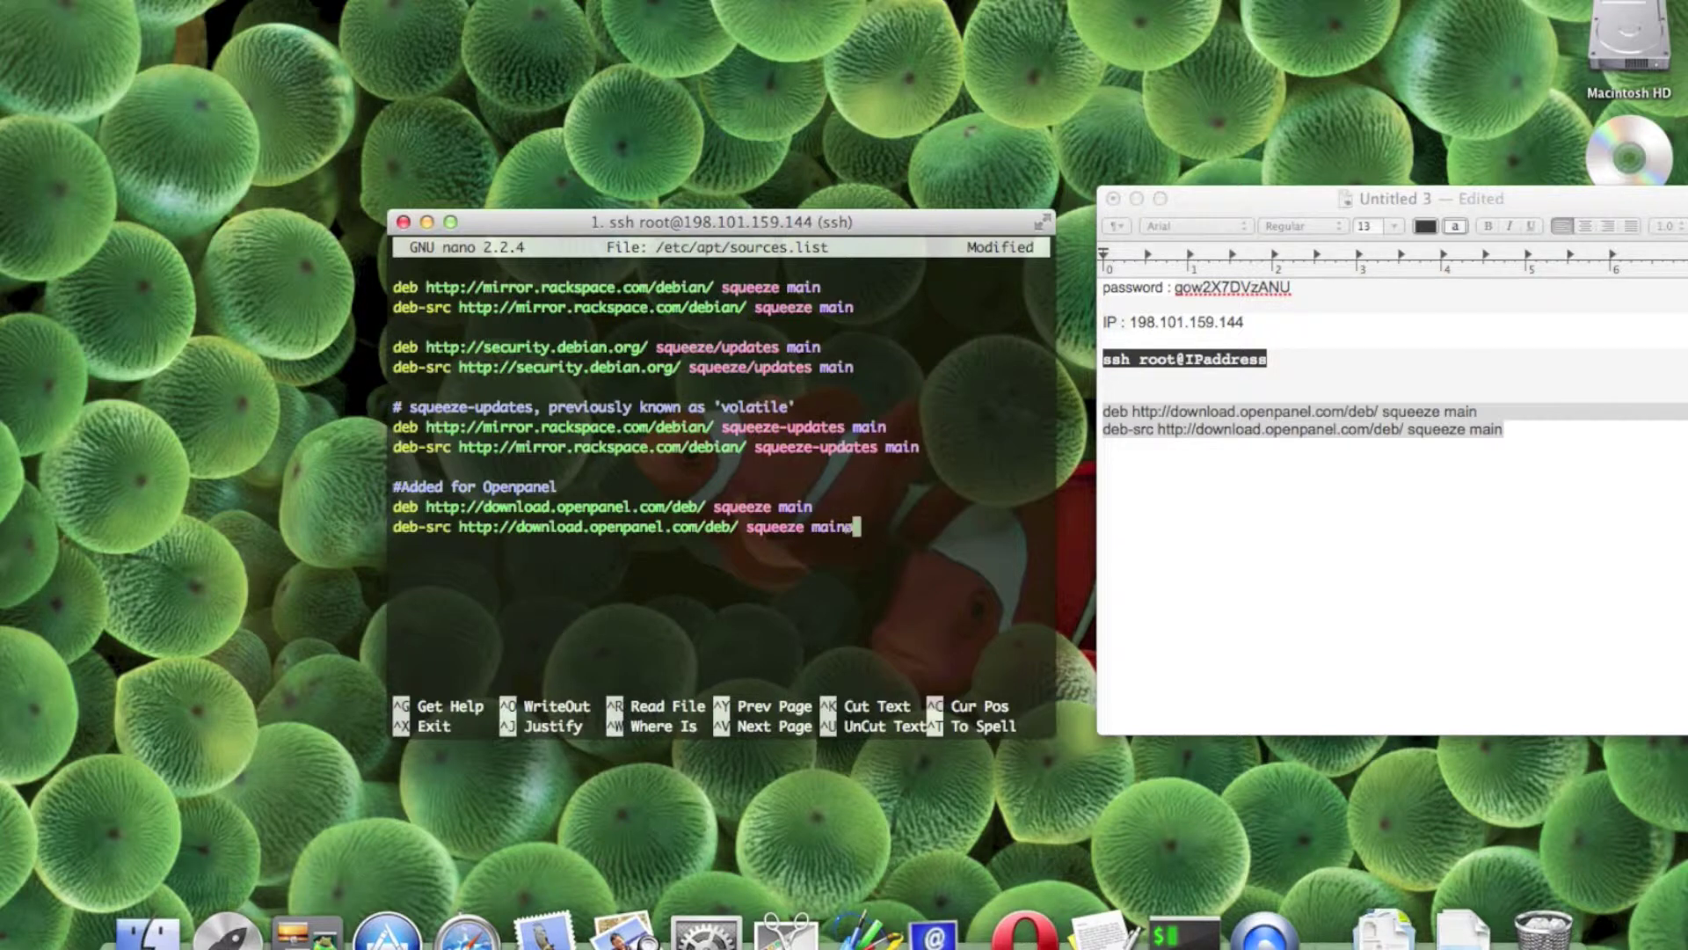
key(BackSpace)
Save /etc/apt/sources.list, reopen it in nano to verify both lines, then exit and hide TextEdit
key(ctrl+o)
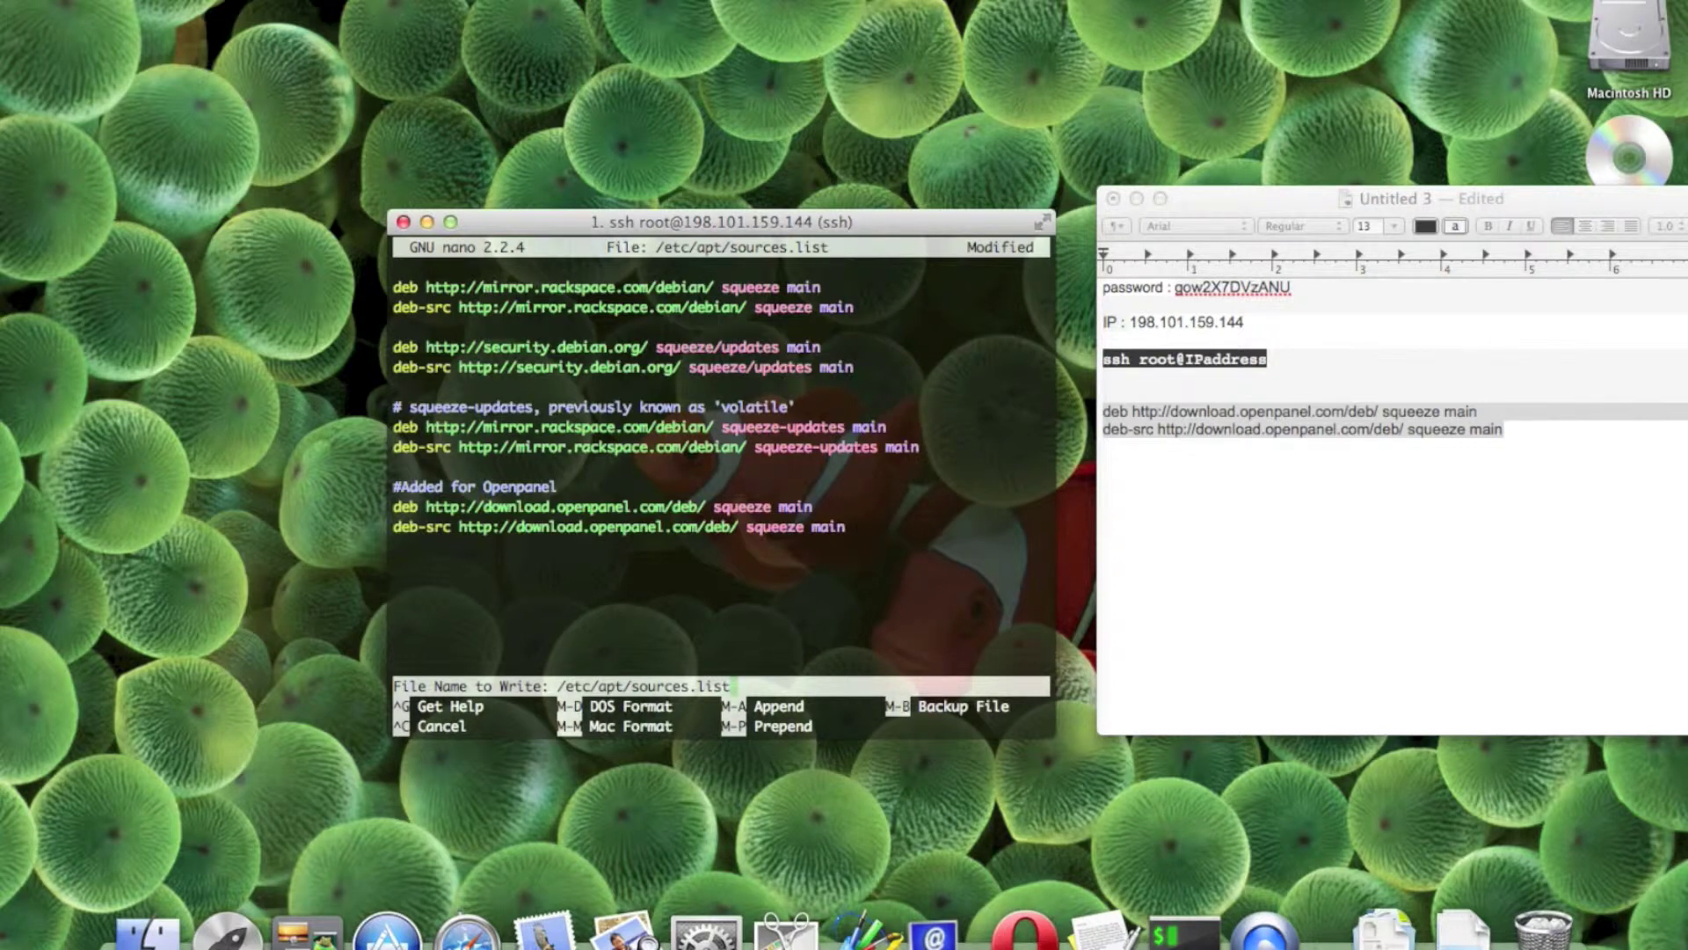
key(Return)
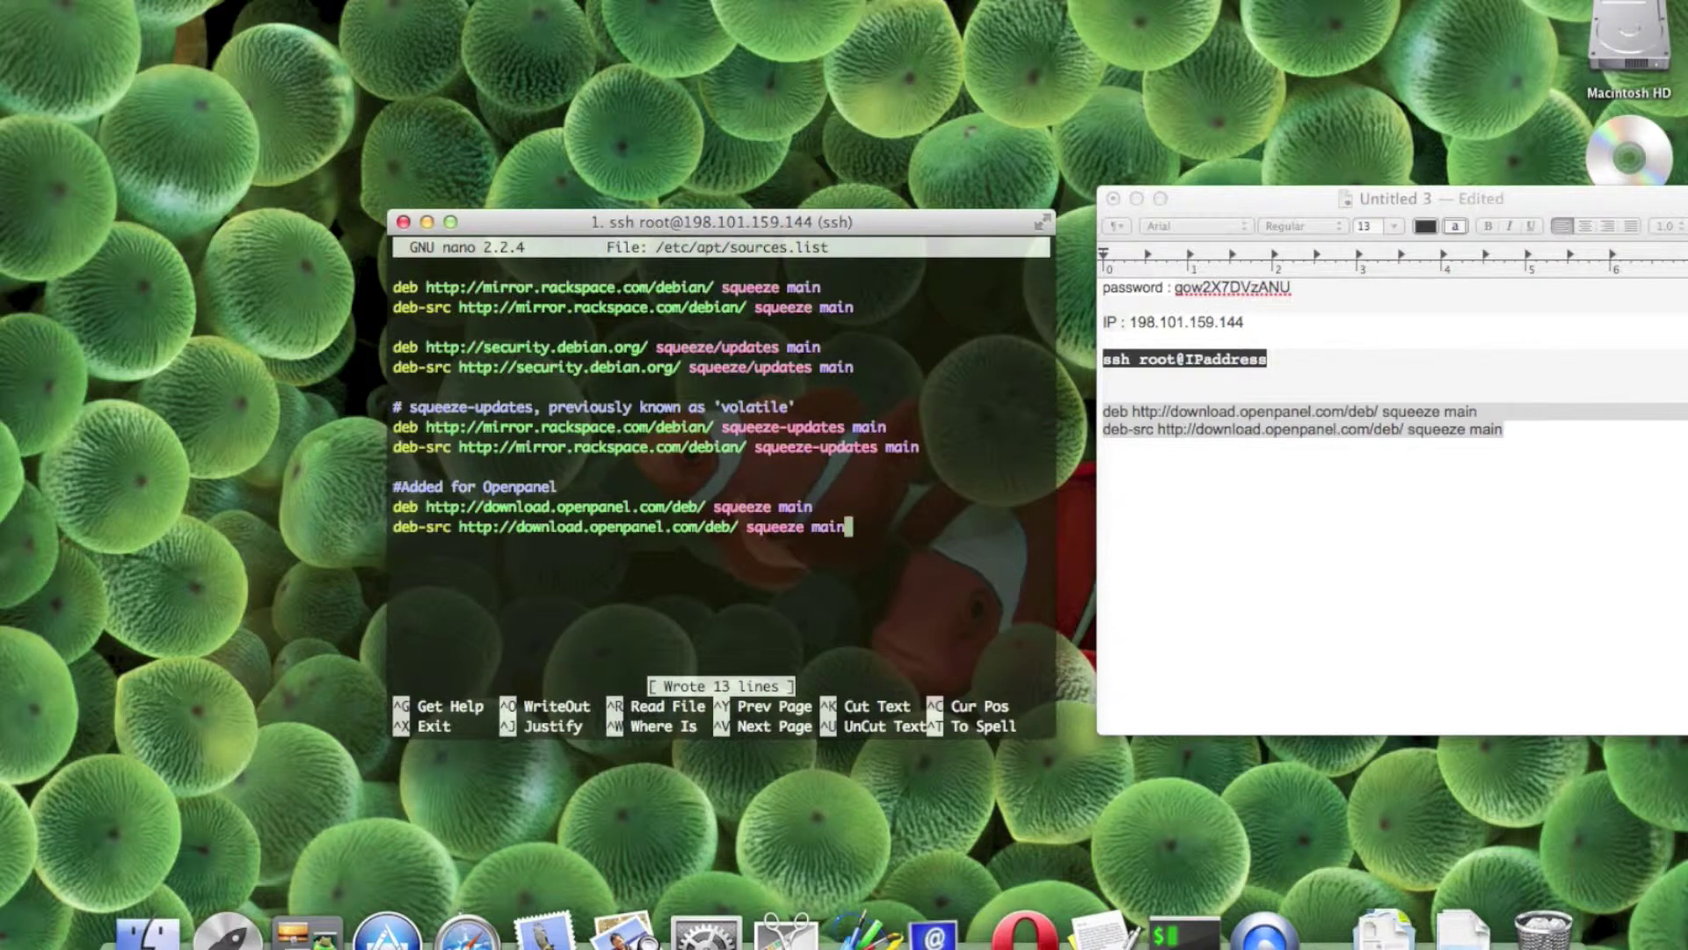
key(ctrl+x)
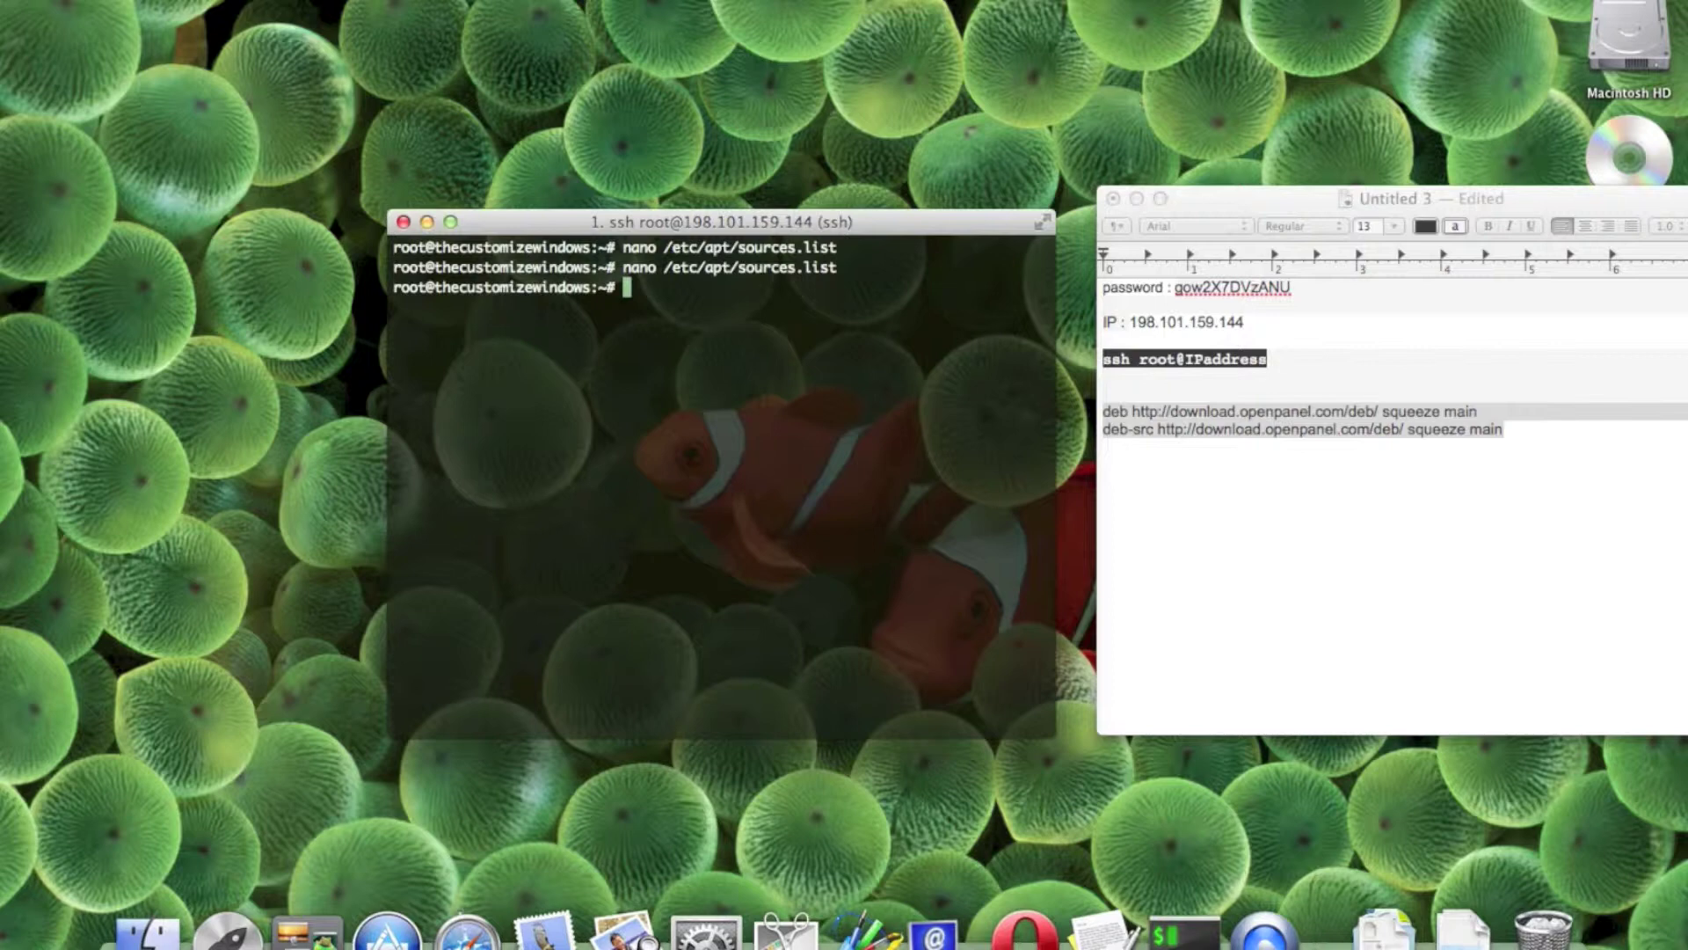
key(Up)
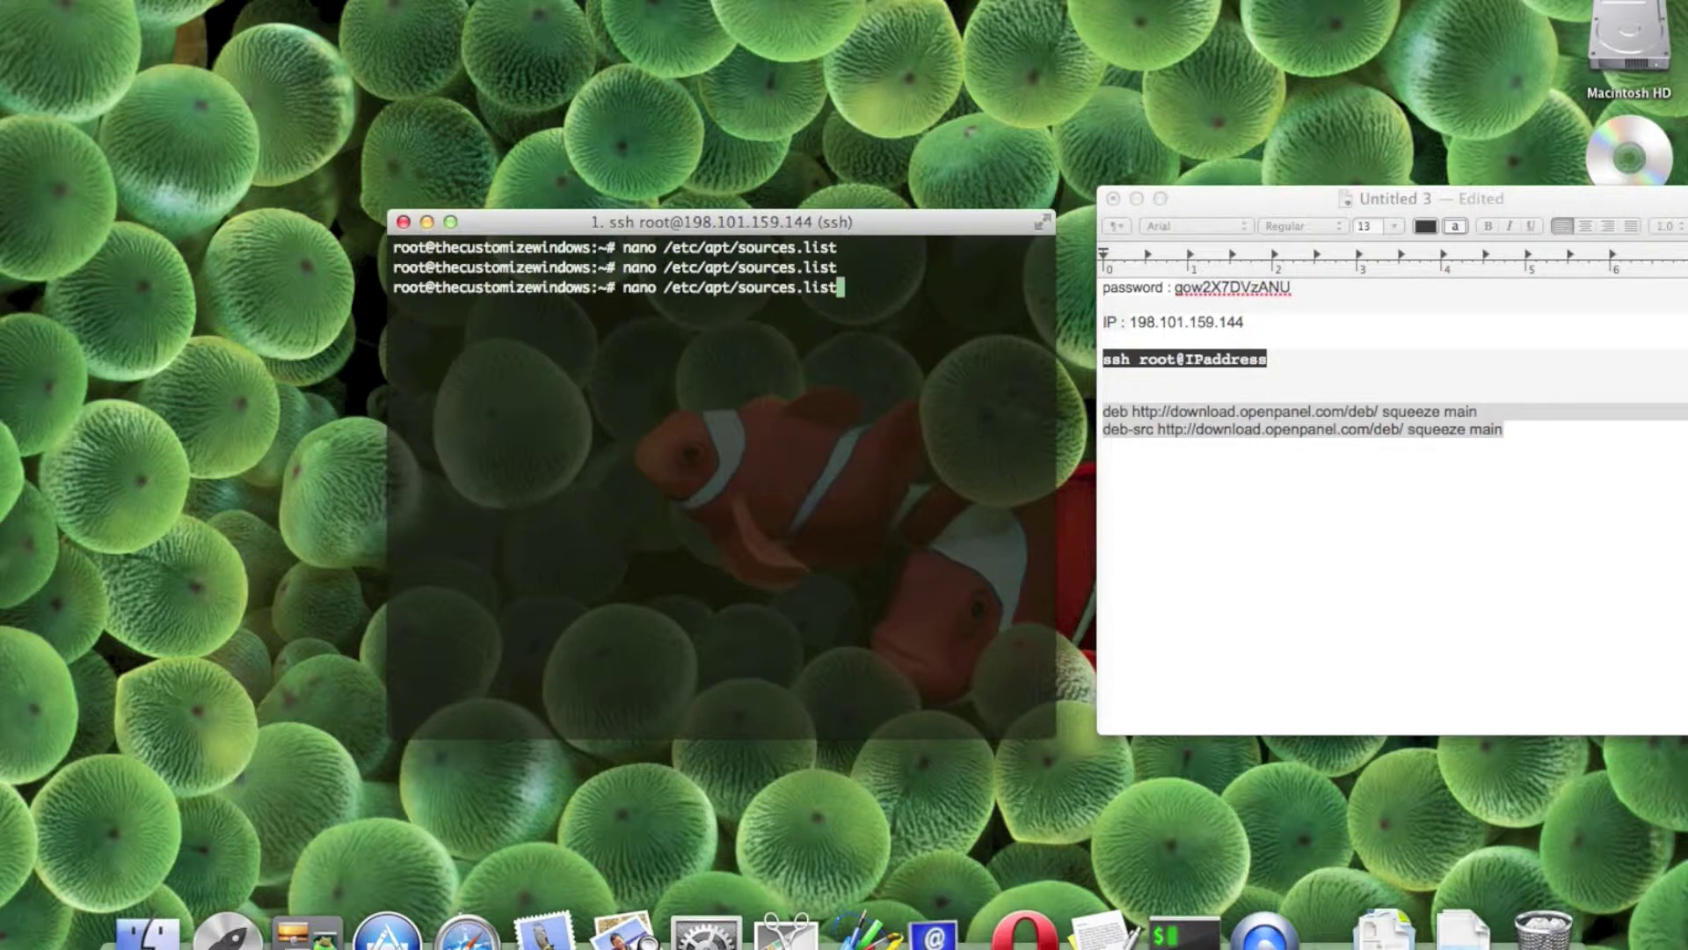
key(Return)
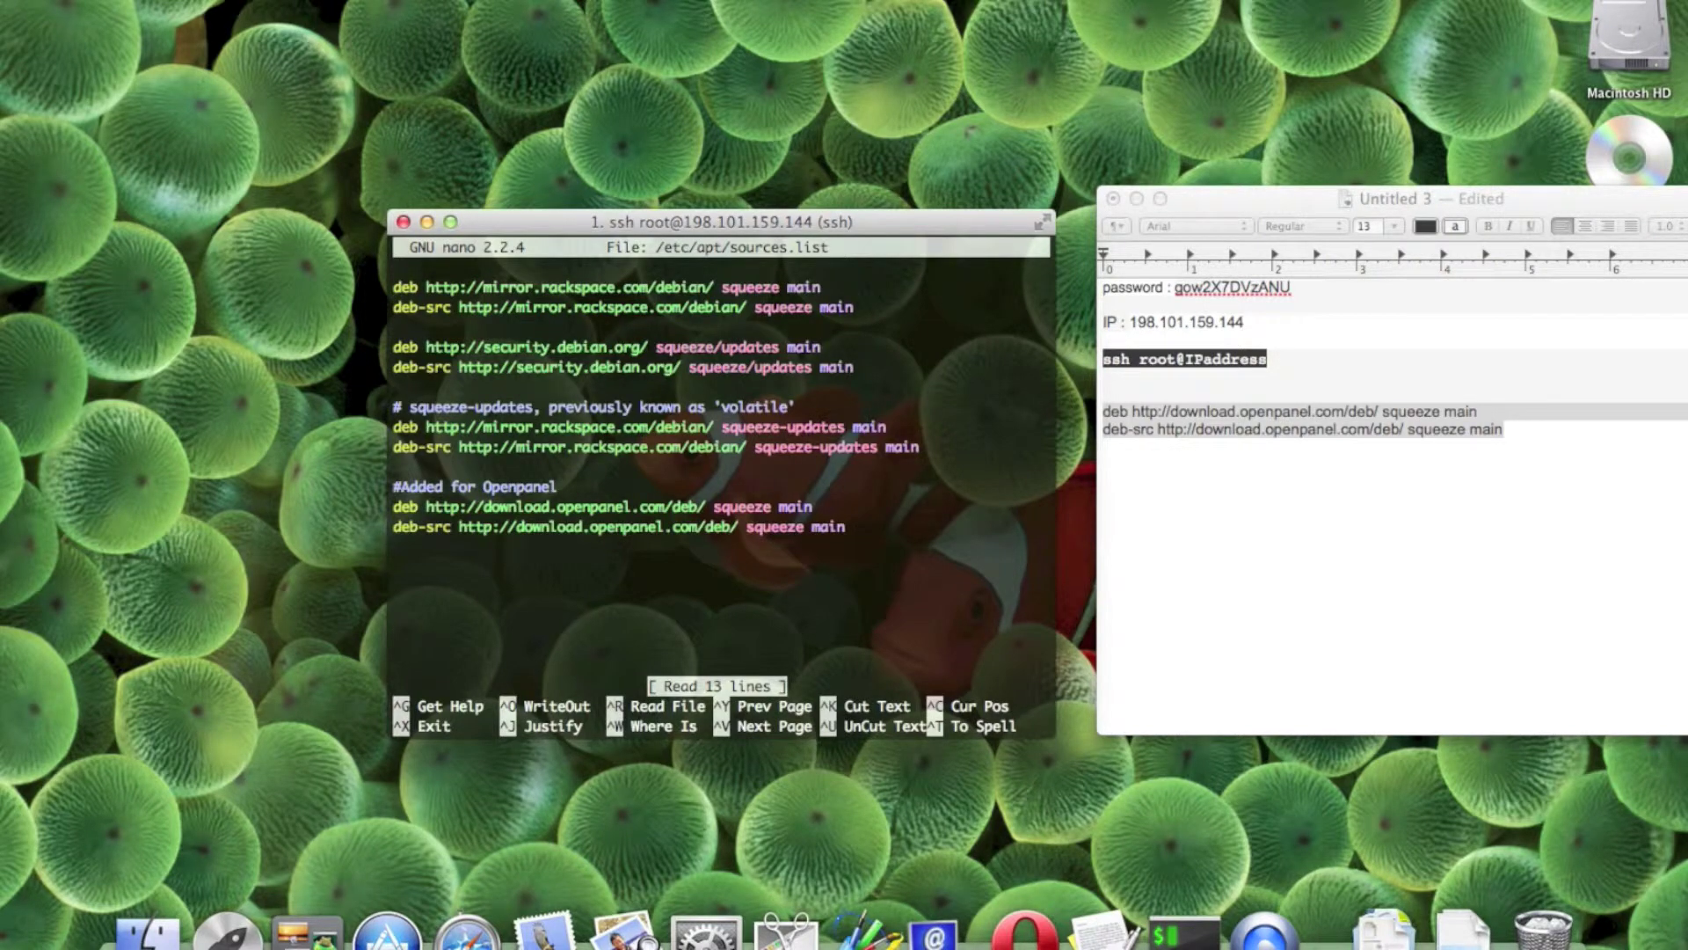
key(ctrl+x)
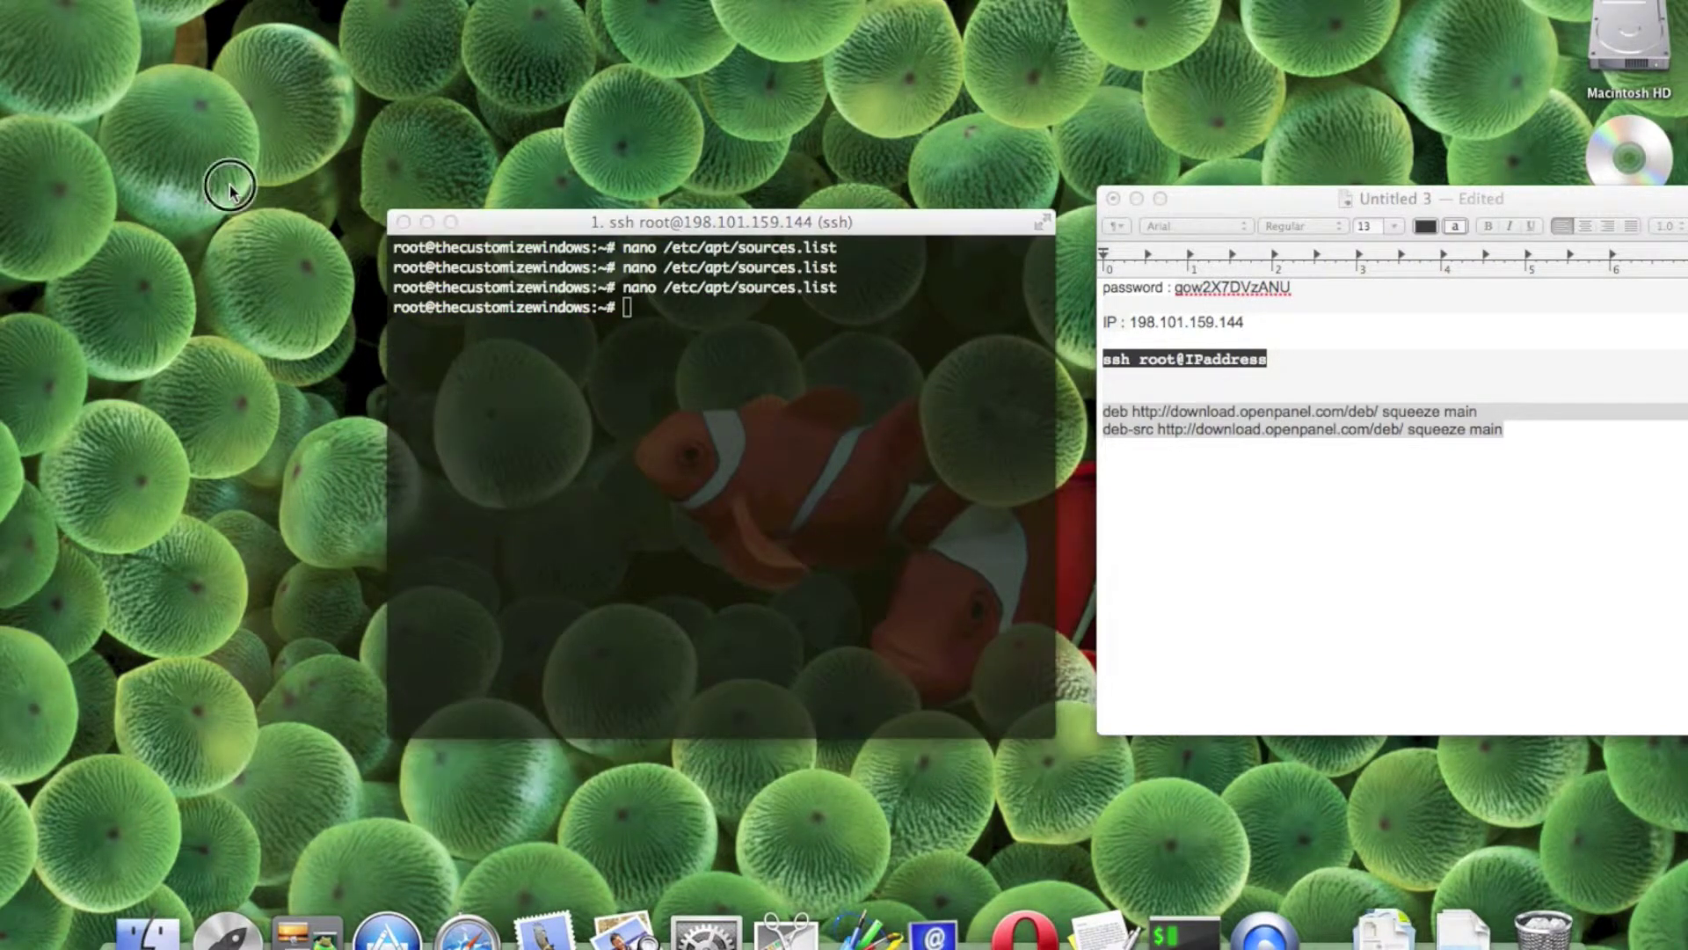
key(super+h)
click(875, 243)
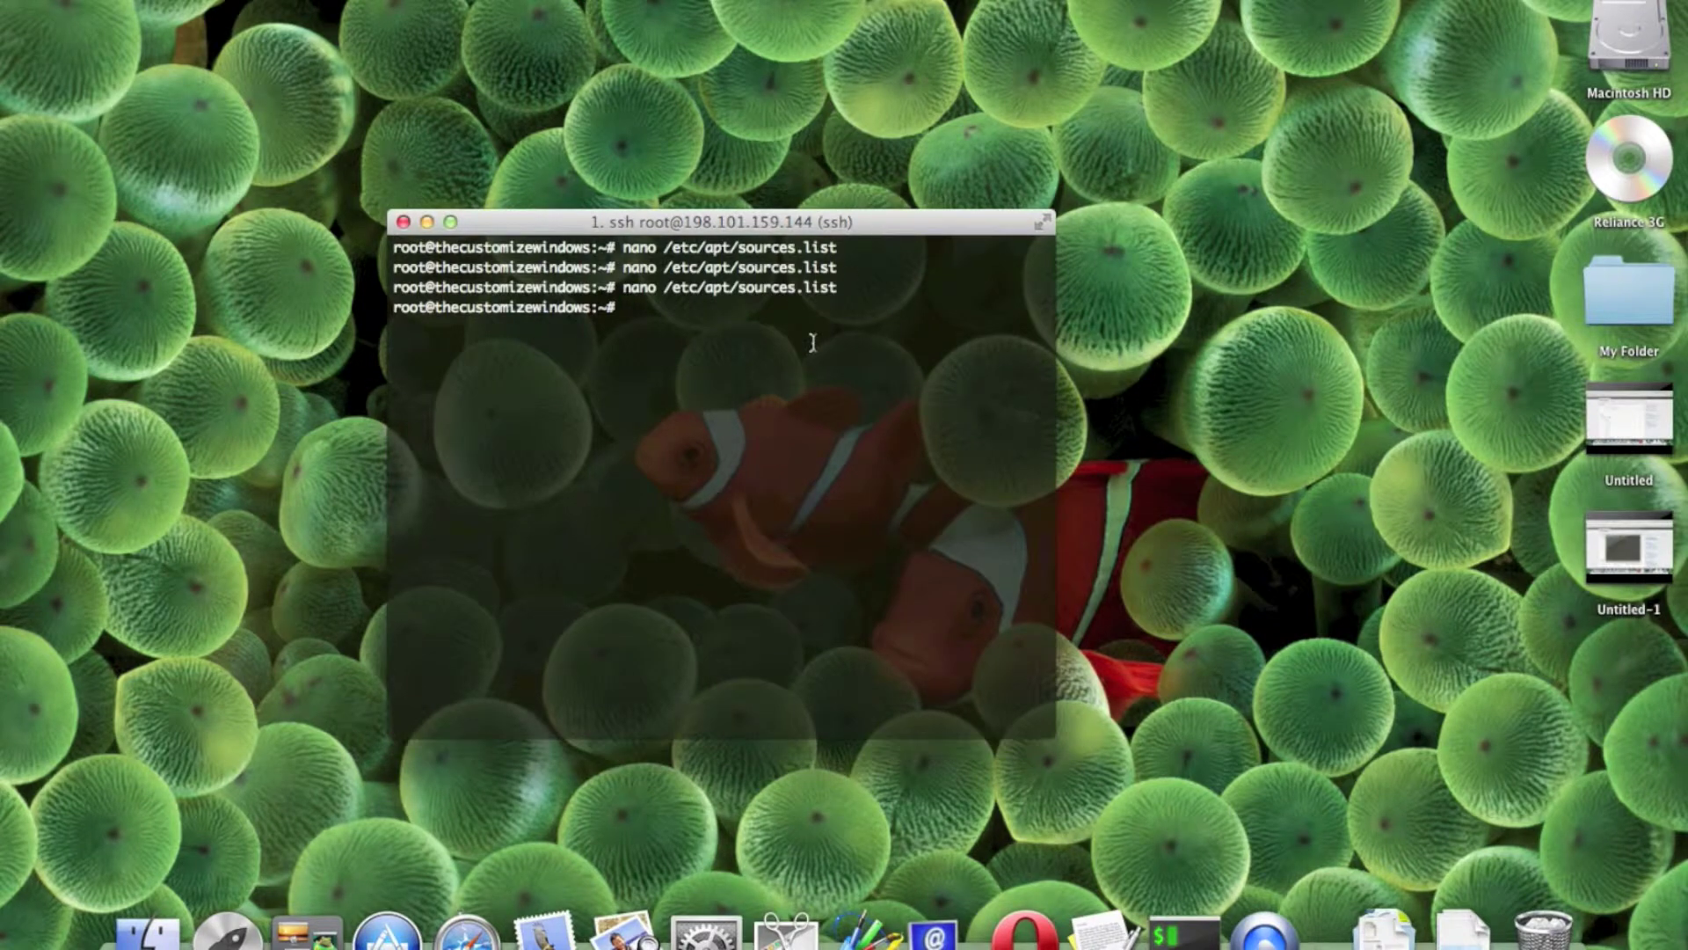
text(apt-key adv --keyserver keyserver.ubuntu.com --recv-keys 4EAC6989)
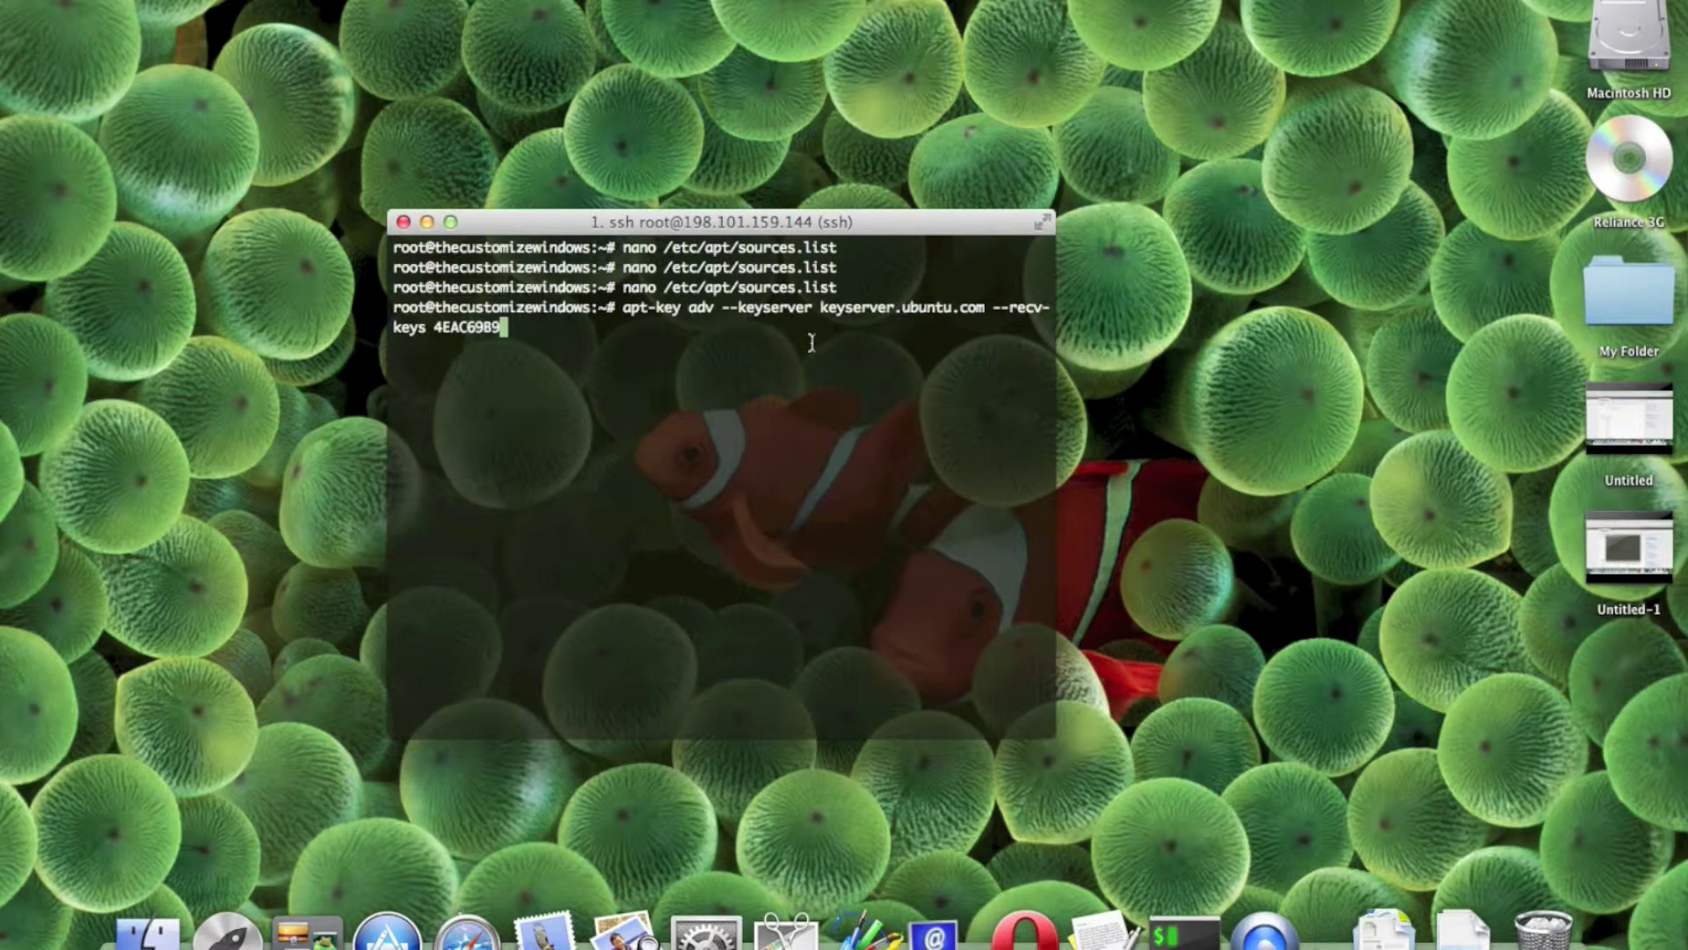
Run apt-key adv to fetch key 4EAC6989 from keyserver.ubuntu.com and check the result
drag(623, 306, 1041, 304)
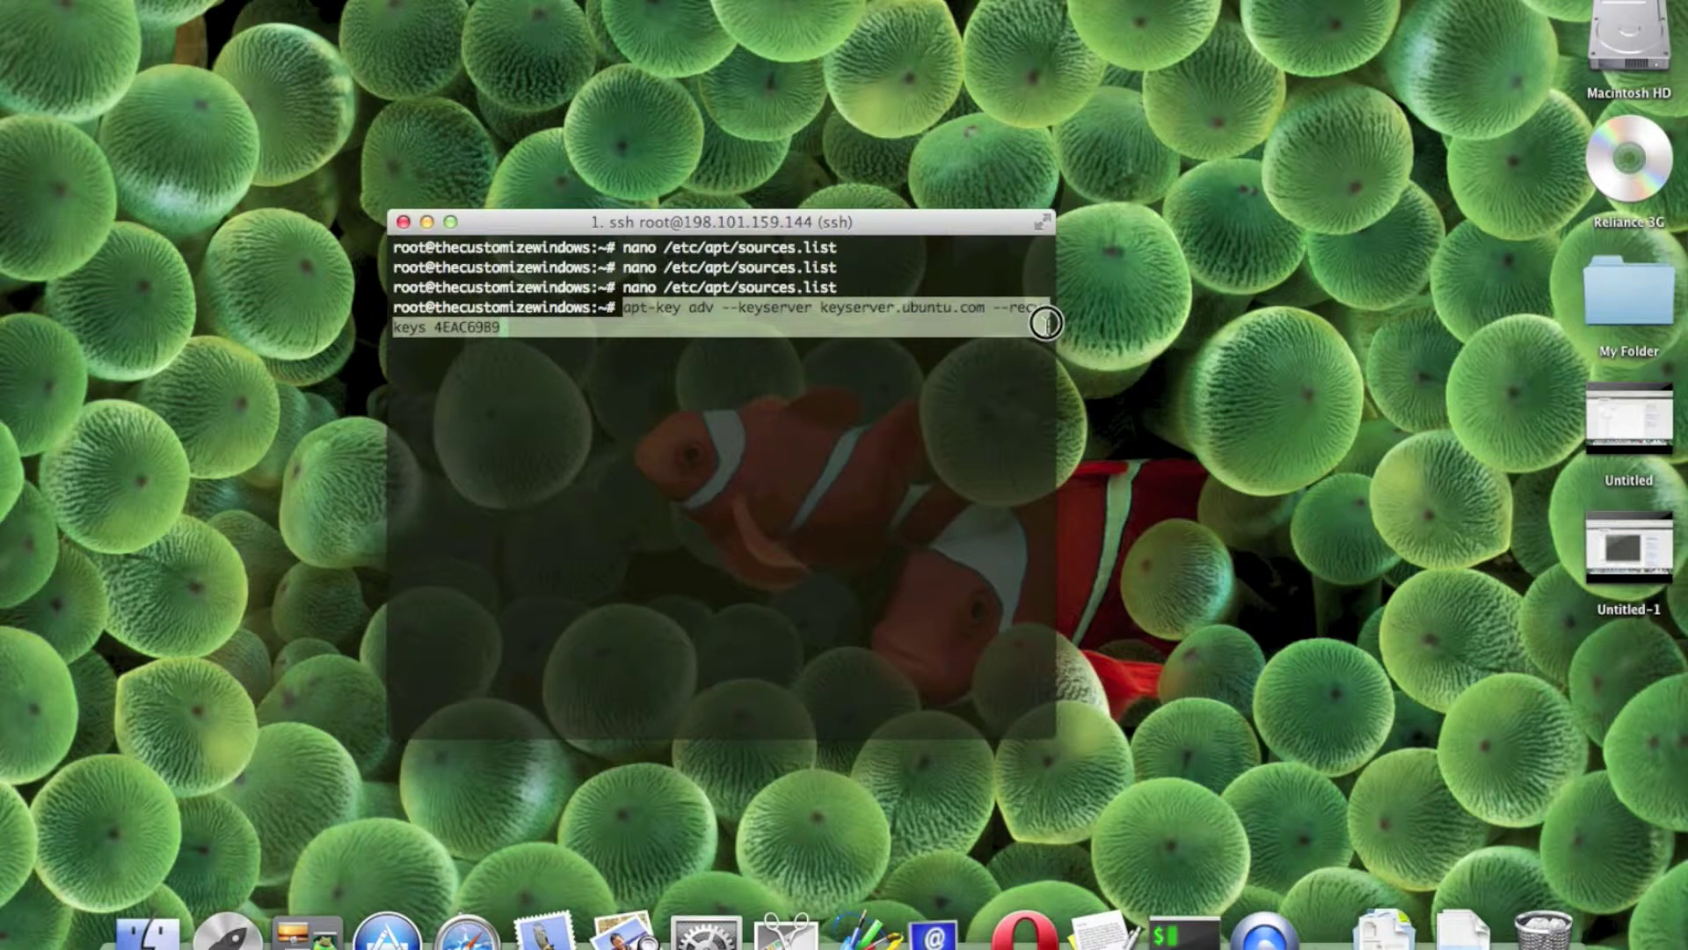
click(640, 330)
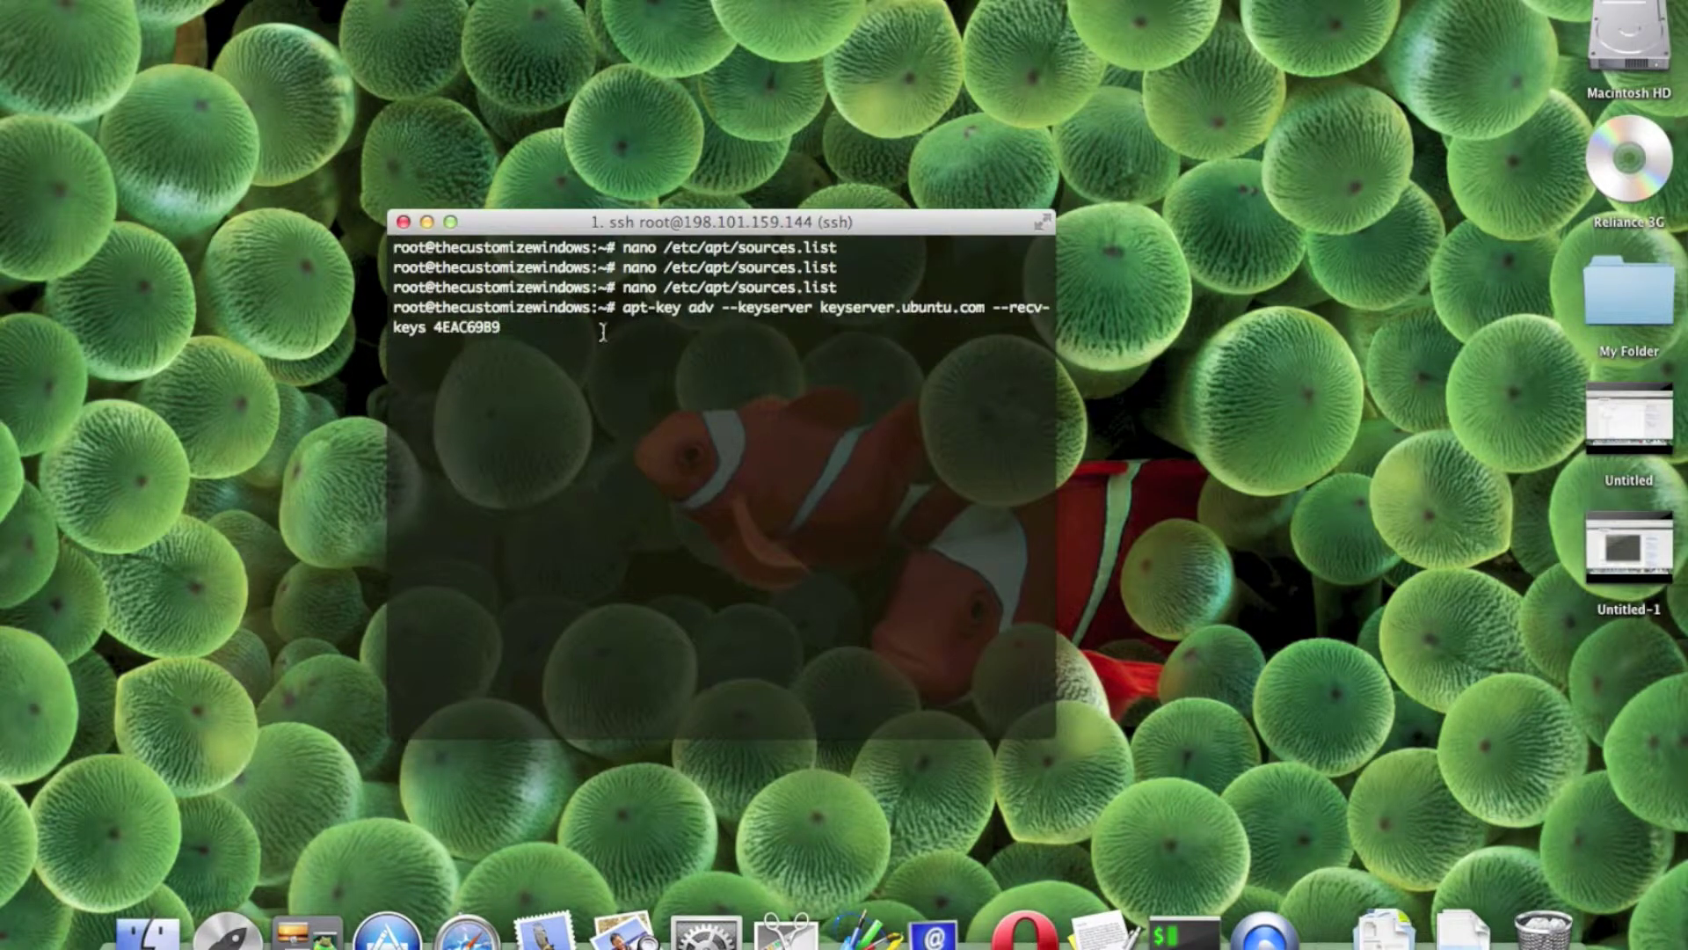
key(Return)
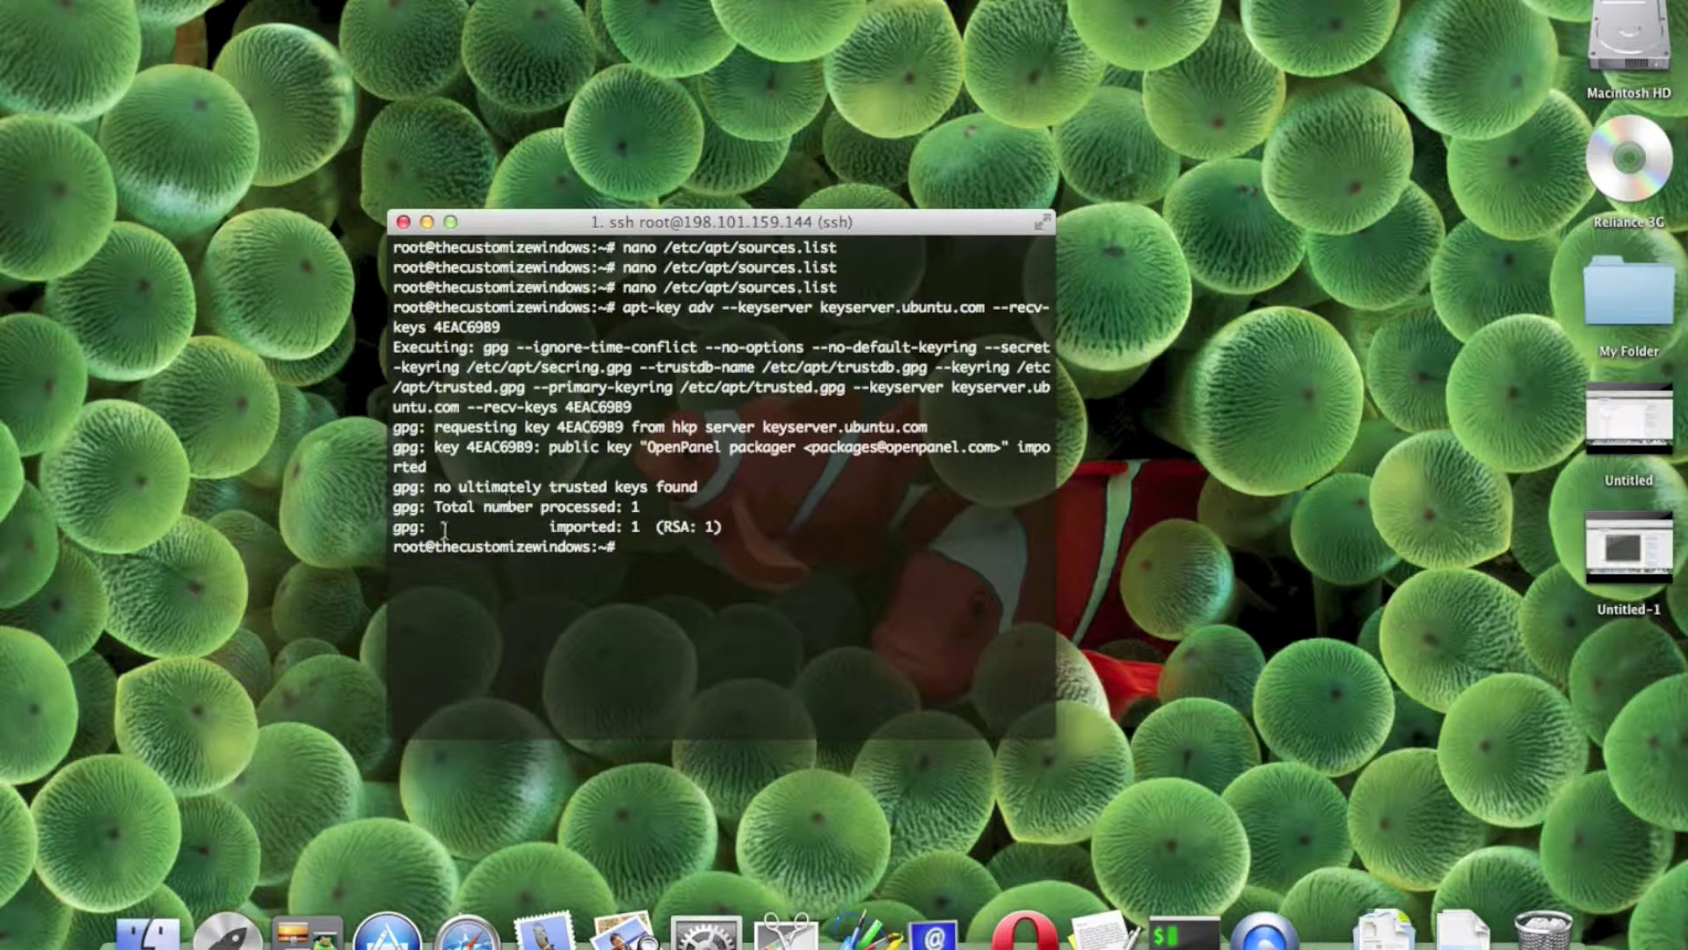
drag(394, 529, 735, 525)
click(745, 524)
text(ap)
text(t-get)
text( upd)
text(ate)
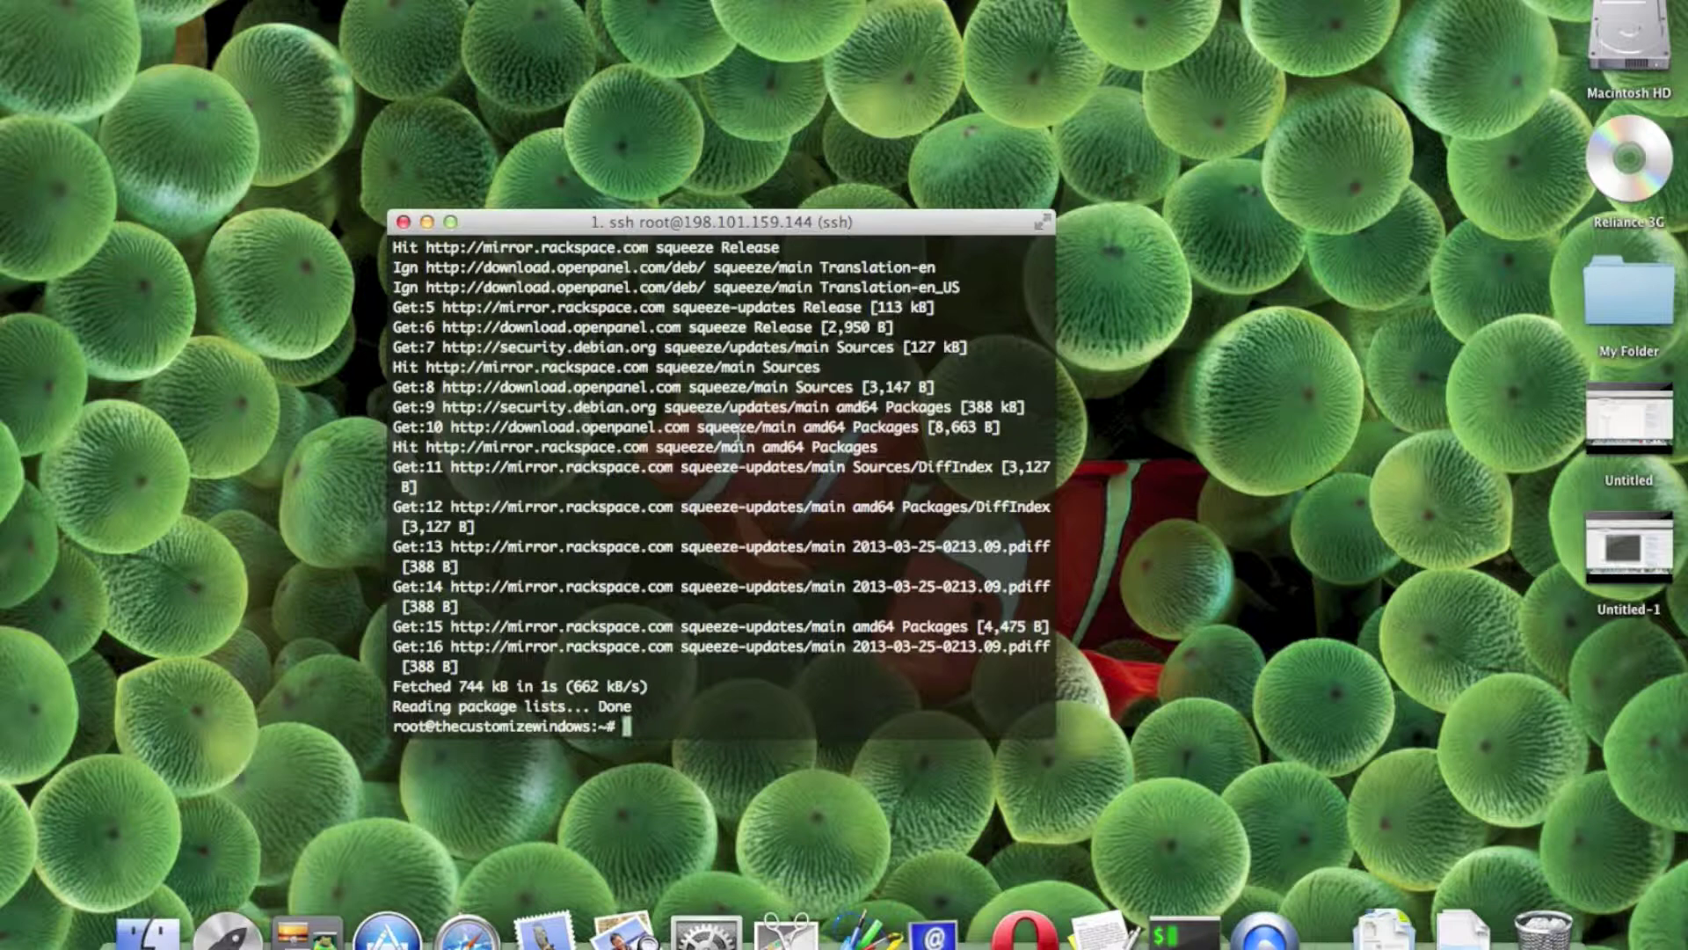
text(clea)
text(r)
Clear the terminal after apt-get update and refocus iTerm for the openpanel-suggested install command
key(Return)
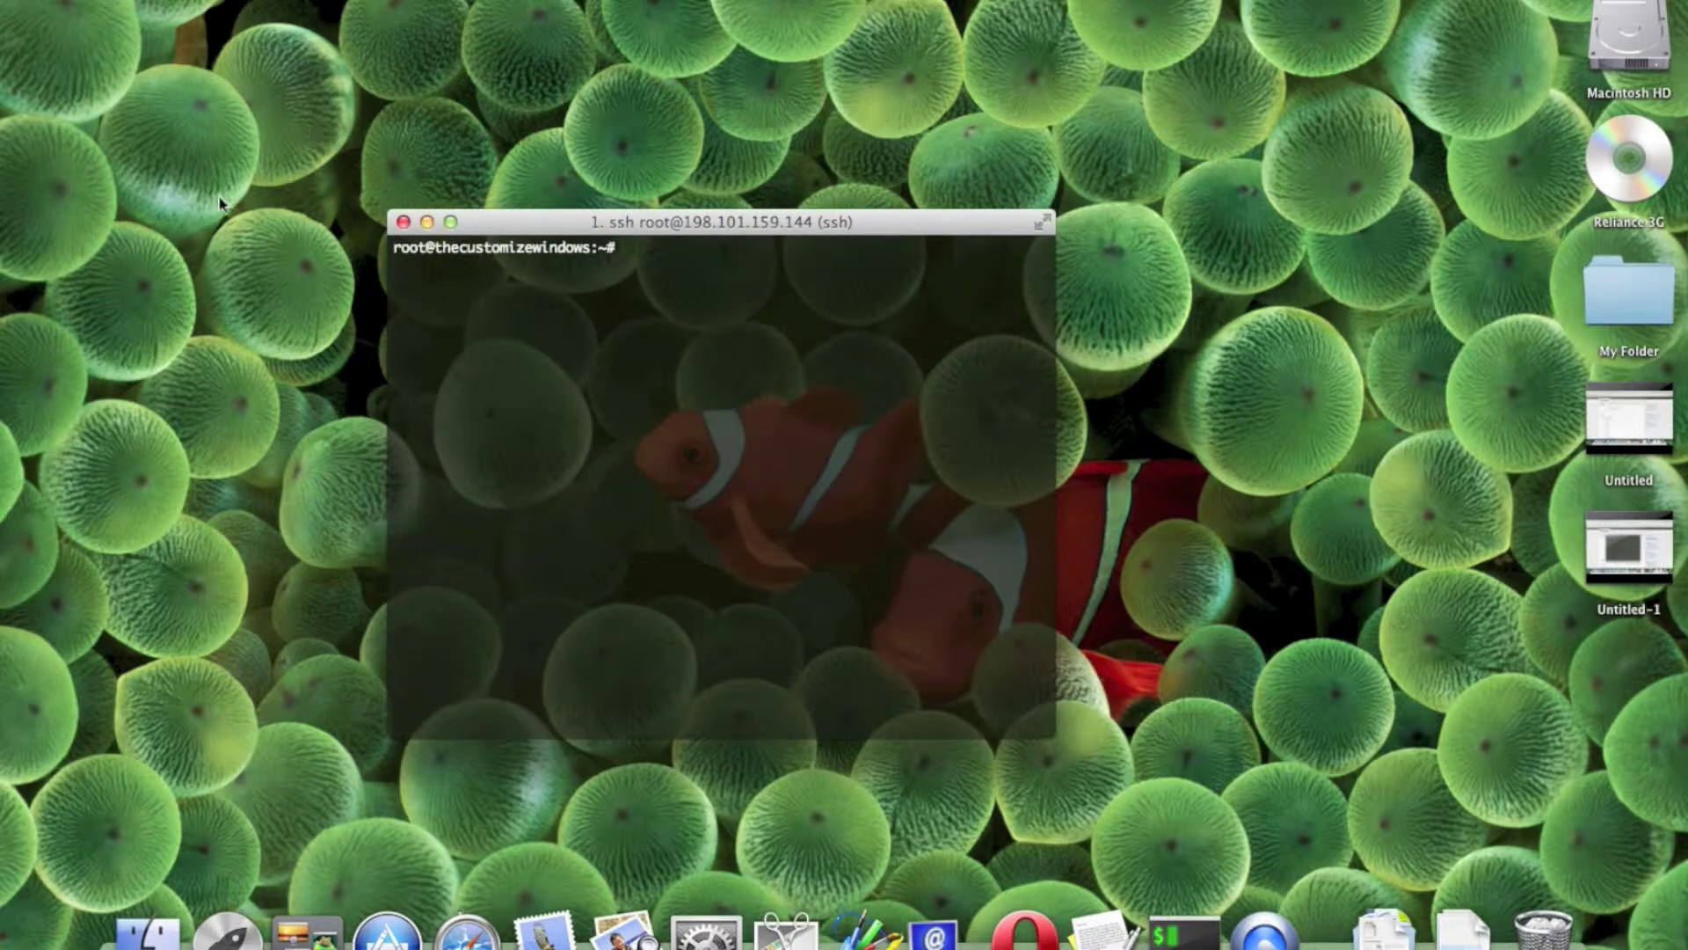
click(839, 227)
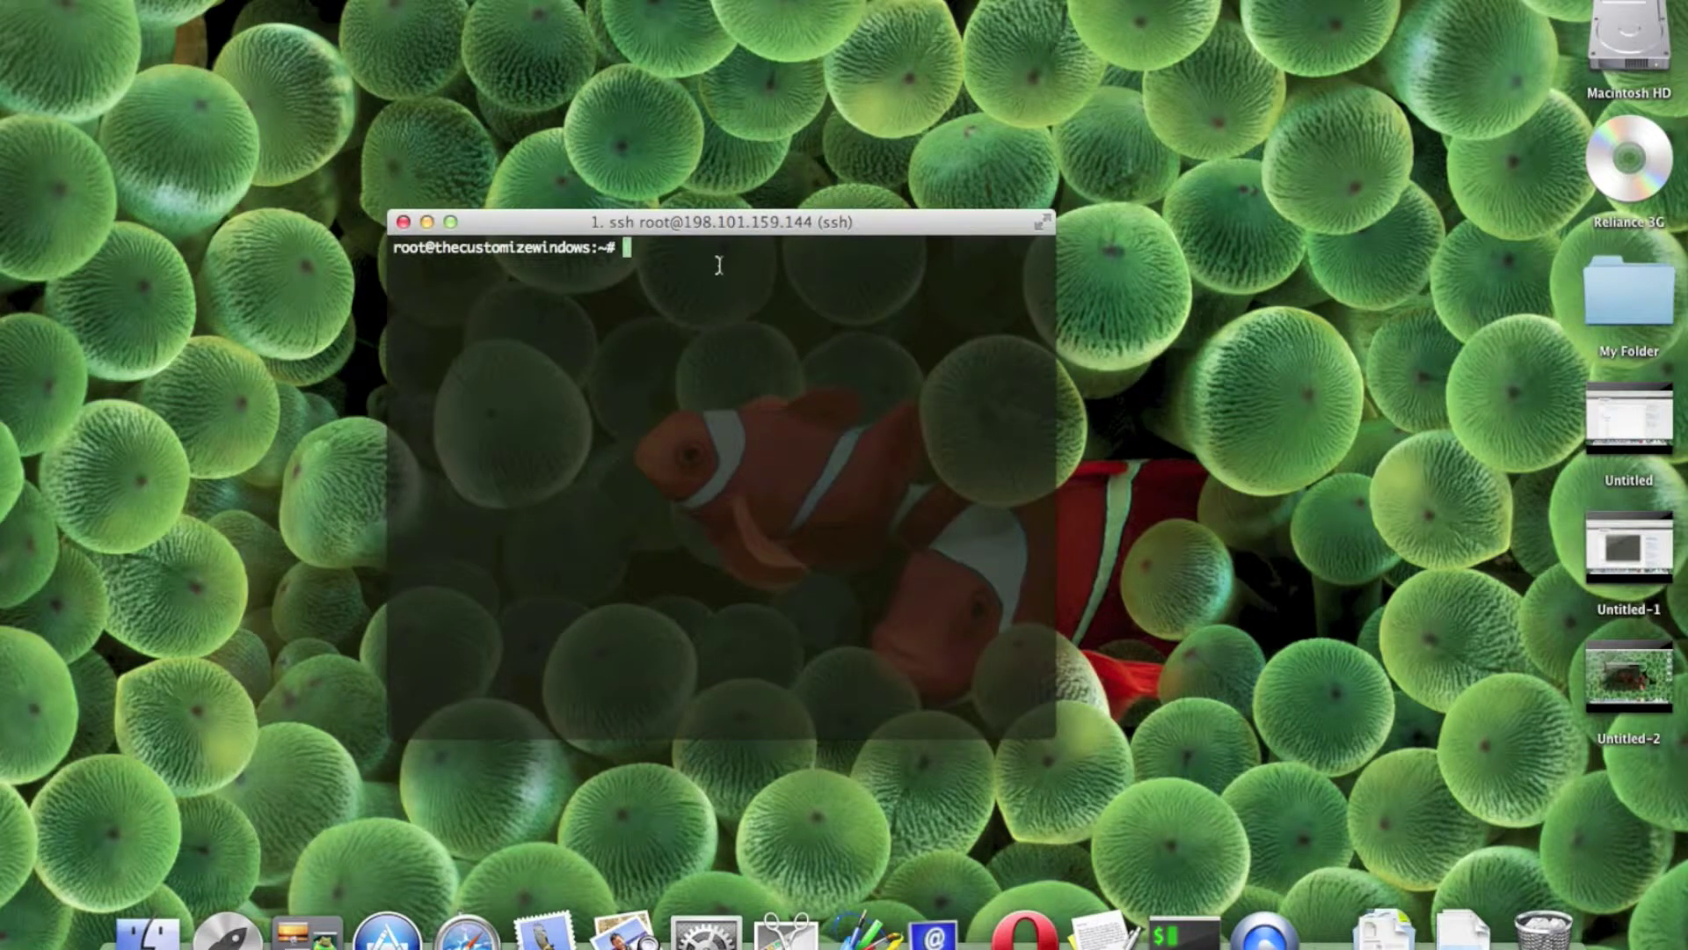
text(aptitude install openpanel-suggested)
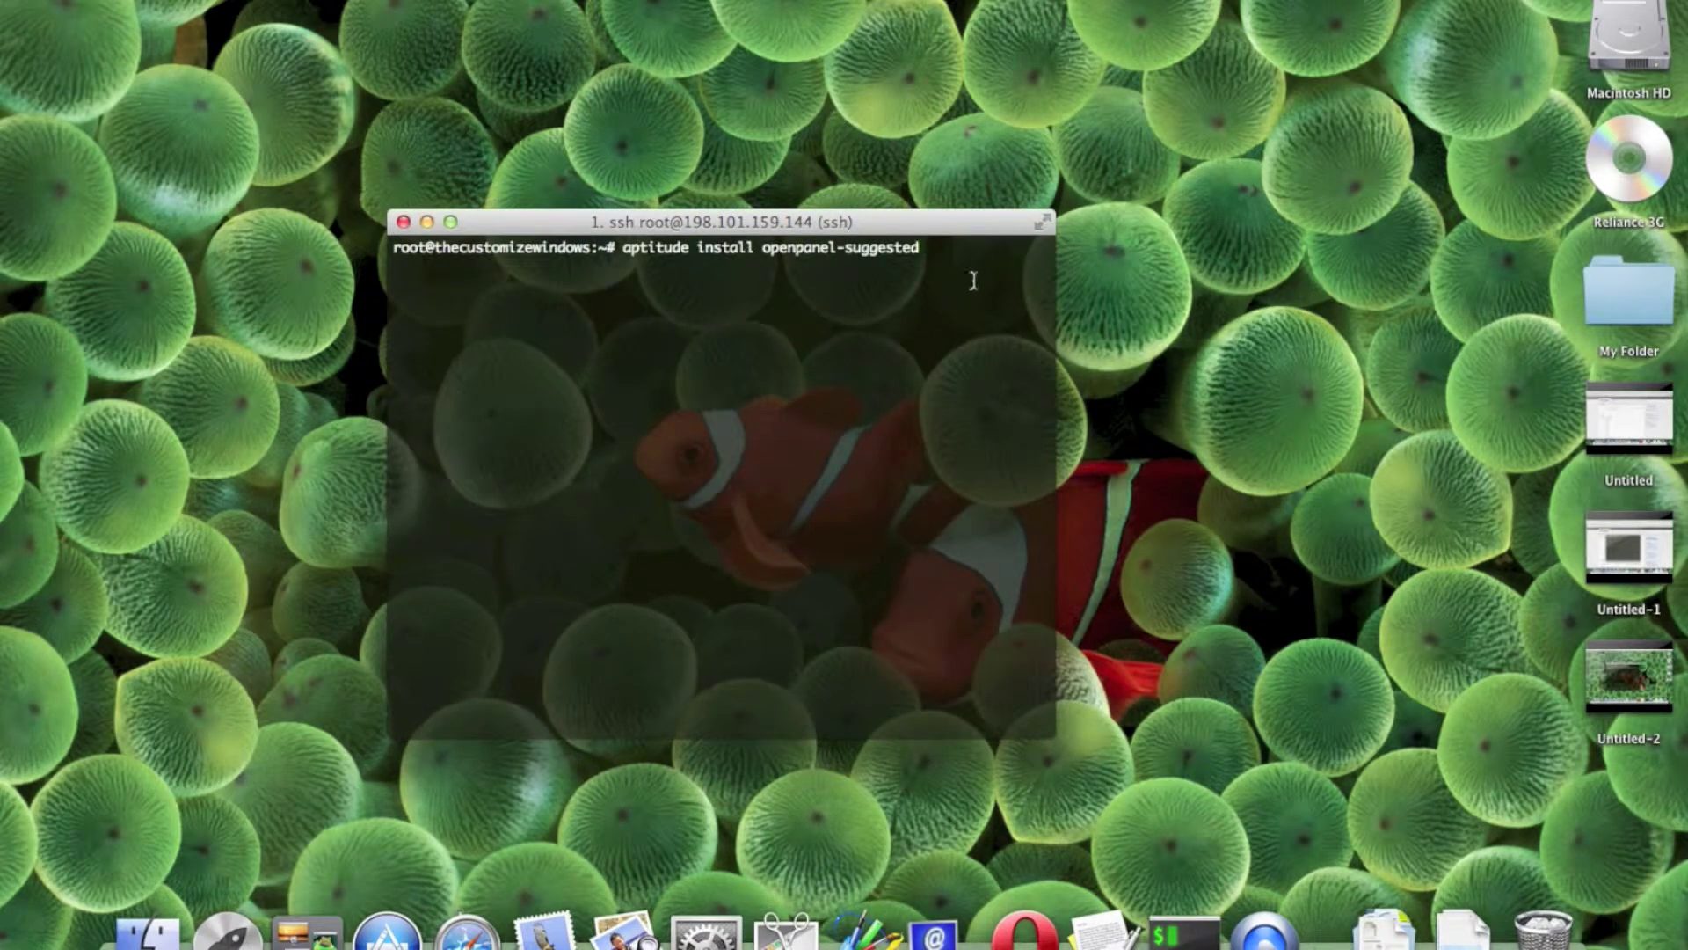
Run 'aptitude install openpanel-suggested', accepting the dependency solution and the 89.4 MB download
key(Return)
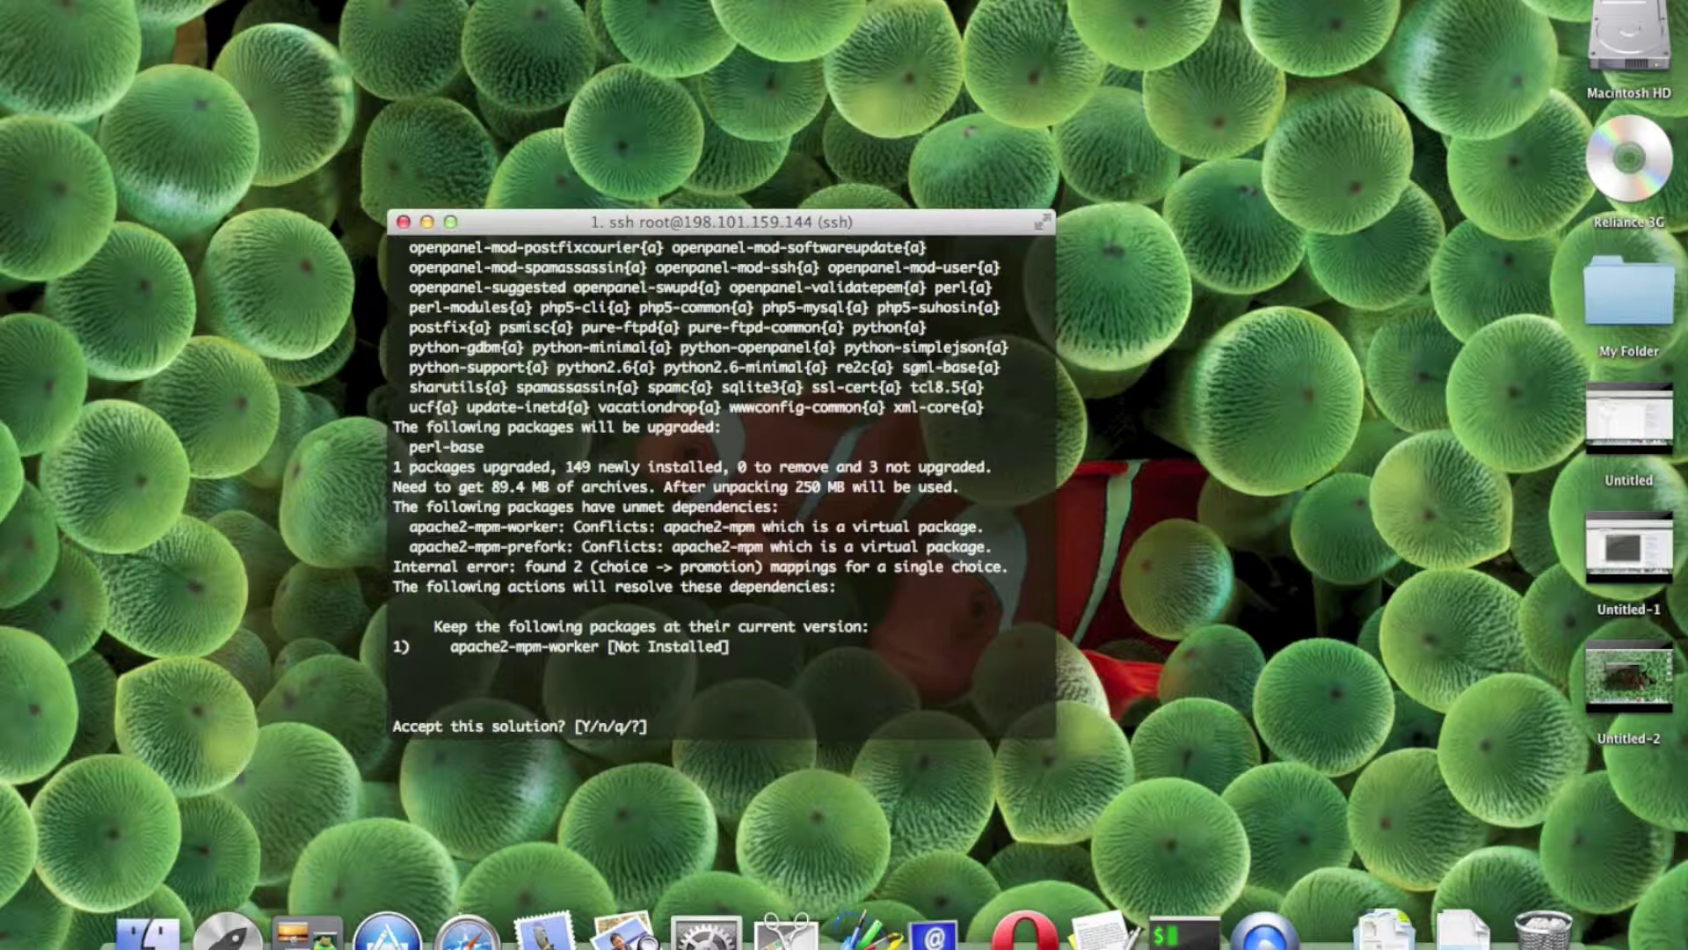
text(Y)
key(Return)
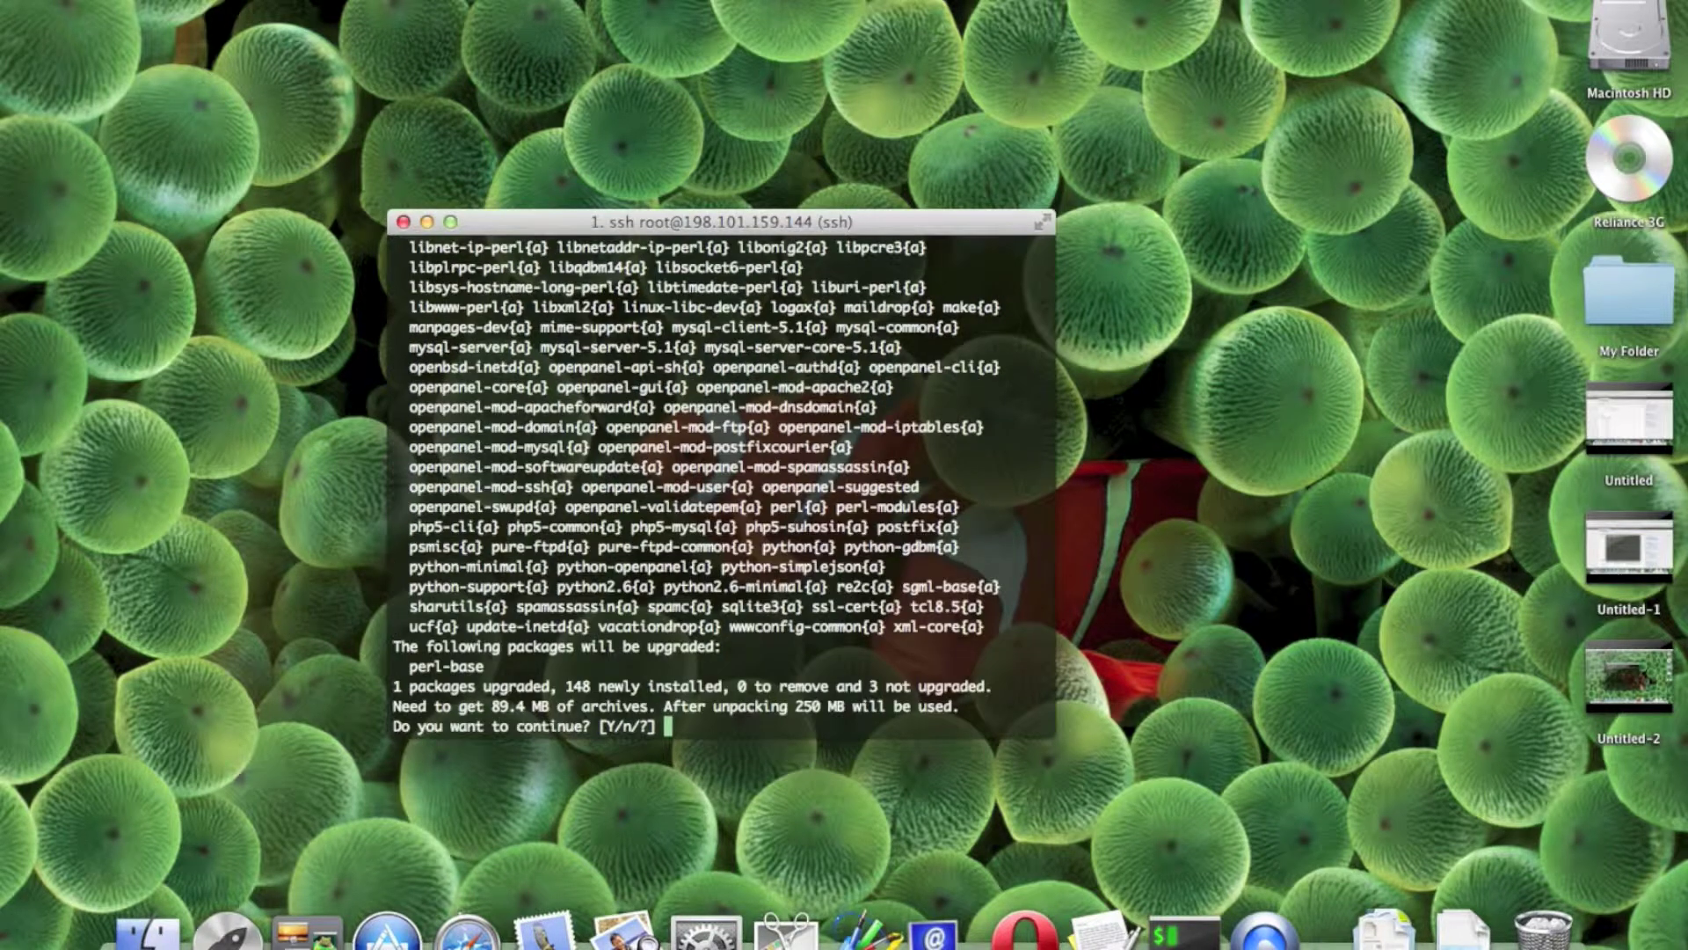
text(Y)
key(Return)
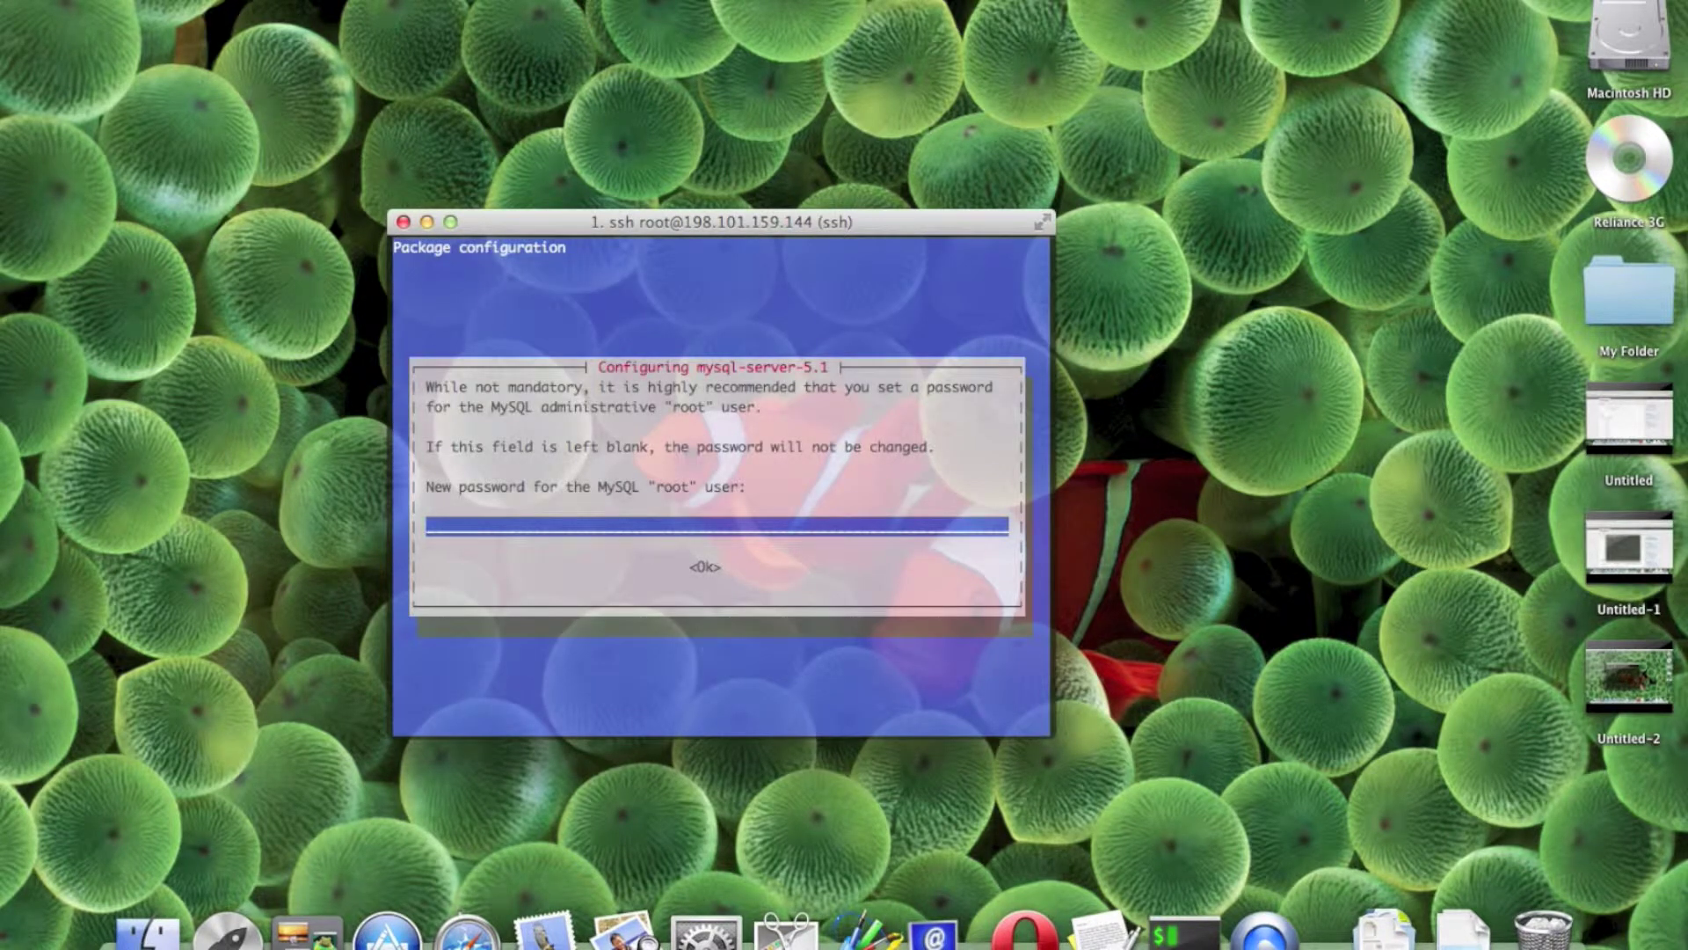
text(**)
text(***)
text(***)
Enter the MySQL root password and repeat it on the mysql-server-5.1 screens
key(Tab)
key(Return)
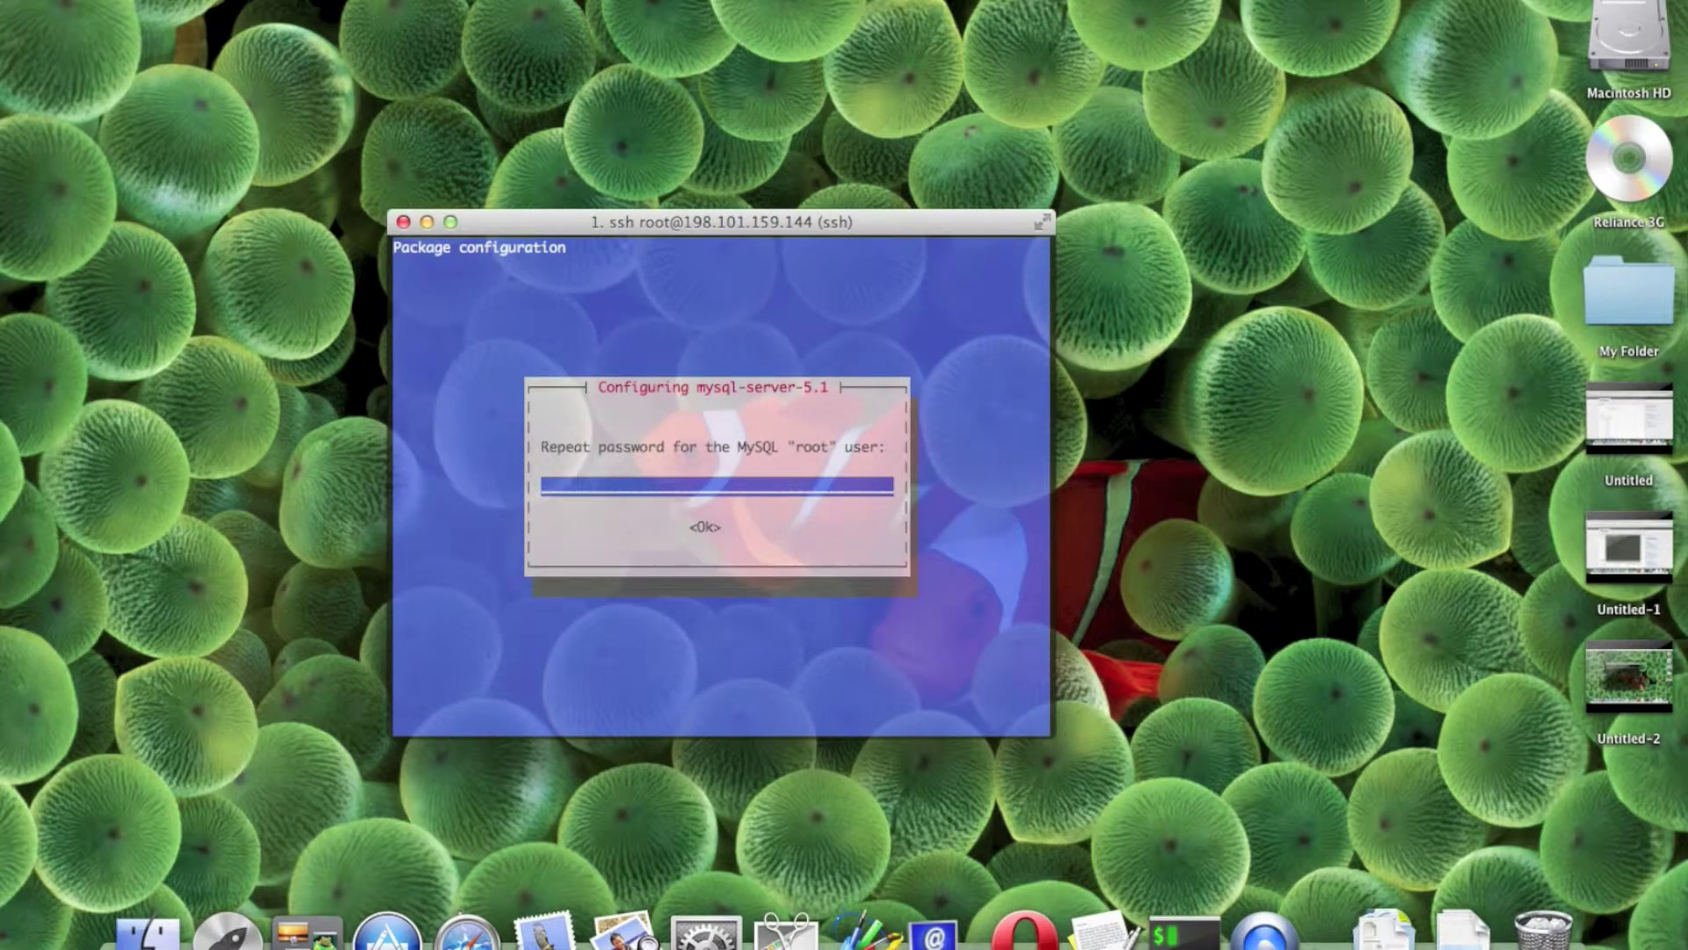
text(***)
text(*****)
key(Tab)
key(Return)
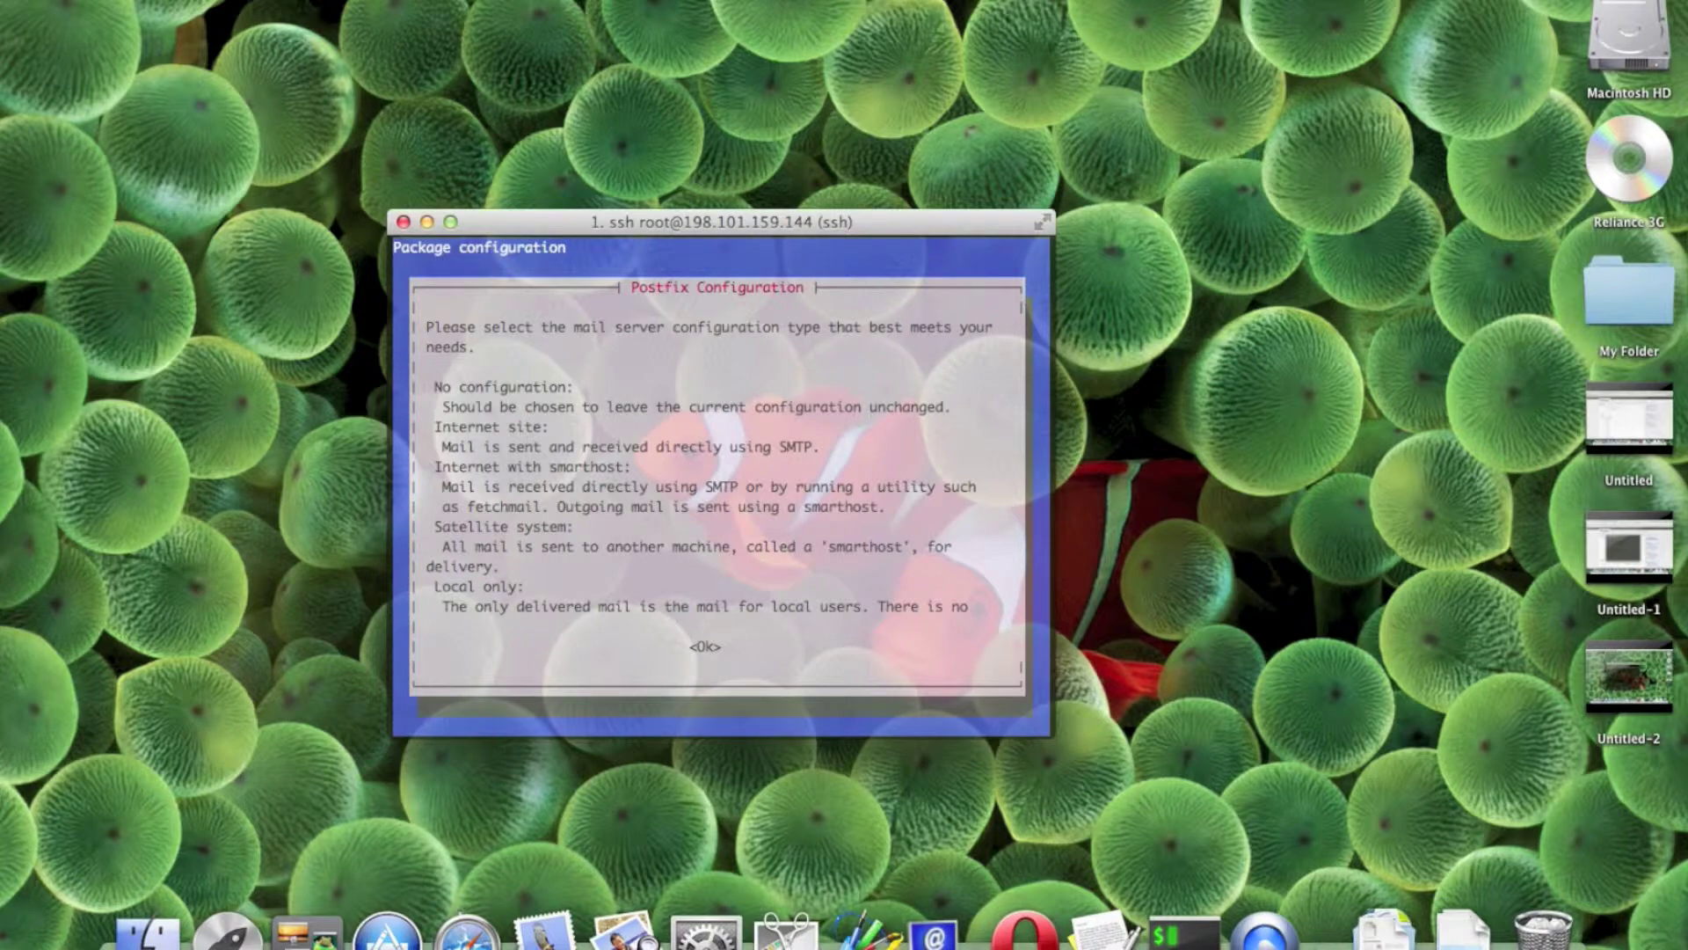
Dismiss the Postfix explanation and pick Internet Site as the mail configuration type
key(Down)
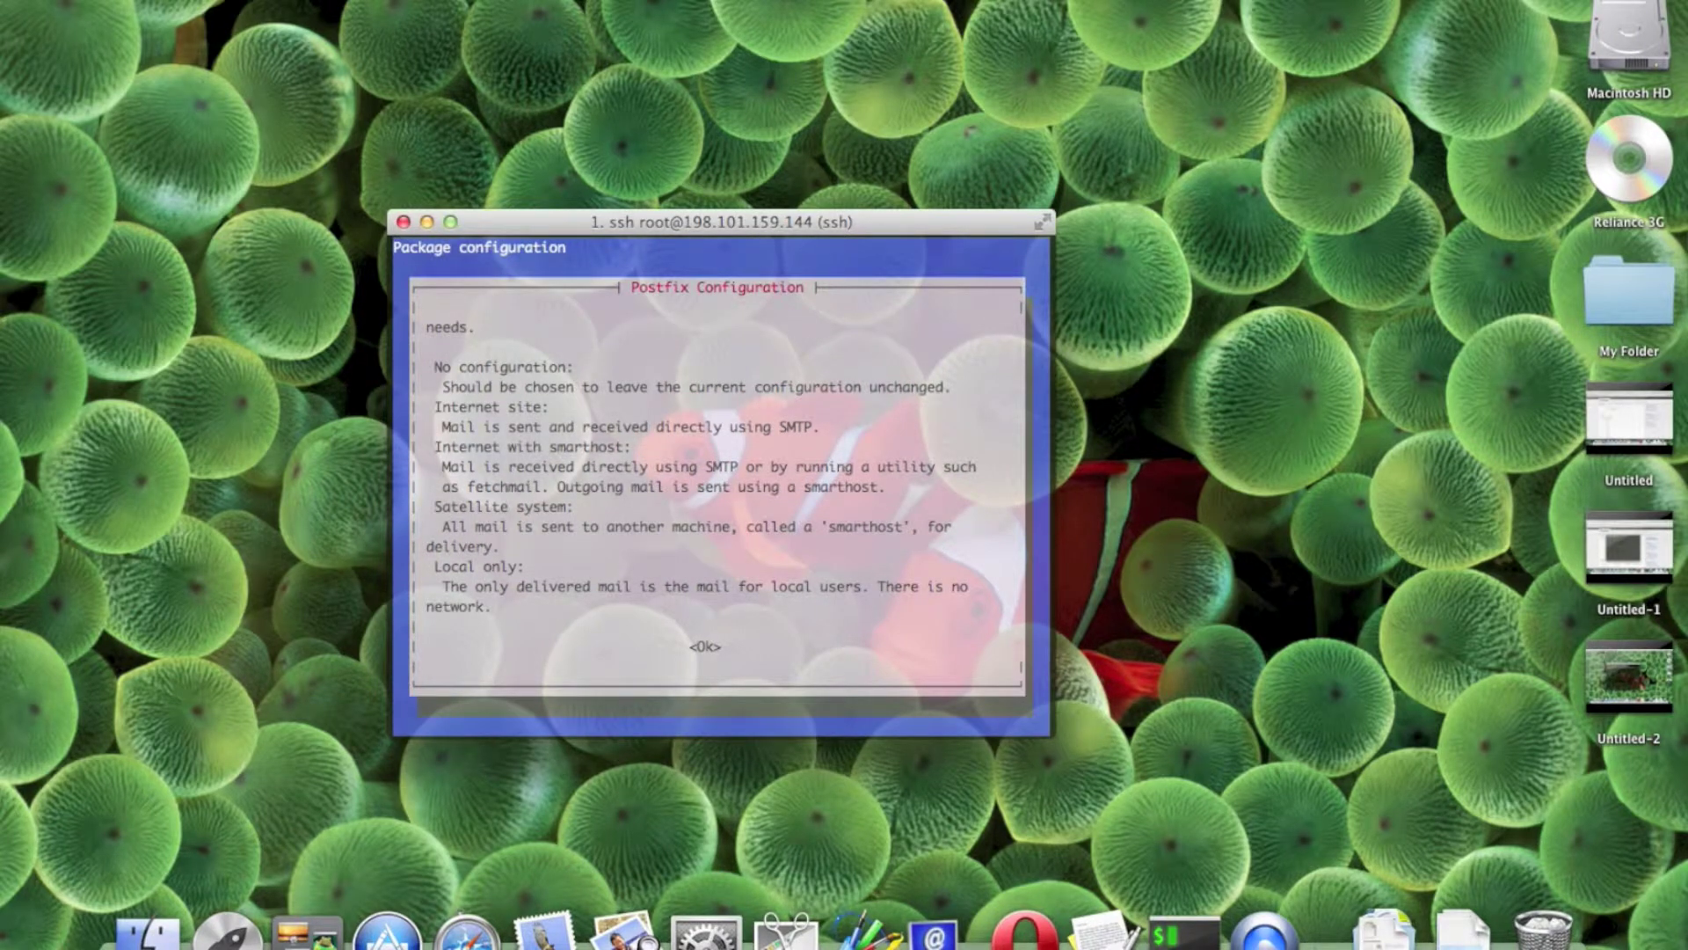
key(Tab)
key(Return)
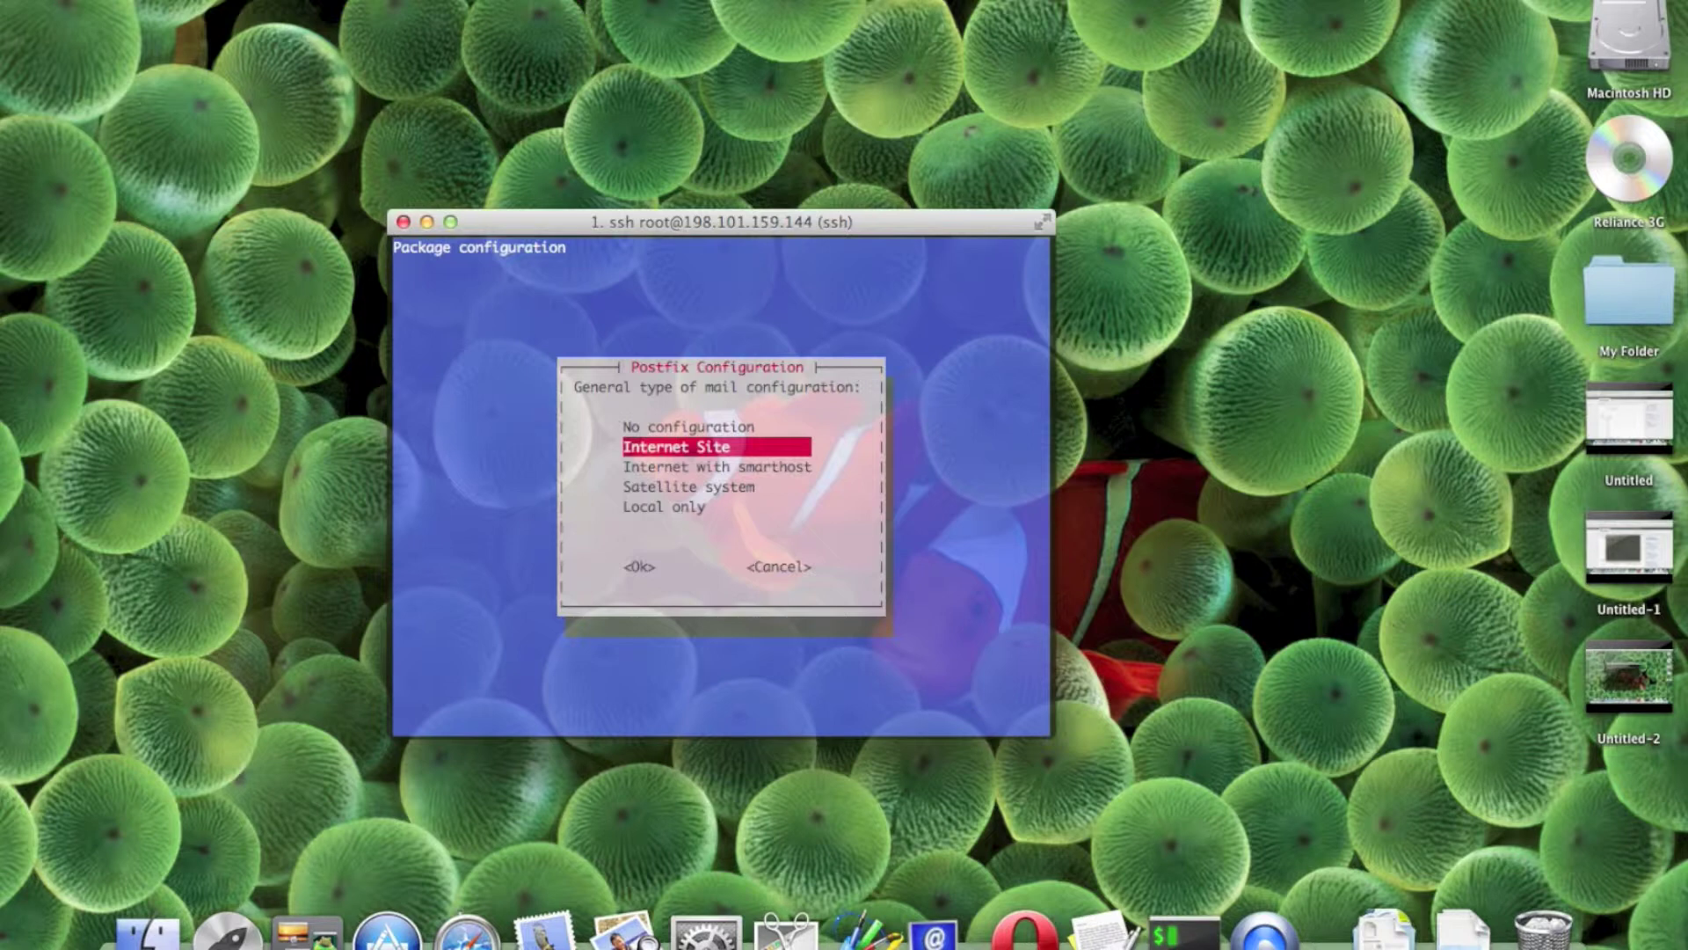
key(Down)
key(Down)
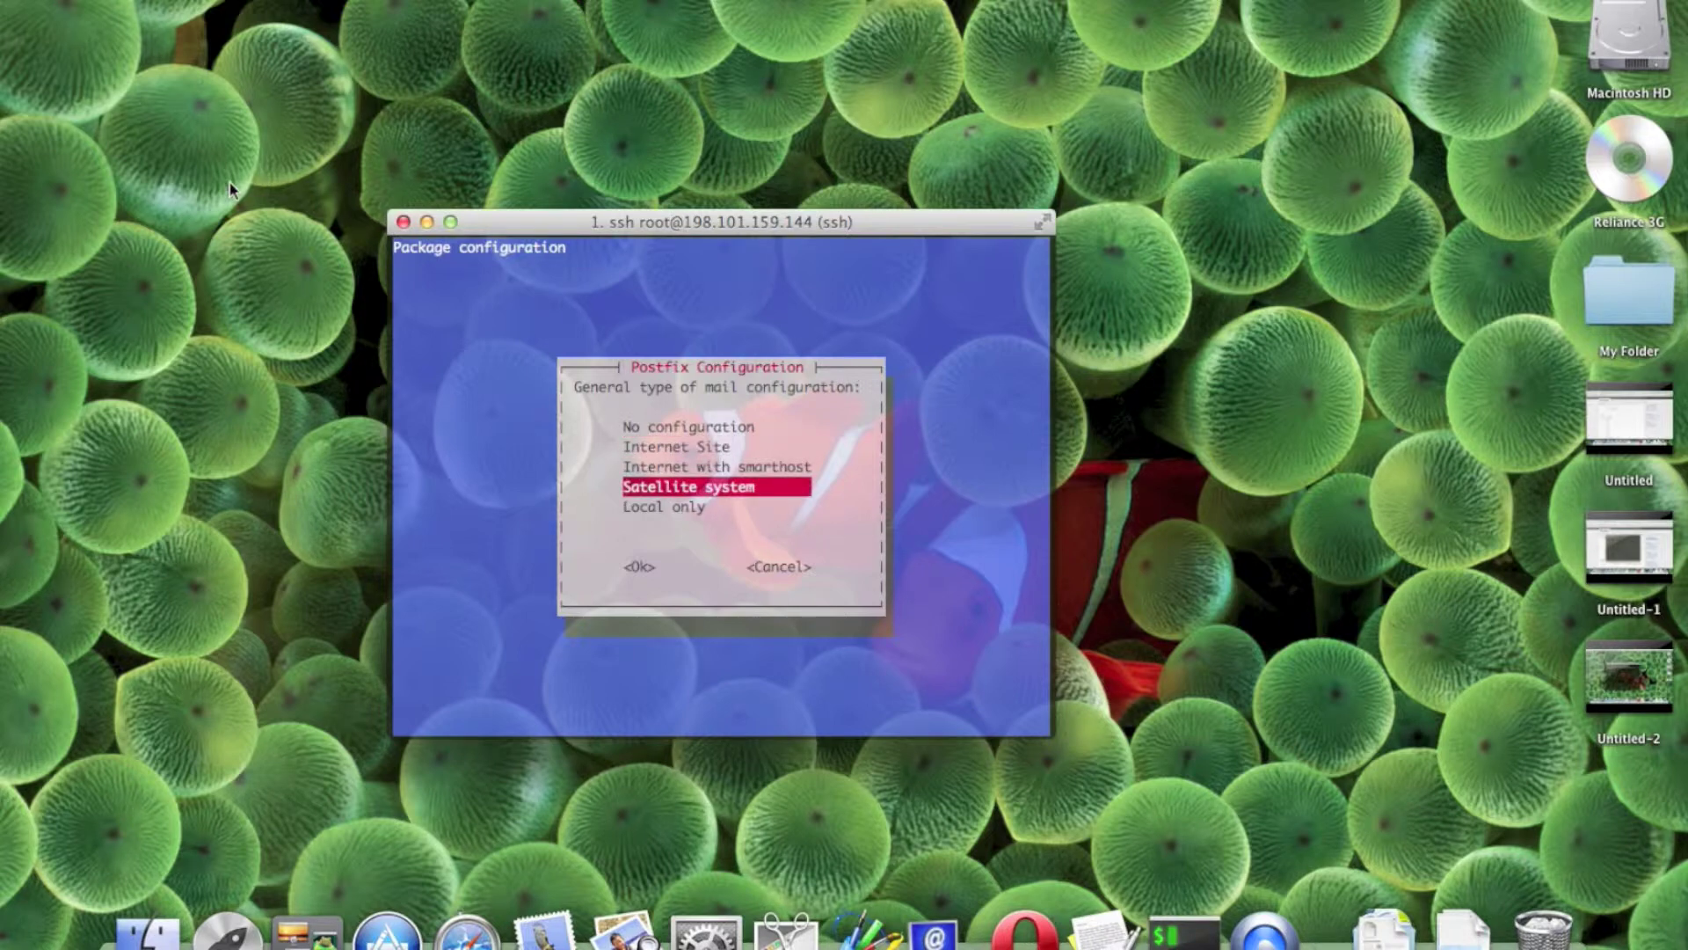
drag(917, 231, 998, 225)
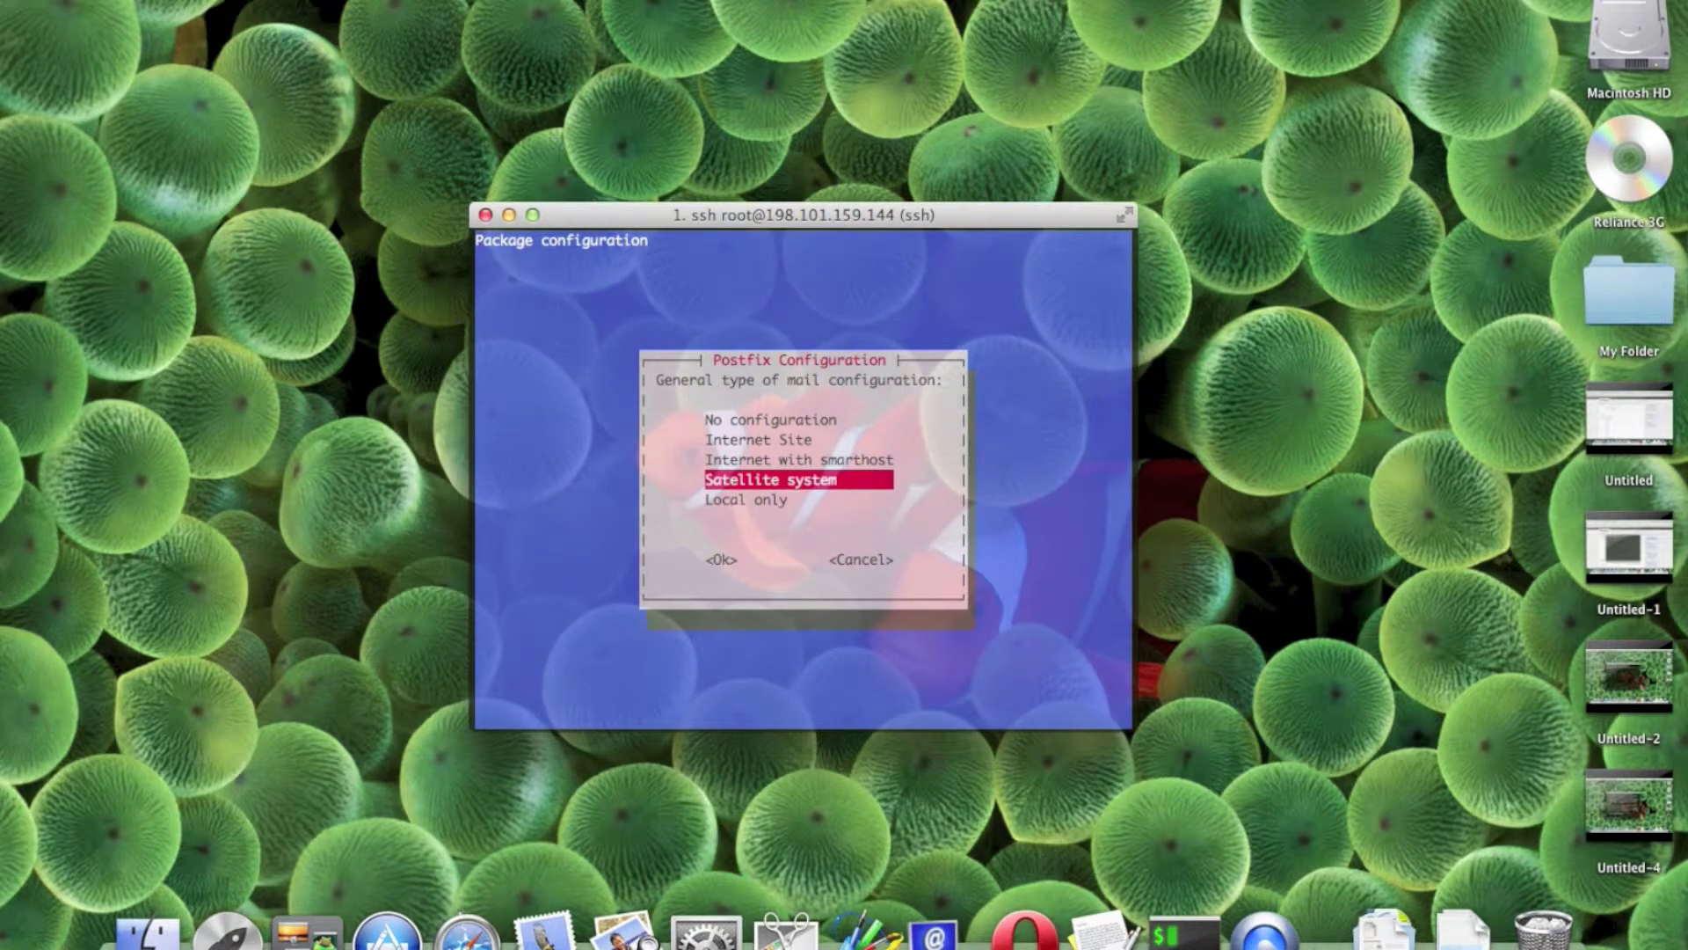
key(Up)
key(Up)
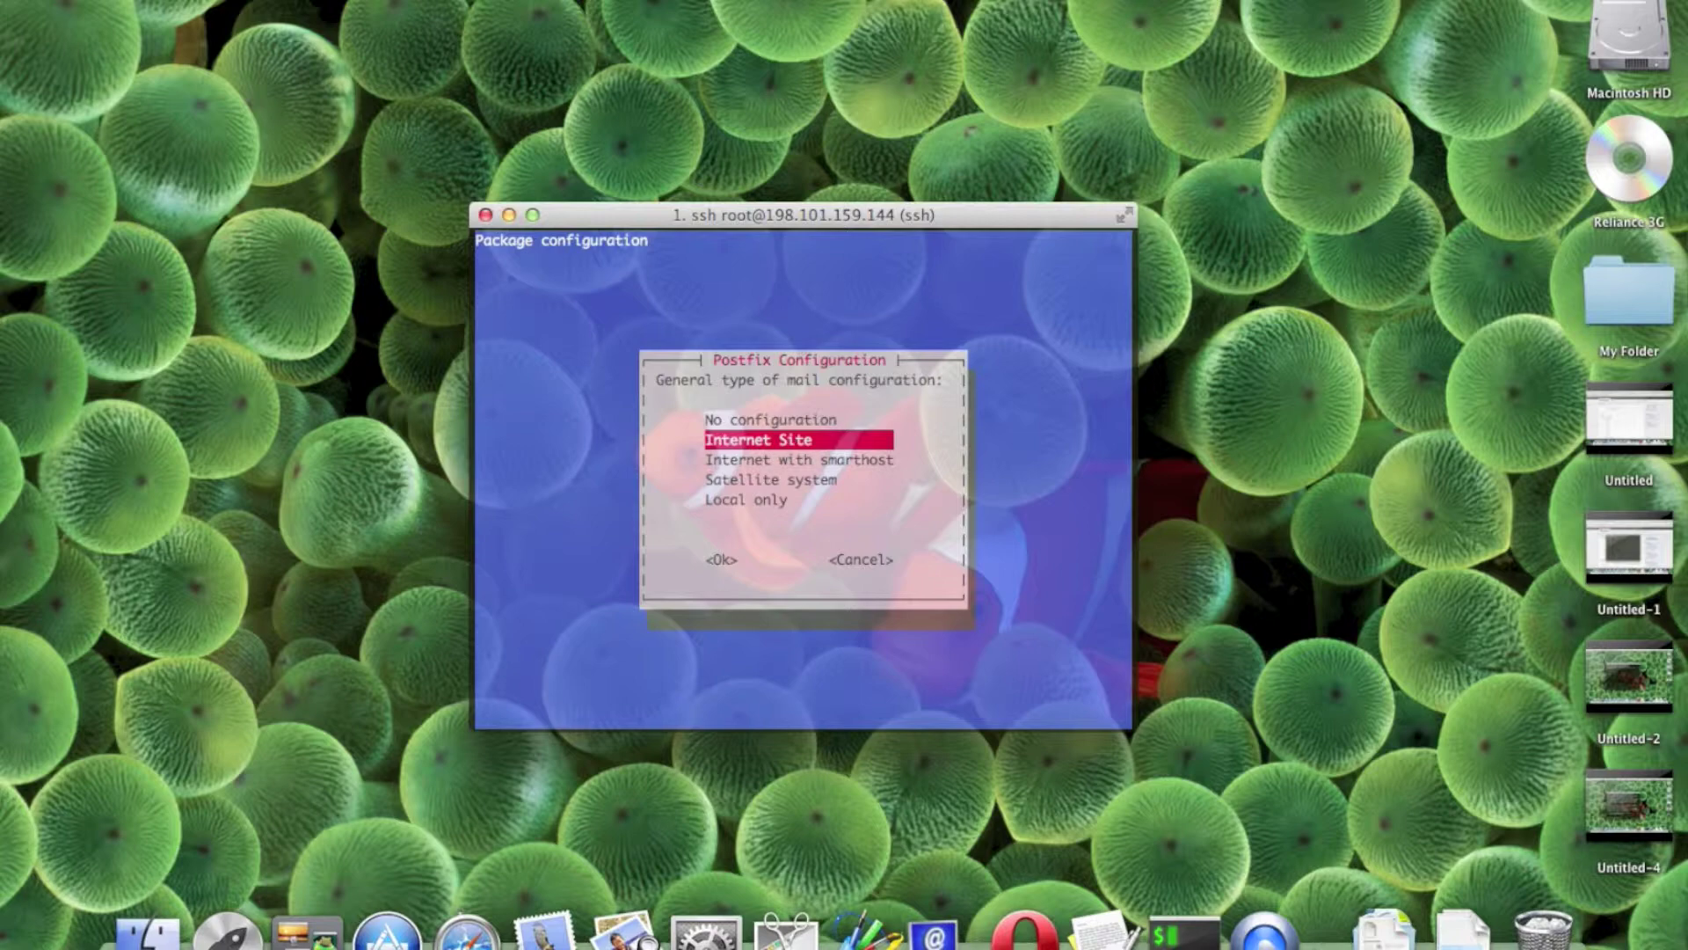
key(Tab)
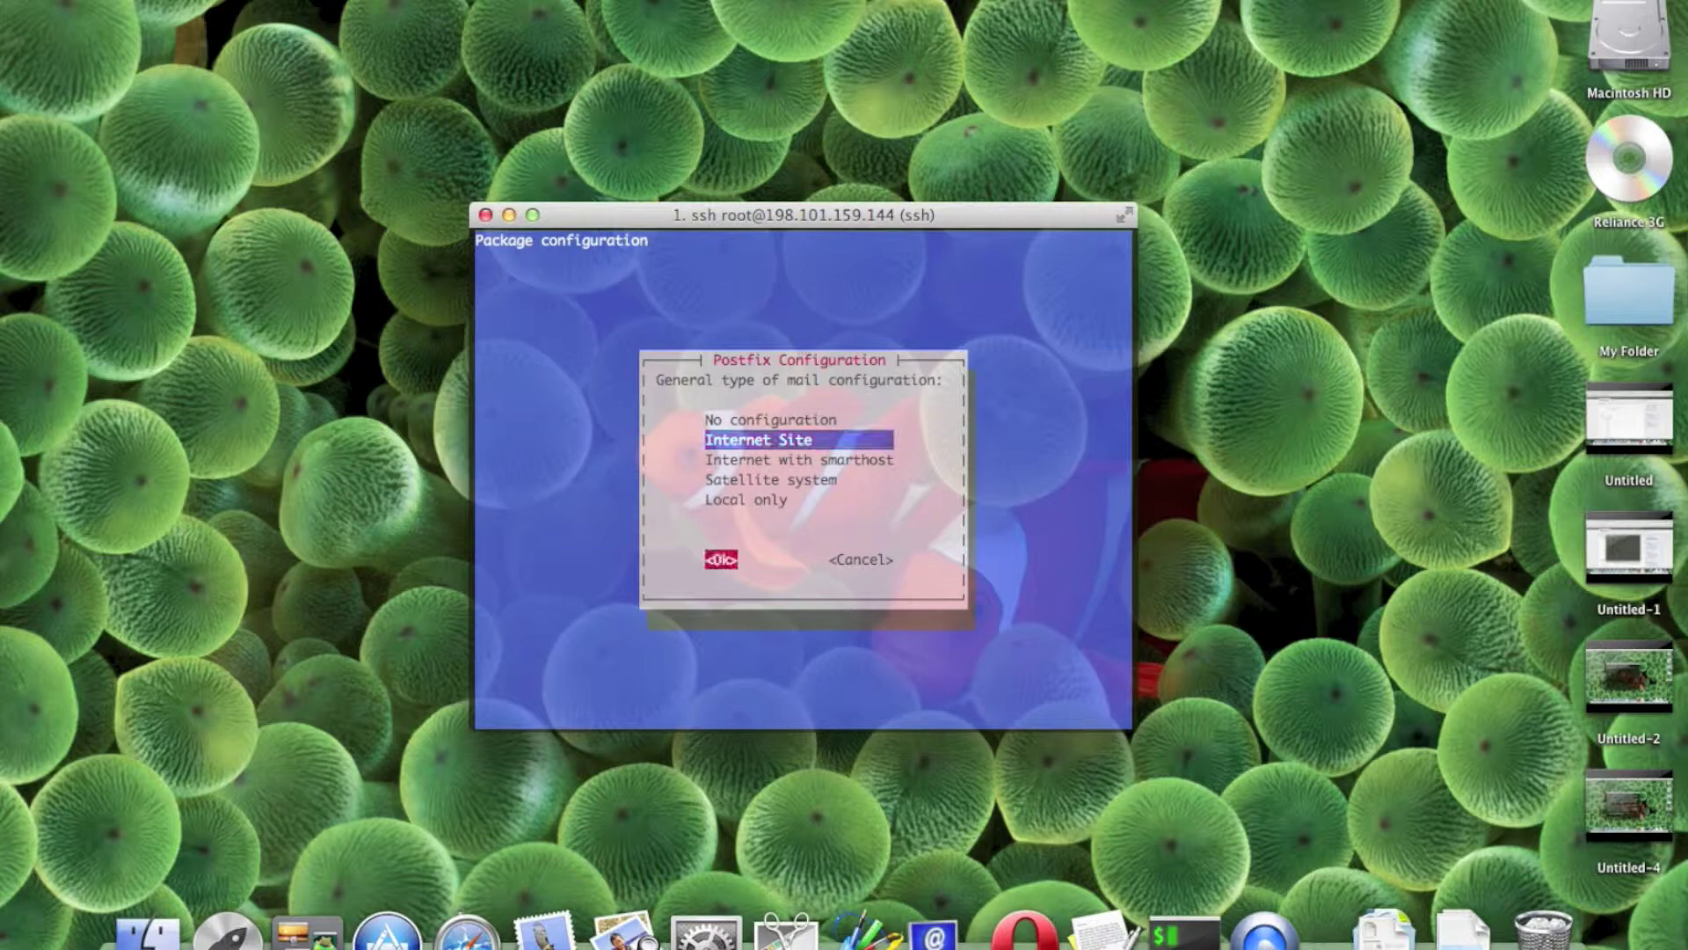
key(Return)
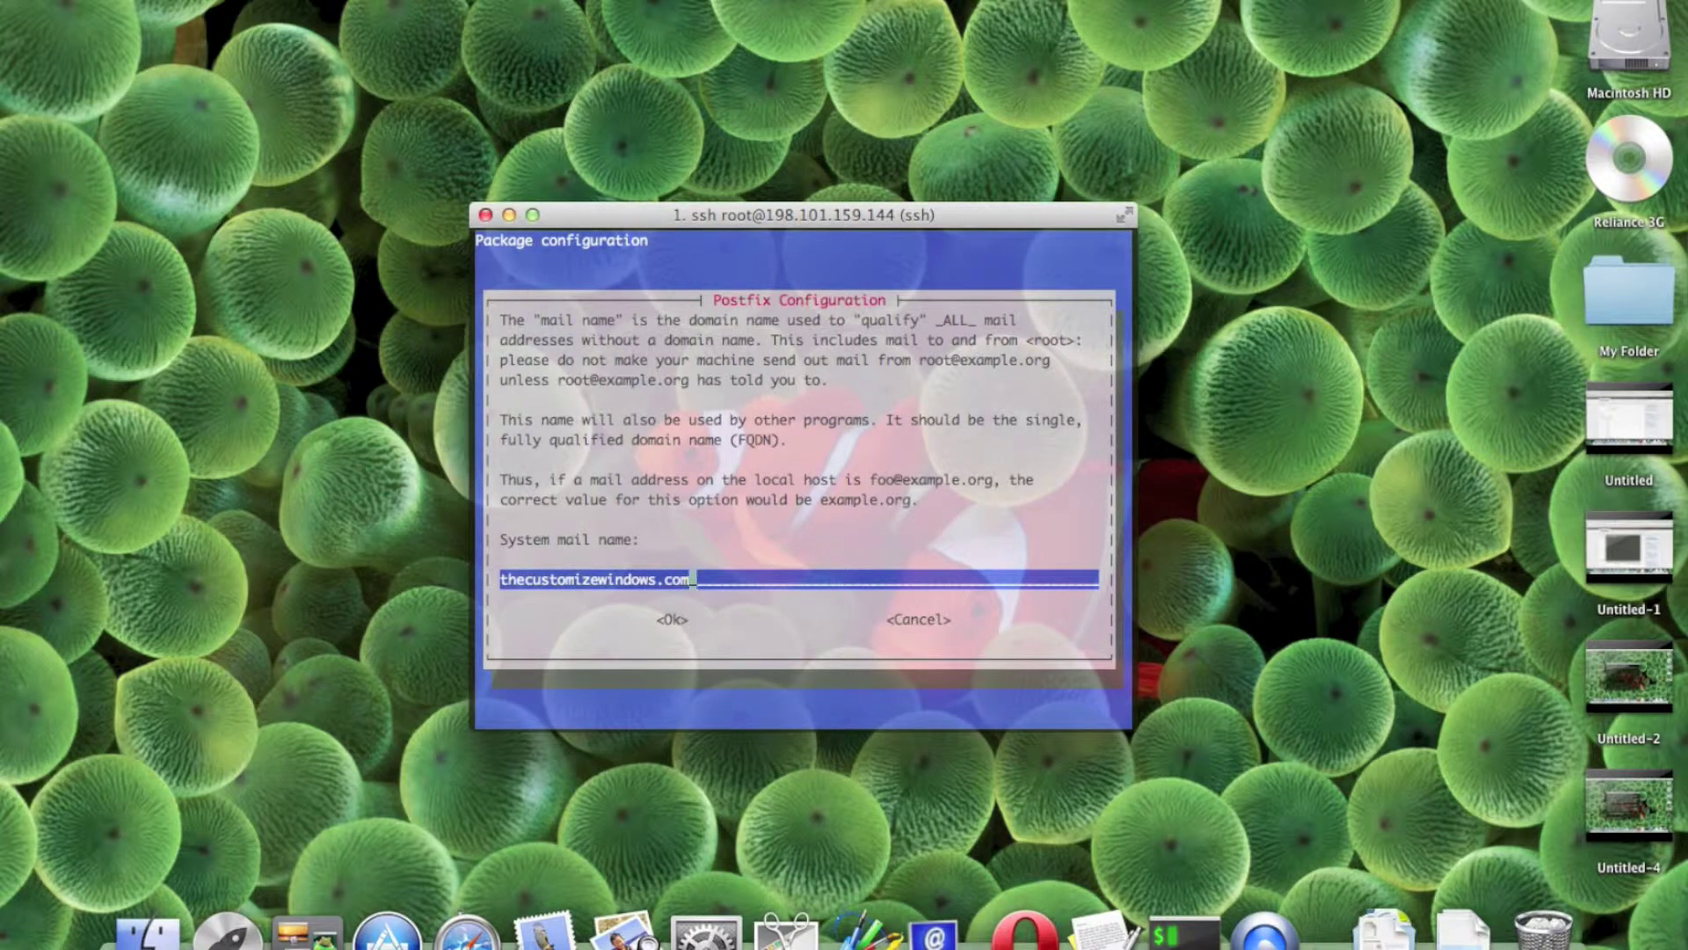
Change the system mail name from thecustomizewindows.com to customizewindows.com and accept it
key(Left)
key(Left)
key(Left)
key(Left)
key(Left)
key(Left)
key(Left)
key(Left)
key(Right)
key(Right)
key(Right)
key(BackSpace)
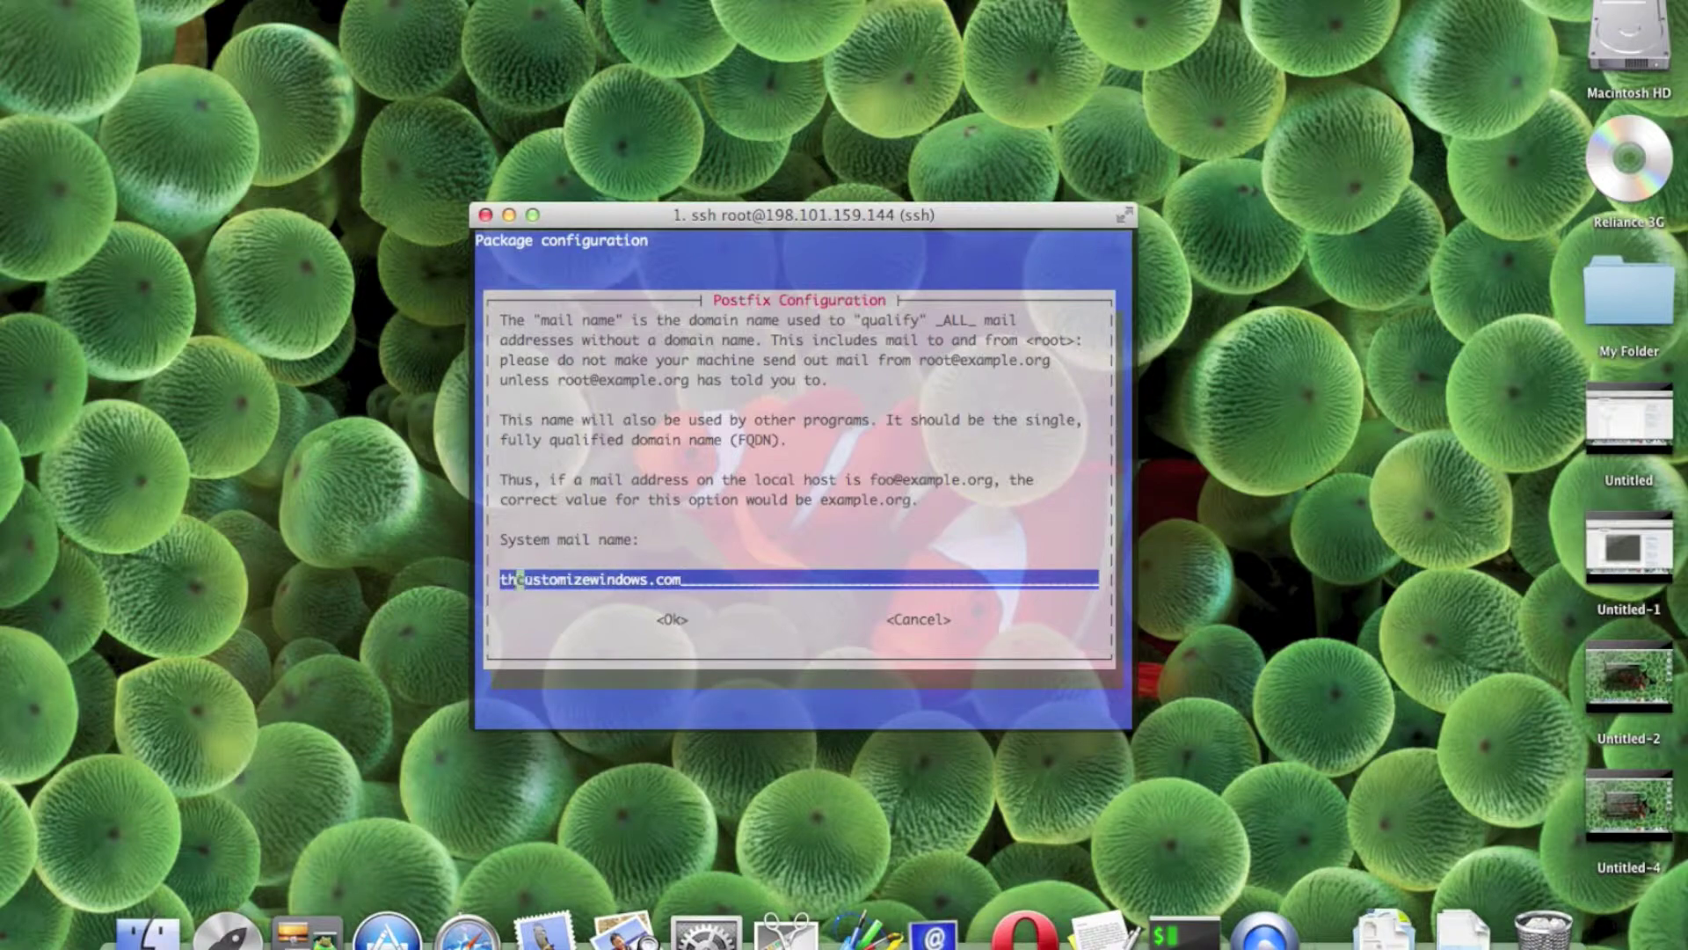
key(BackSpace)
key(BackSpace)
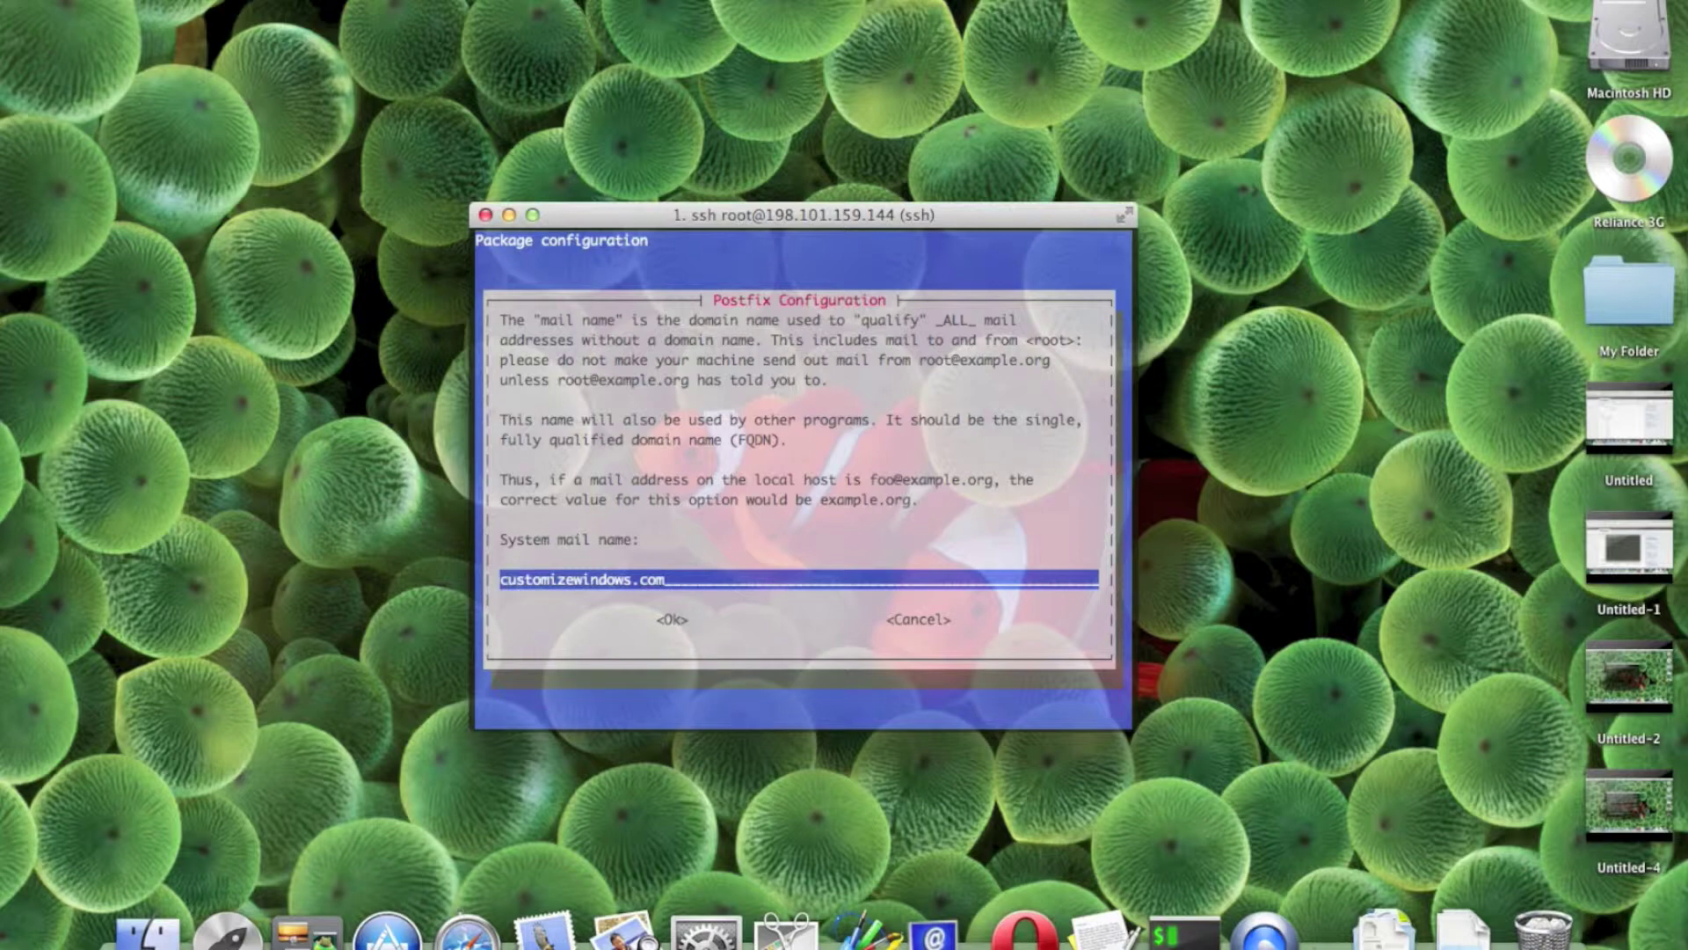
key(Tab)
key(Return)
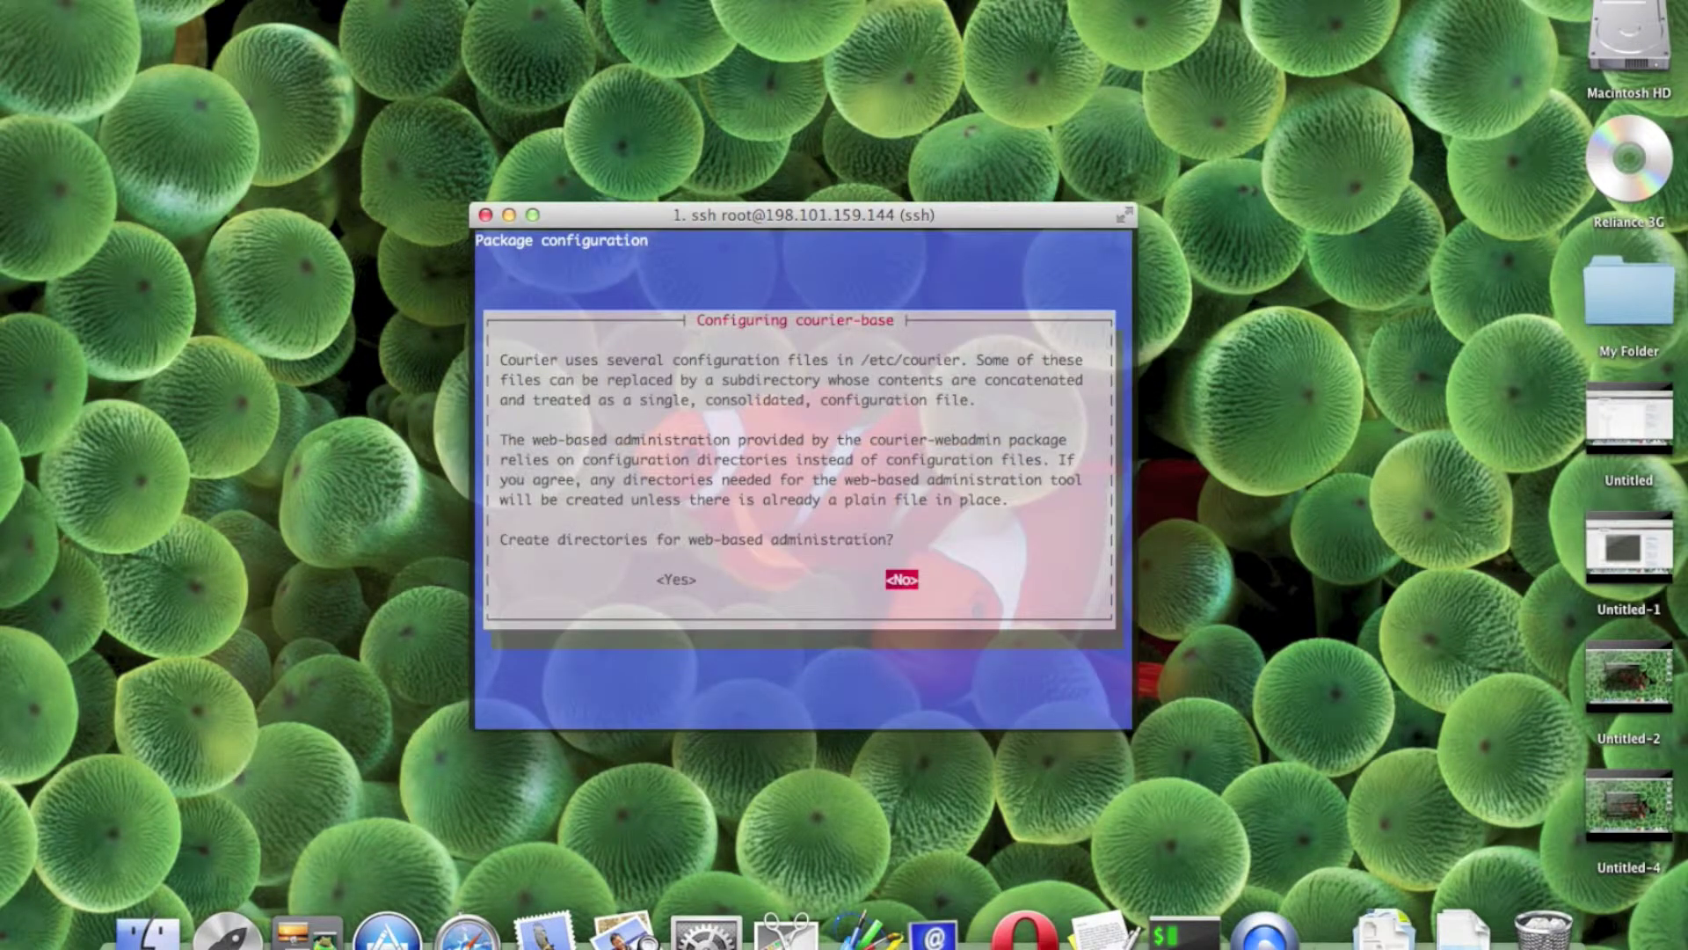
Answer Yes to creating web-administration directories and acknowledge the courier-ssl certificate notice
key(Left)
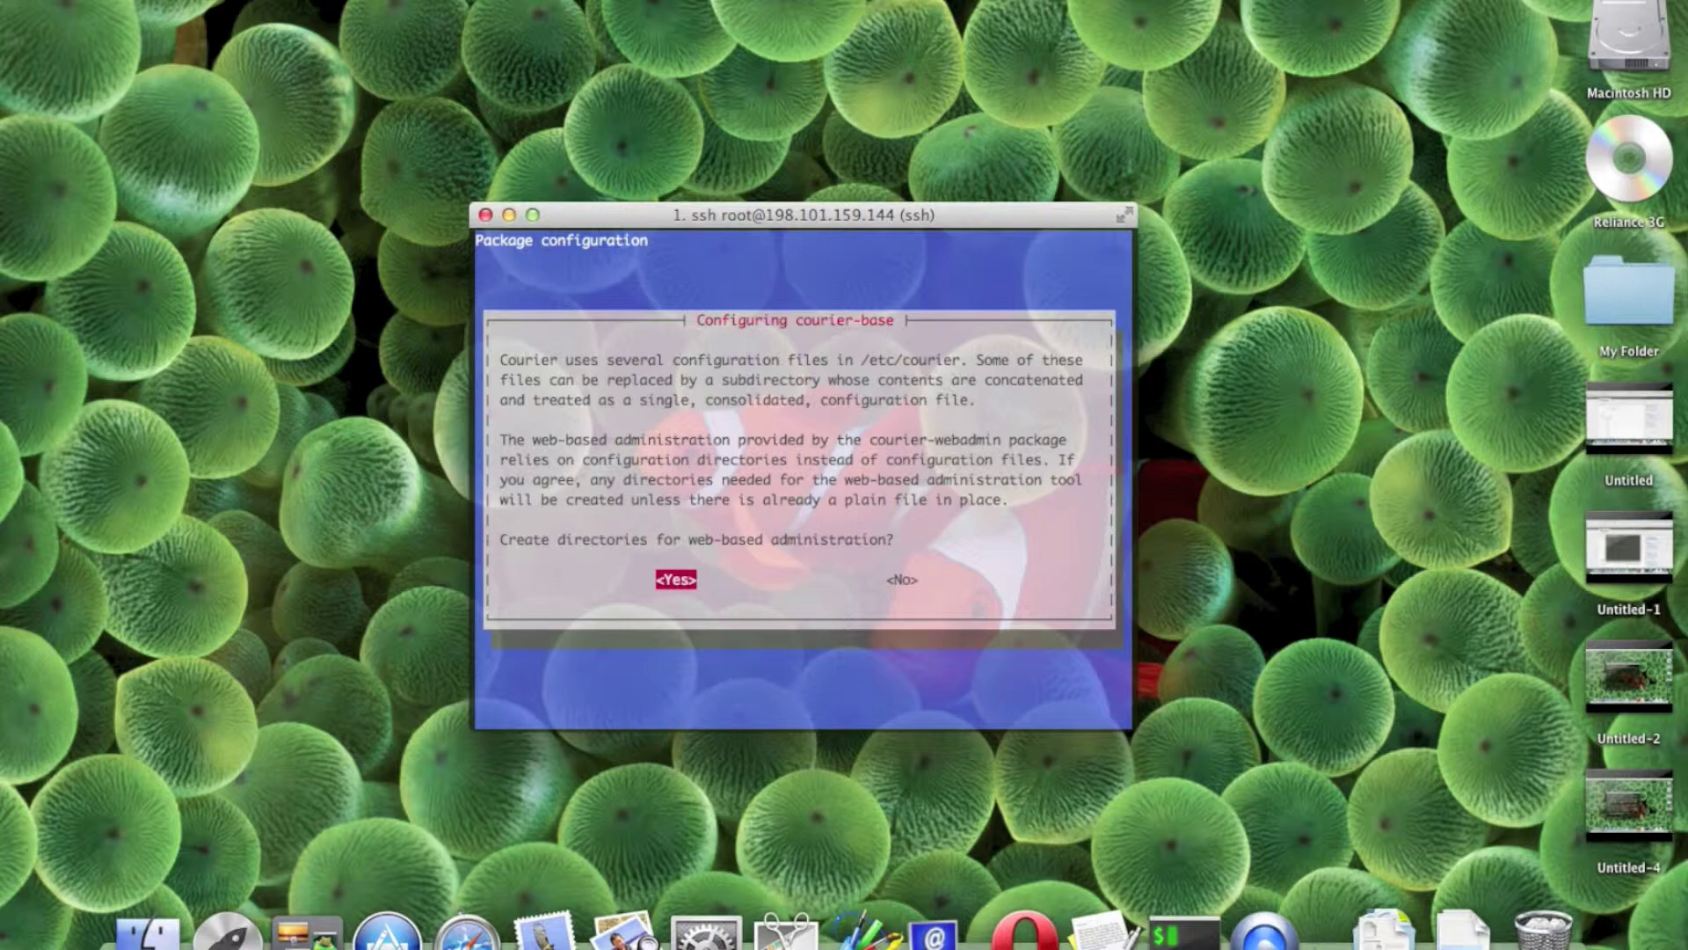
key(Return)
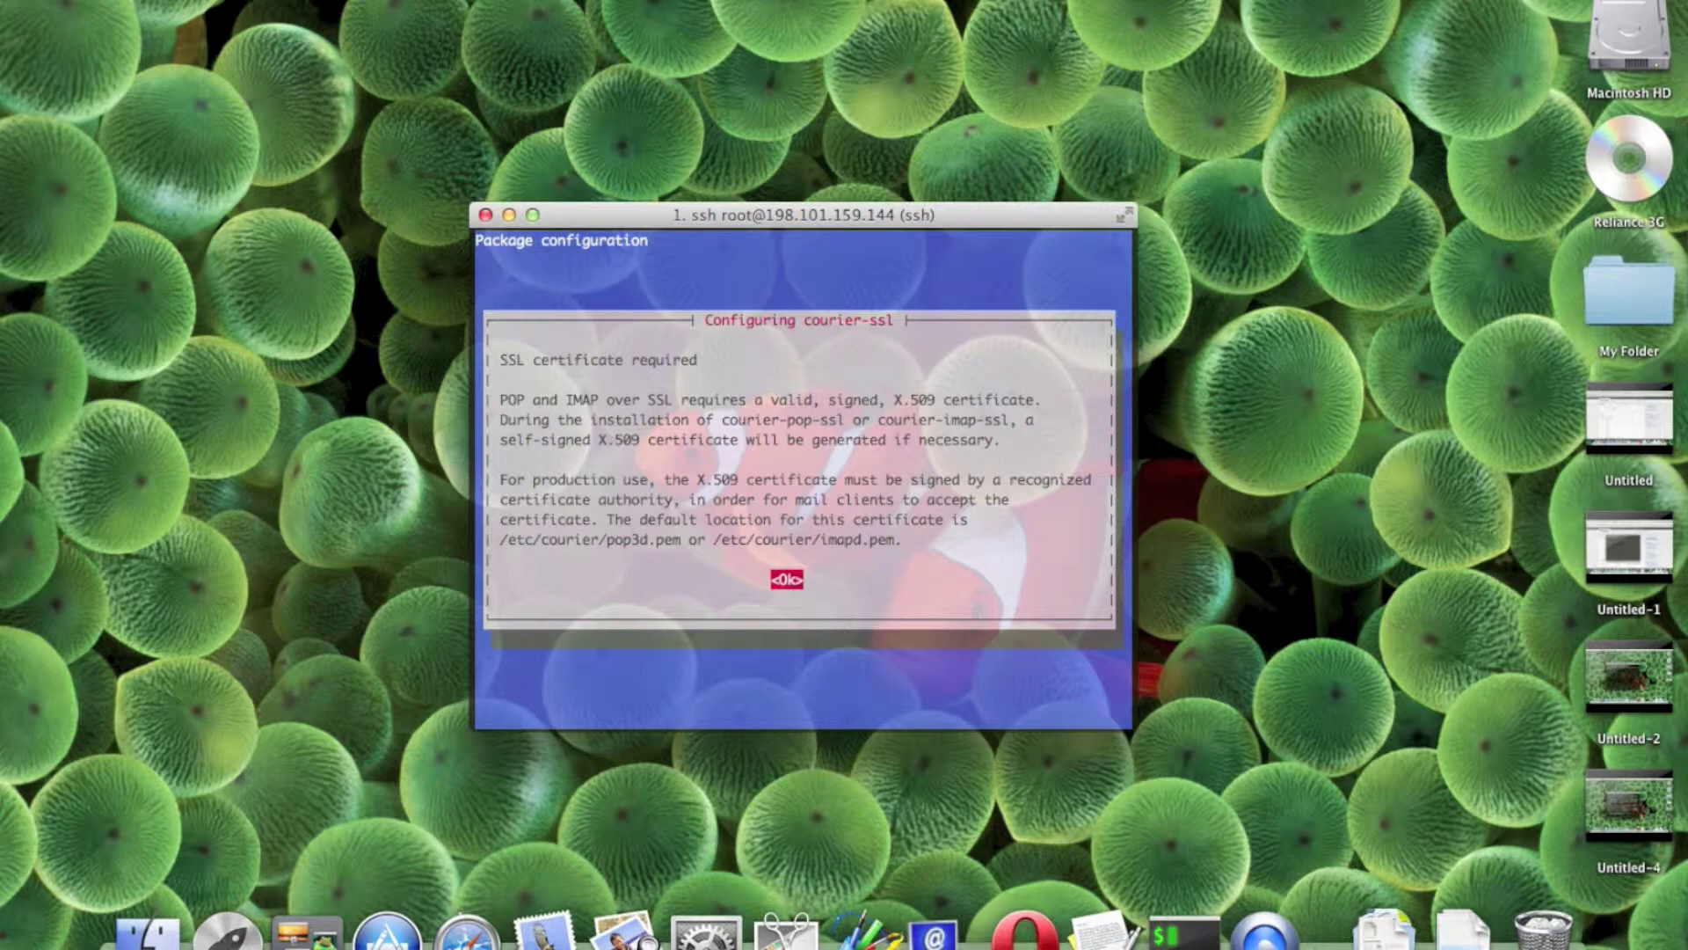
key(Return)
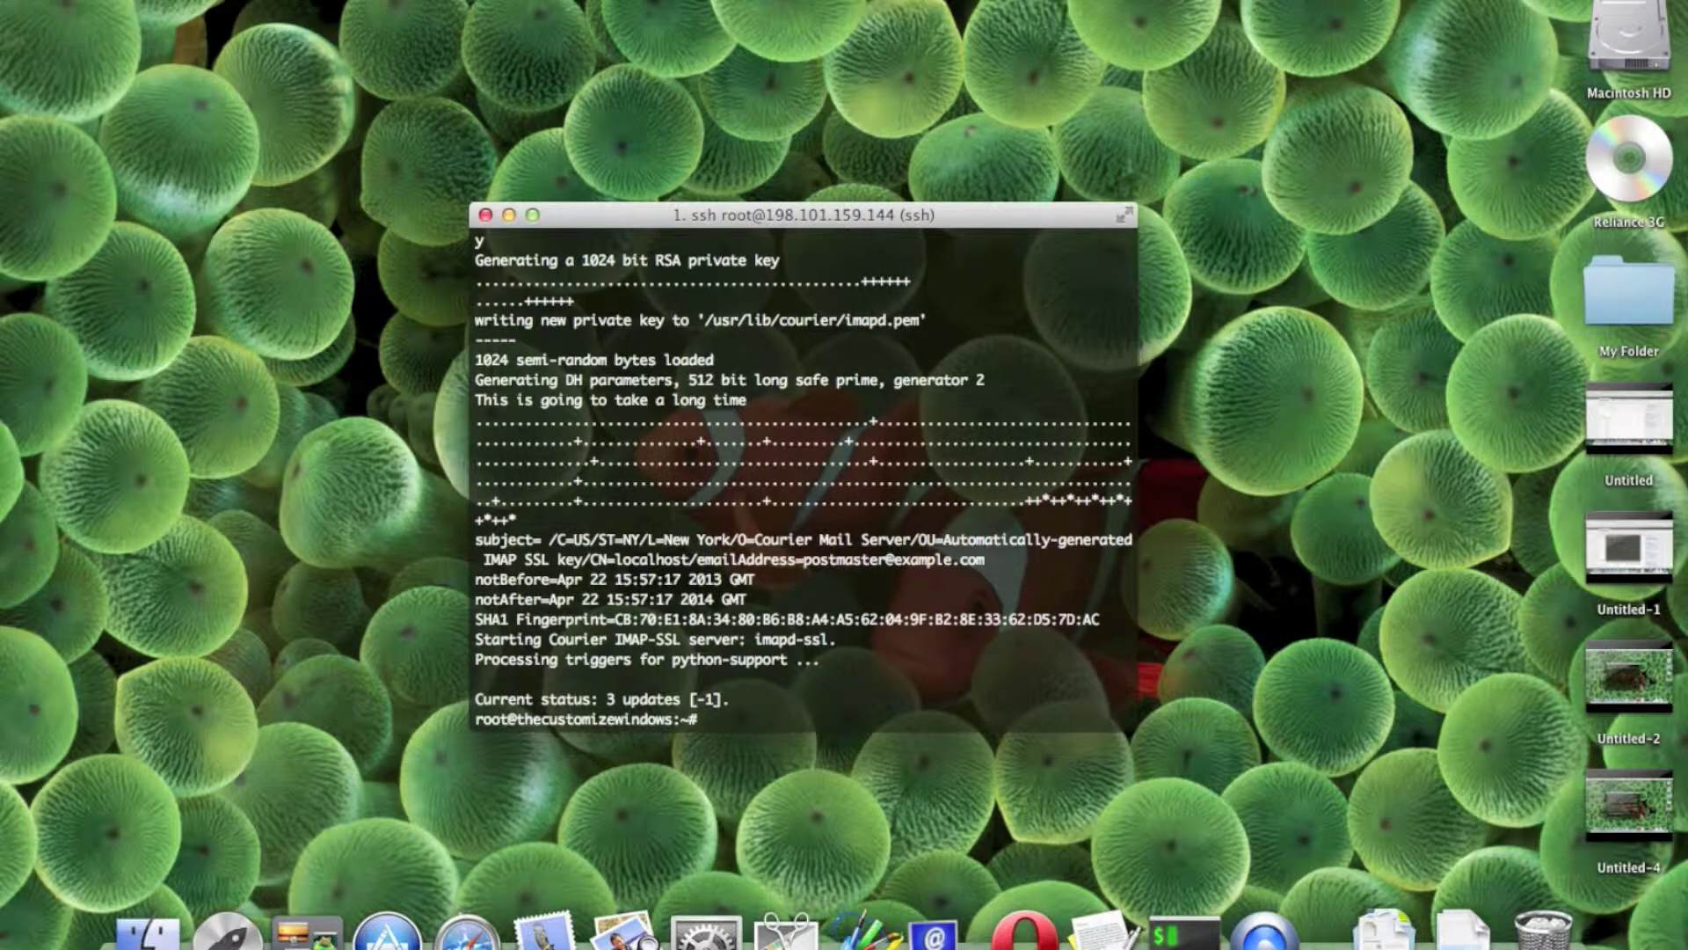
text(c)
text(lear)
Clear the terminal, run apt-get update, and clear the update output again
key(Return)
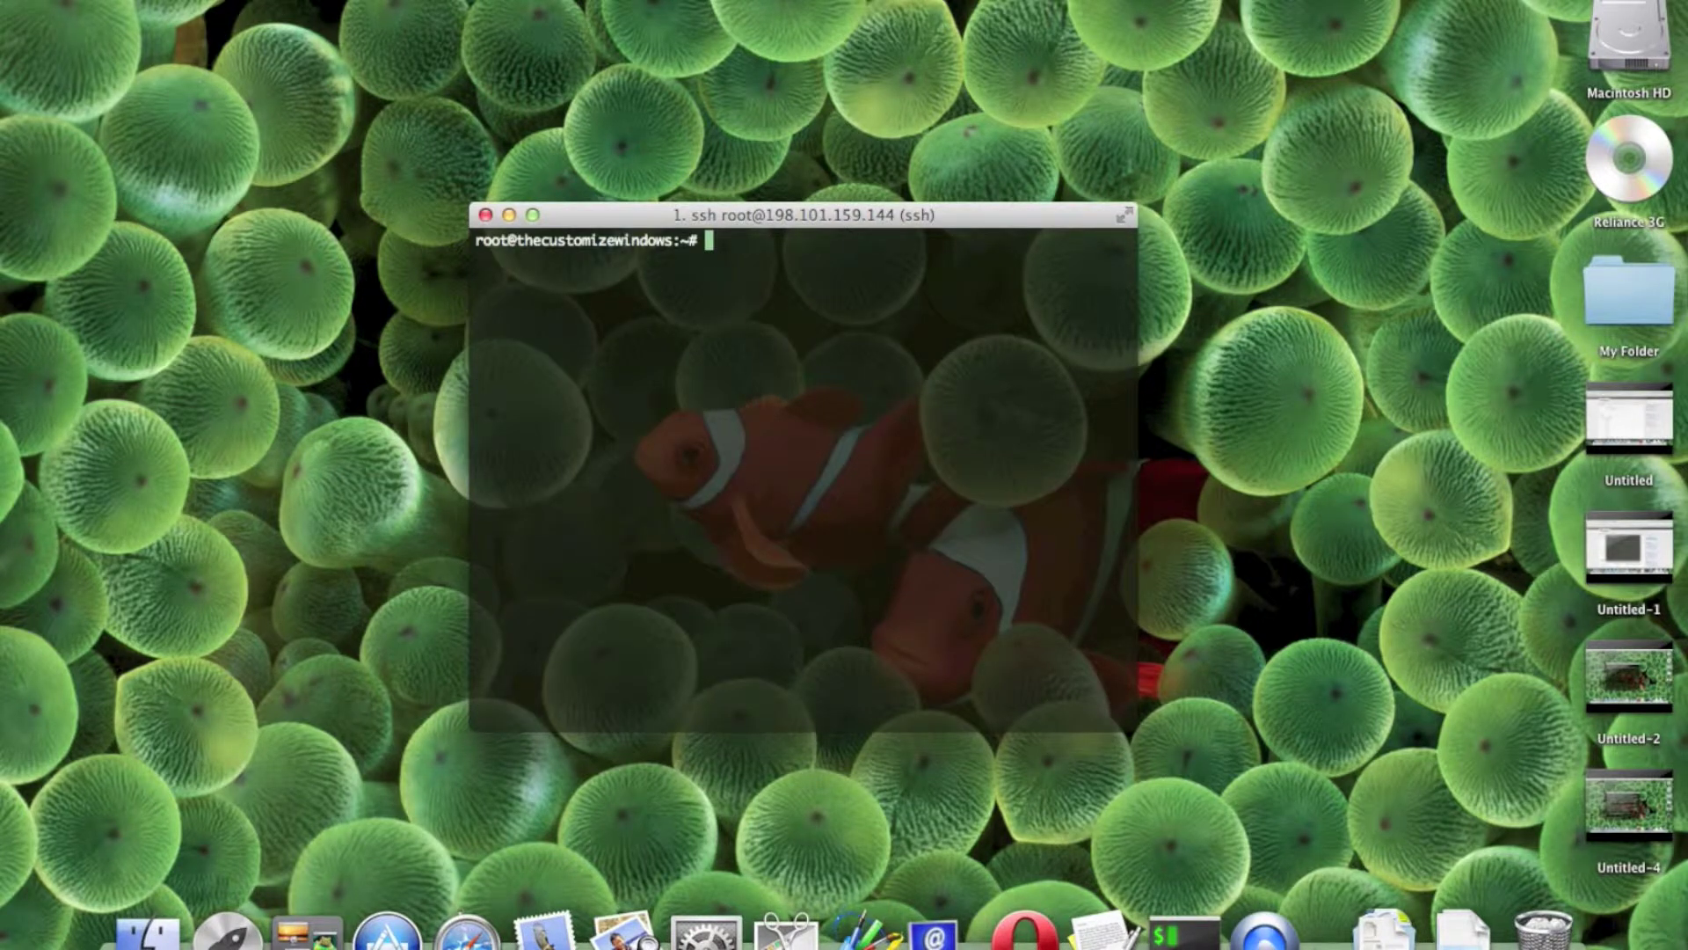
text(apt-)
text(get )
text(update)
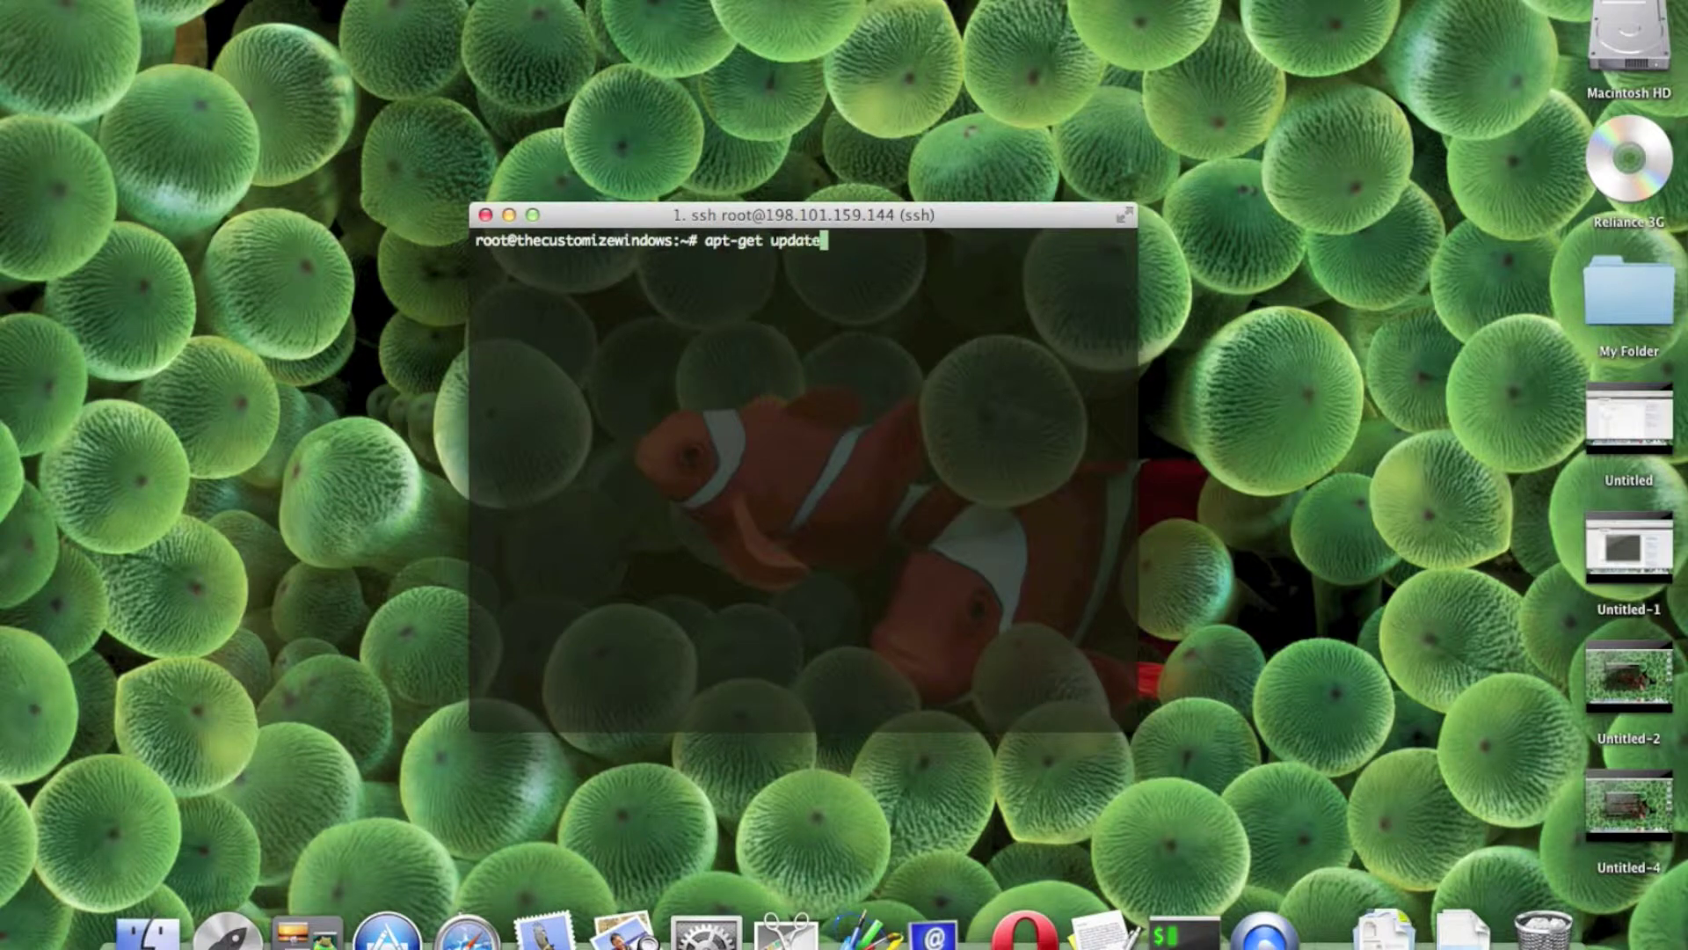
key(Return)
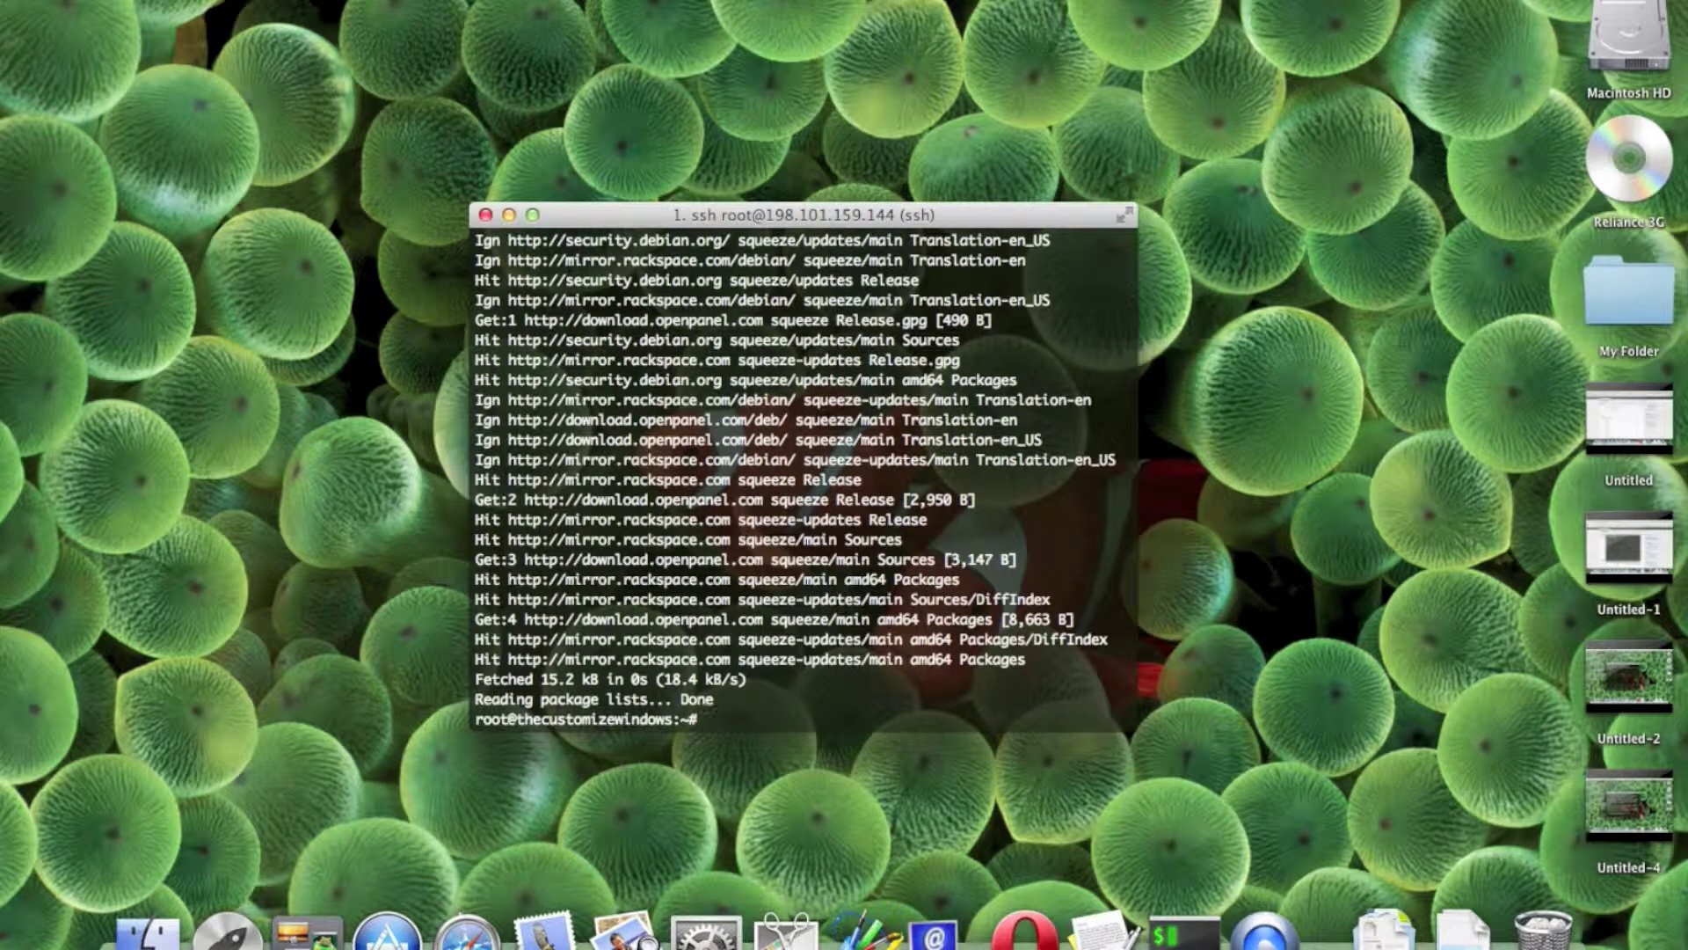
text(cle)
text(ar)
key(Return)
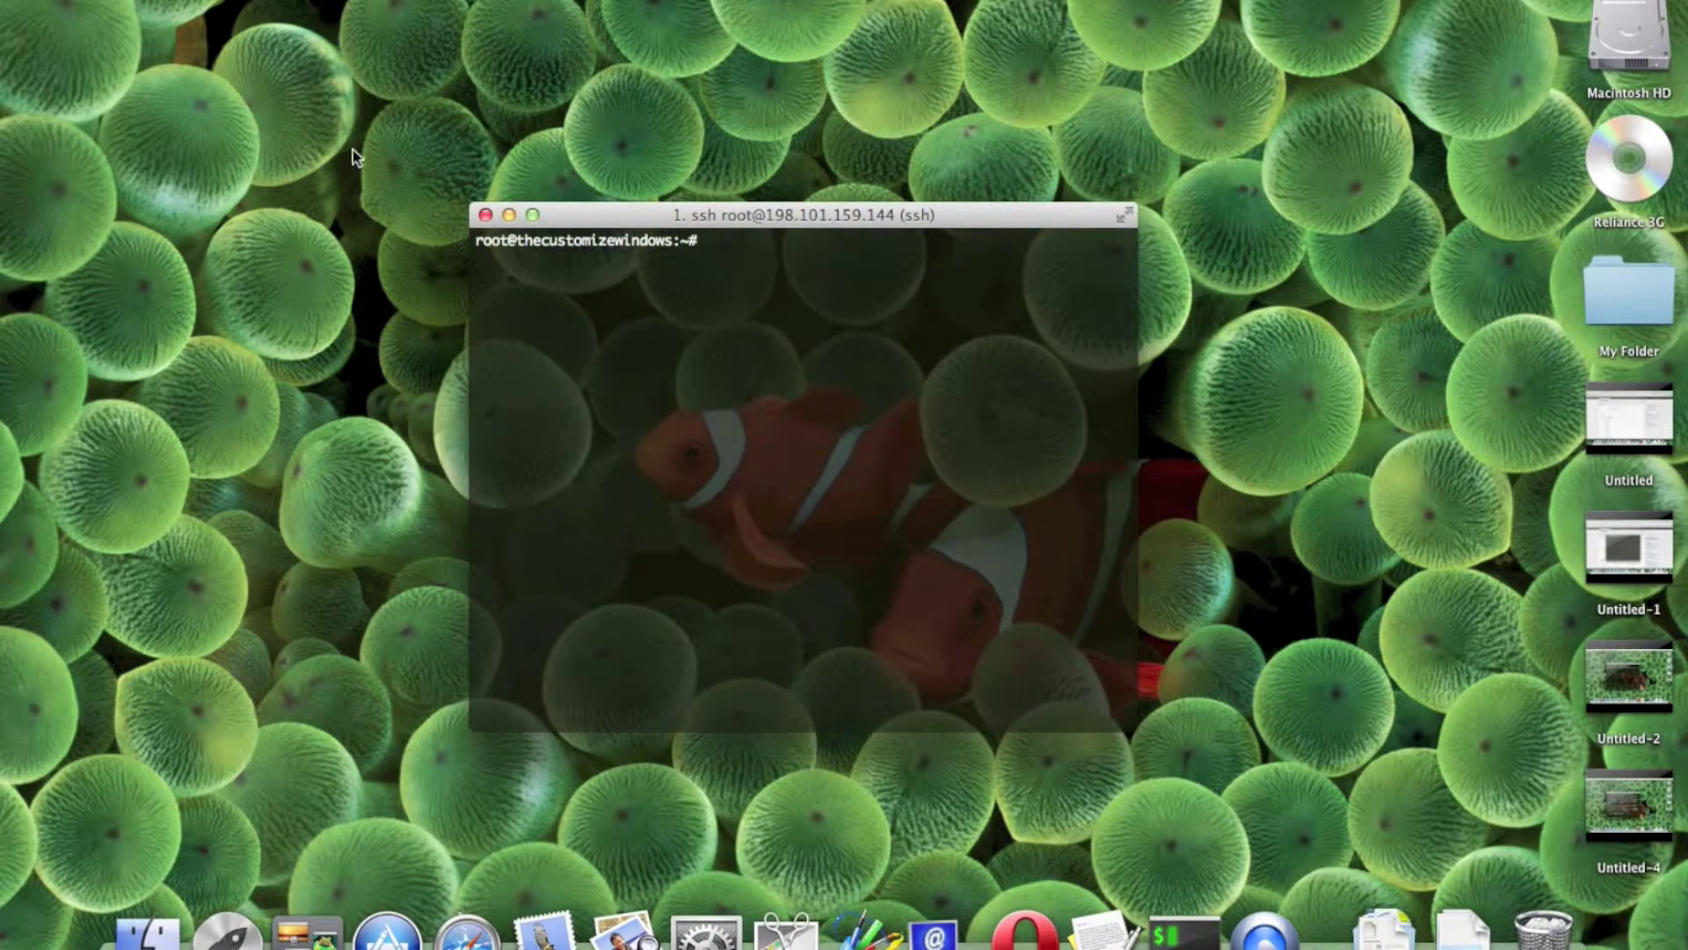
Launch openpanel-cli, exit, relaunch it, and enter 'password user openpanel-admin' at its prompt
click(802, 234)
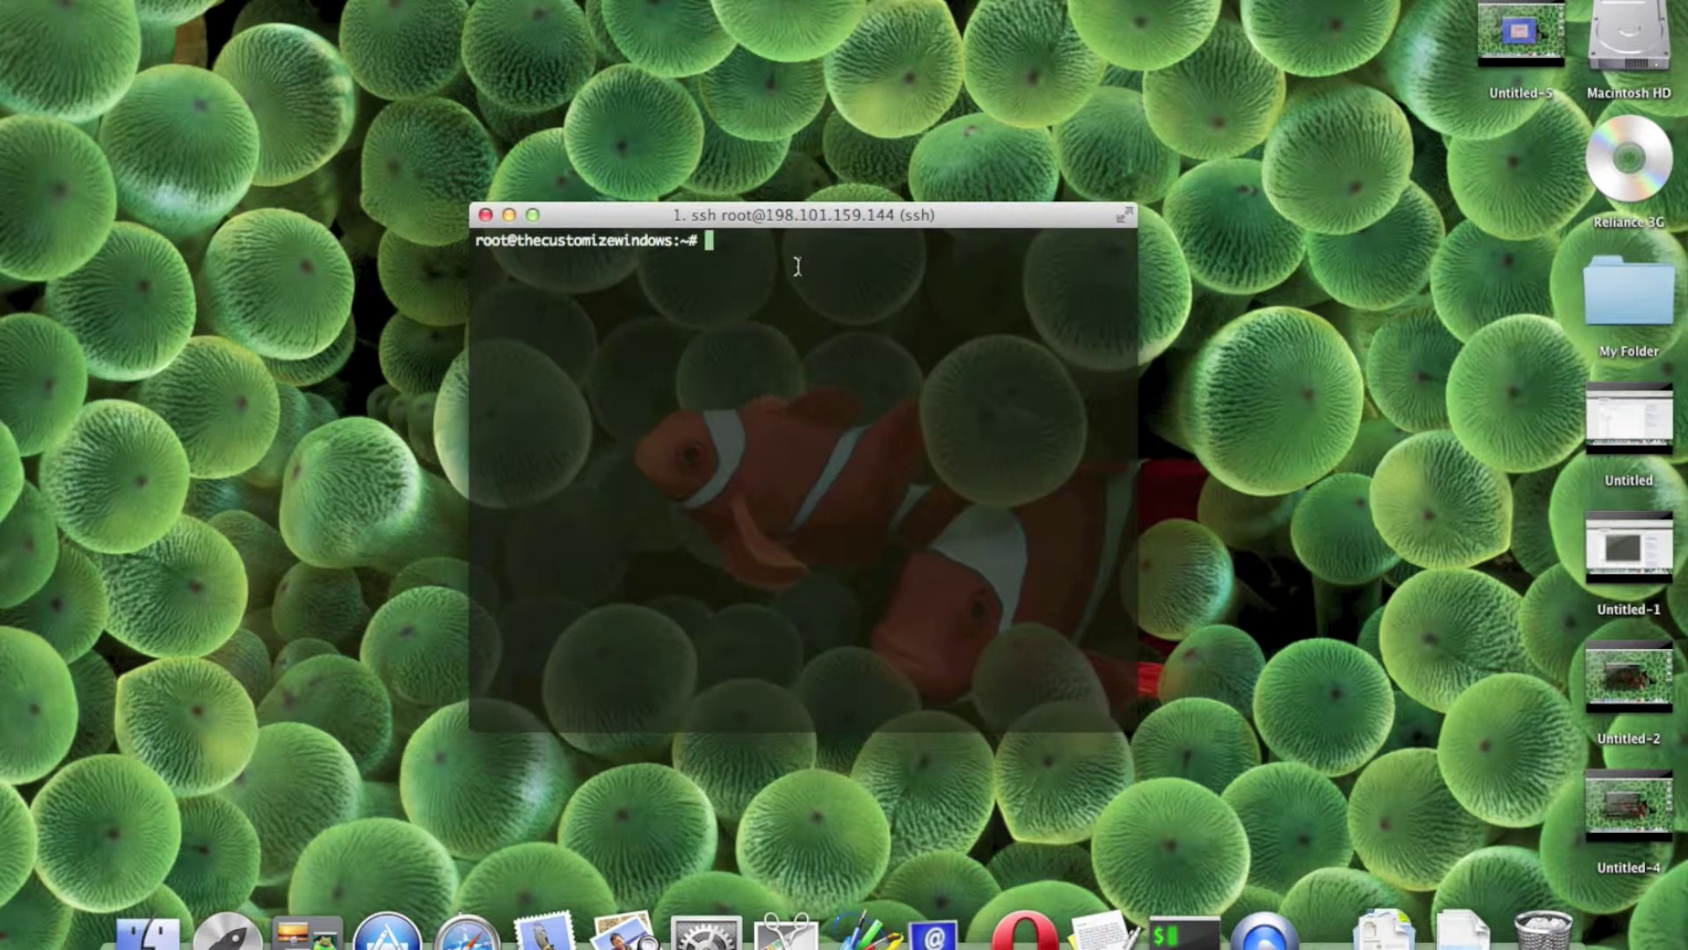
text(clear)
key(Return)
text(openpanel-cli)
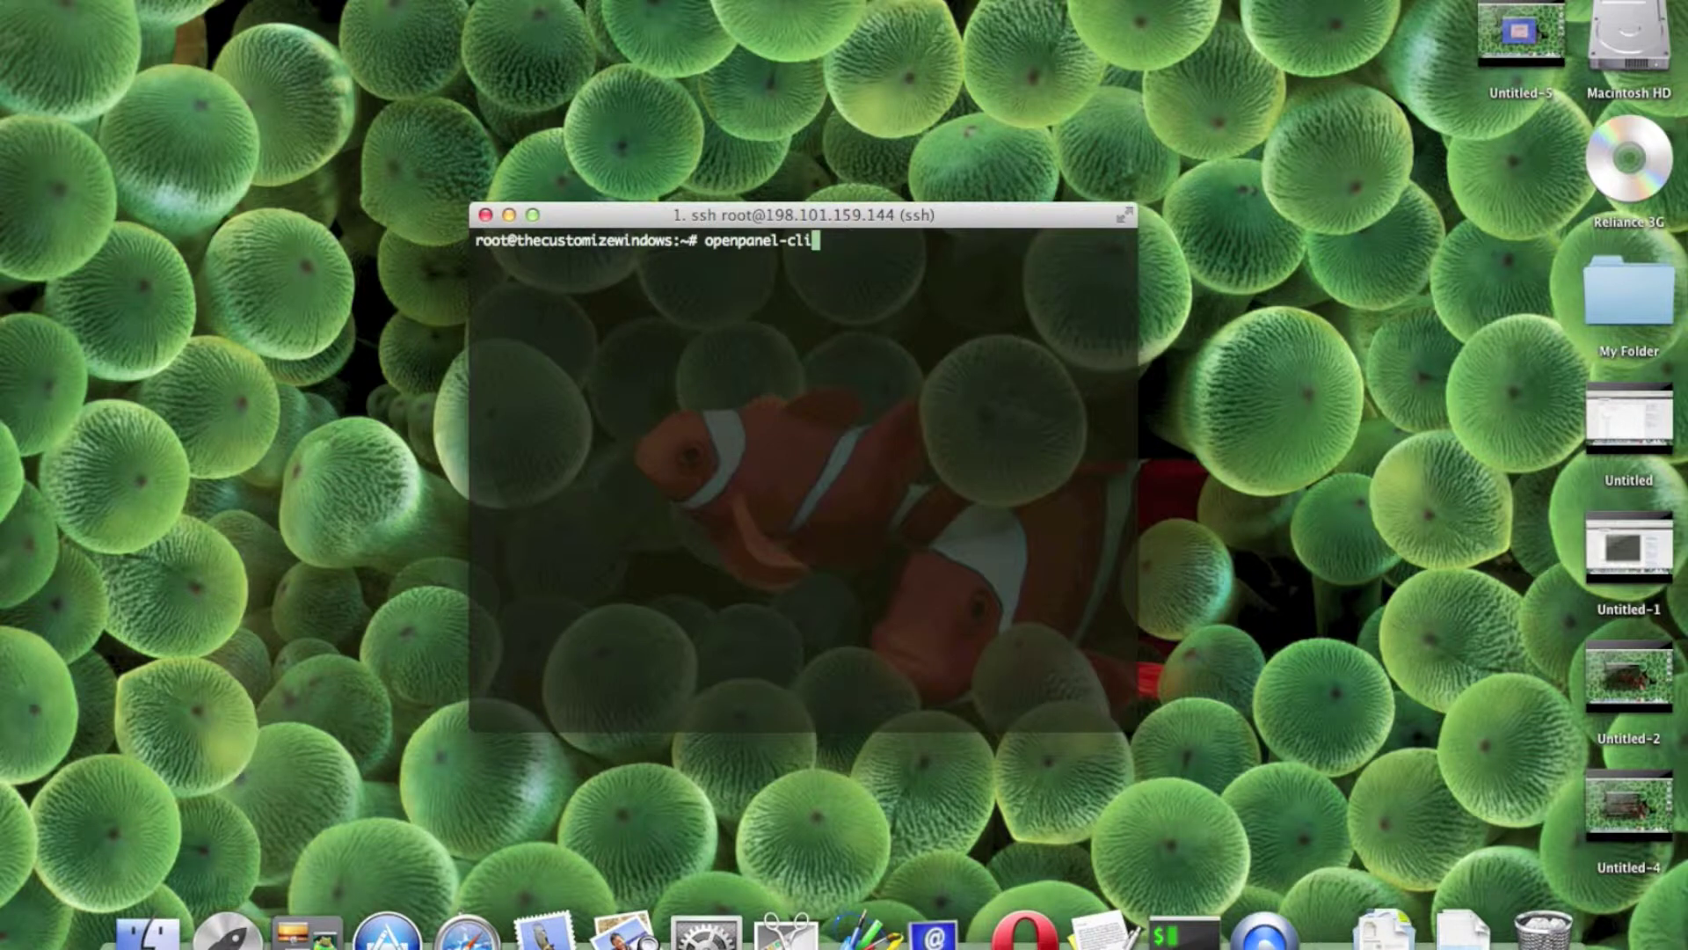
key(Return)
text(exit)
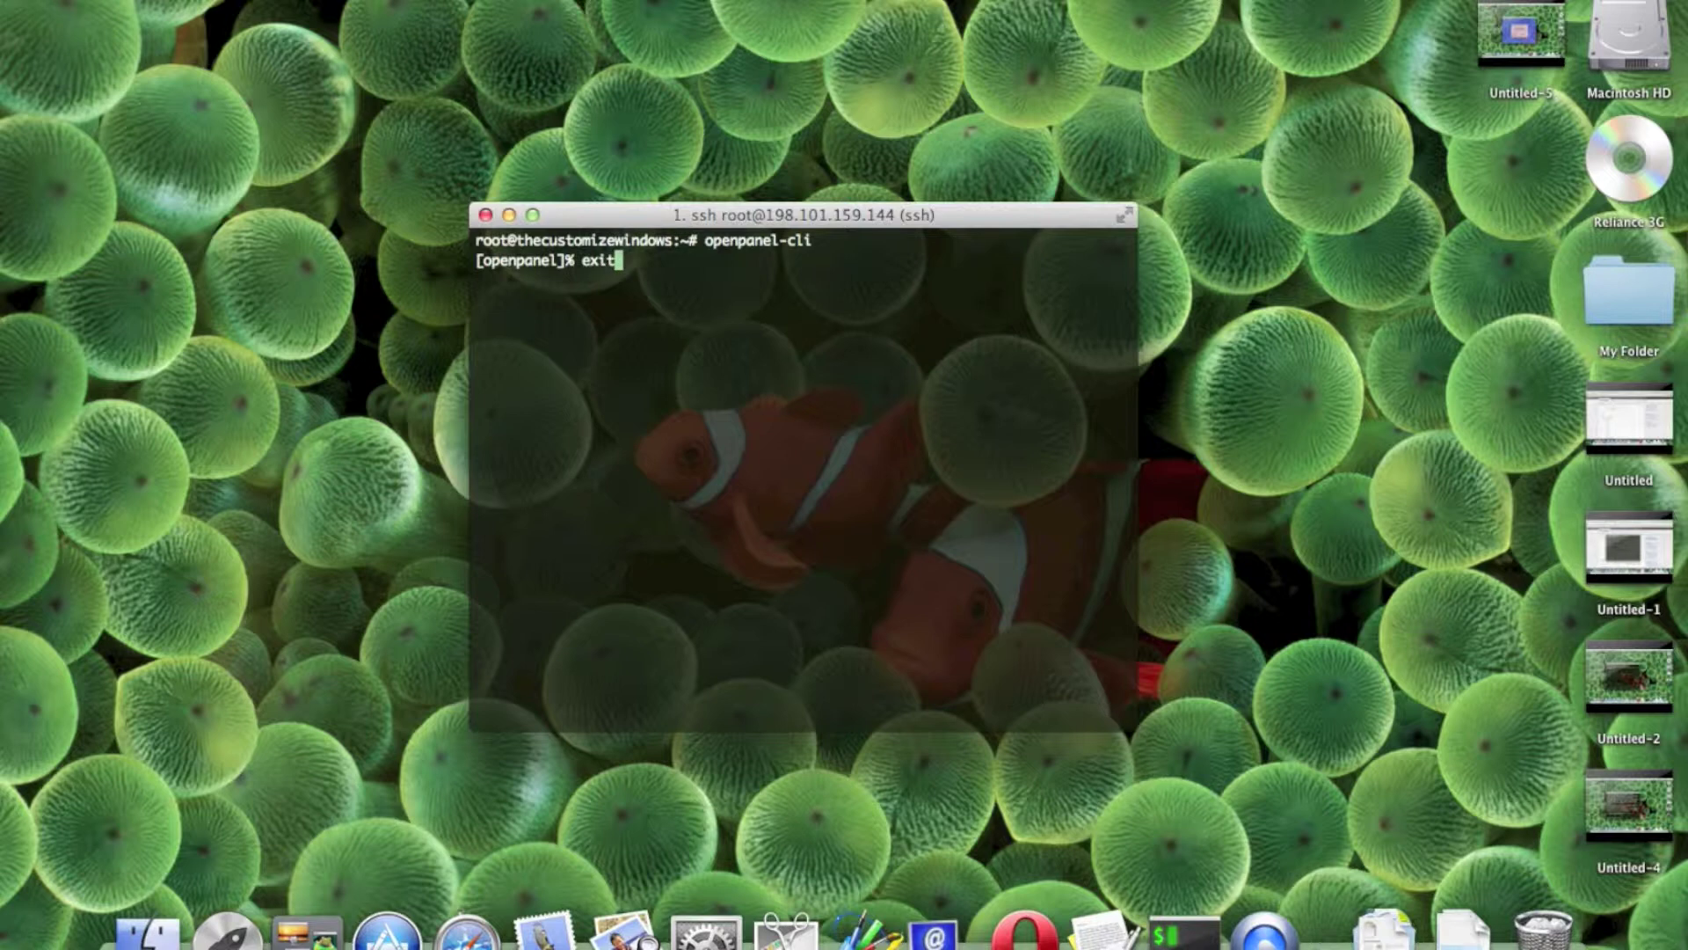
key(Return)
key(Up)
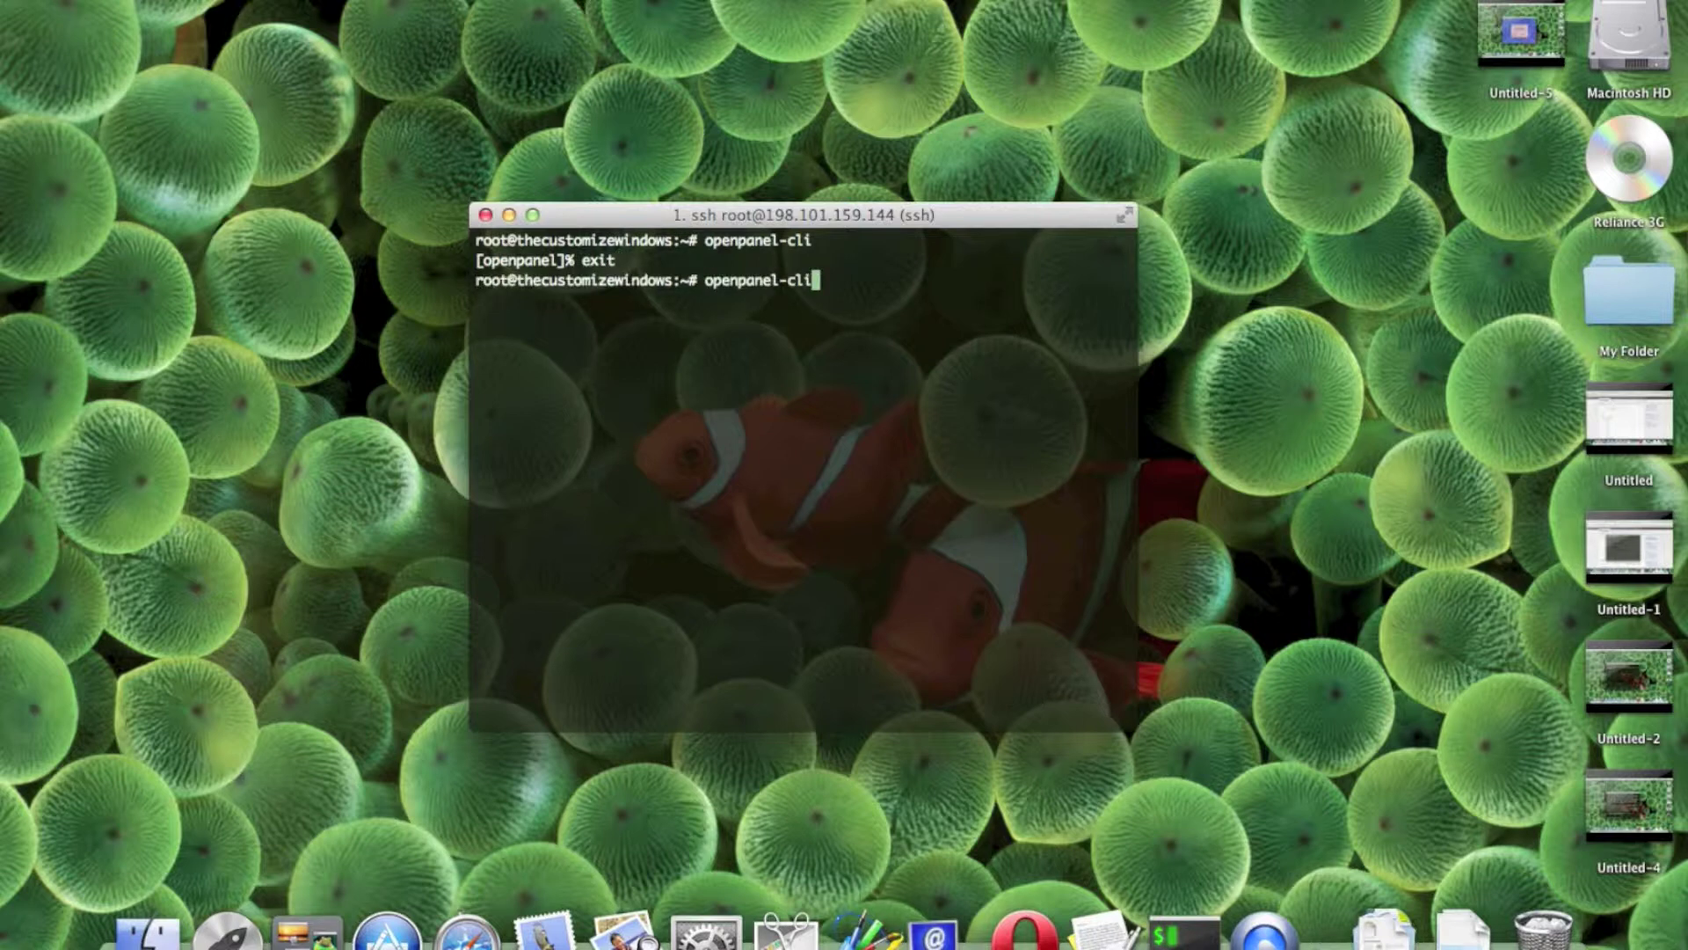
key(Return)
text(password user openpanel-admin)
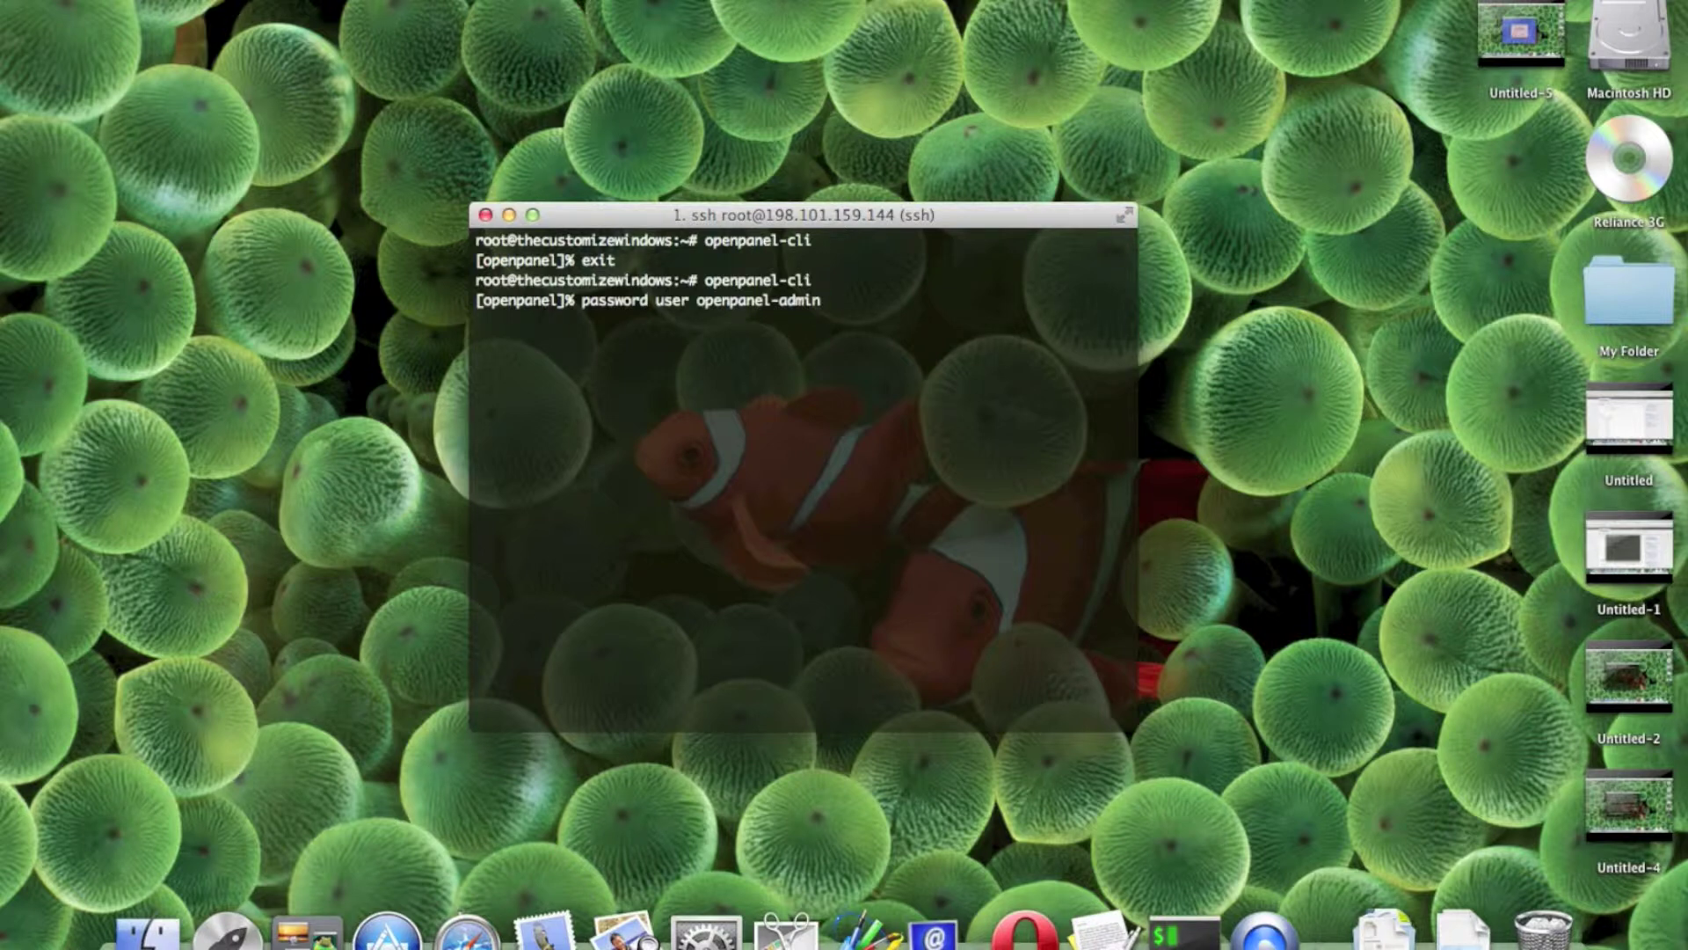
Enter and confirm a new openpanel-admin password, then exit the OpenPanel shell
key(Return)
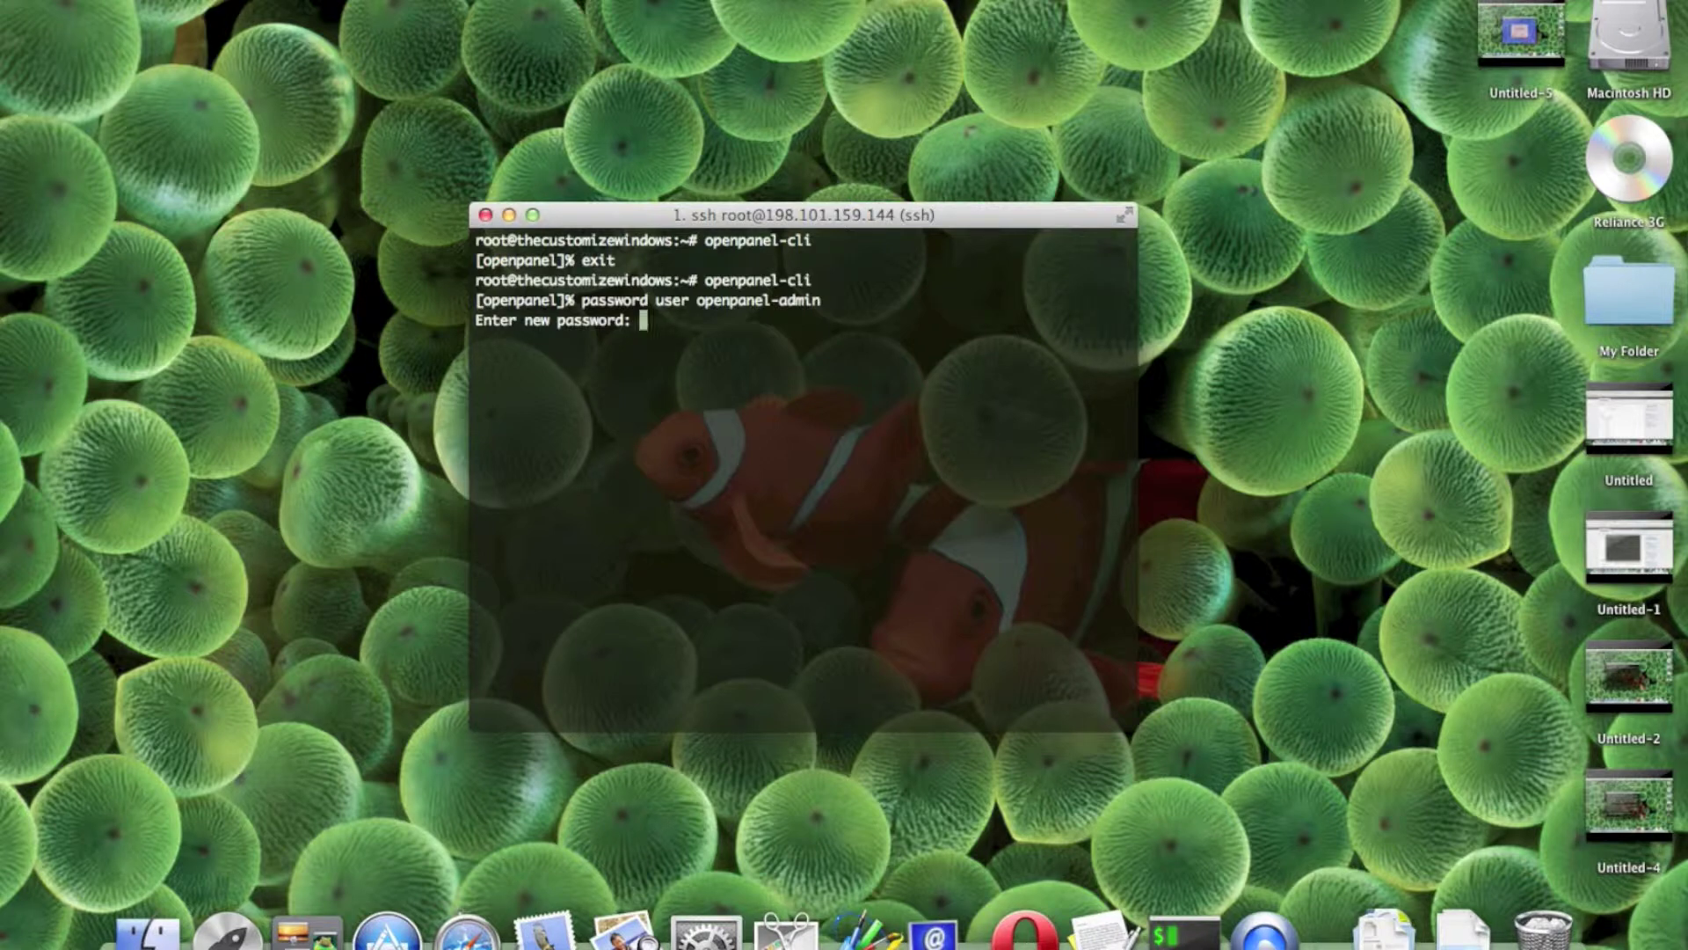
key(Return)
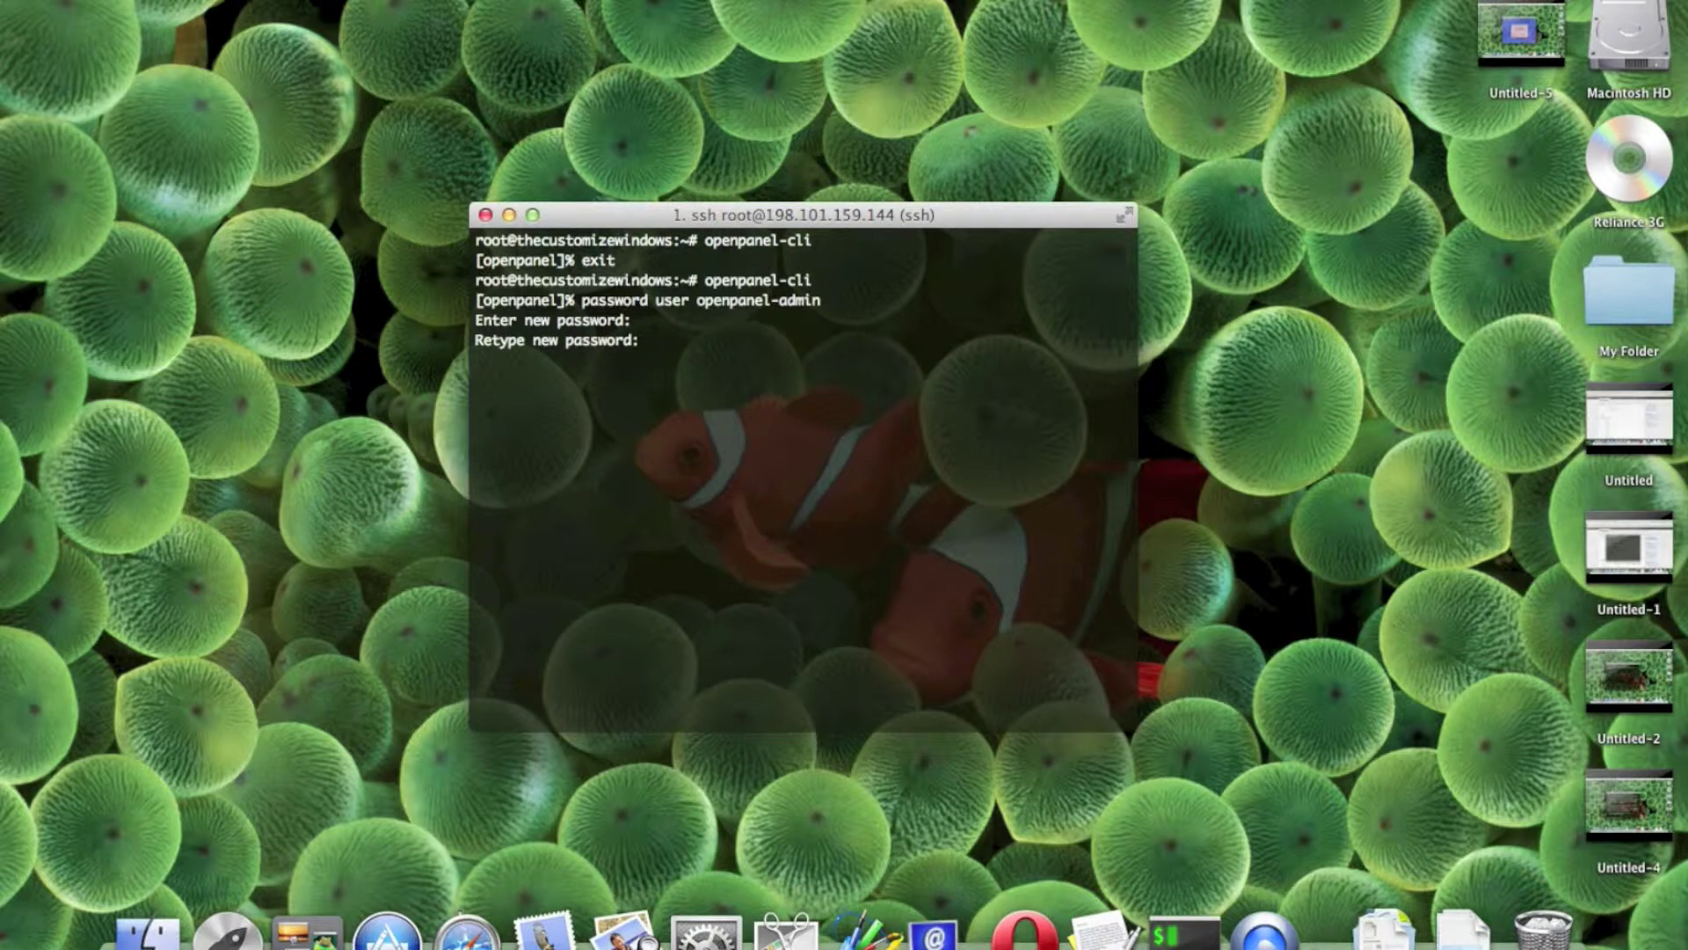
key(Return)
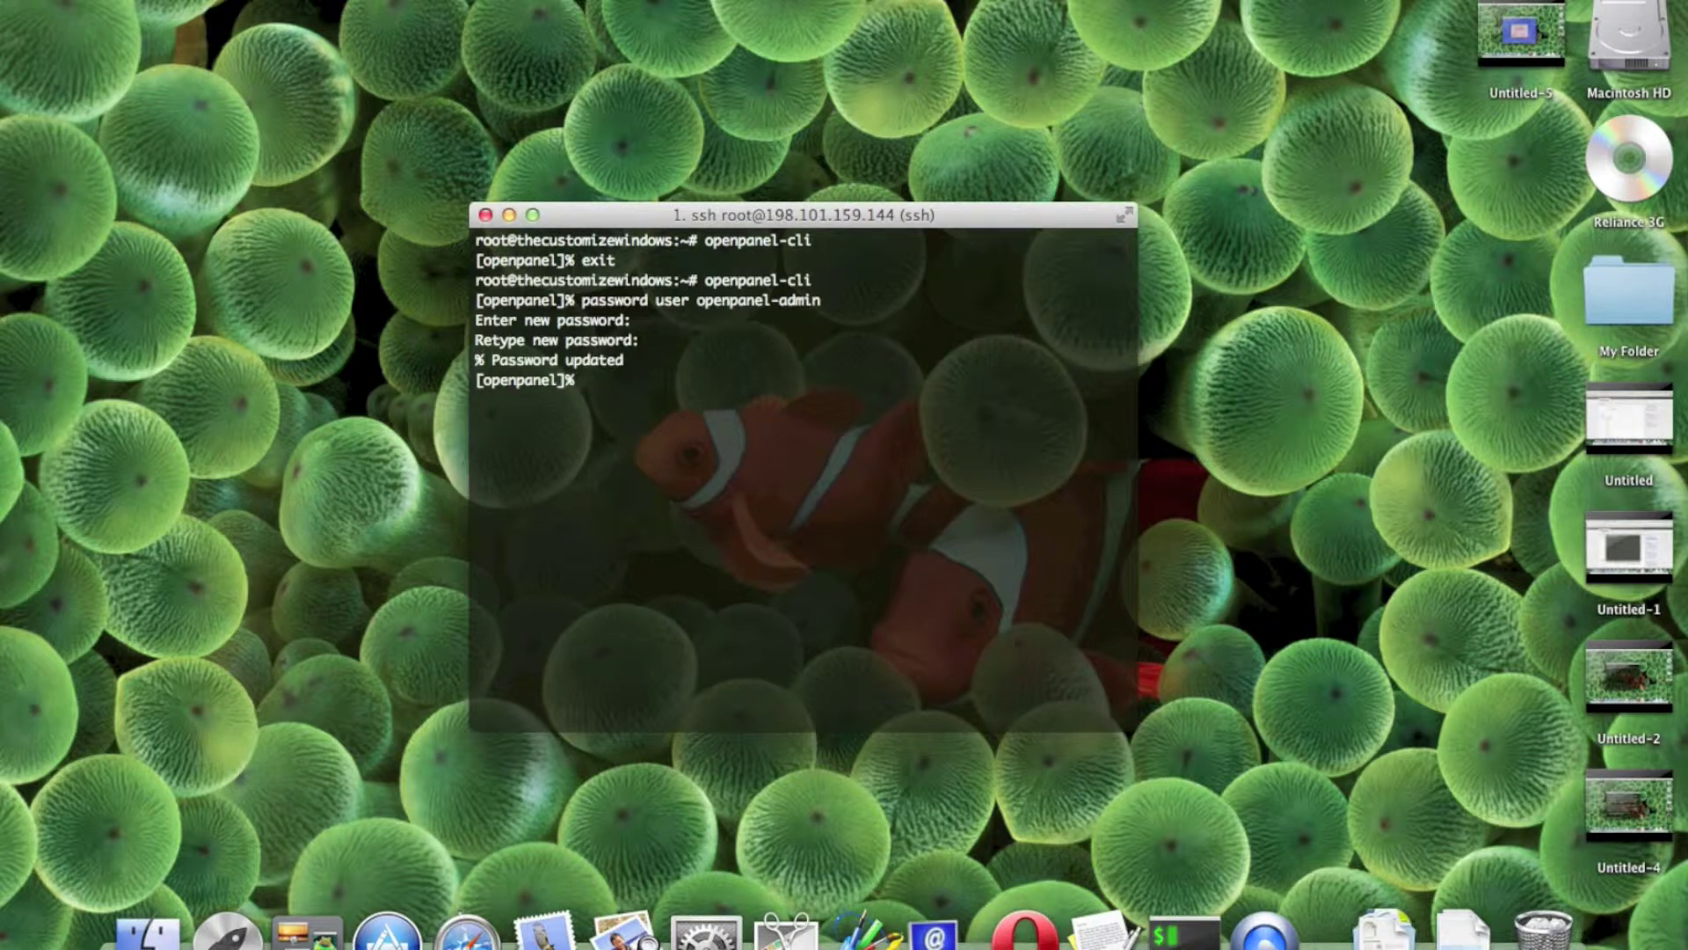
text(exit)
key(Return)
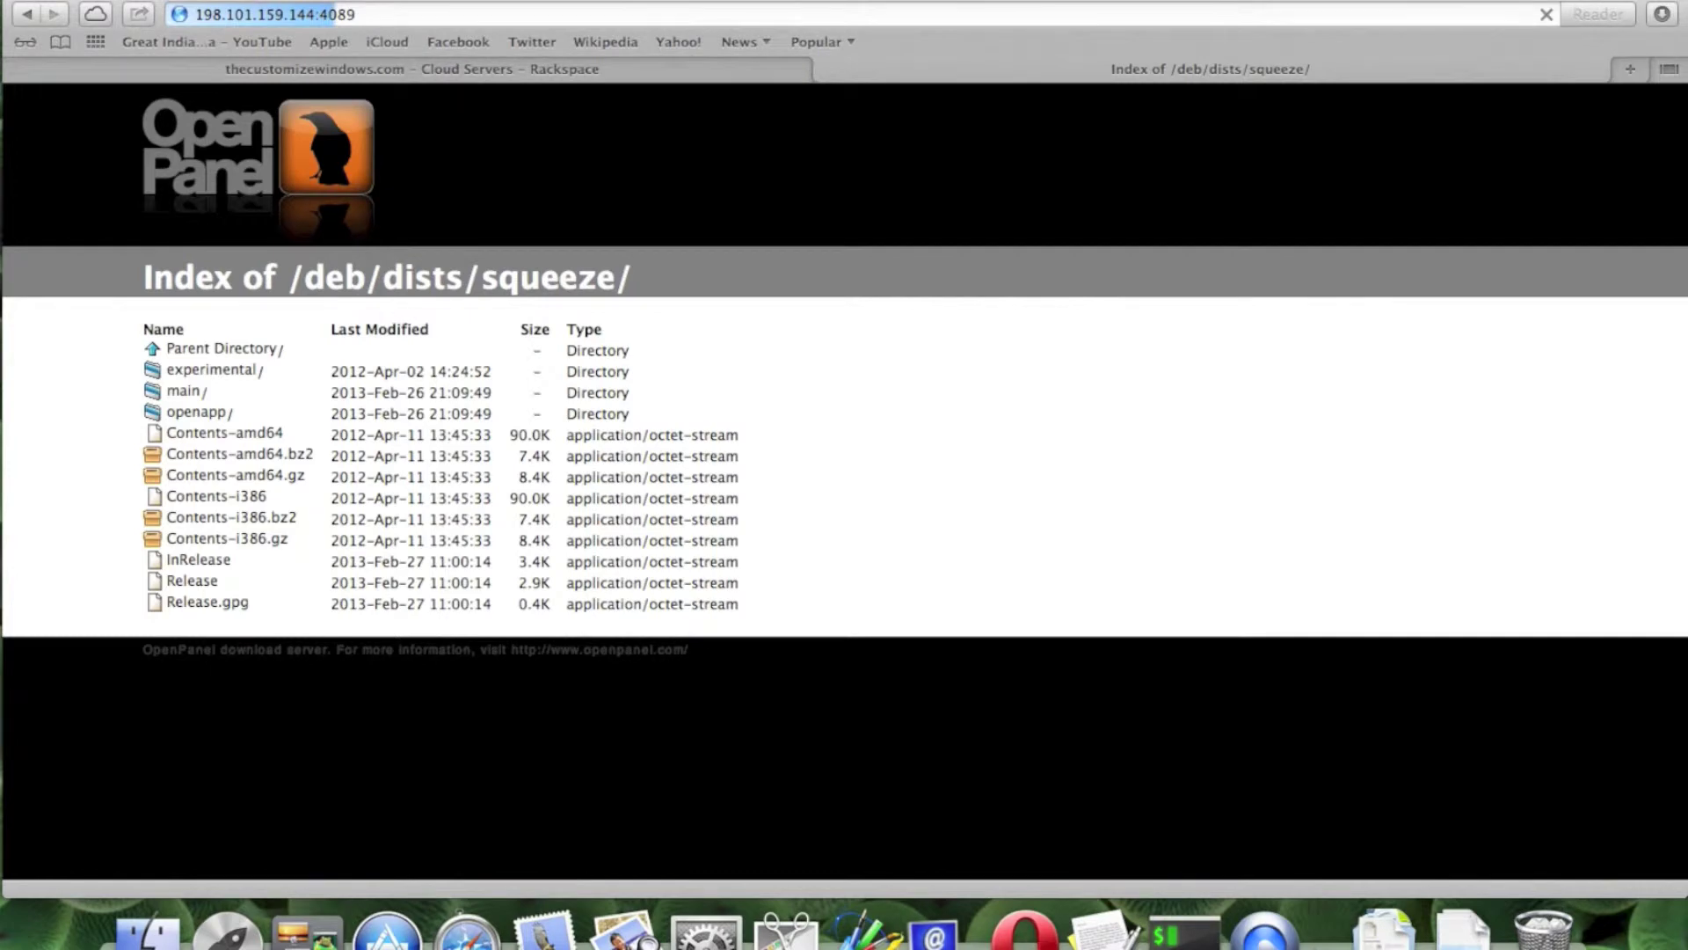
key(Return)
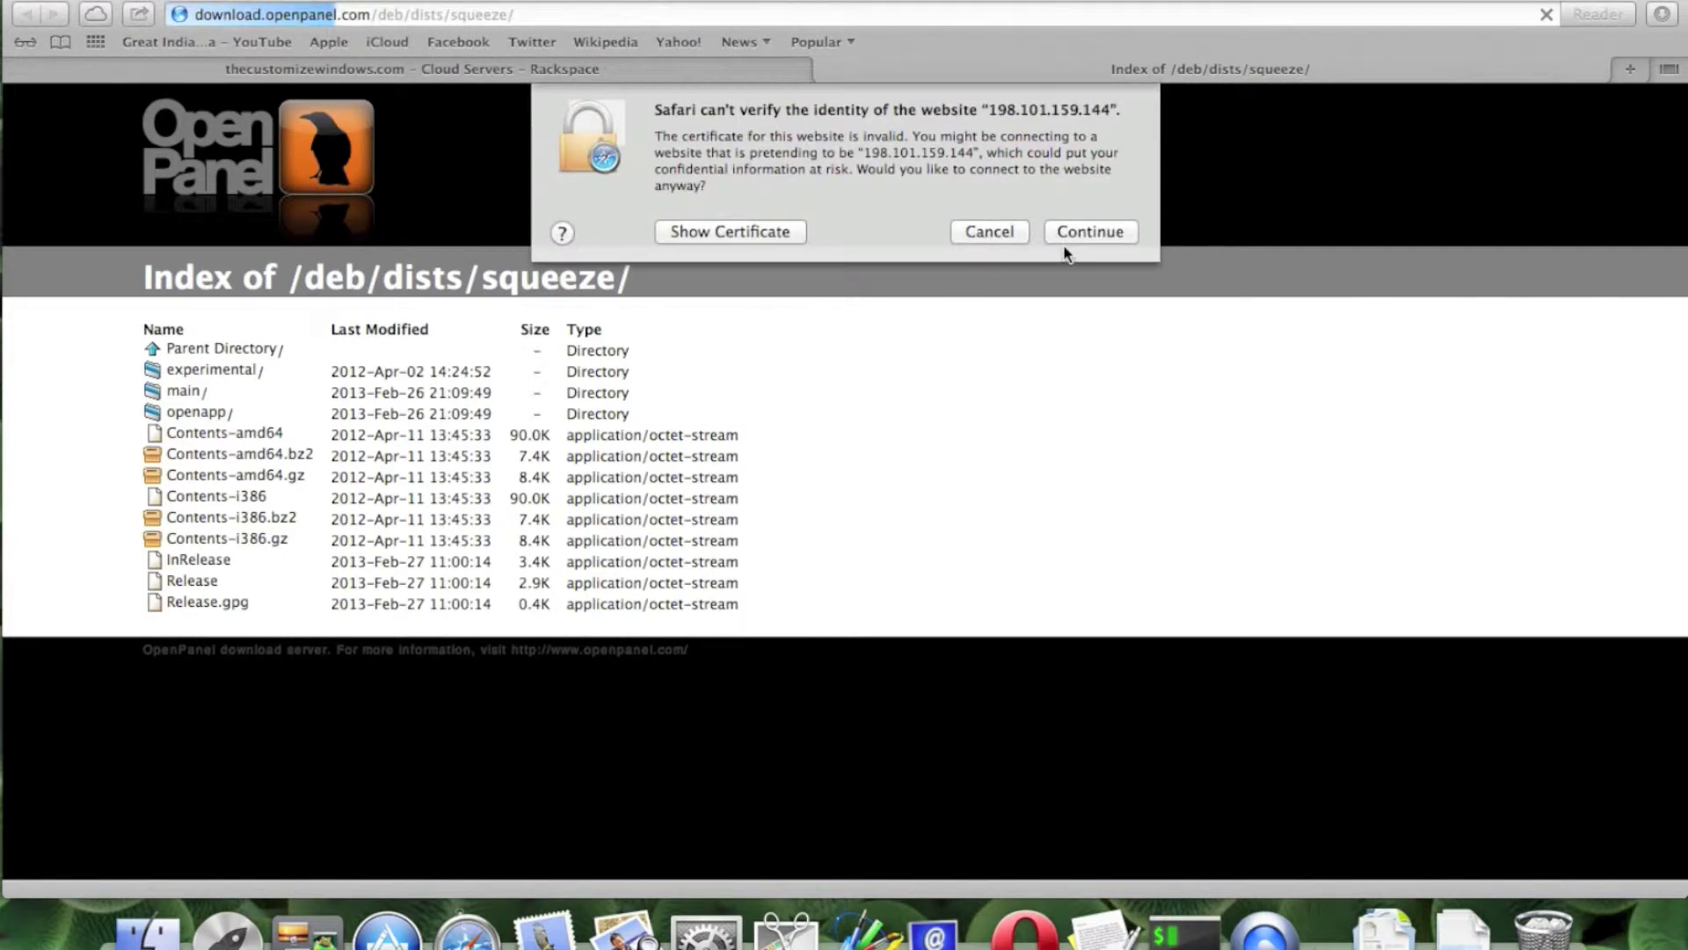
click(1089, 233)
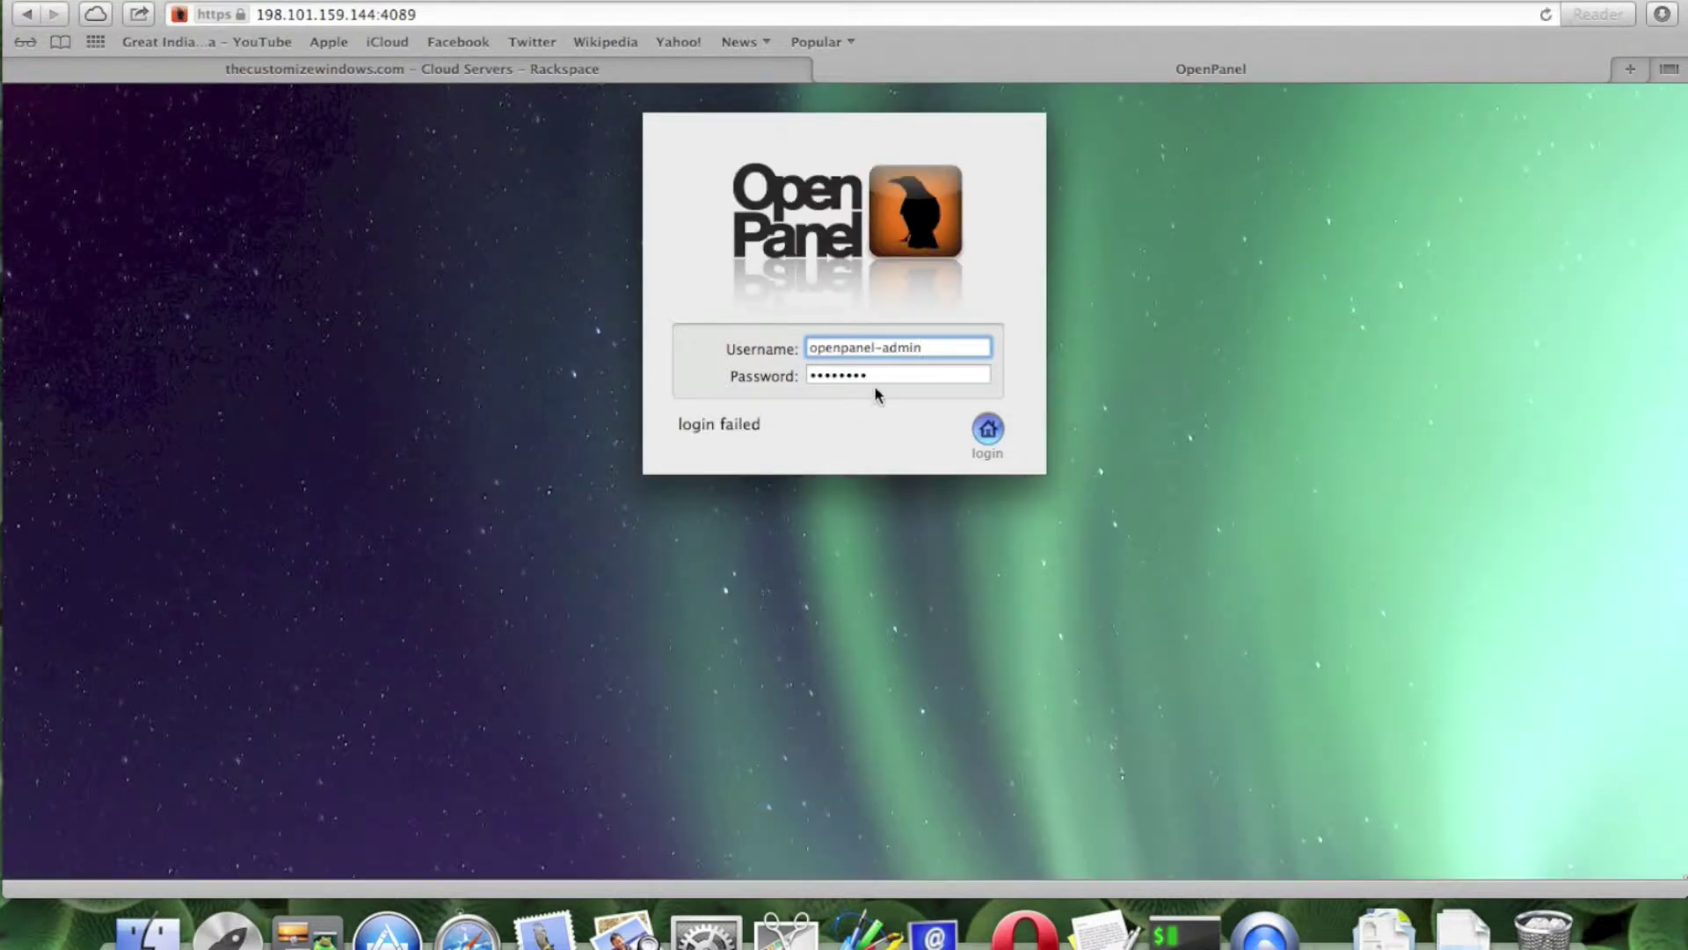
click(988, 430)
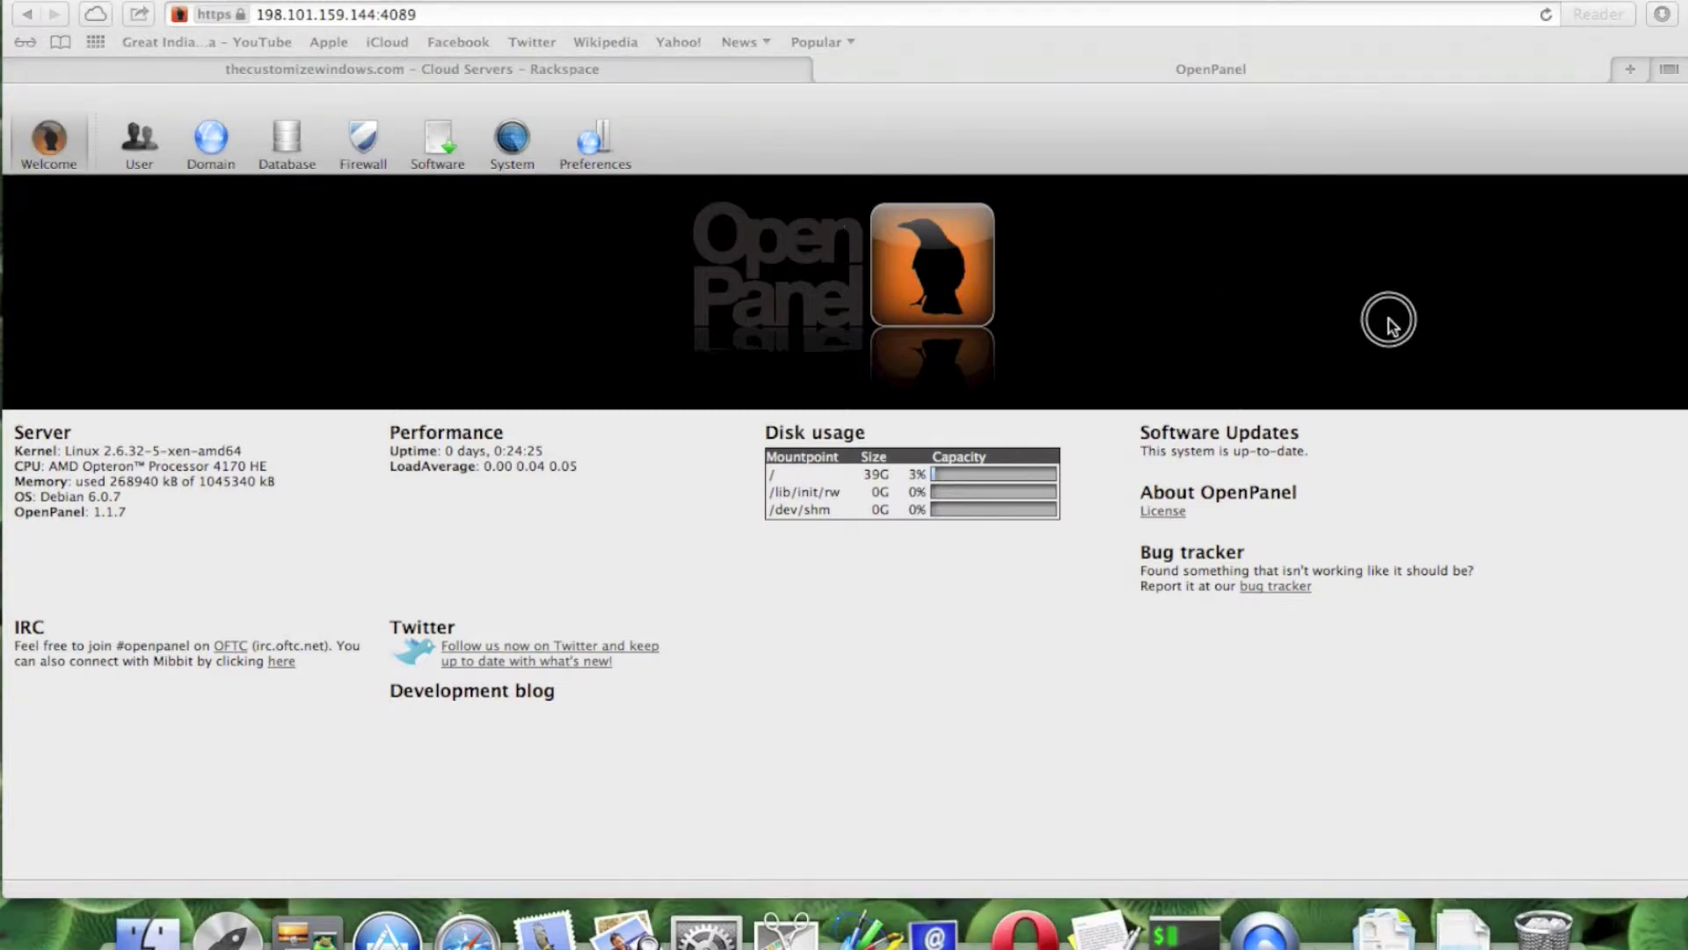
In the User module, check openpanel-admin's quota, shell and details, then select the Email address field
click(588, 71)
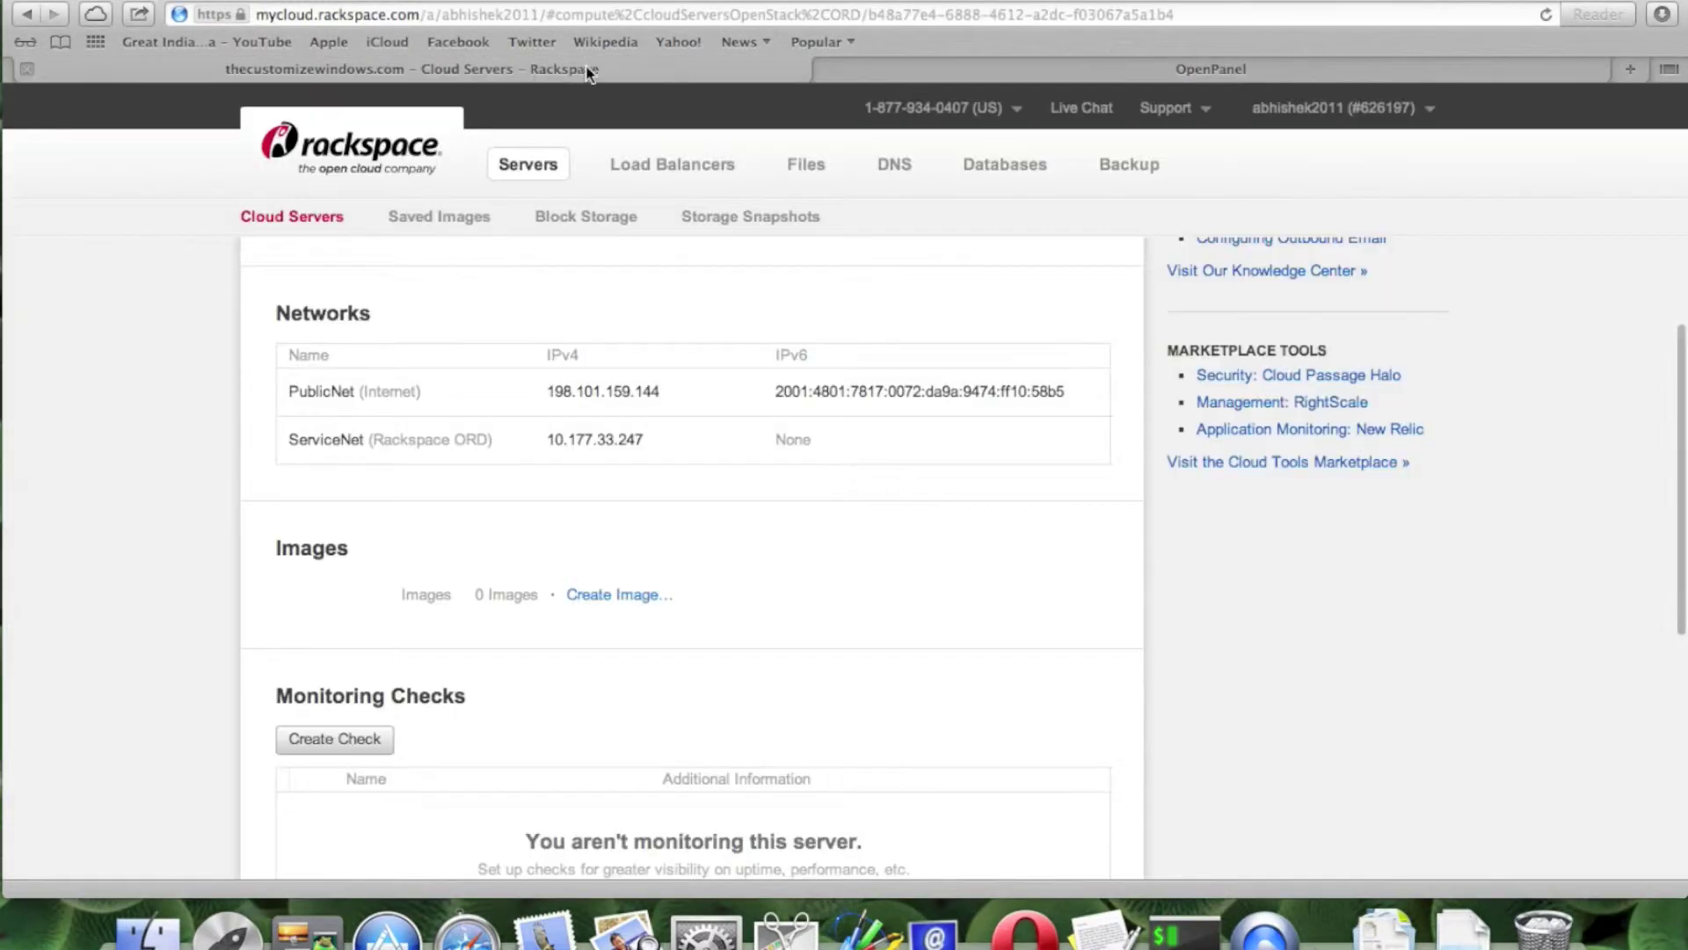
click(851, 72)
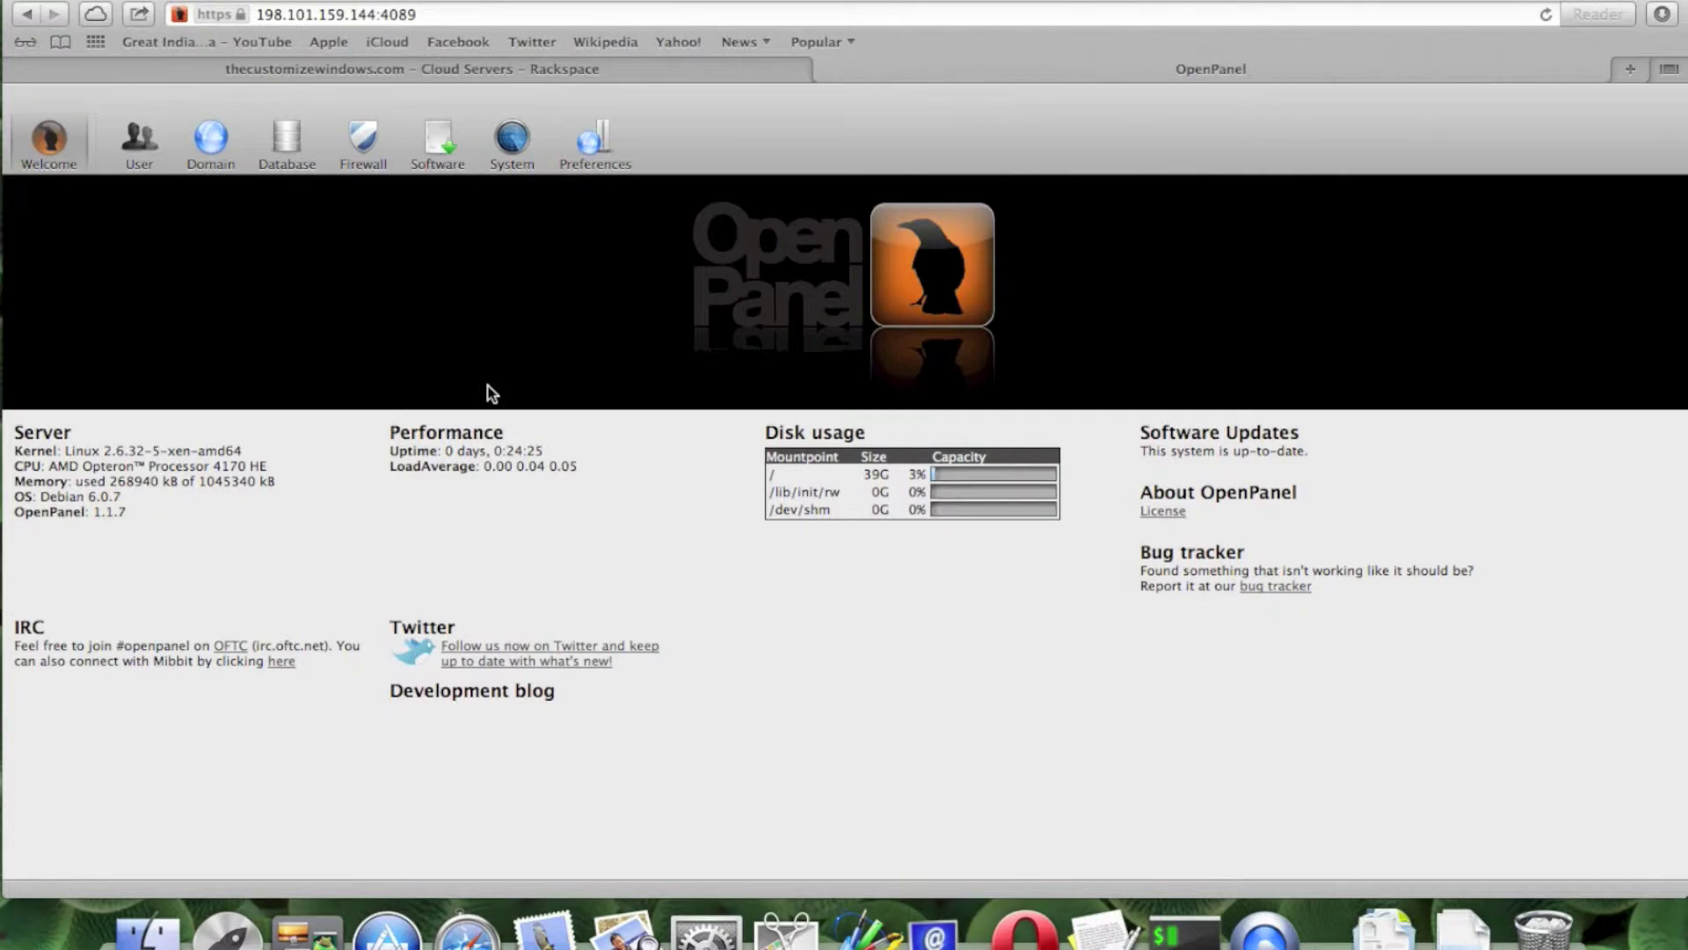
click(141, 147)
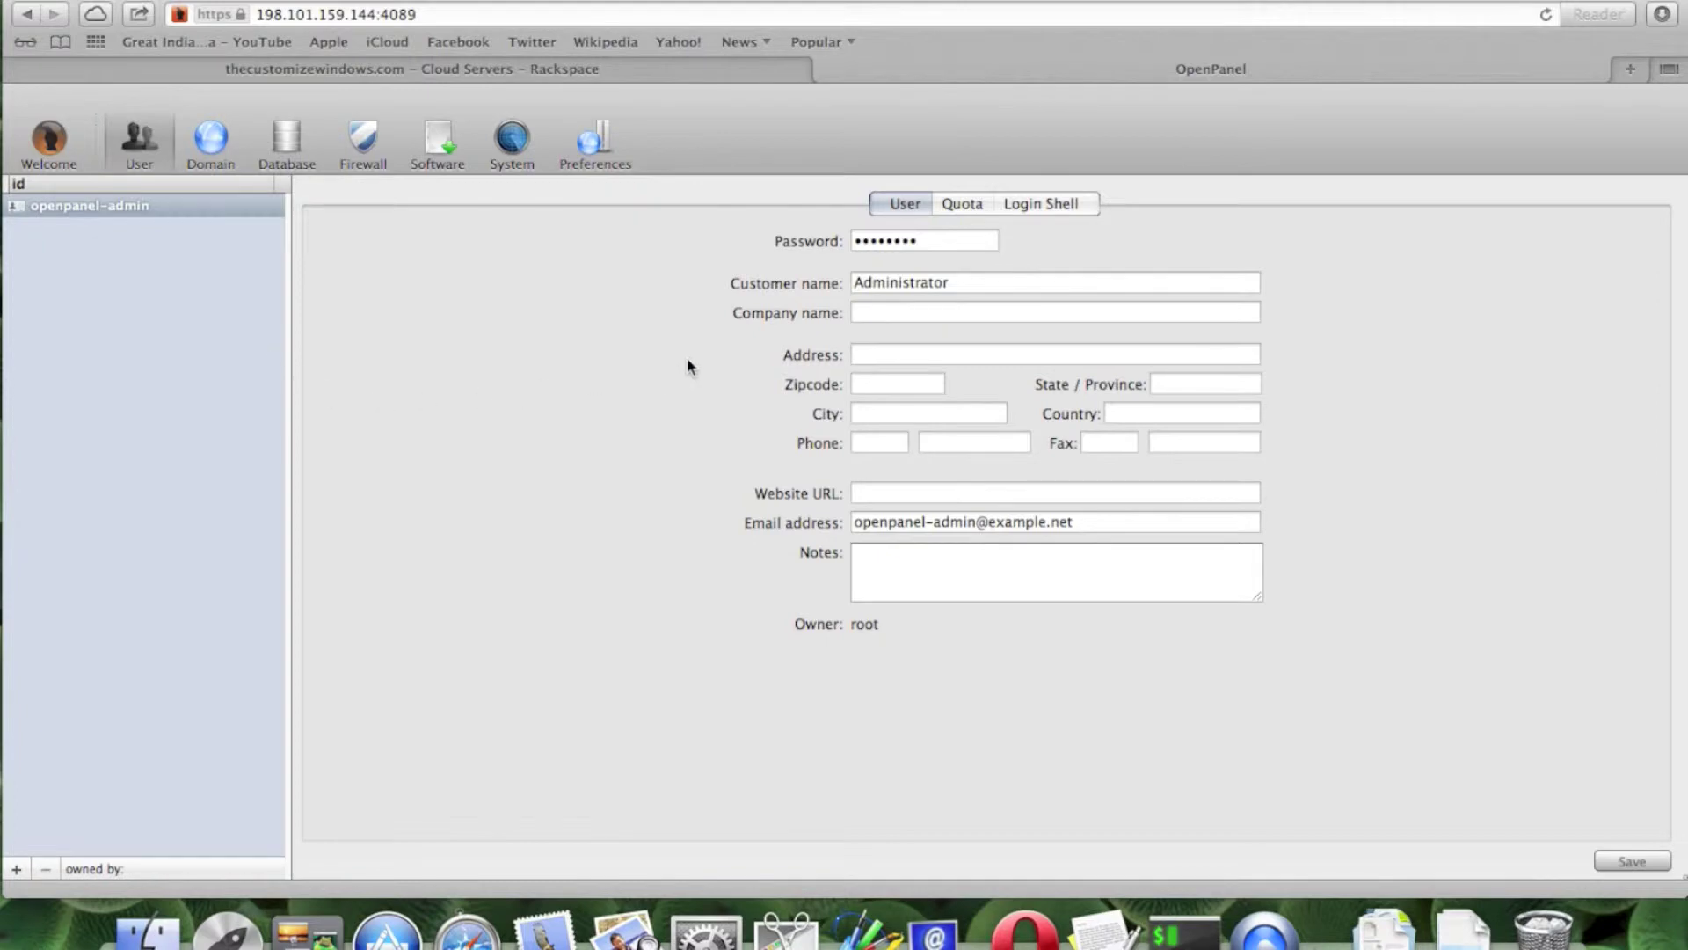
click(966, 208)
click(1045, 204)
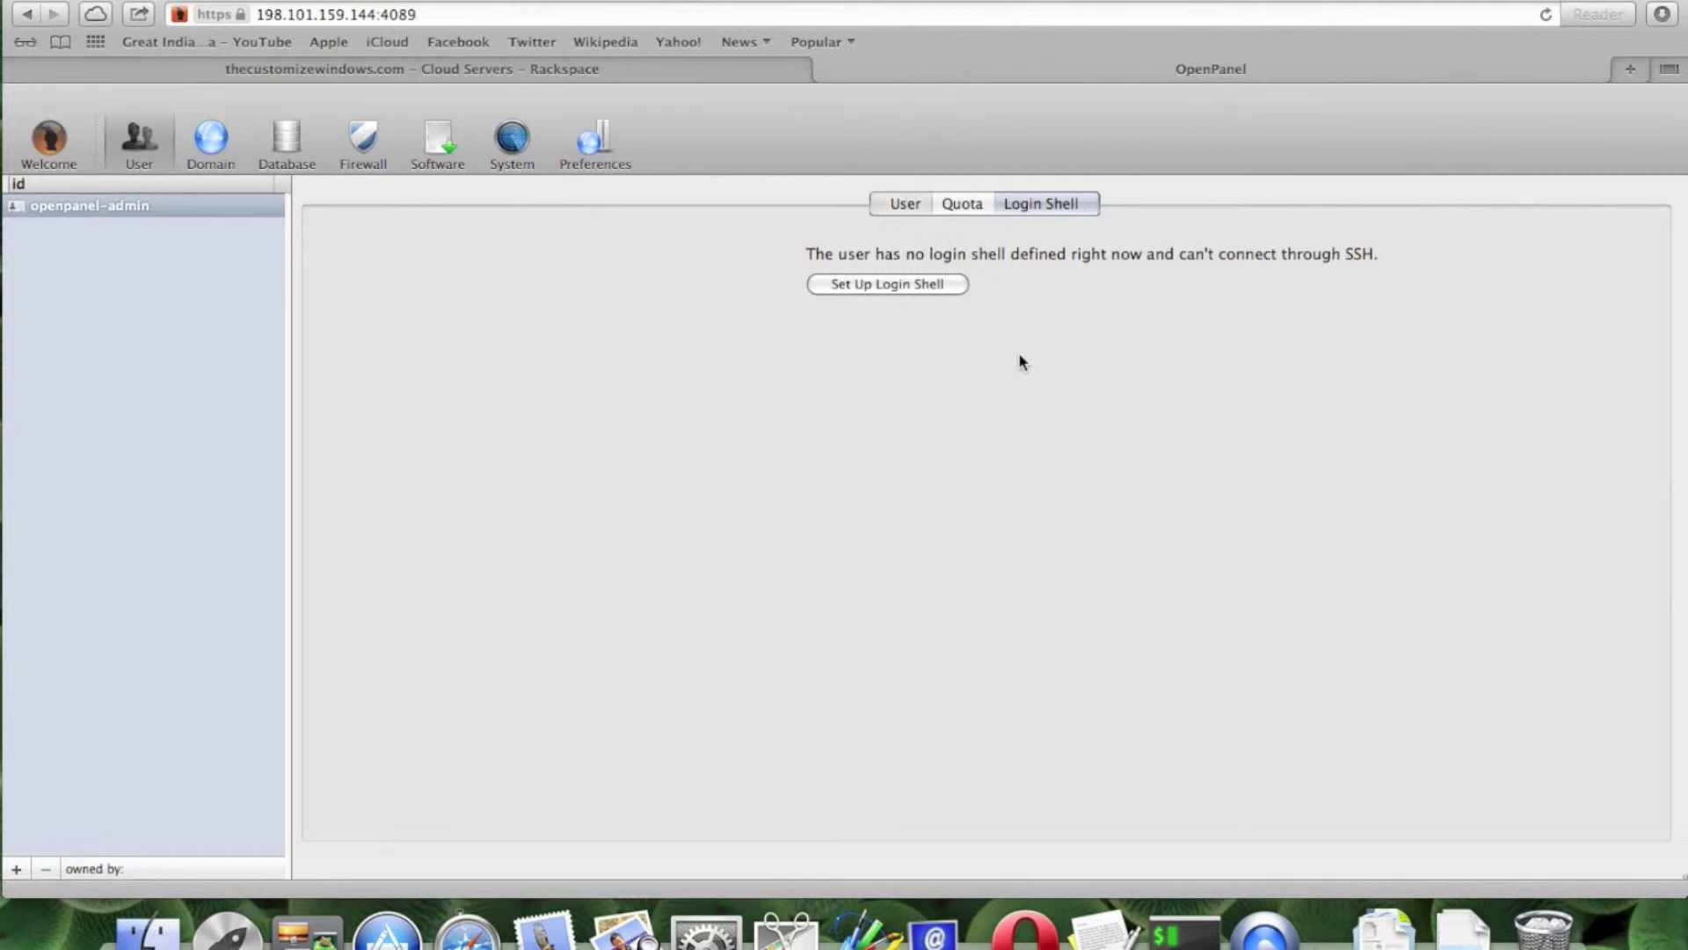
click(920, 206)
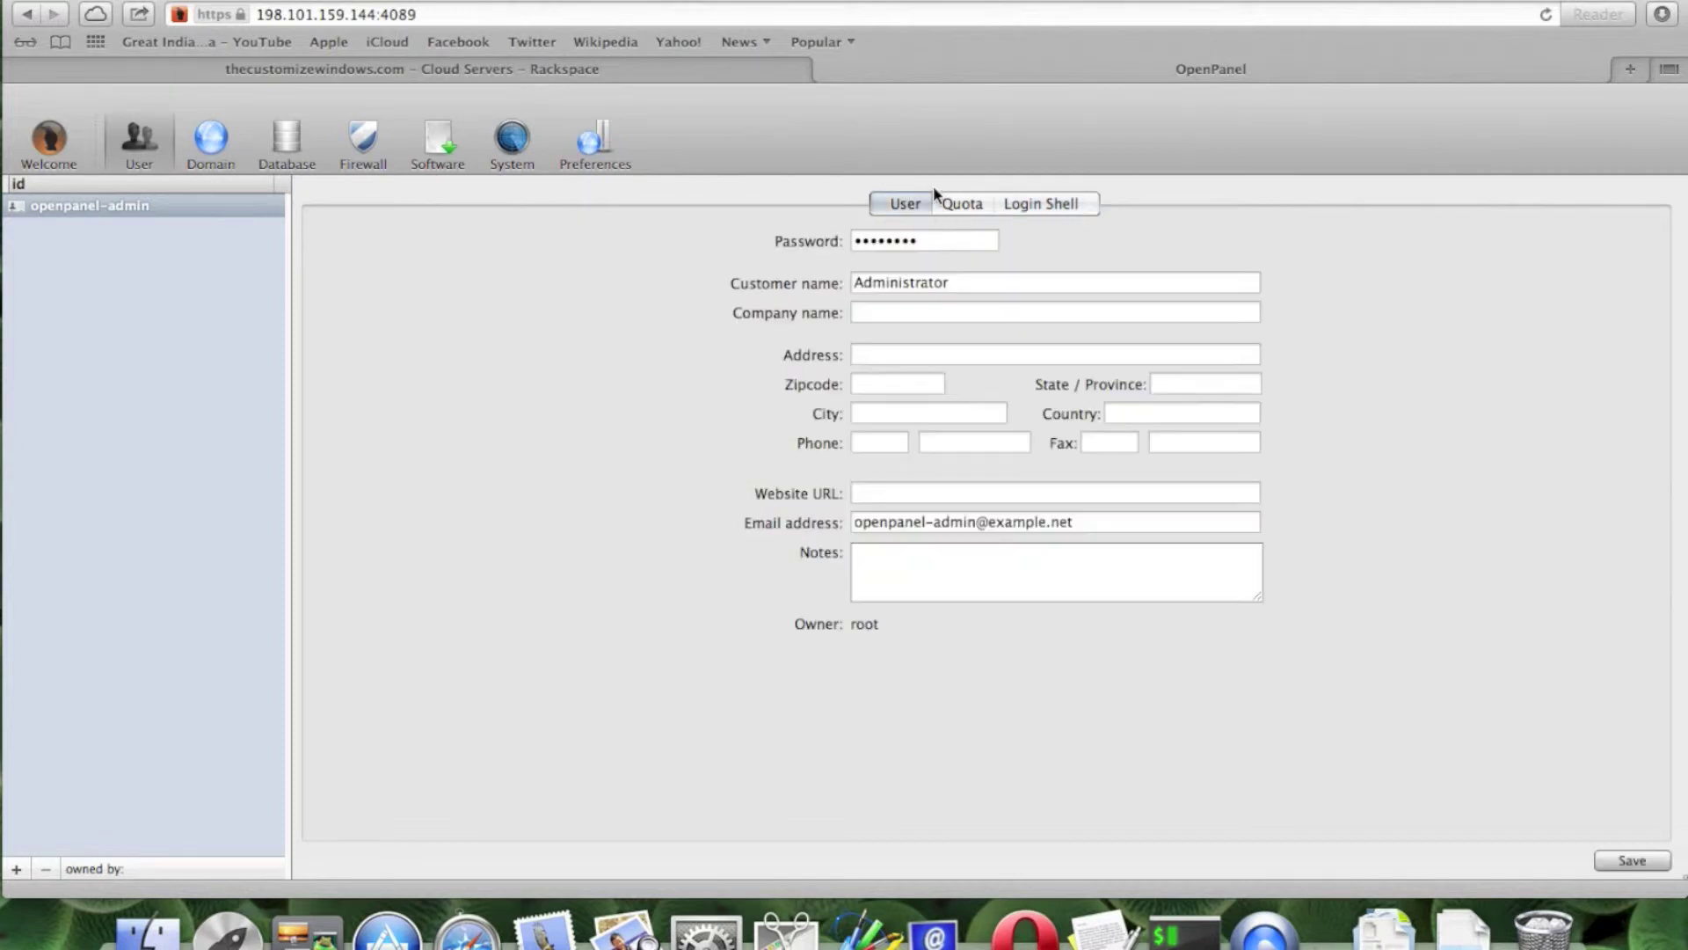
click(1102, 524)
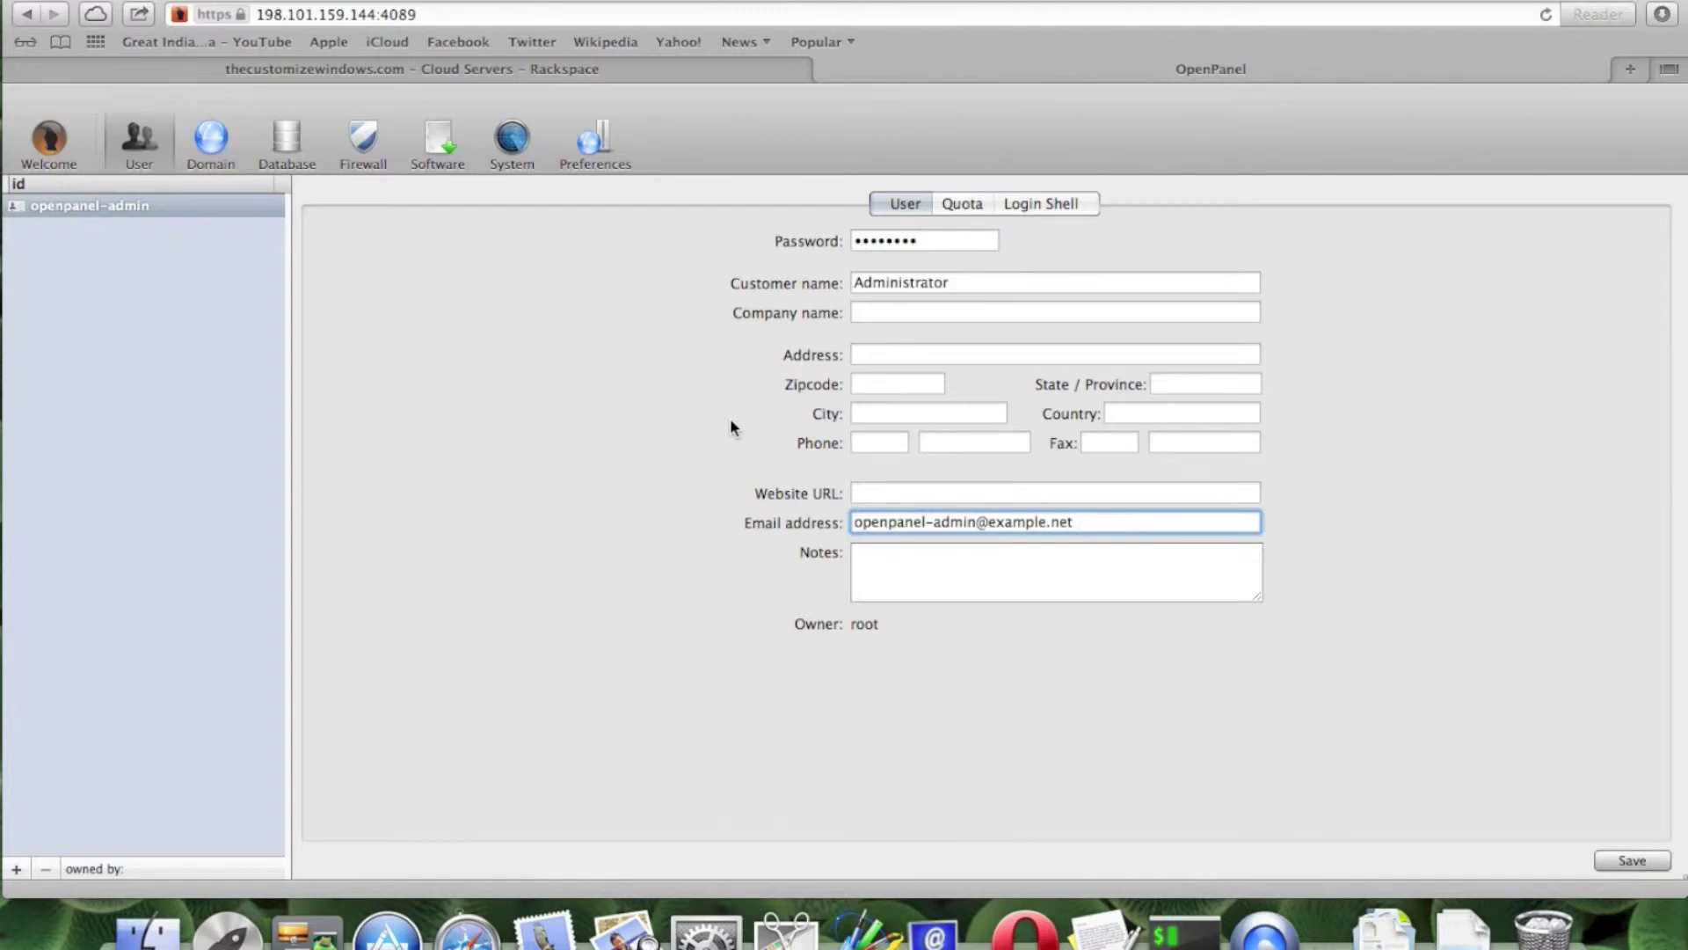
Set the domain's DNS time to live to 5 minutes
click(210, 156)
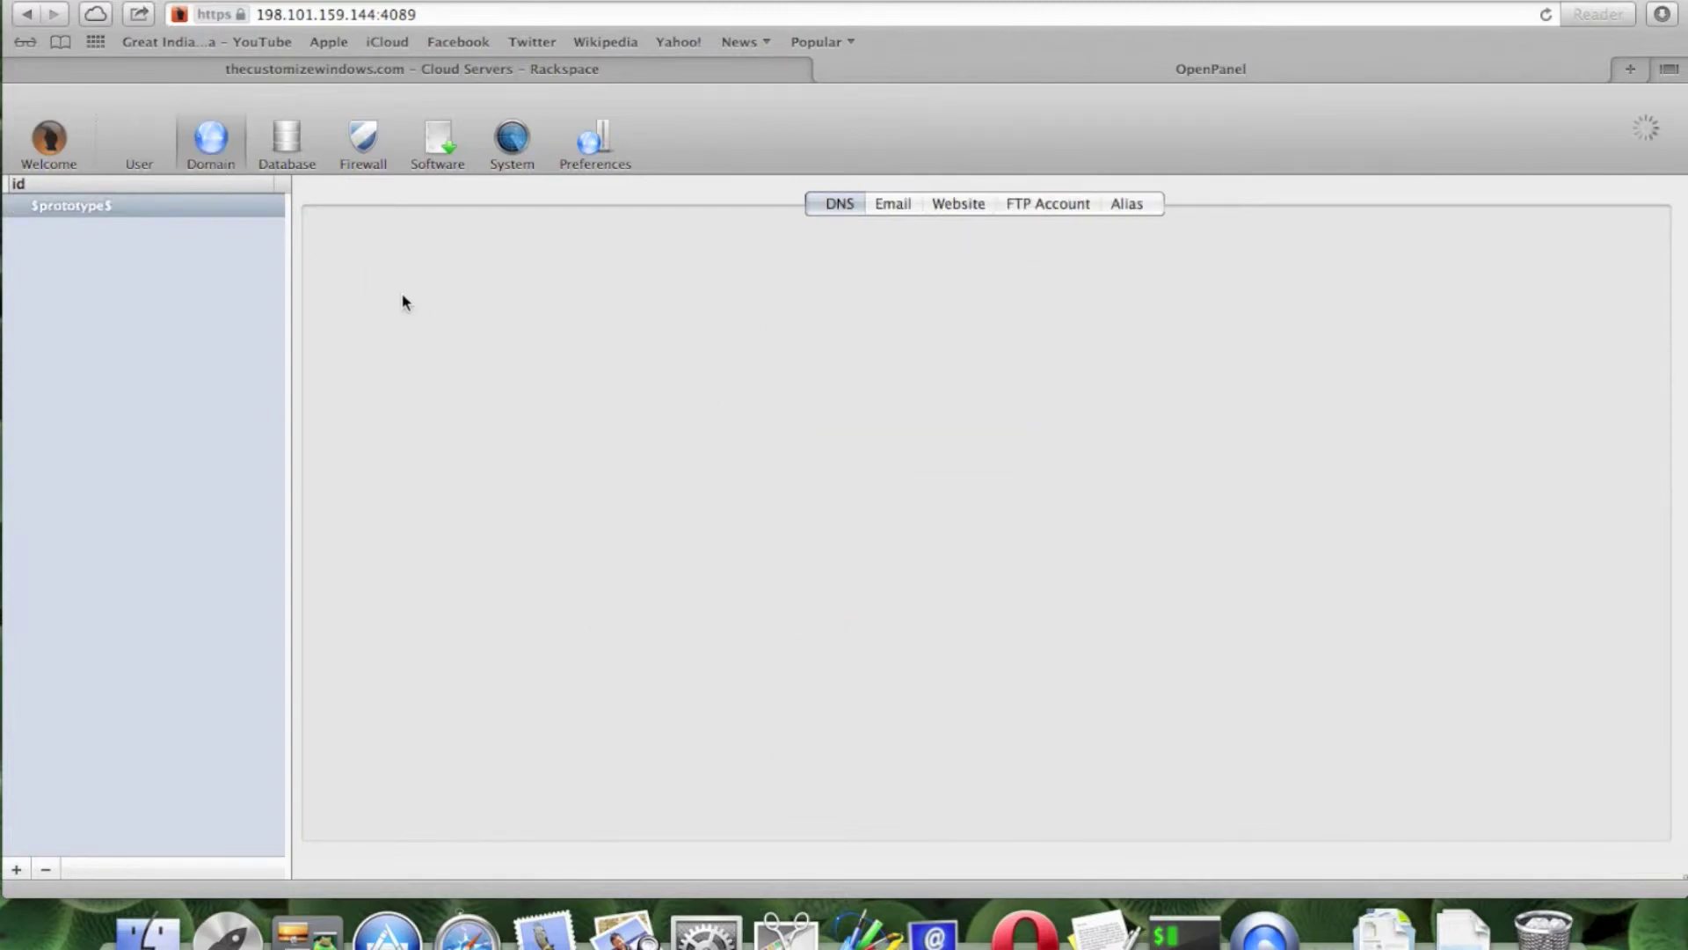
click(867, 202)
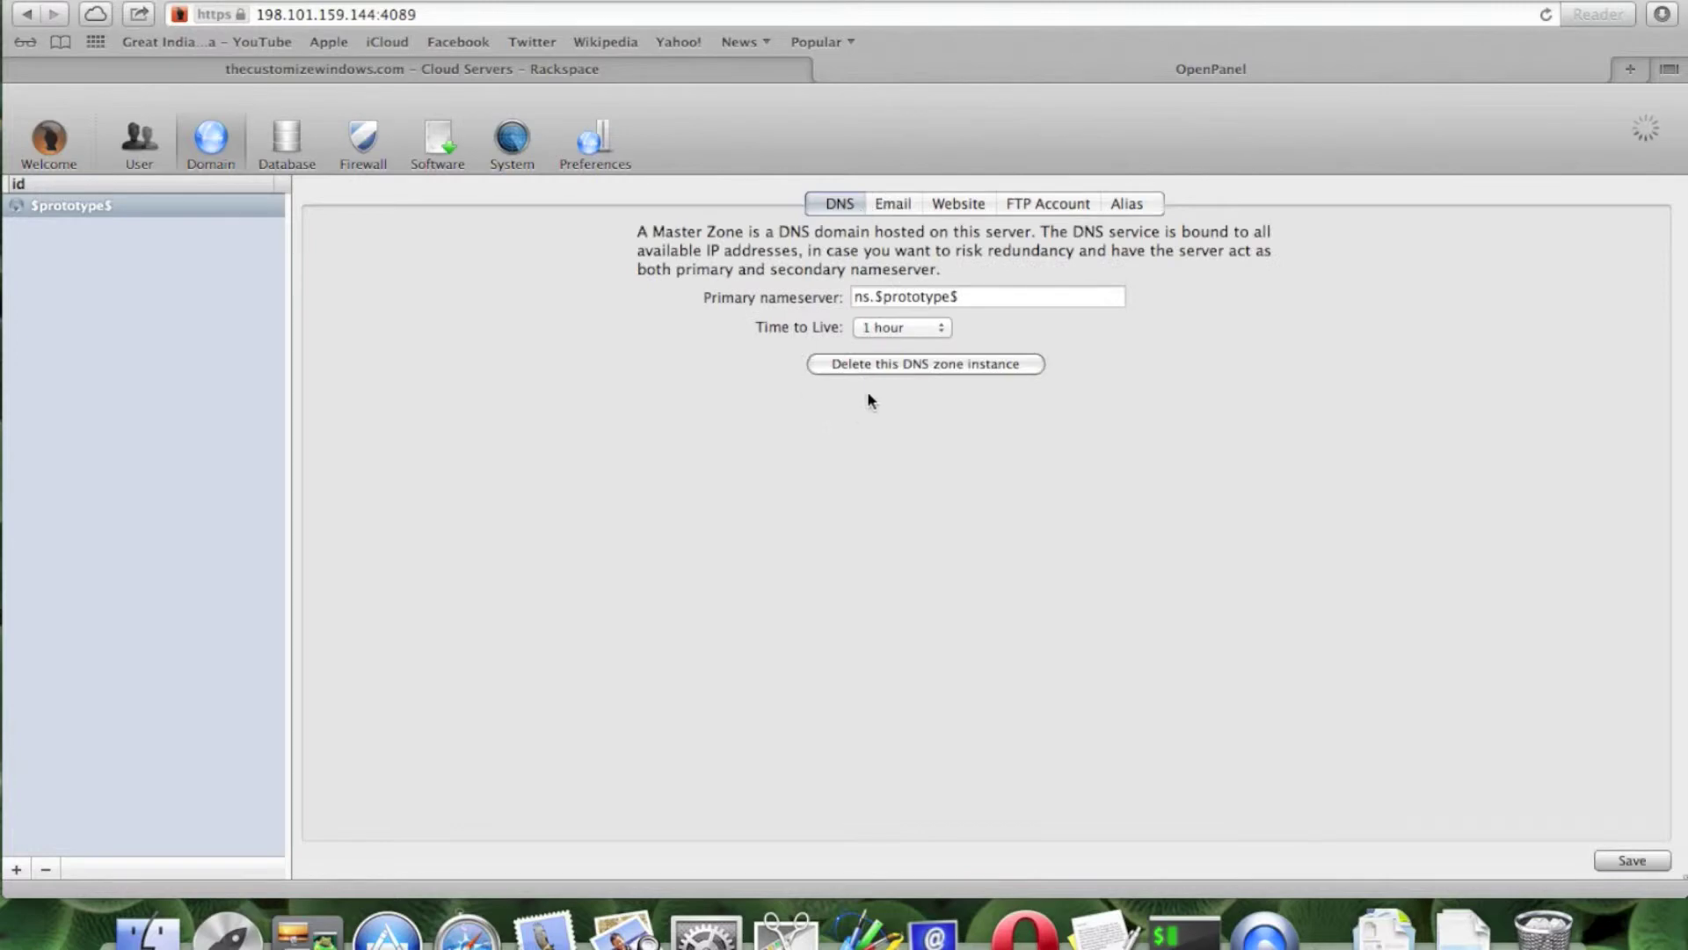
click(930, 329)
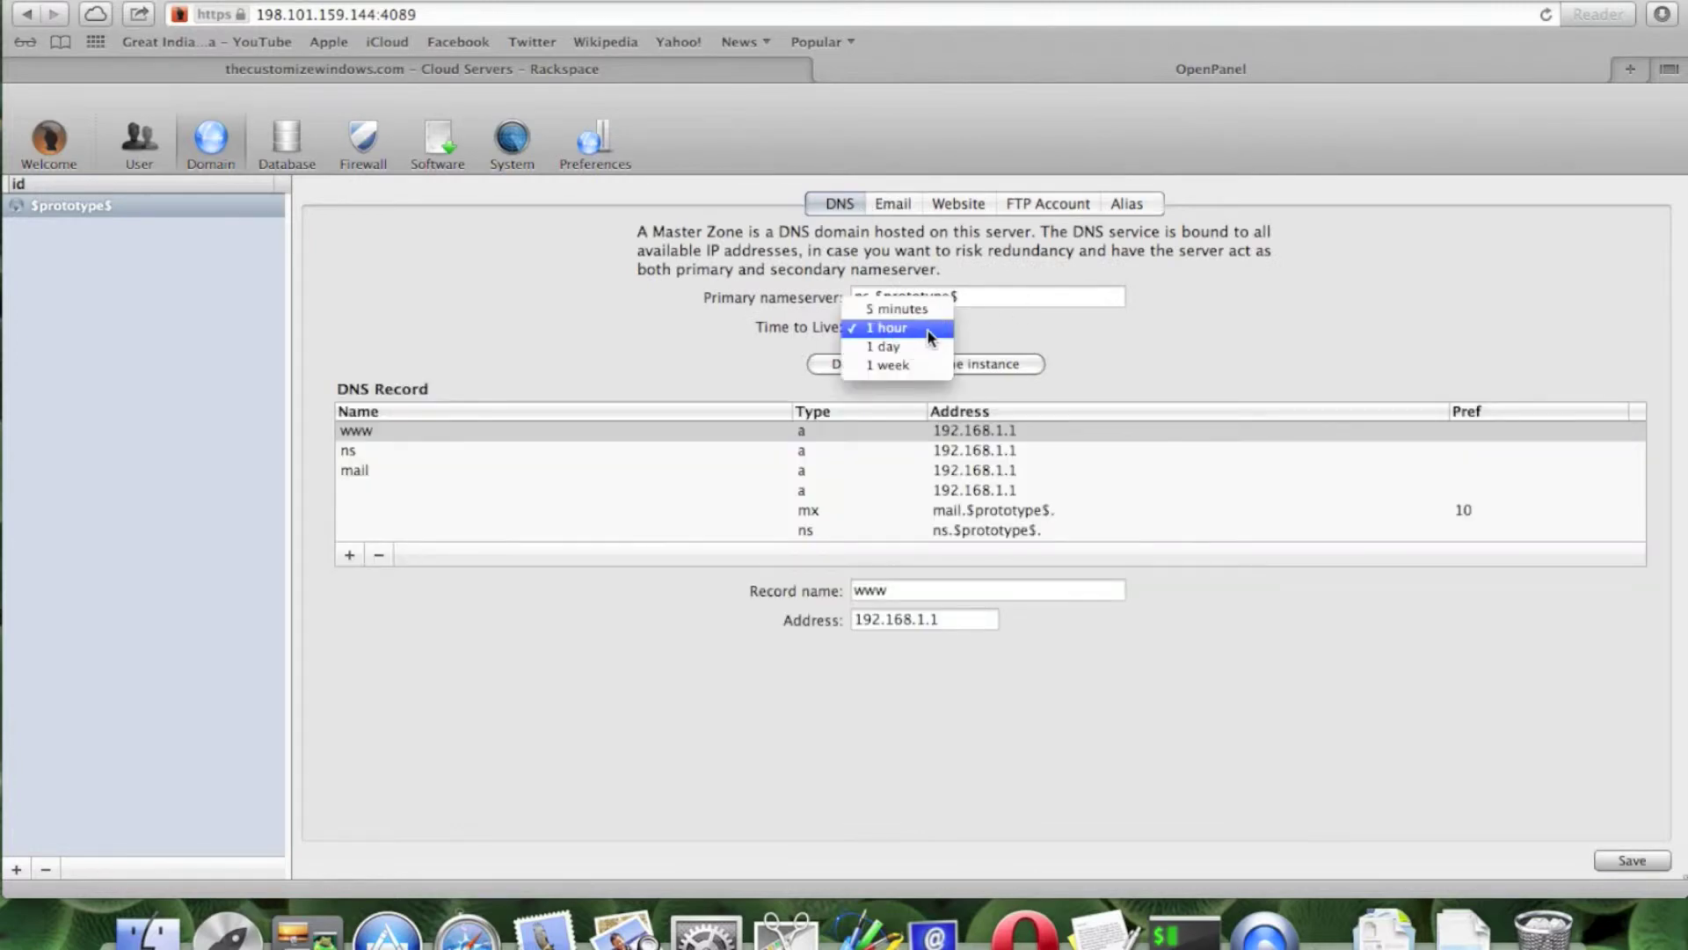
click(925, 310)
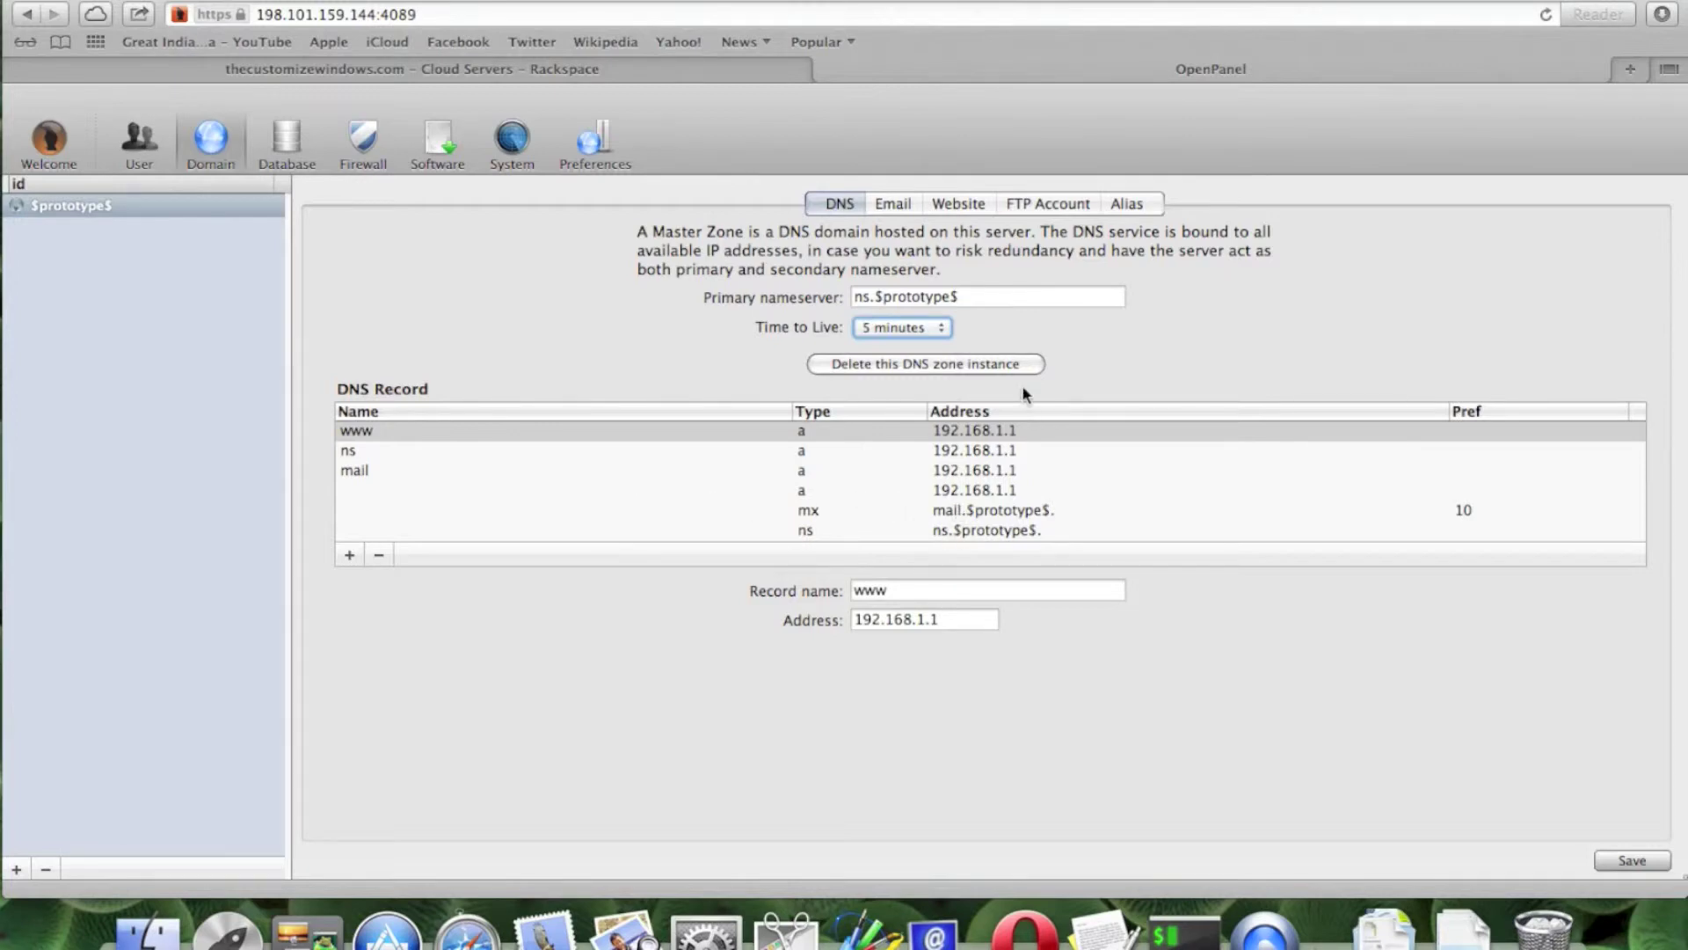
Browse the domain's Email, Website, FTP Account and Alias tabs, cancelling a virtual host setup
click(893, 206)
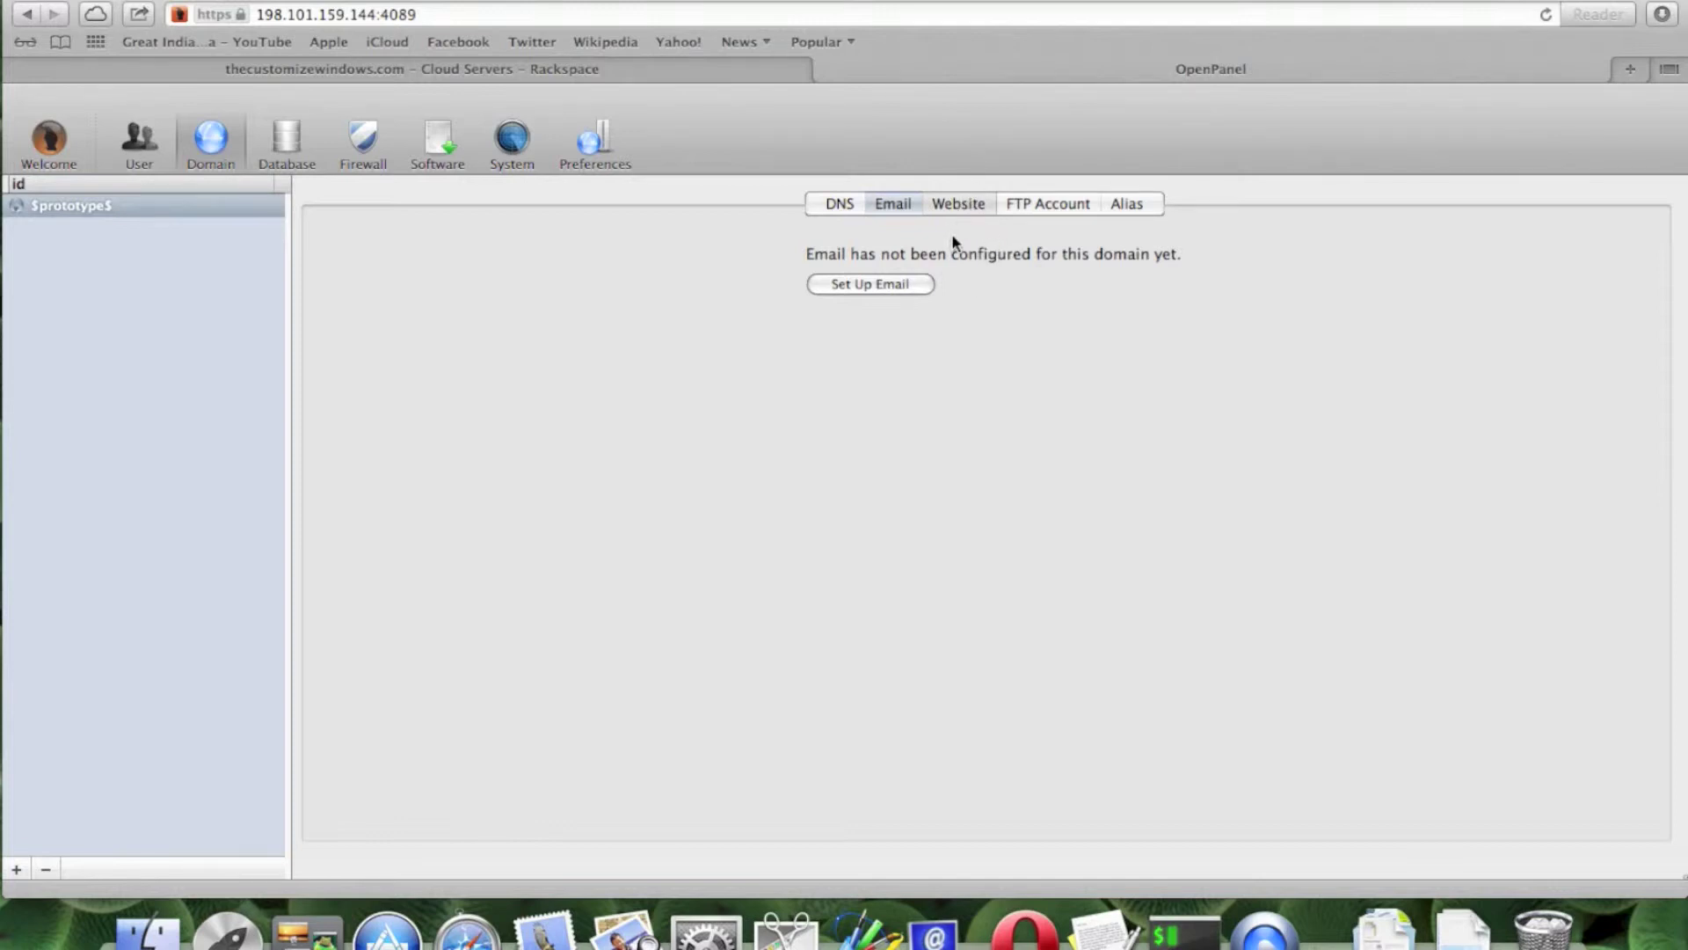
click(962, 212)
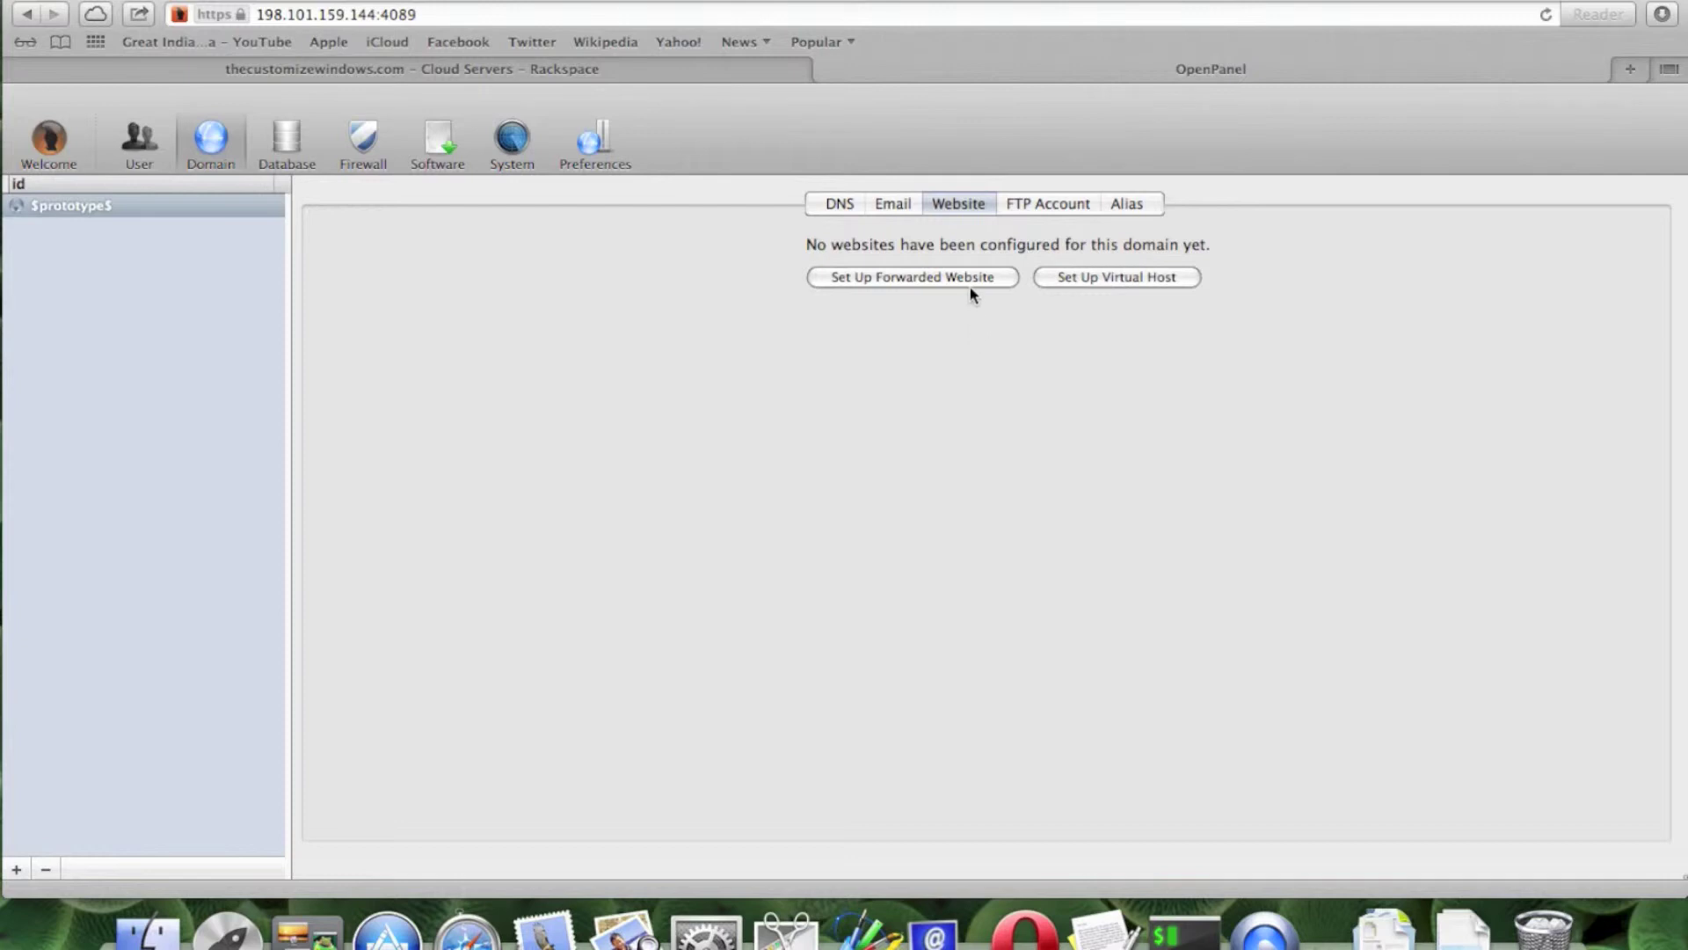
click(1105, 286)
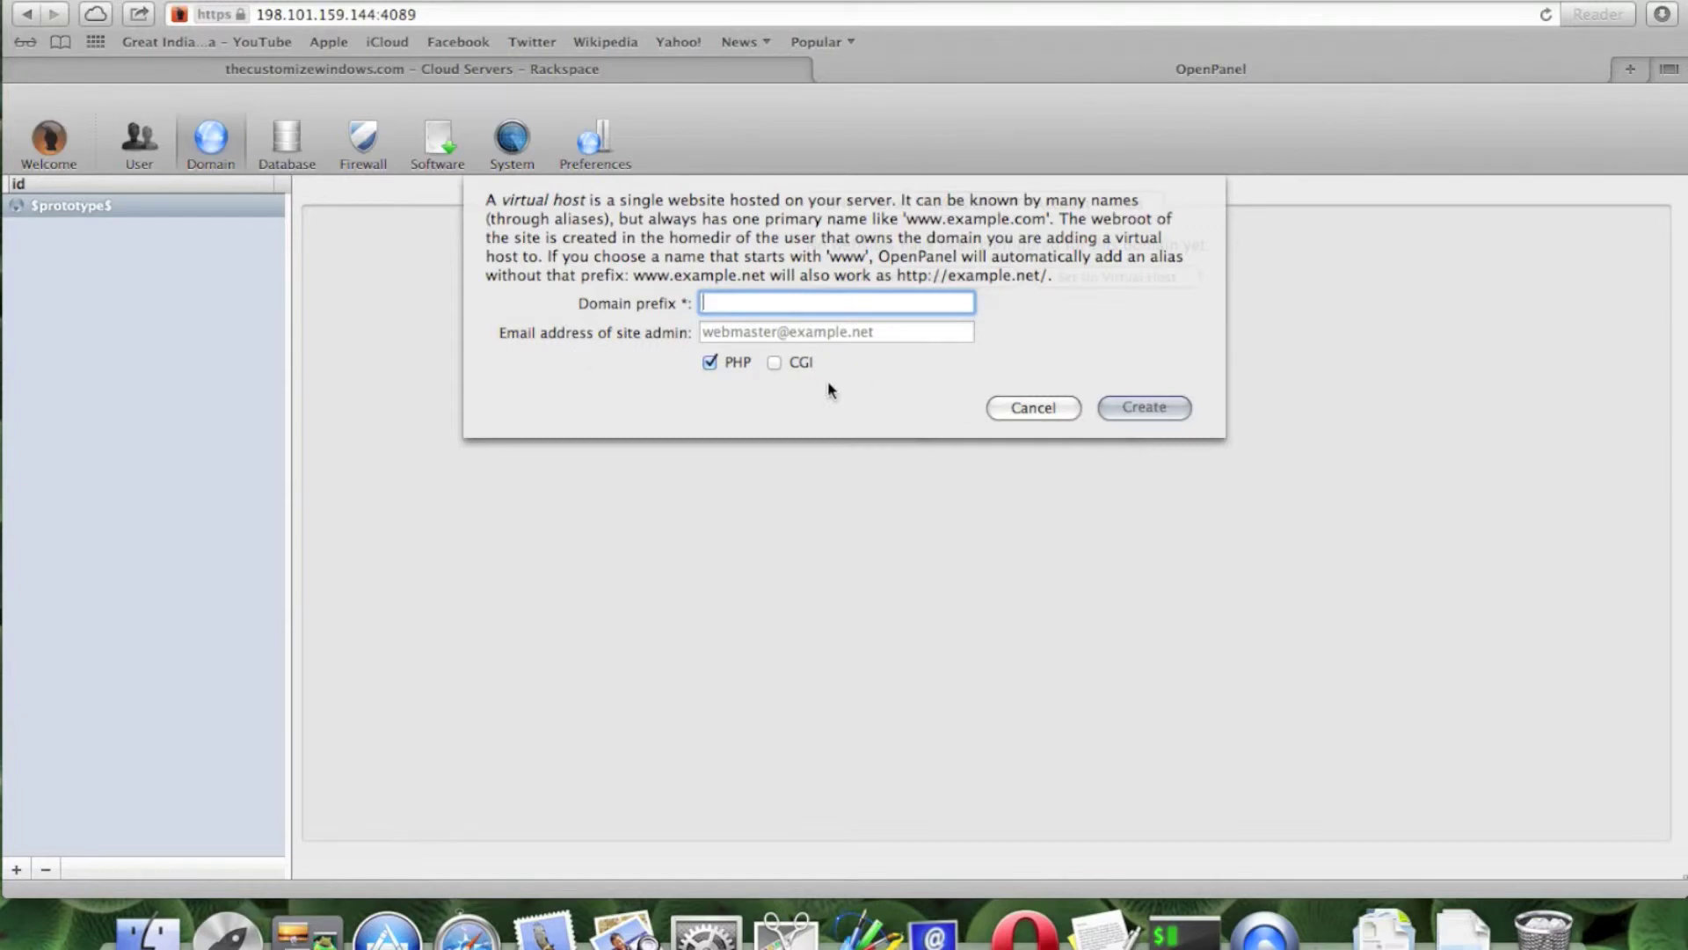
click(1018, 408)
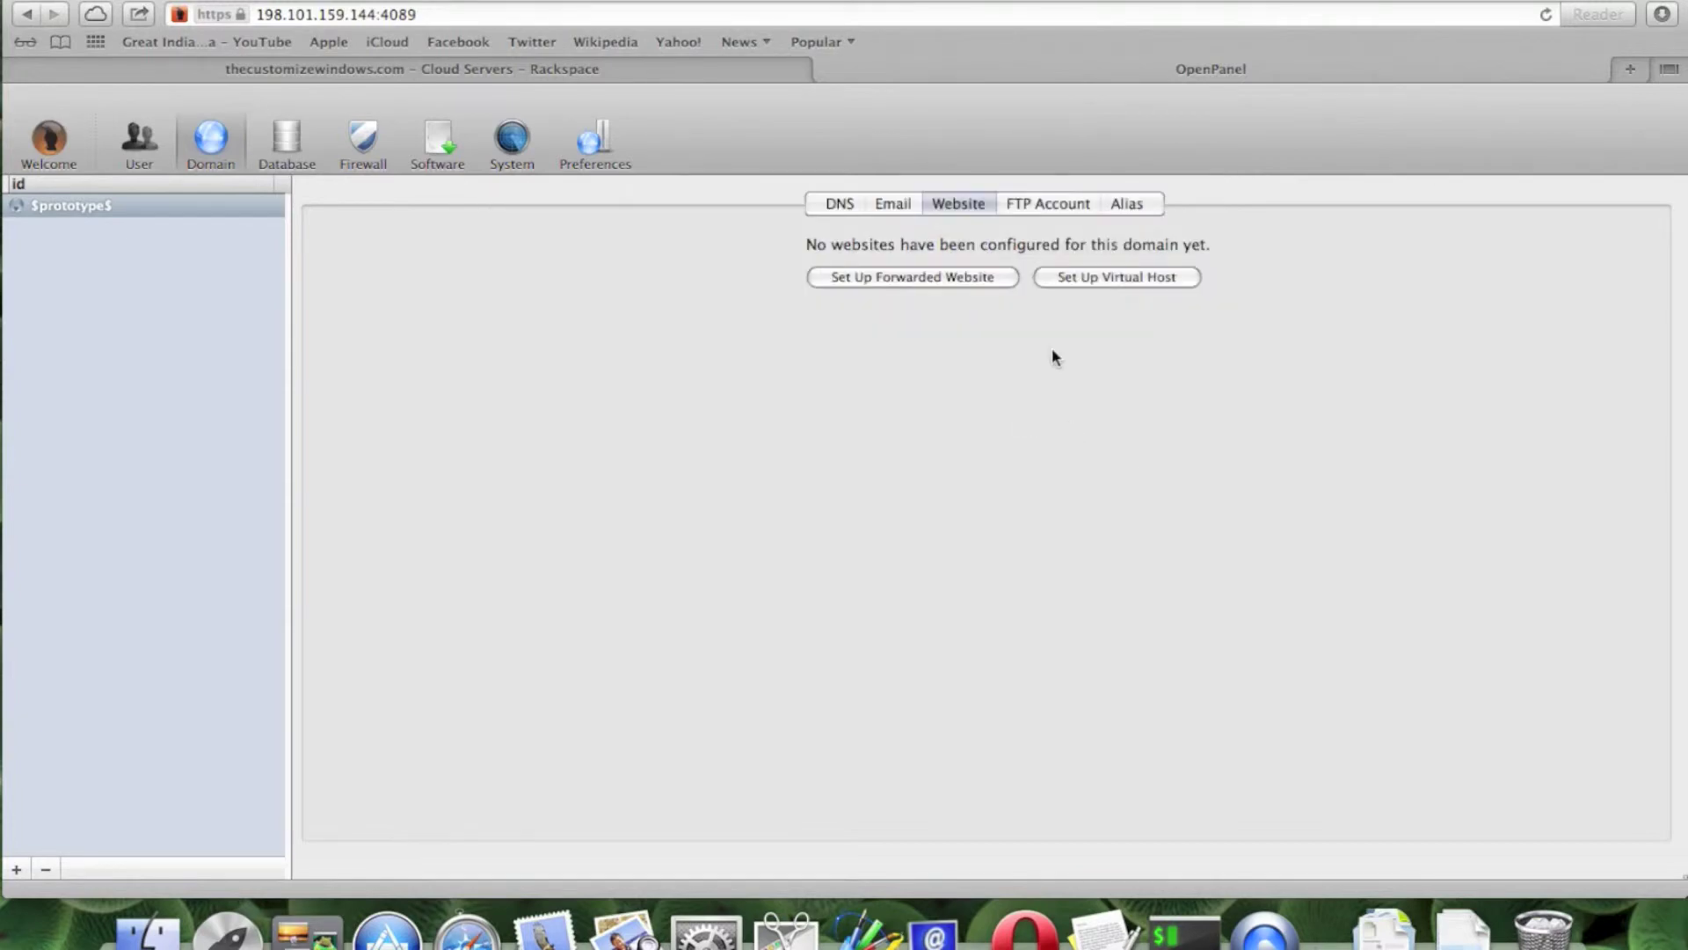
click(1057, 216)
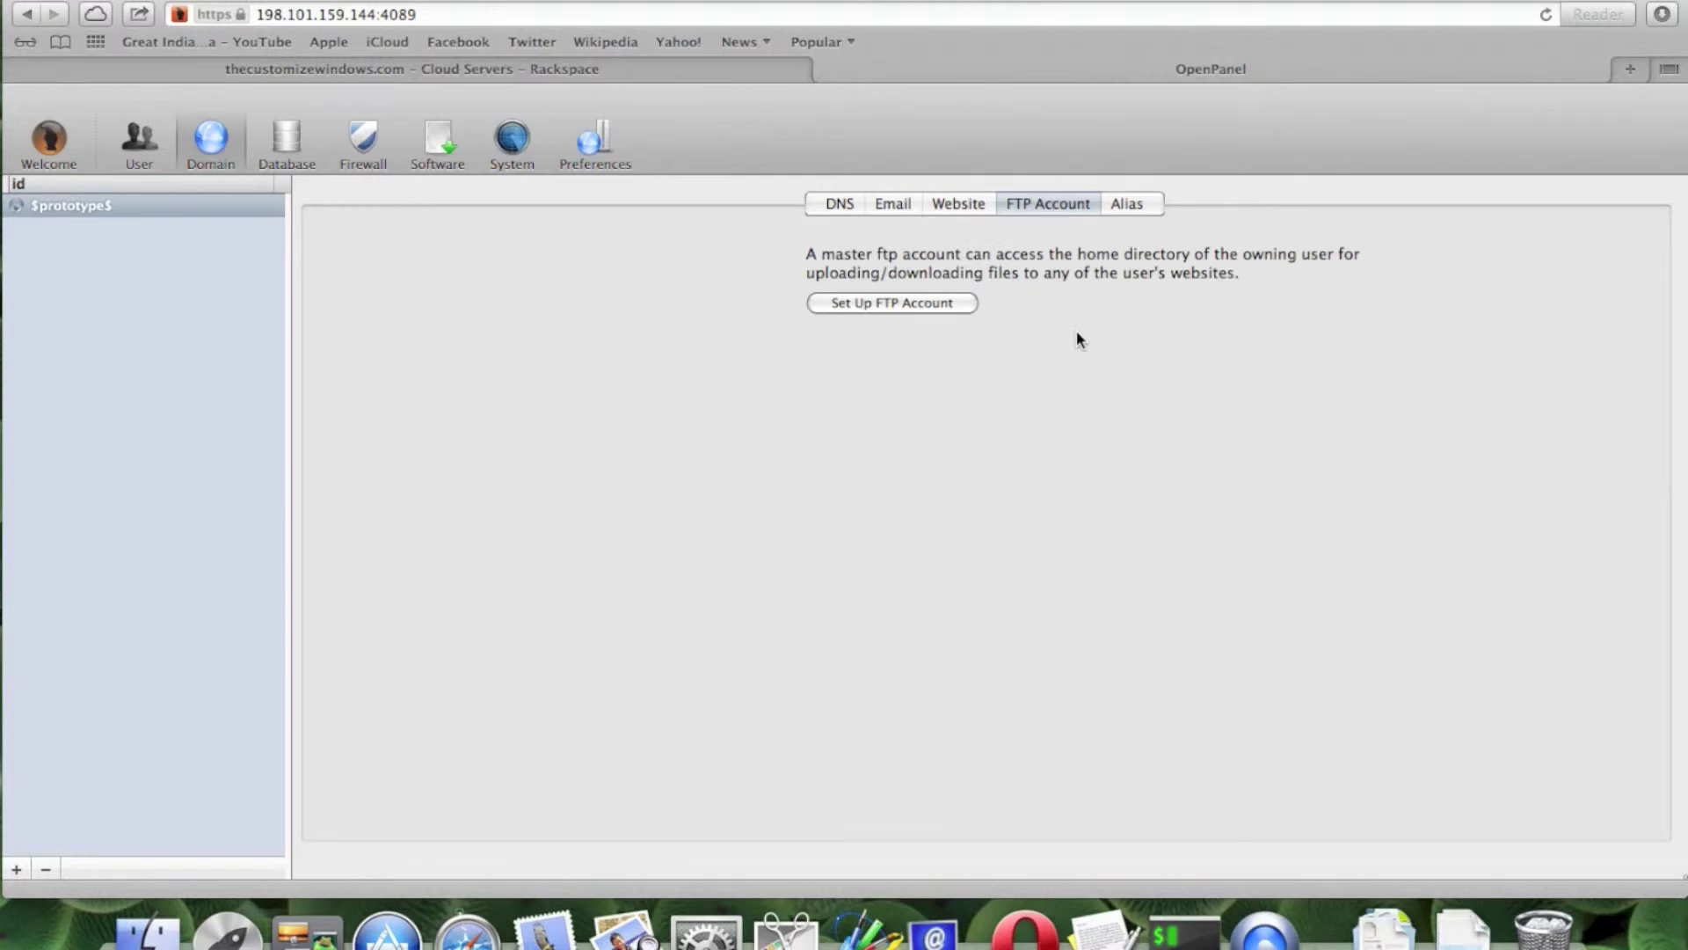
click(1139, 207)
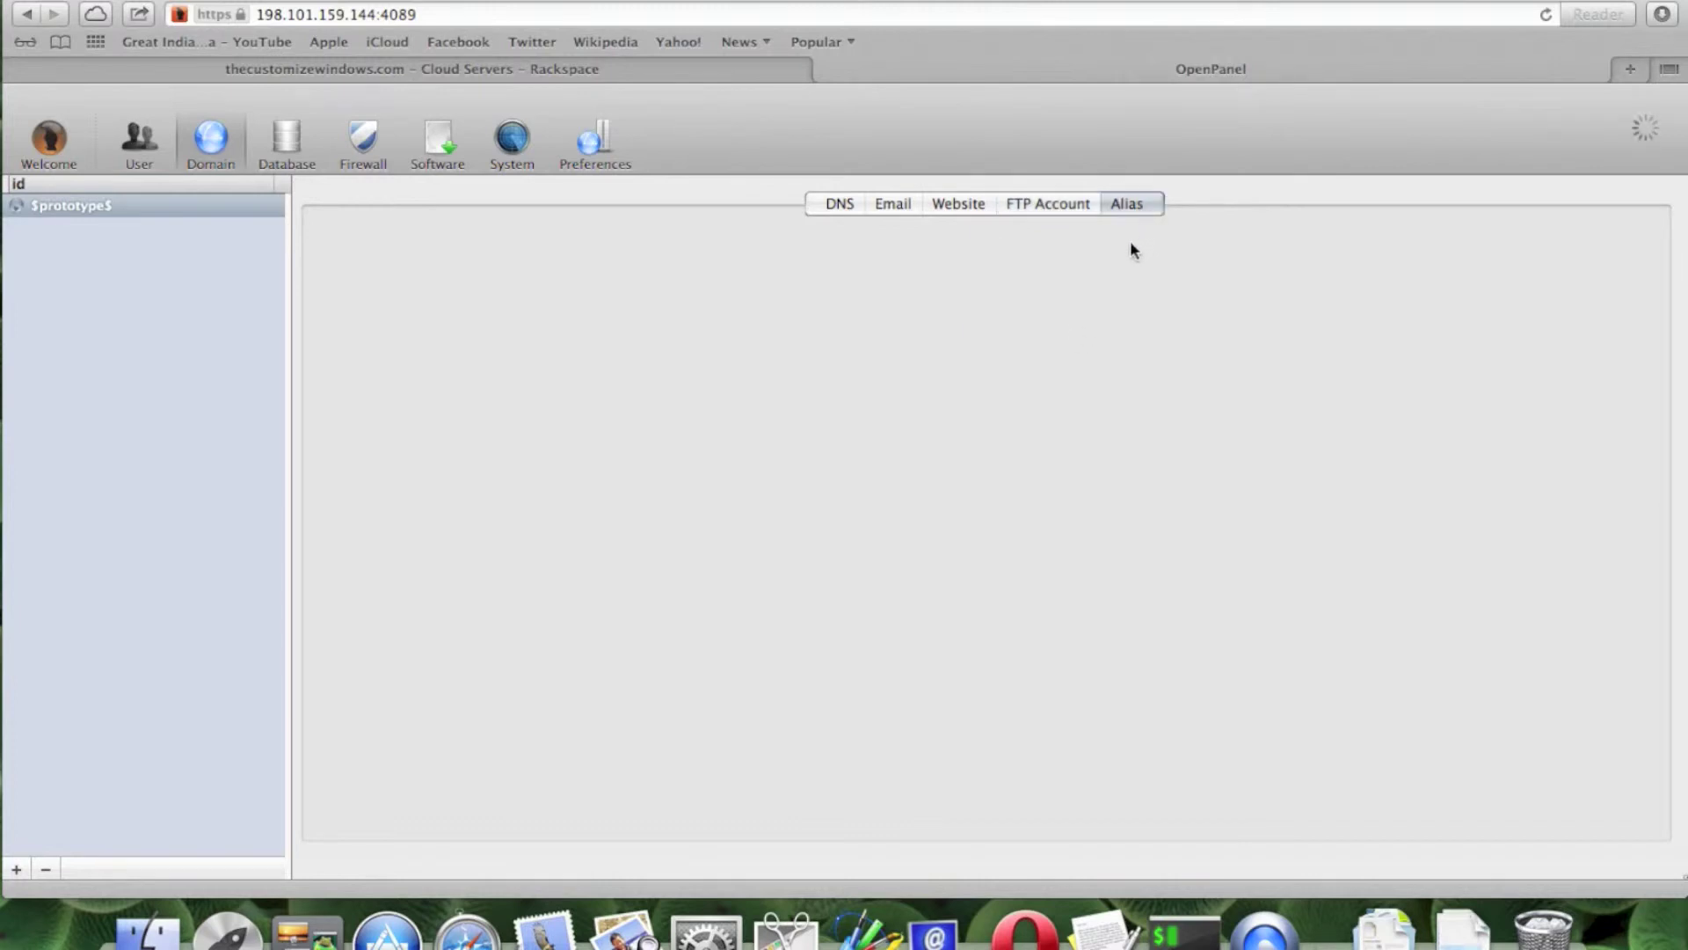
click(286, 142)
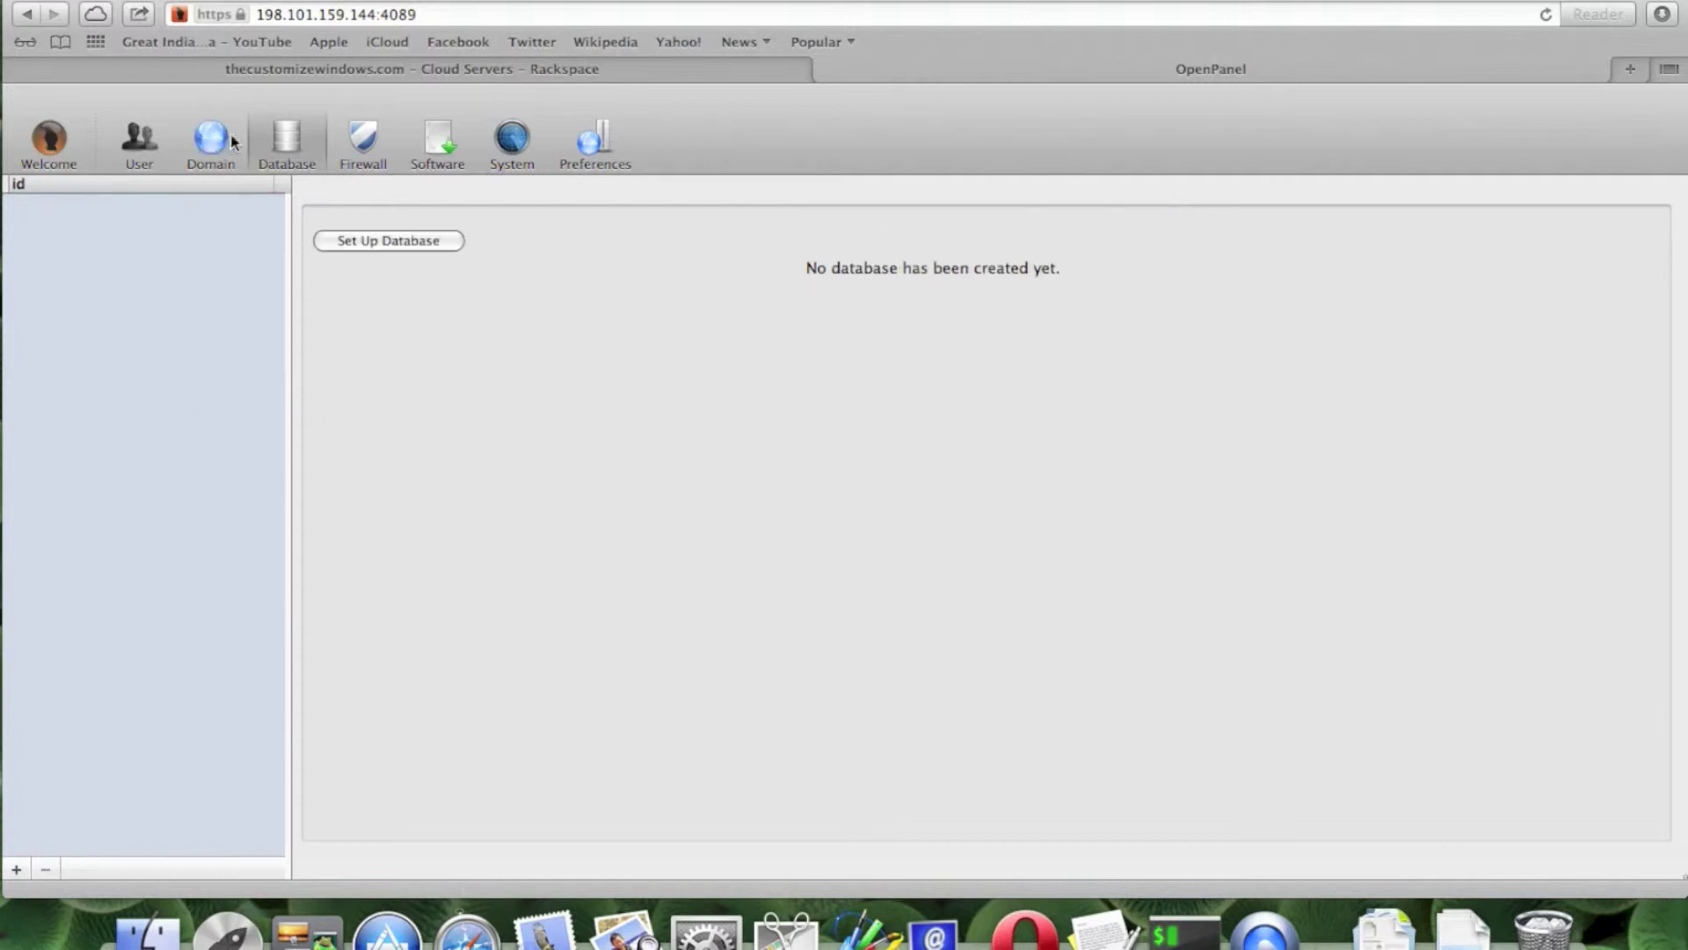
Start a new database setup, check its owner choices, and cancel it
click(392, 246)
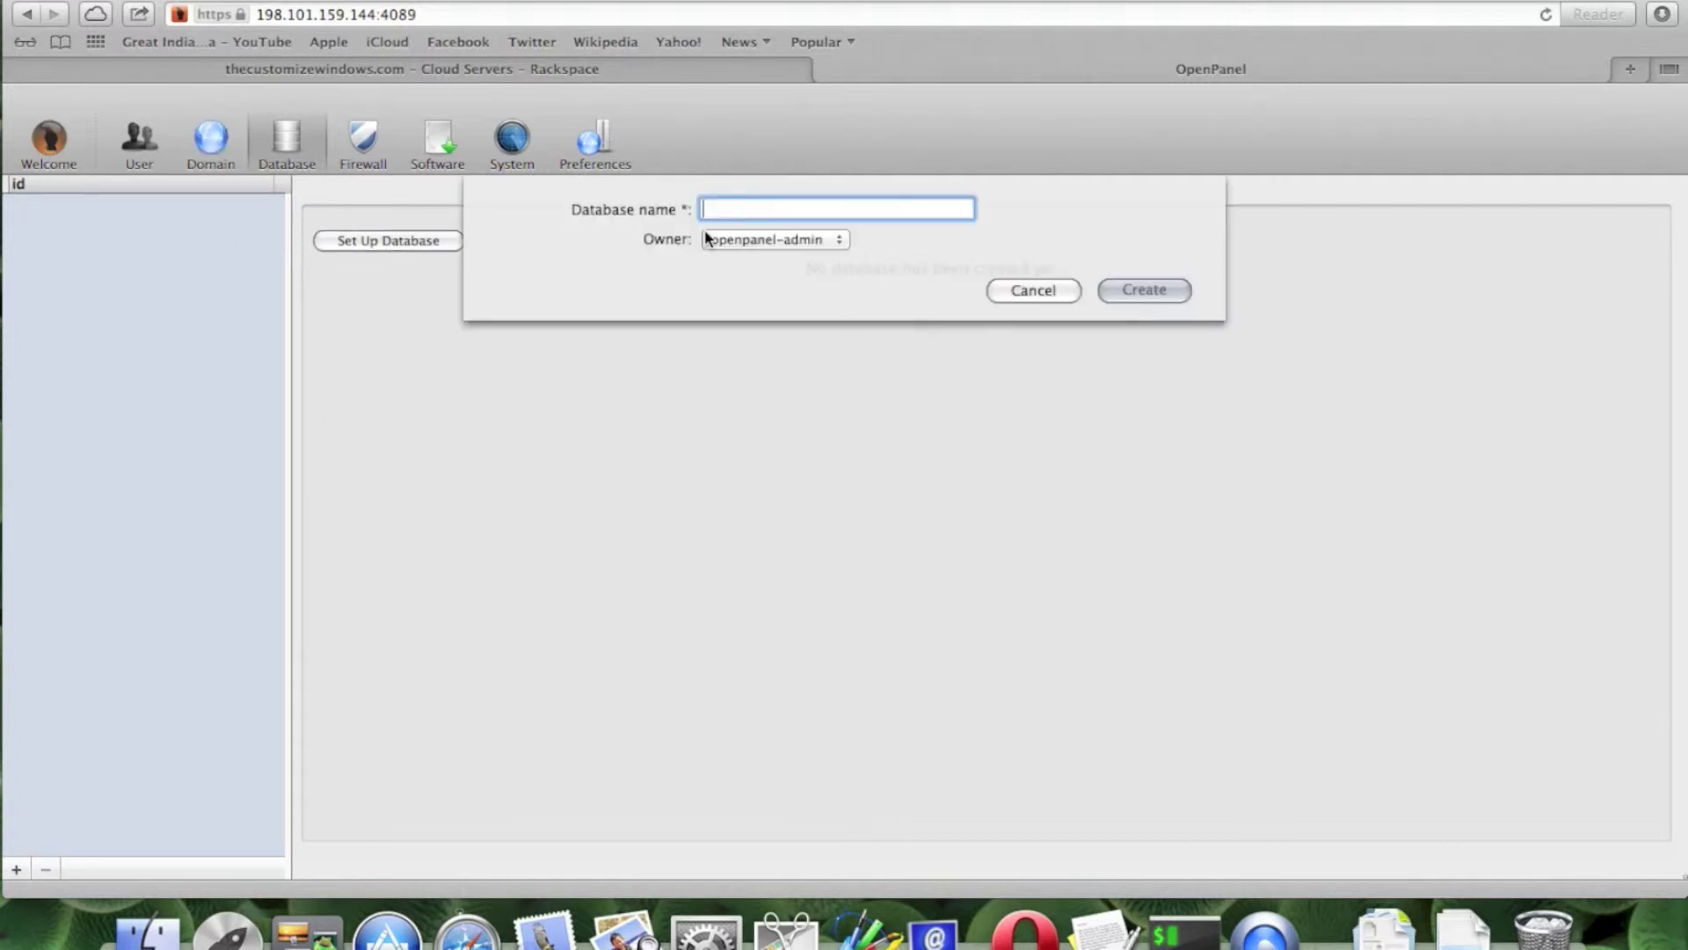
click(828, 239)
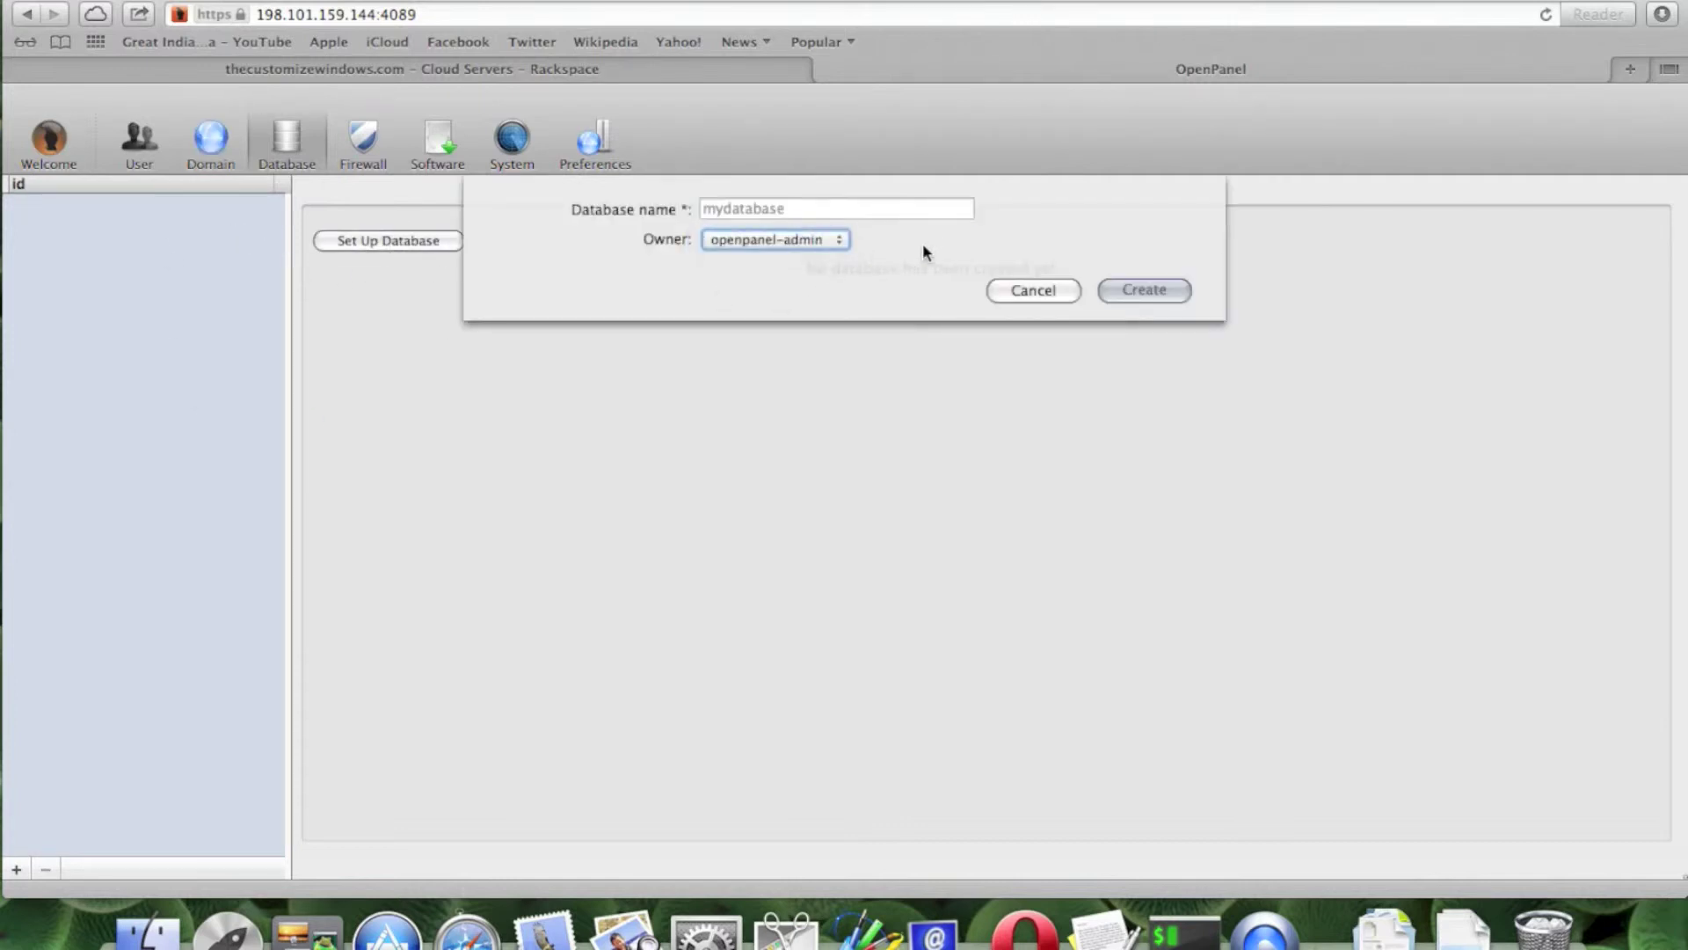
click(1035, 294)
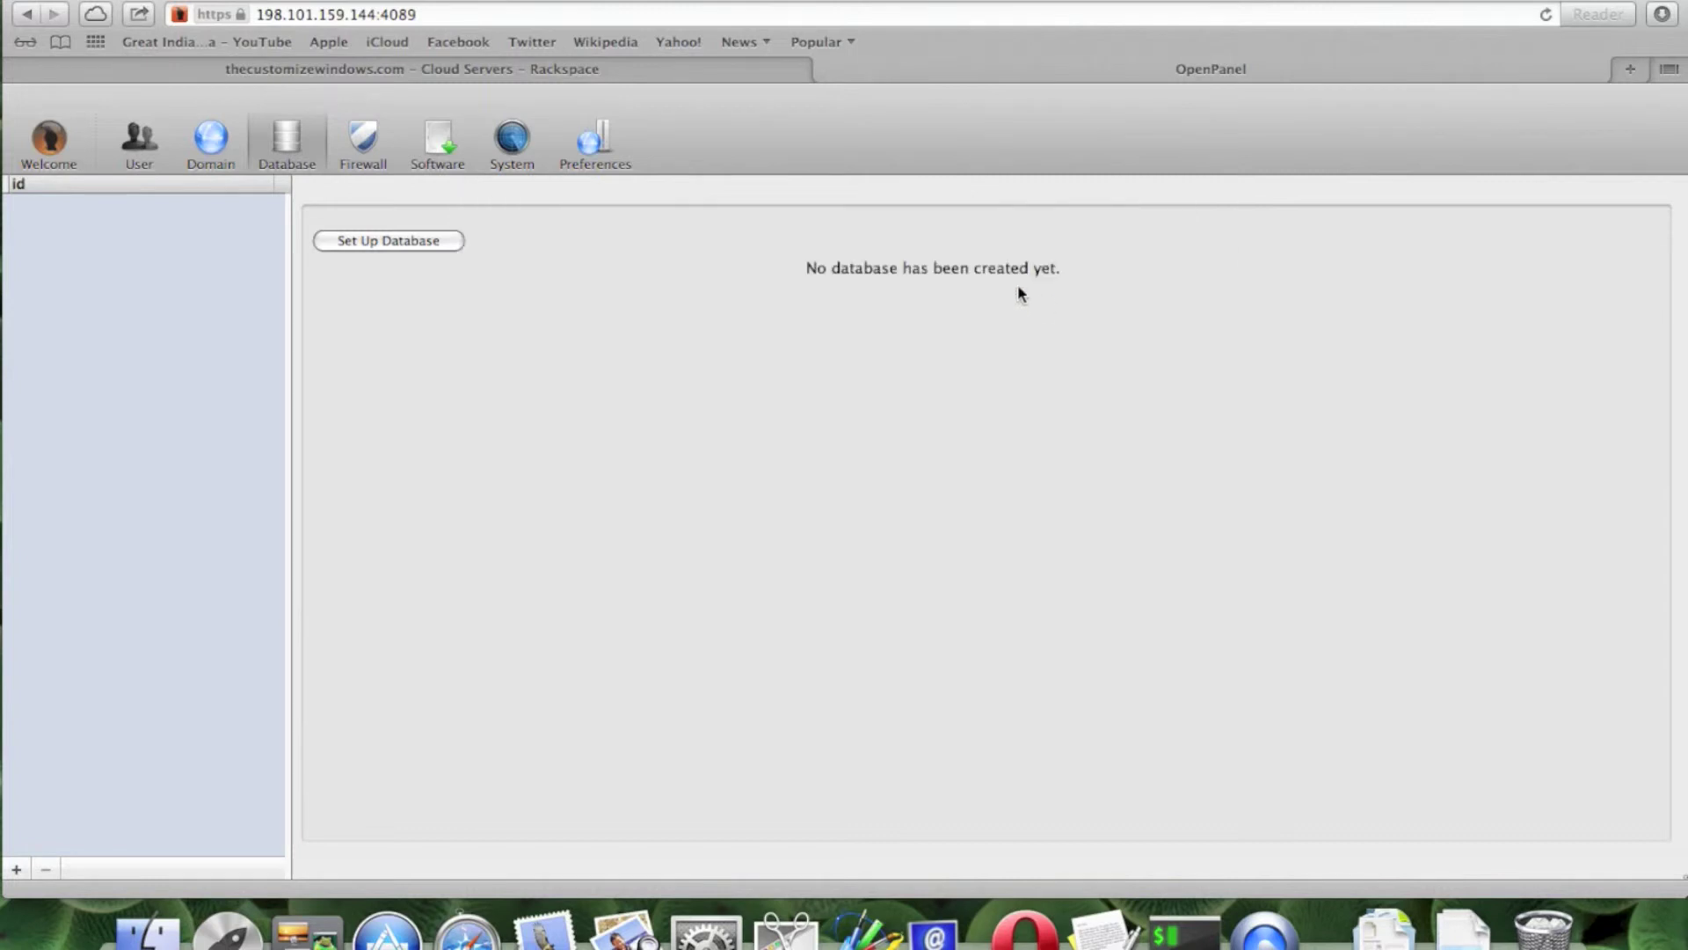
Enable the firewall and review its Port rules table
click(380, 148)
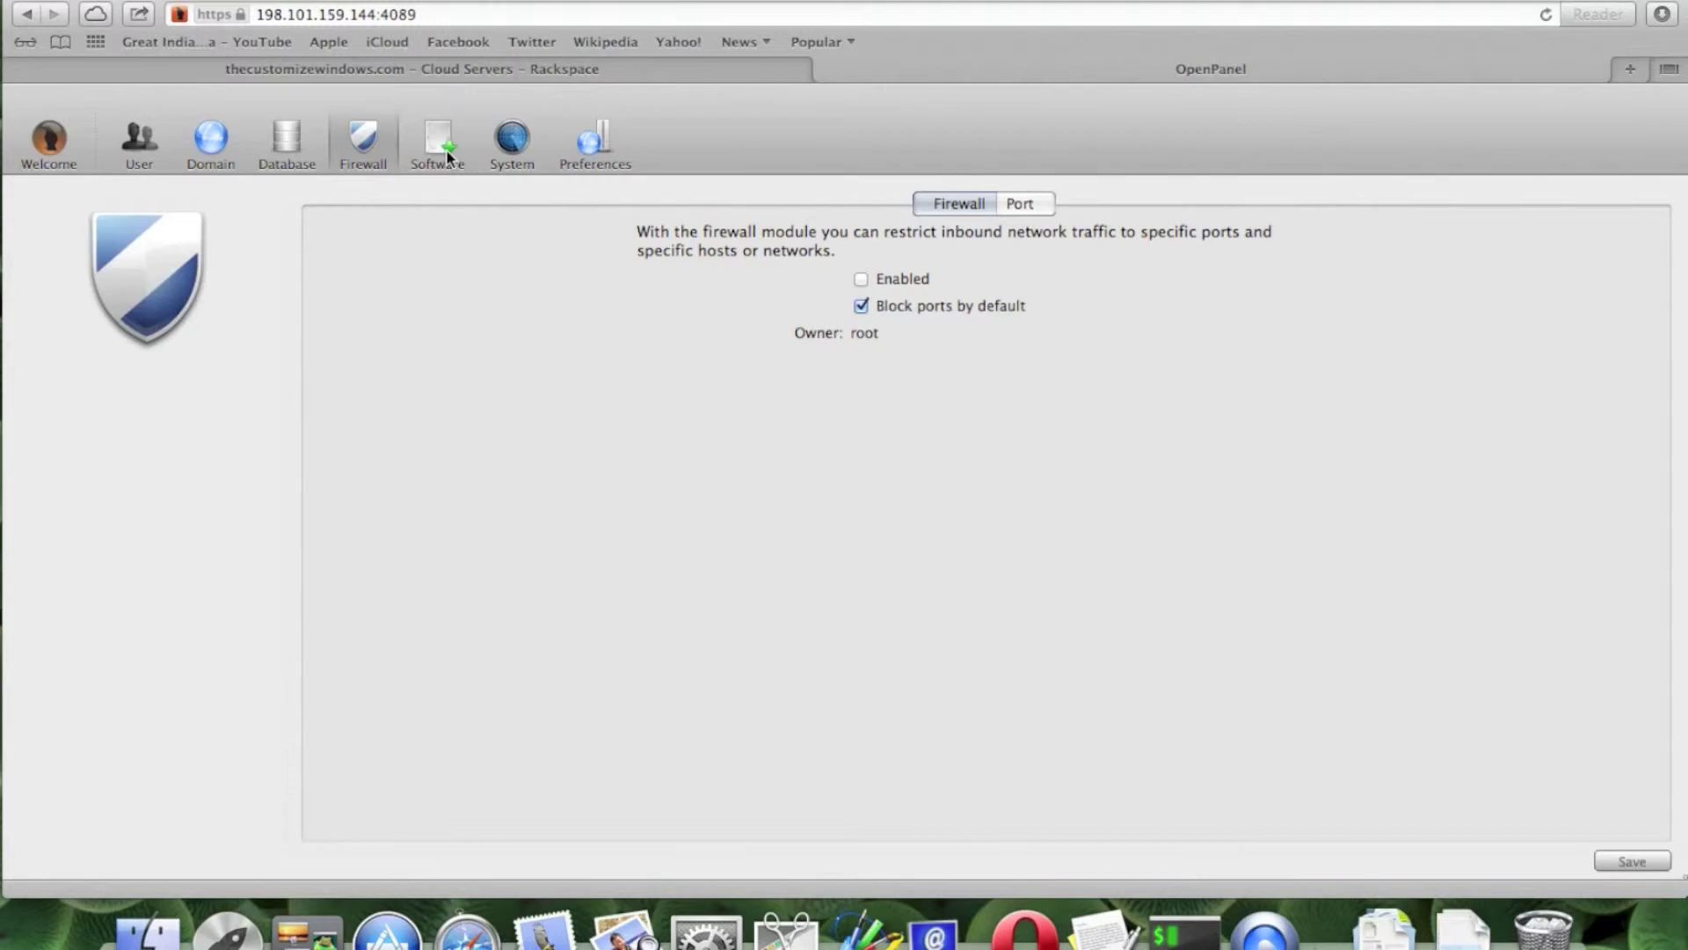
click(861, 279)
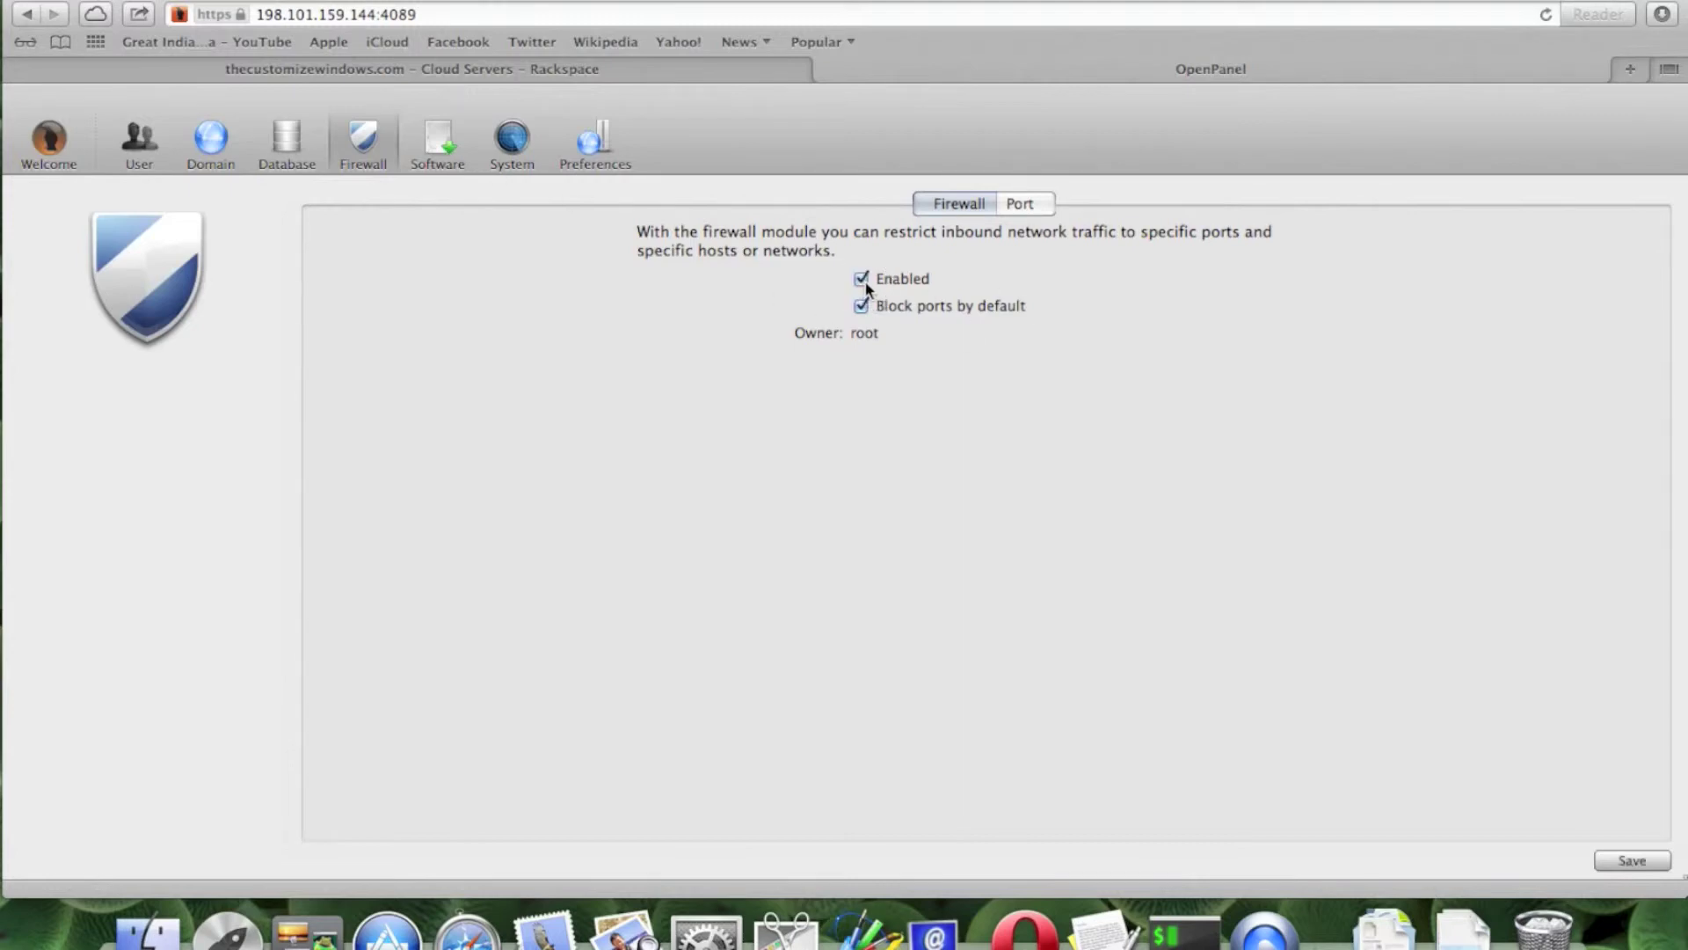
click(1038, 211)
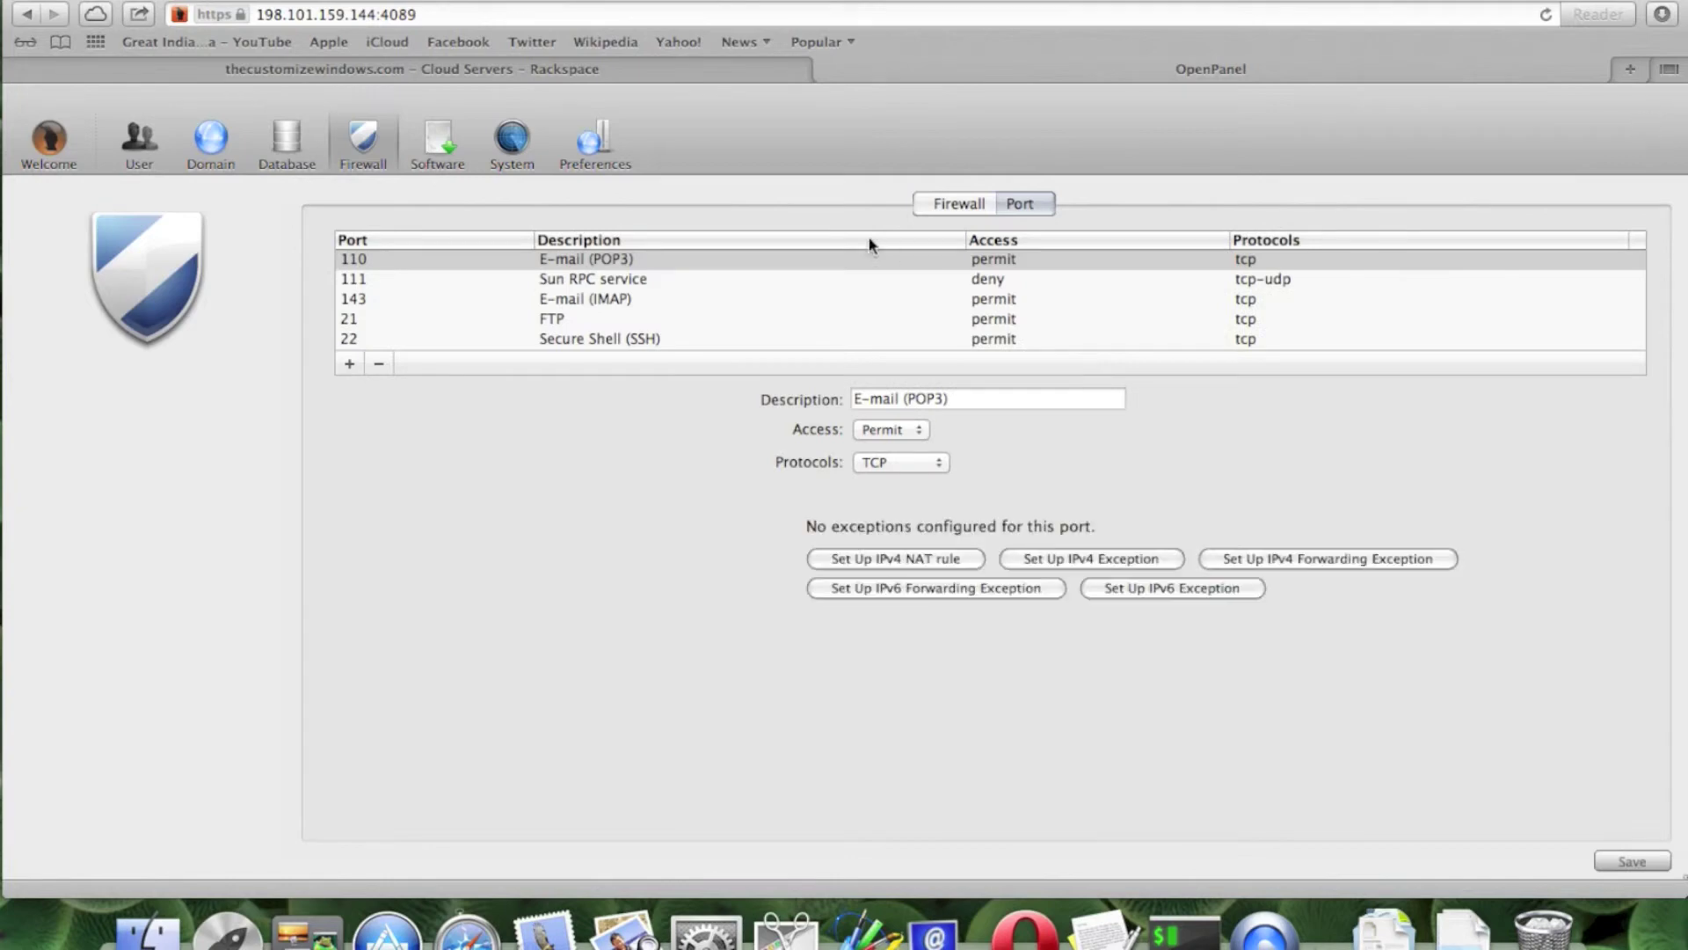
scroll(859, 289, down, 5)
scroll(859, 297, down, 3)
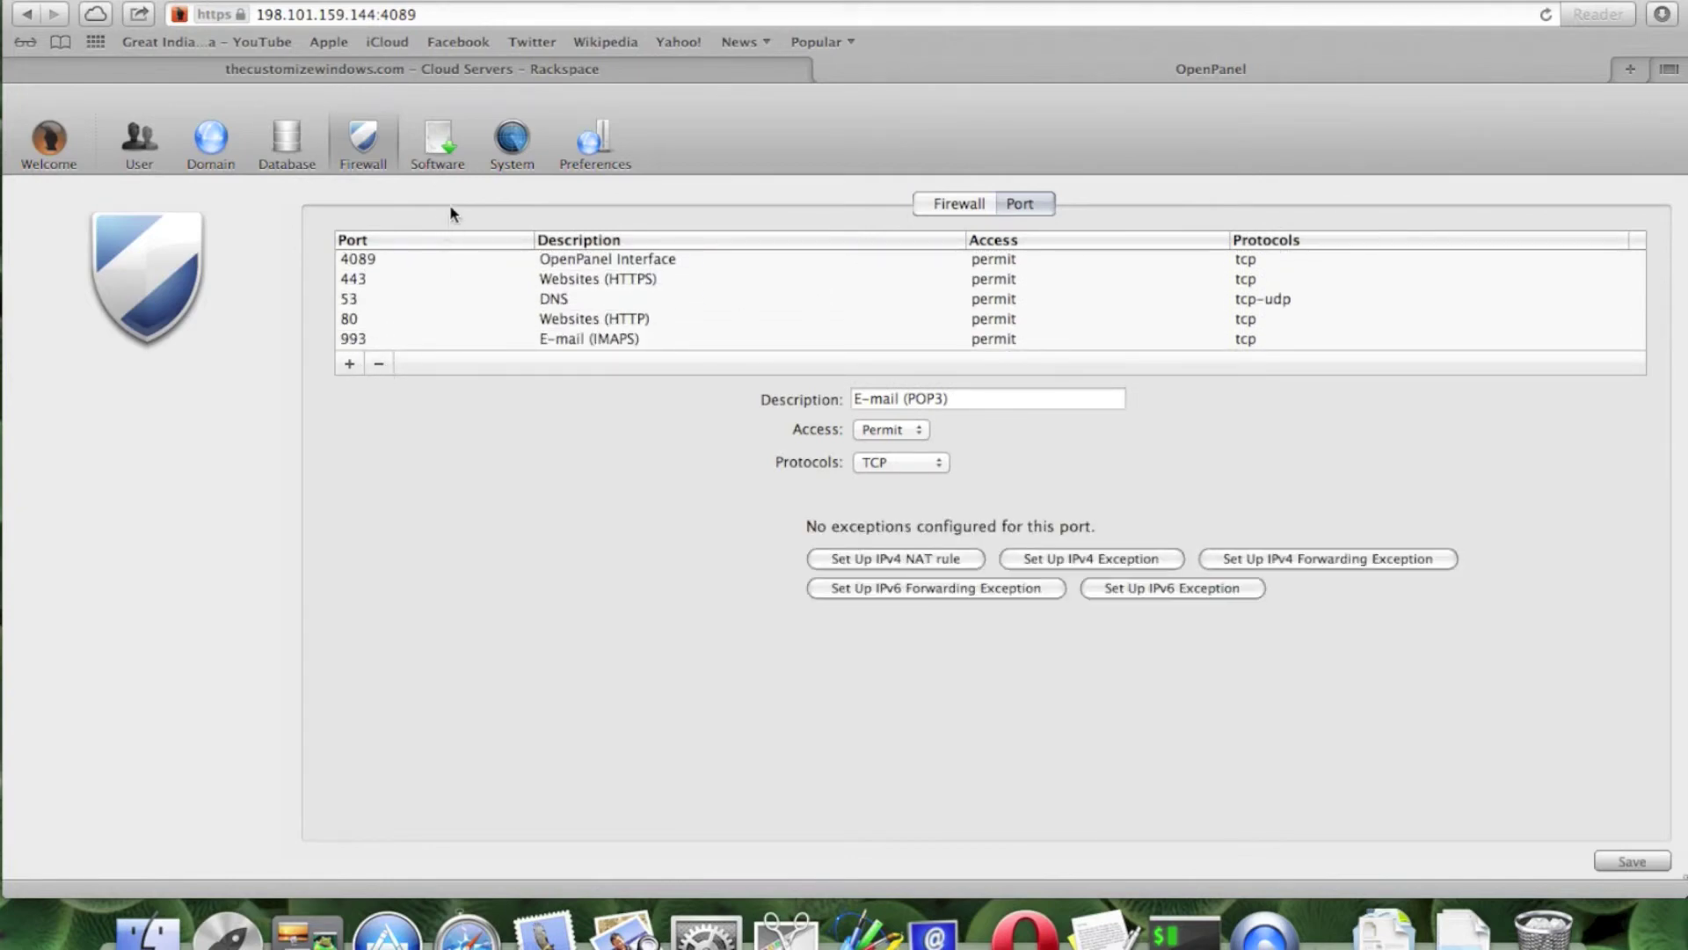
click(437, 143)
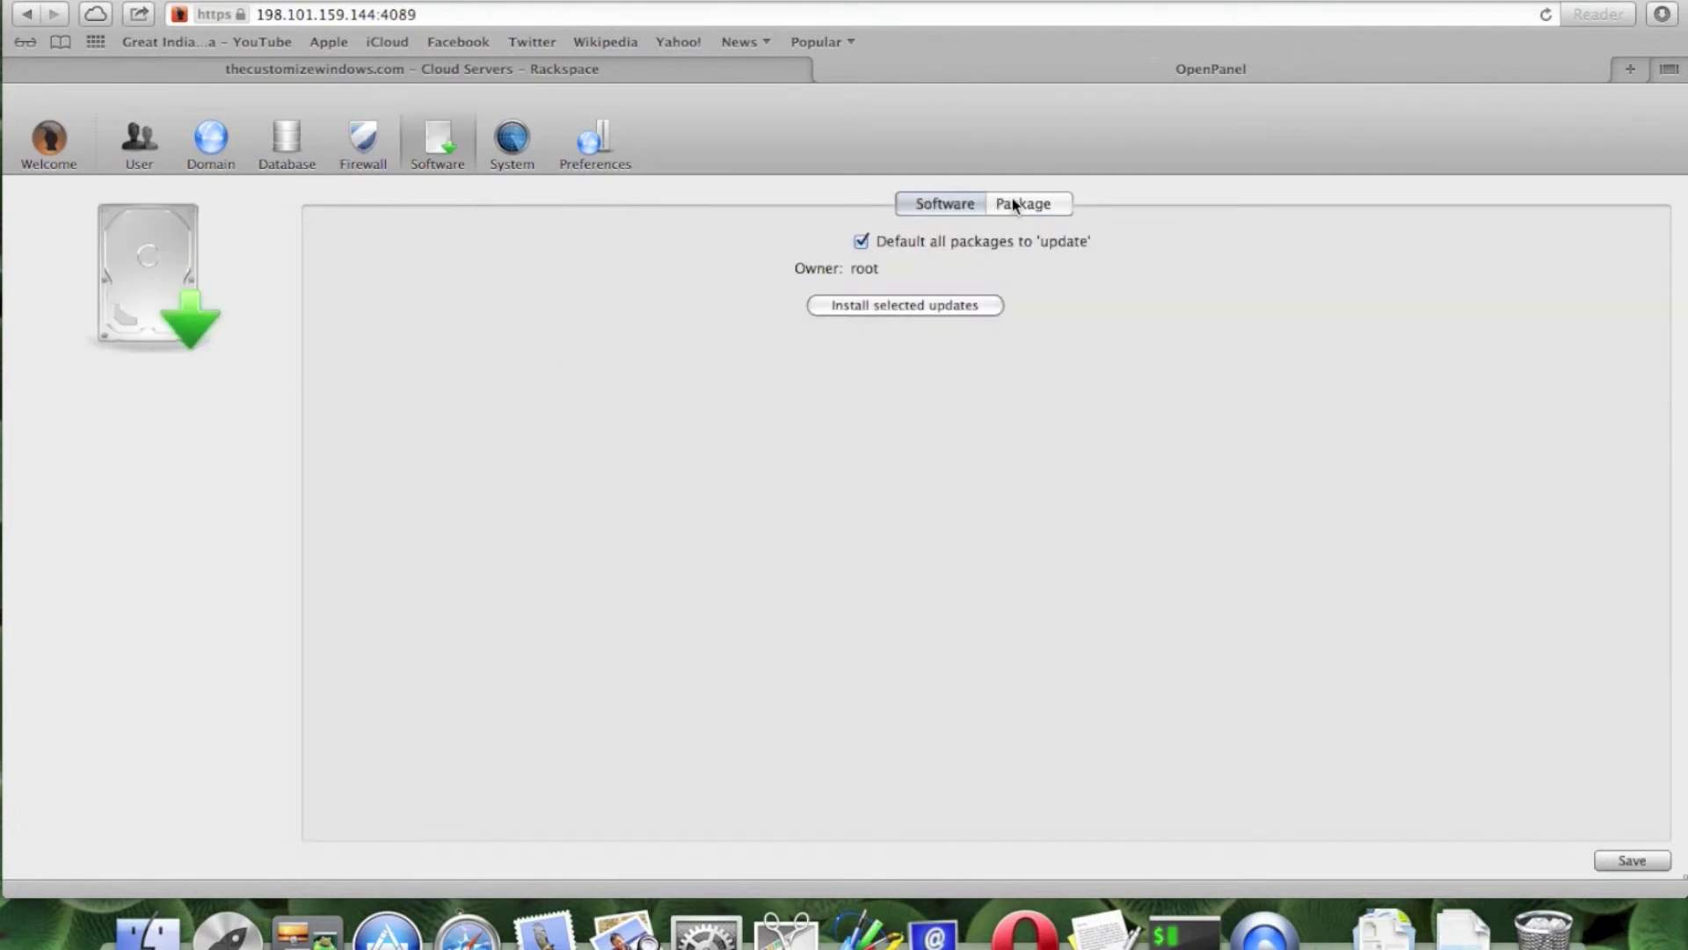
Check the Software module's Package tab and return to its update settings
click(1043, 205)
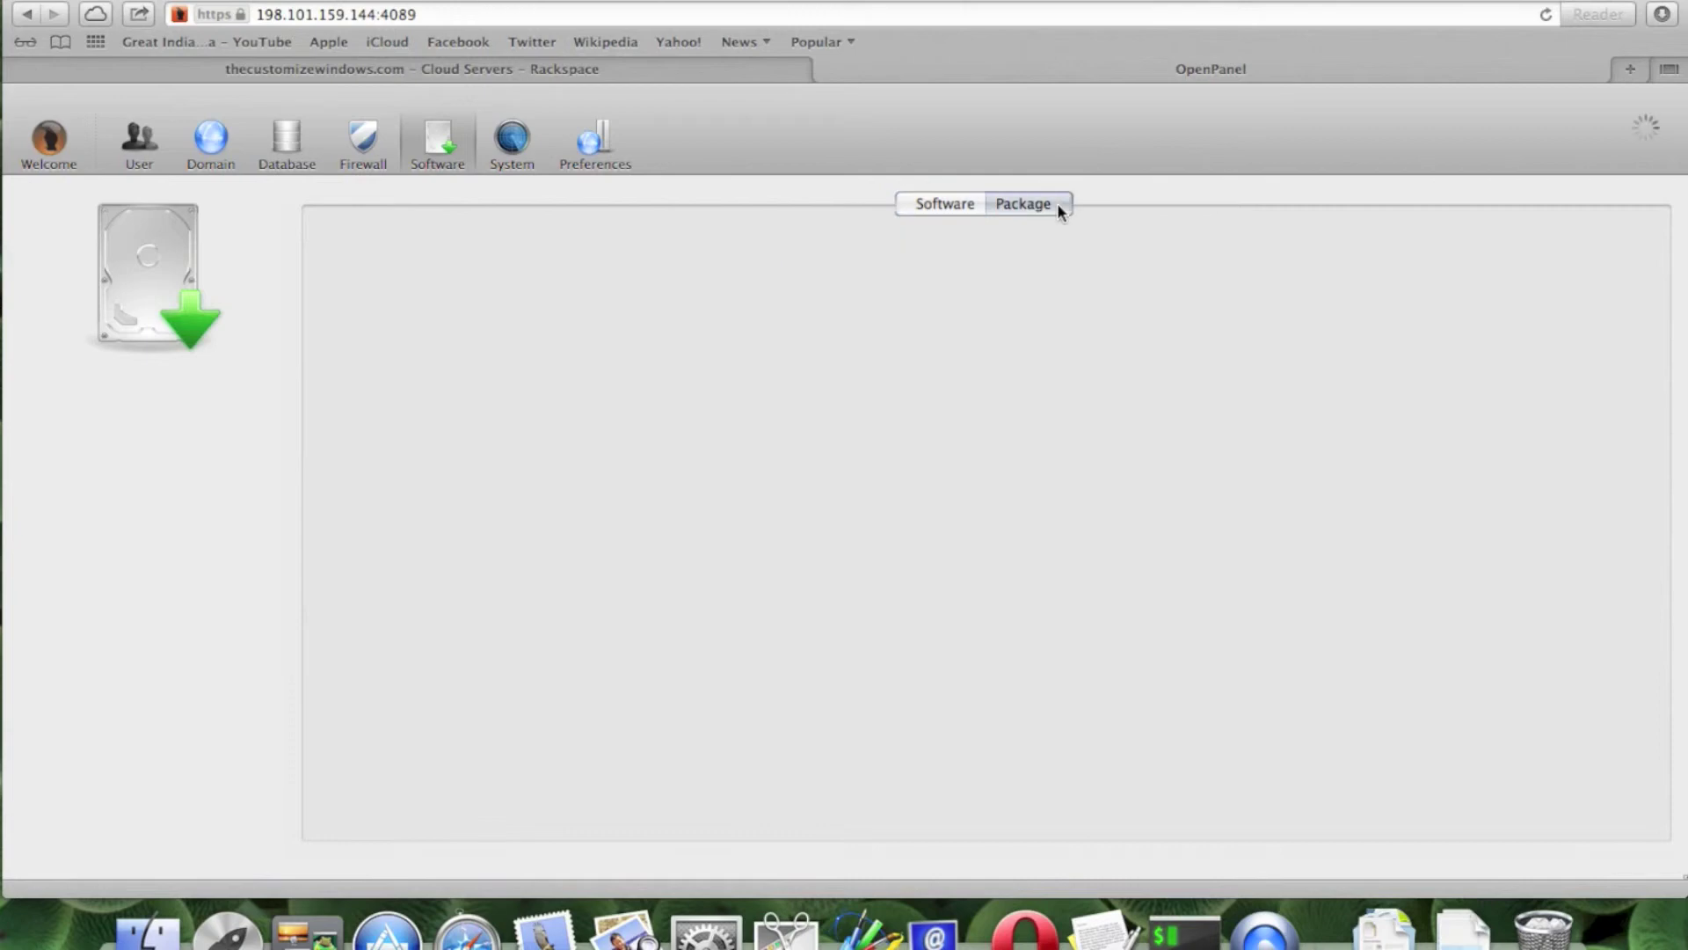
click(944, 205)
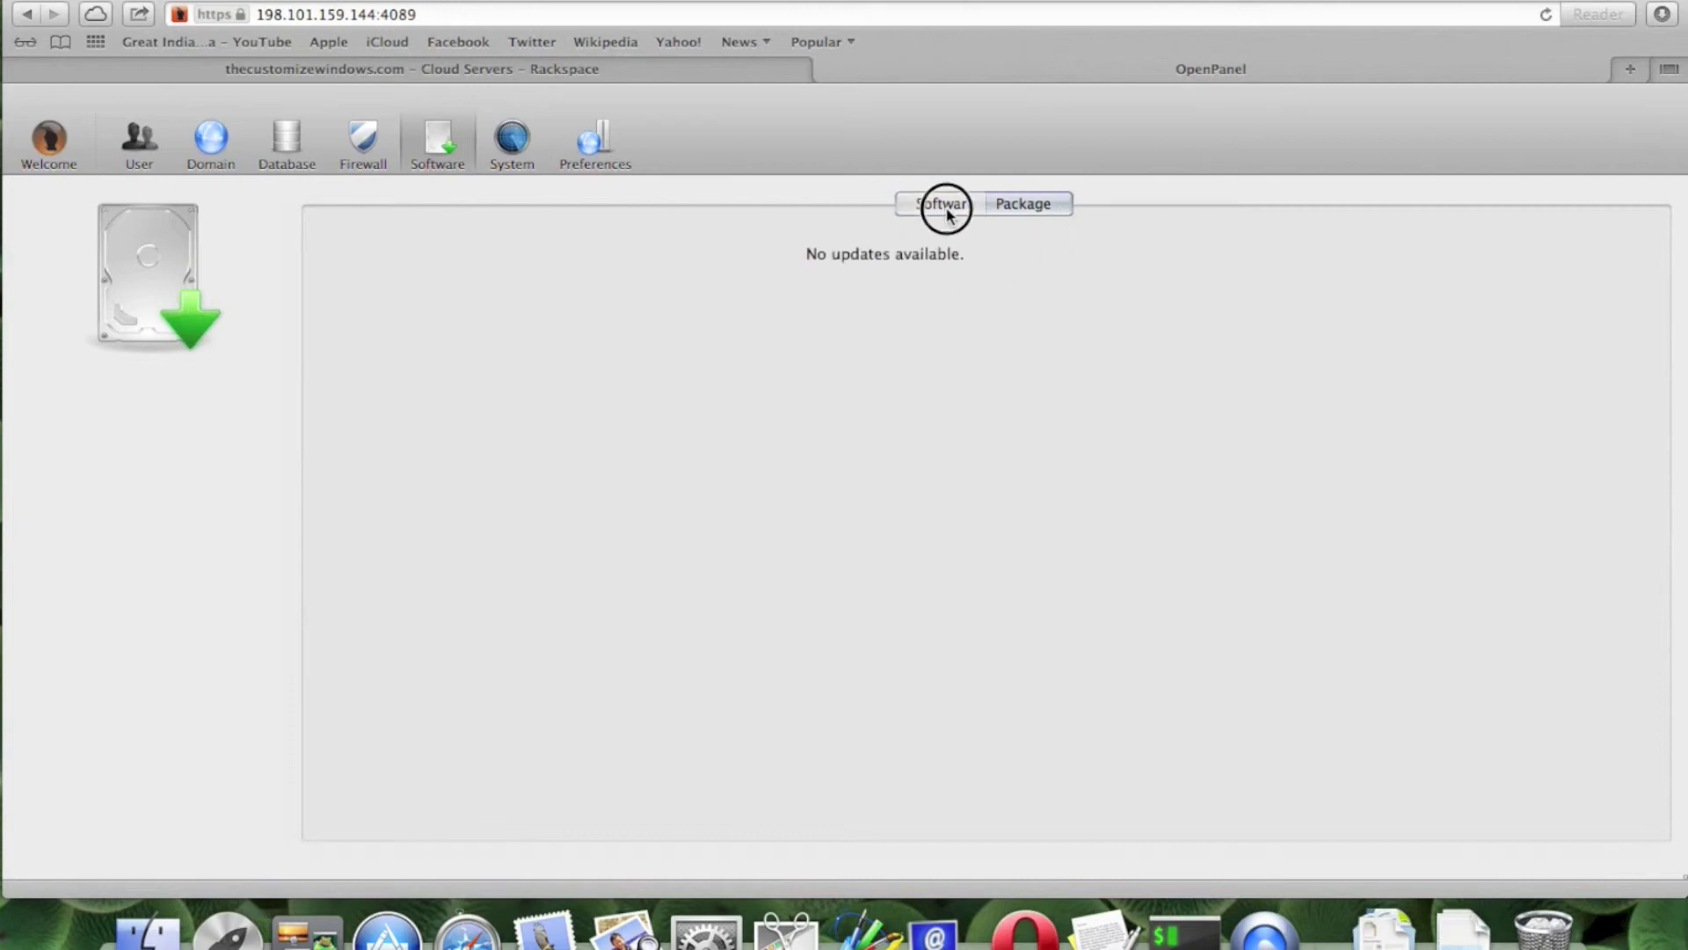
click(511, 148)
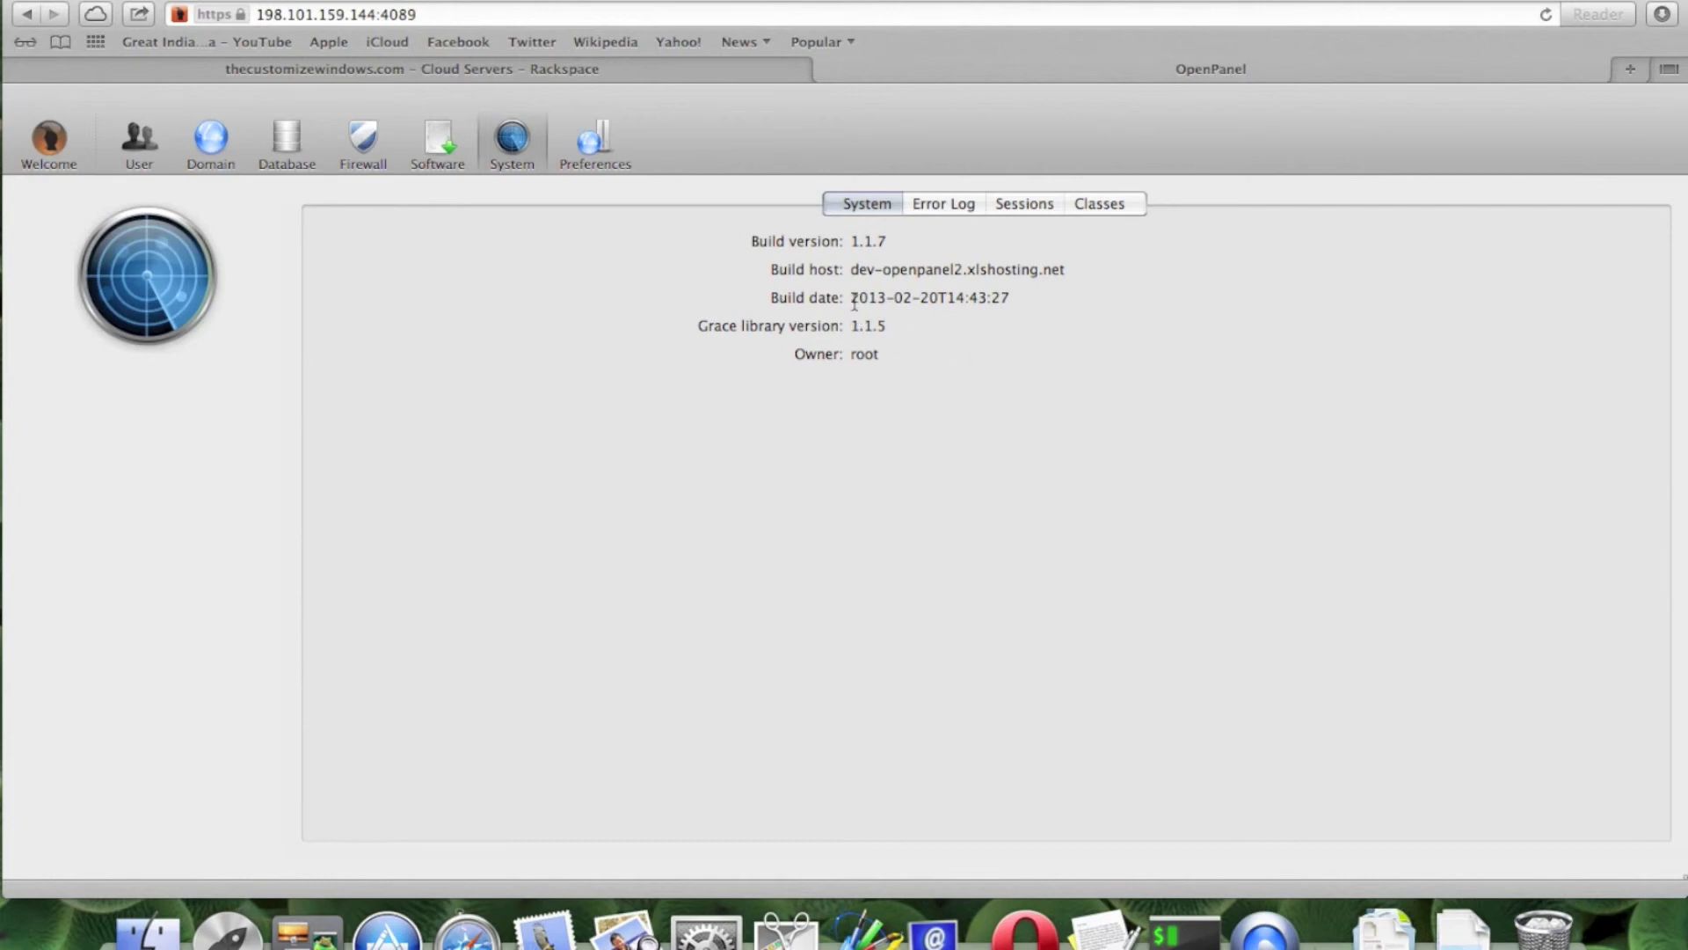
Review the System build details for version 1.1.7, highlighting the build date
drag(854, 304, 991, 294)
click(1029, 295)
drag(854, 301, 990, 294)
click(1021, 296)
drag(854, 301, 959, 300)
click(895, 346)
click(1461, 2)
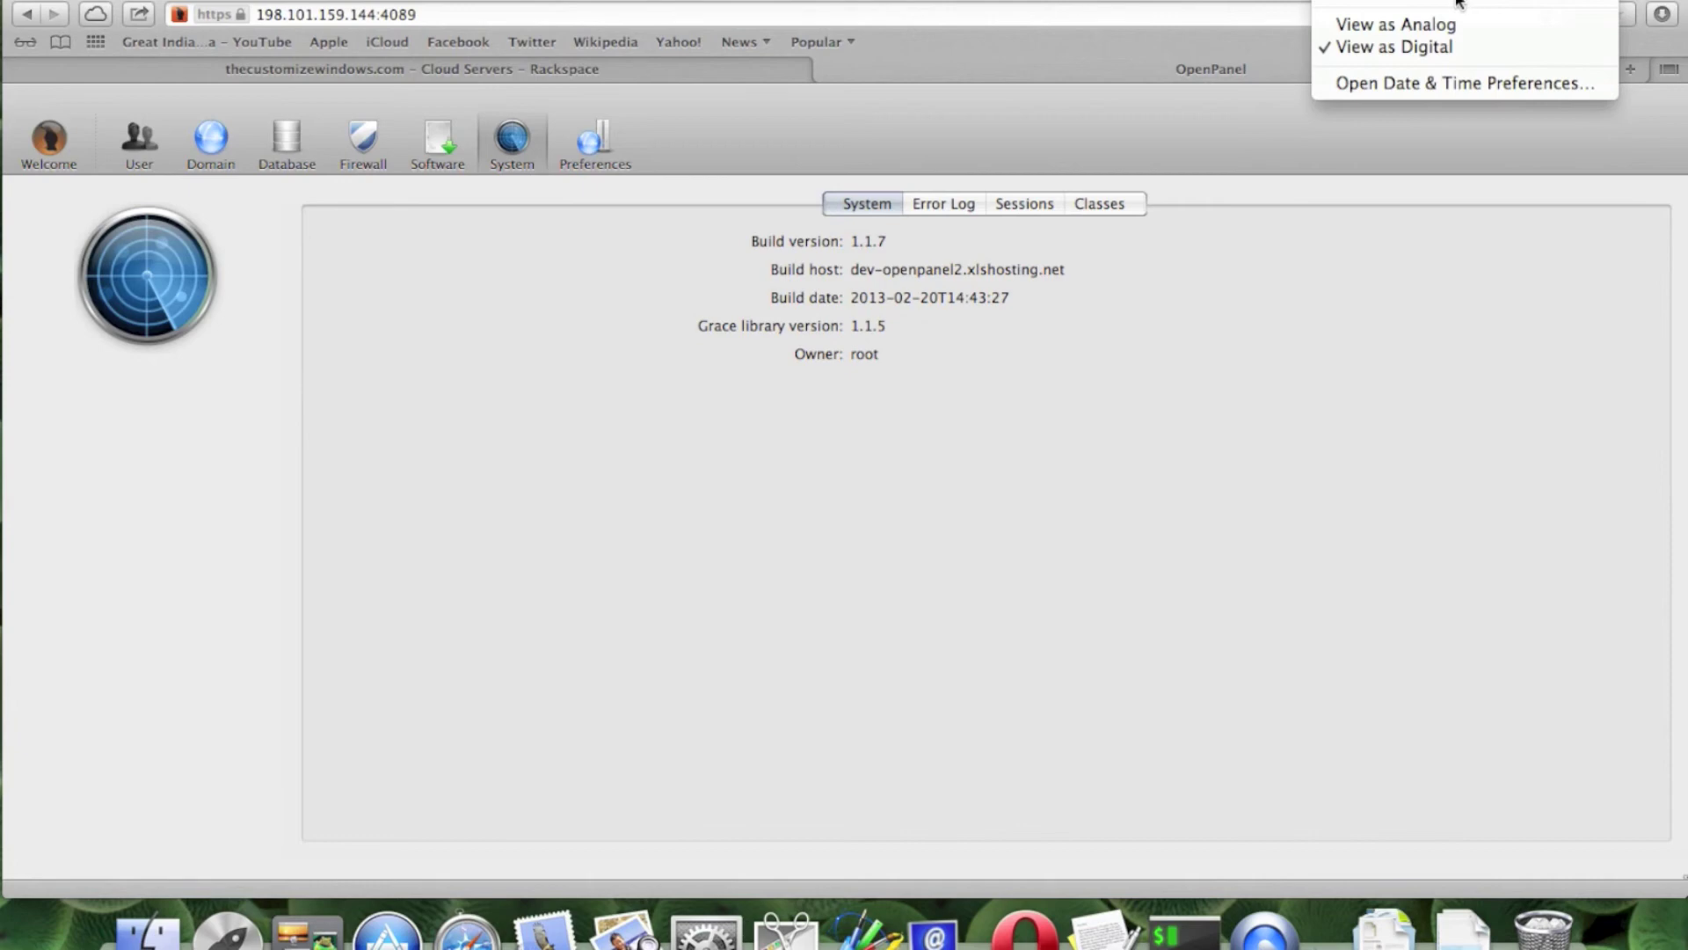
click(763, 490)
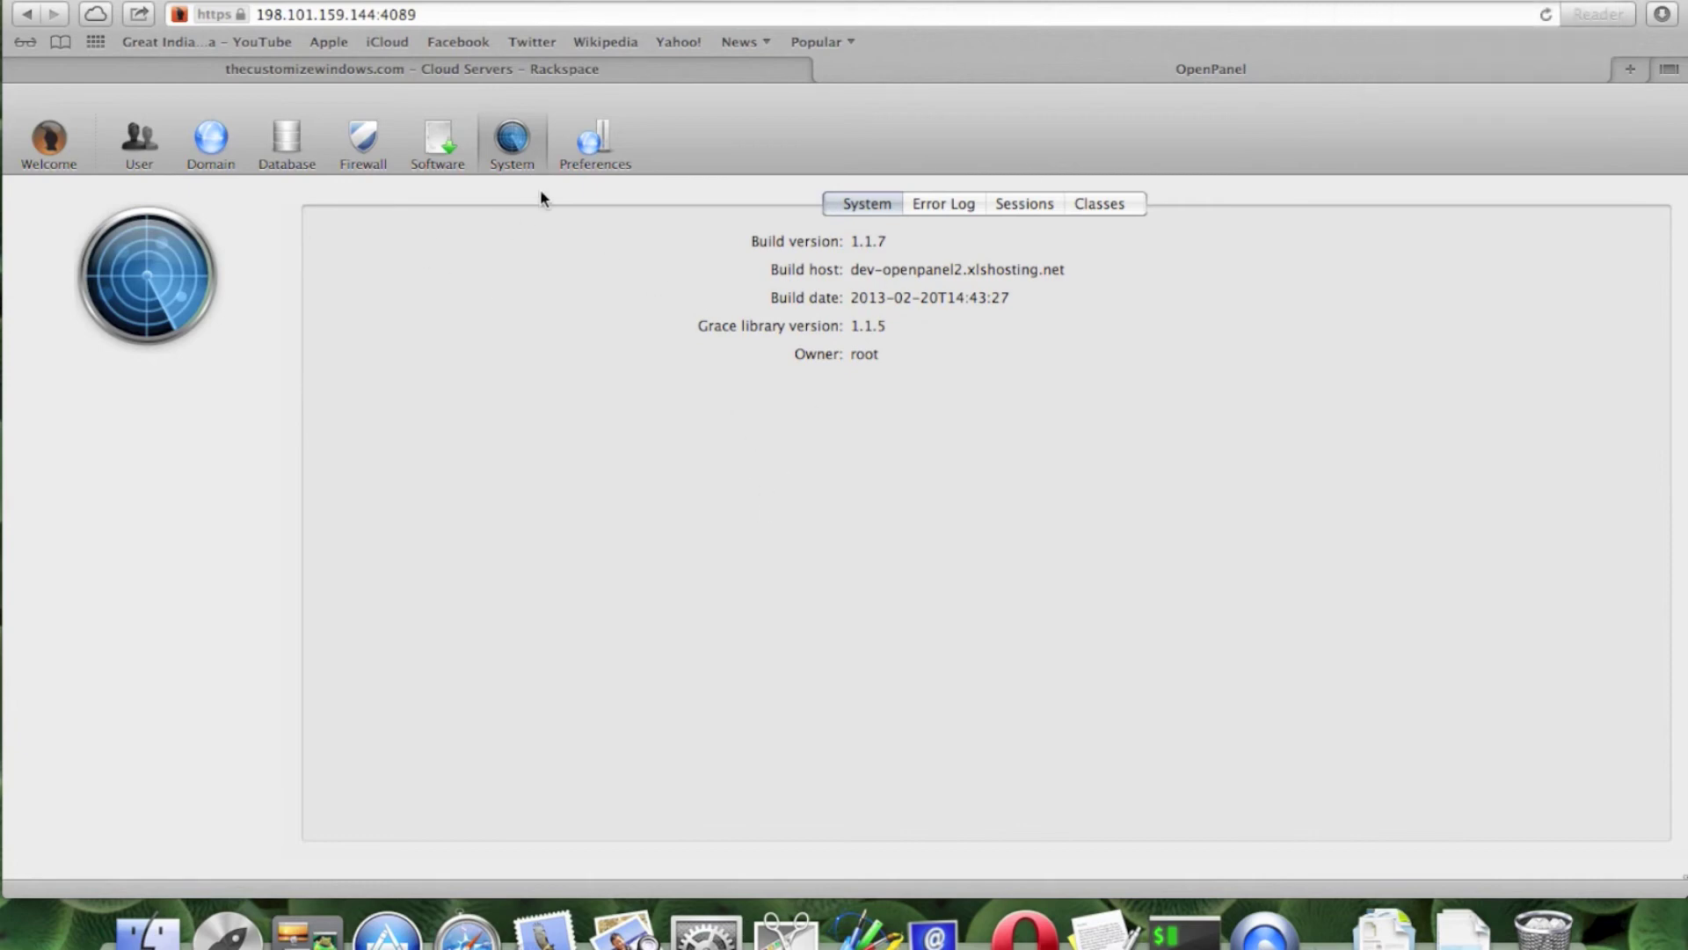
click(581, 159)
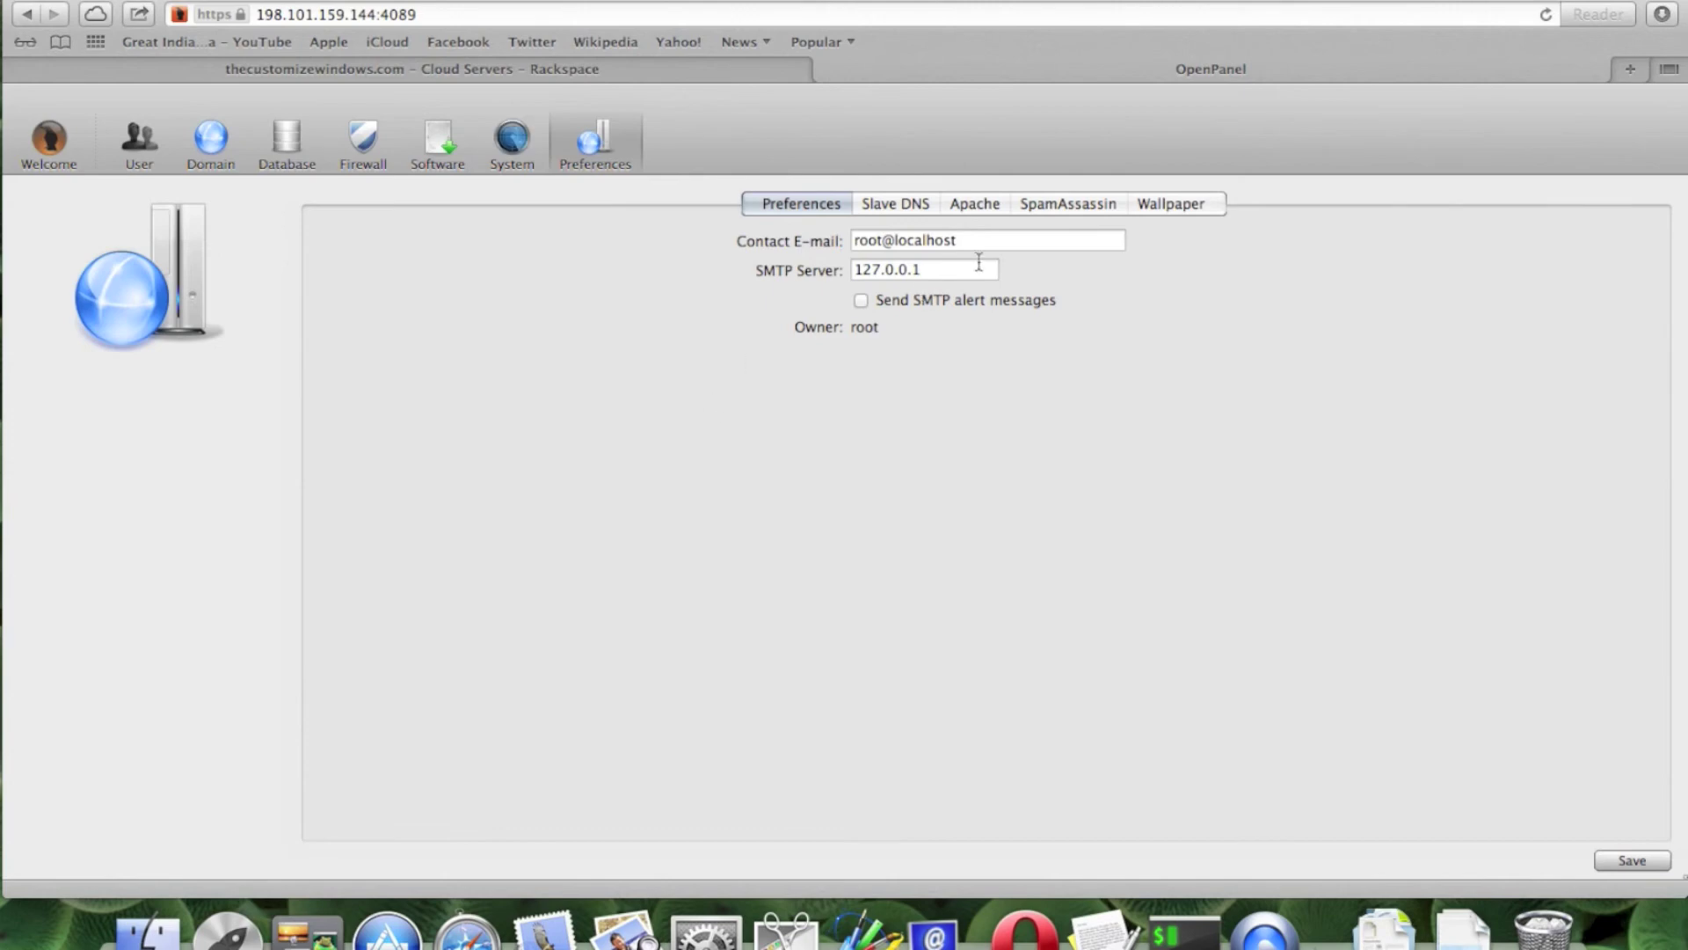
View the Slave DNS tab, which lists no slave servers
click(917, 203)
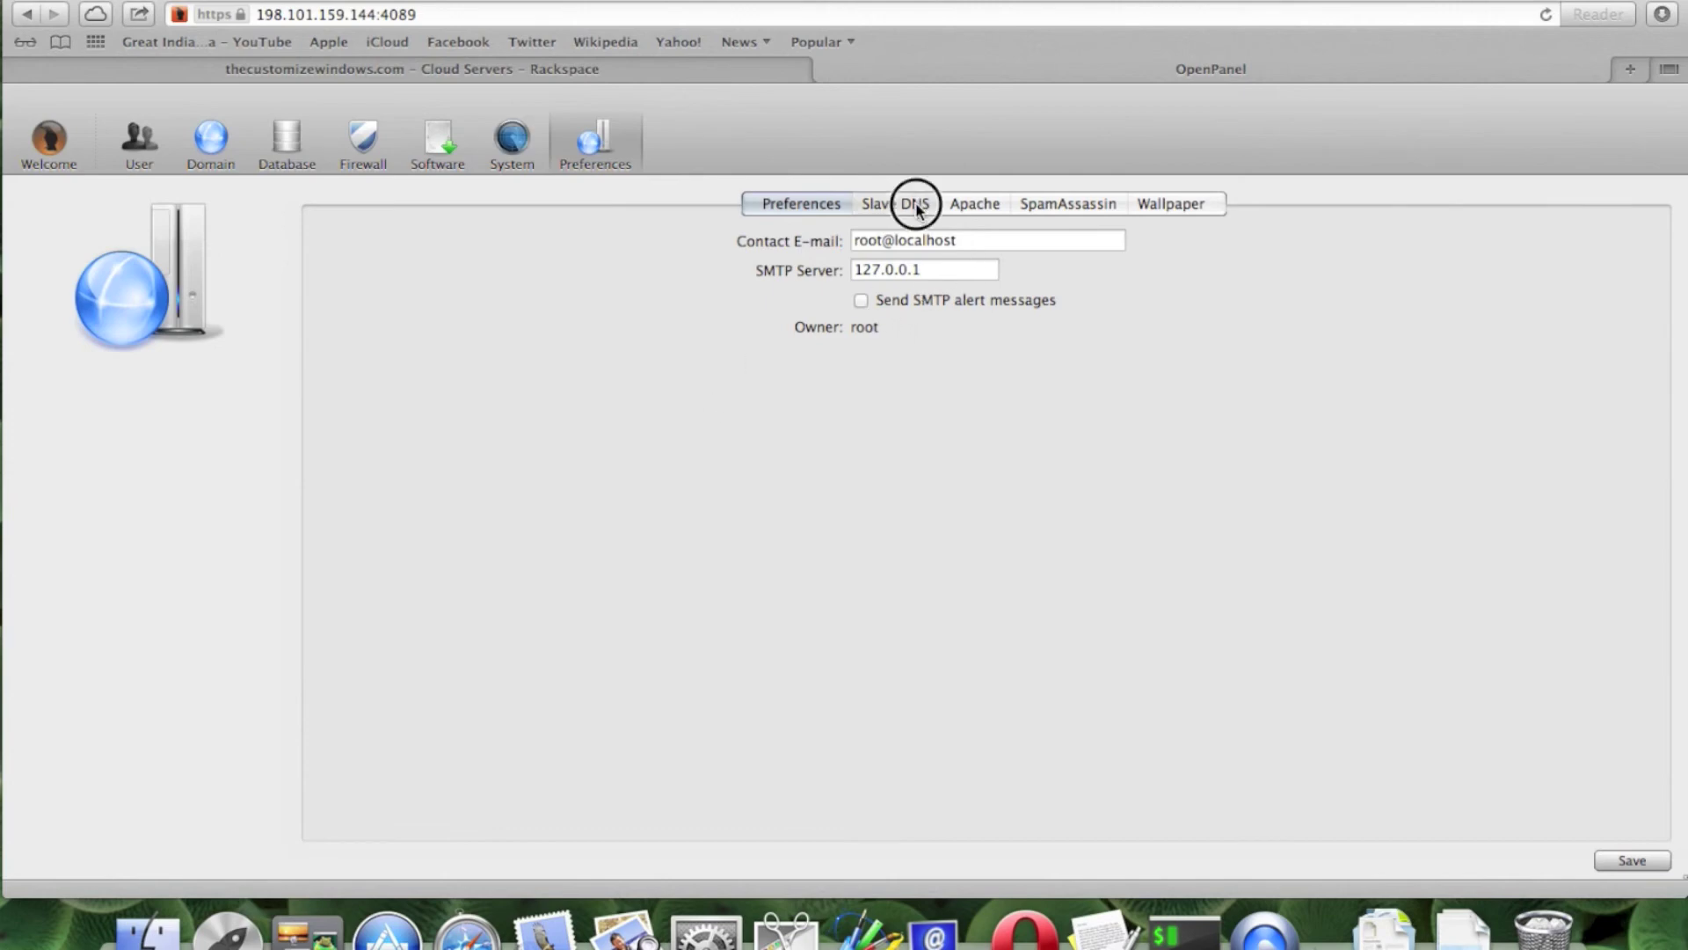